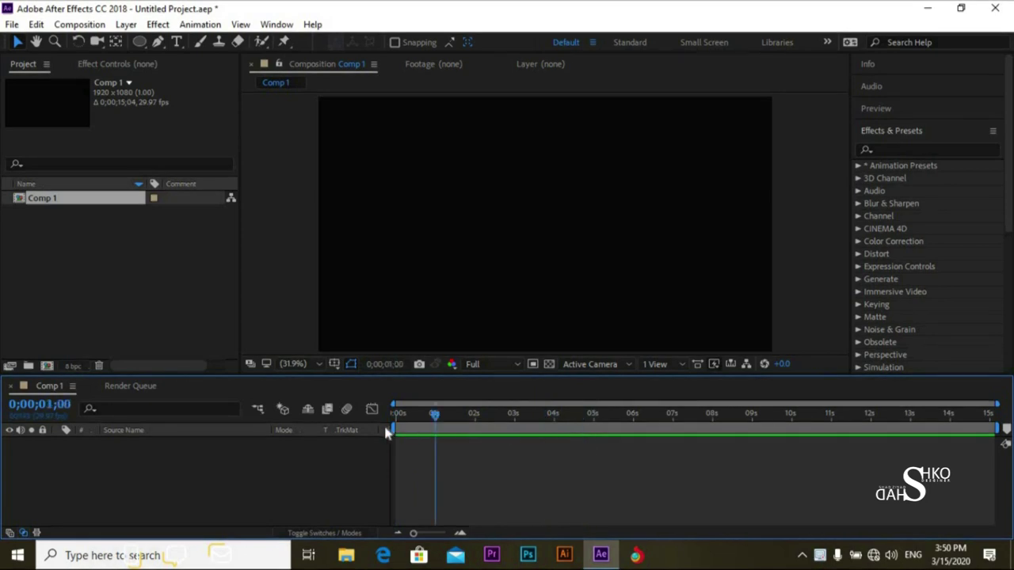
Create a new composition named mask, keeping the HDTV 1080 29.97 preset
key(space)
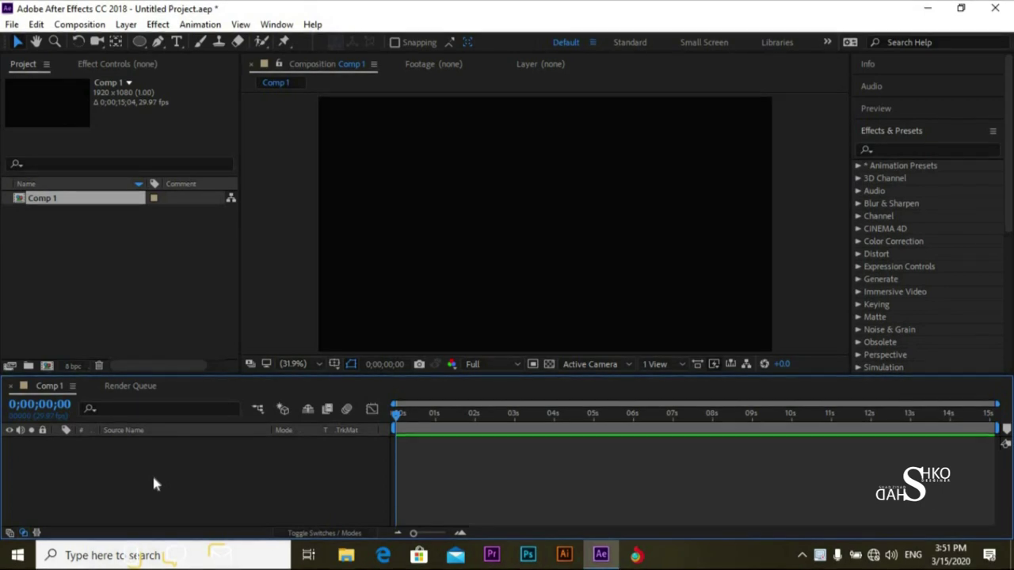
click(47, 366)
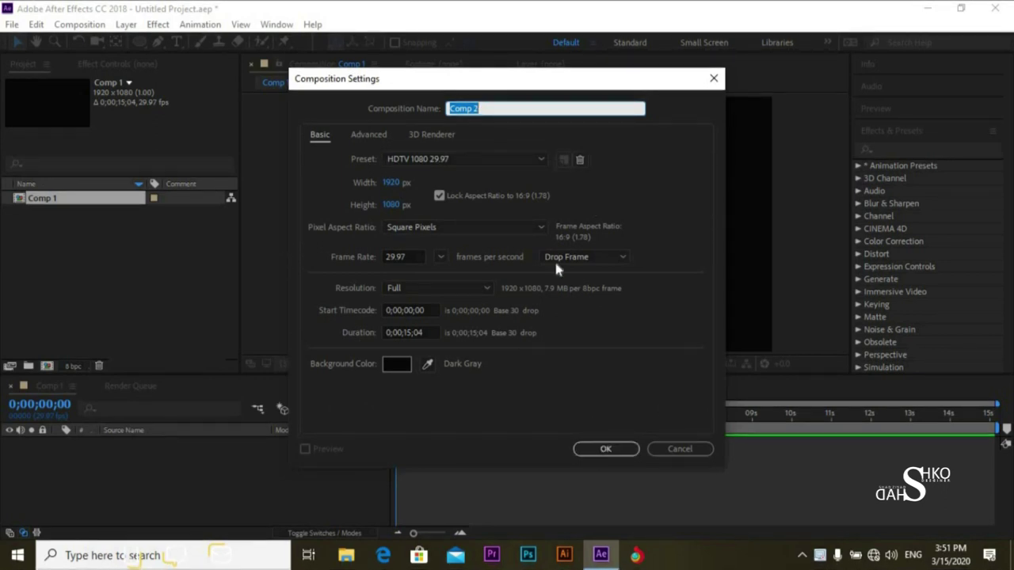
text(mask)
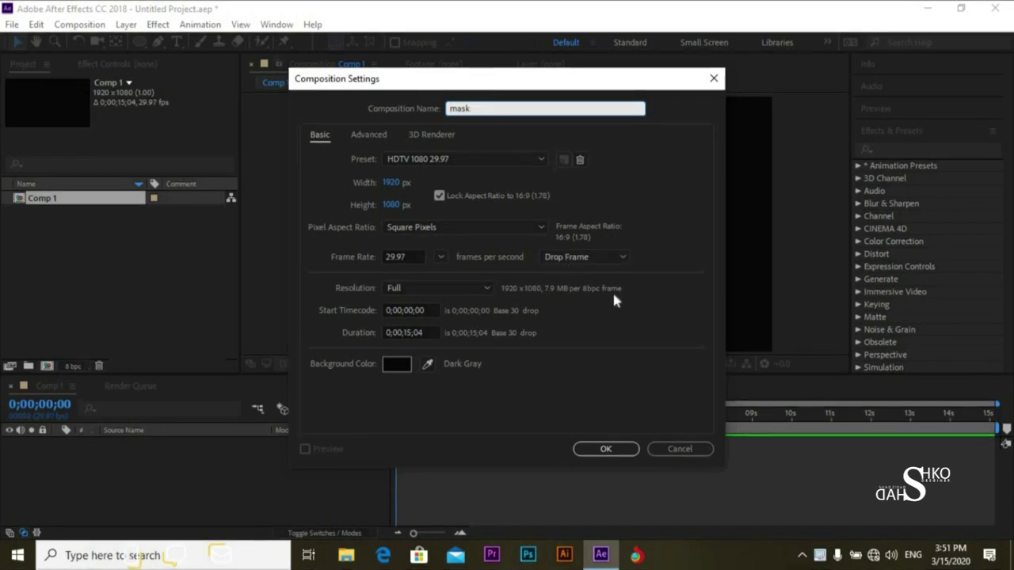
click(594, 447)
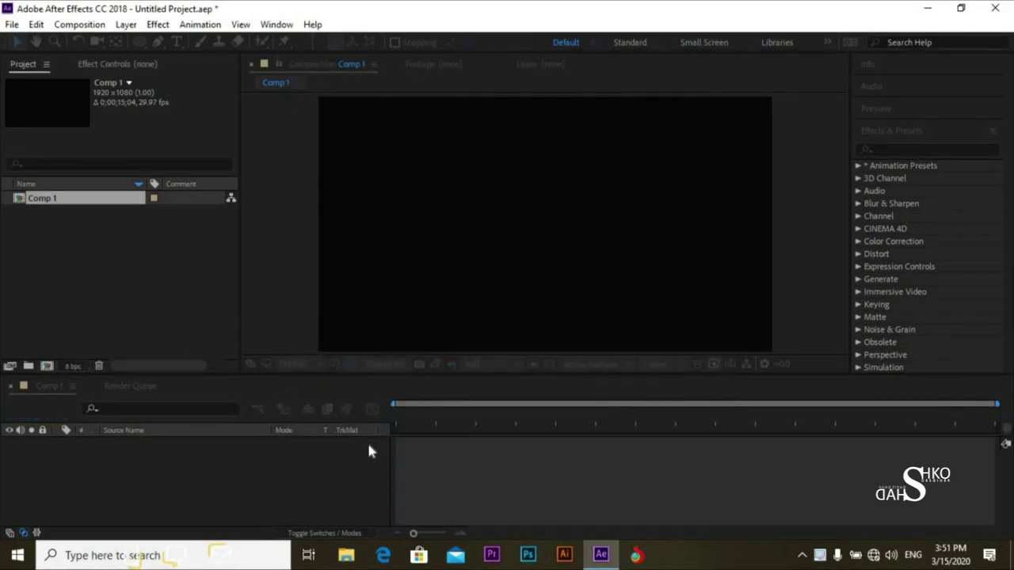
click(576, 422)
drag(576, 420, 383, 447)
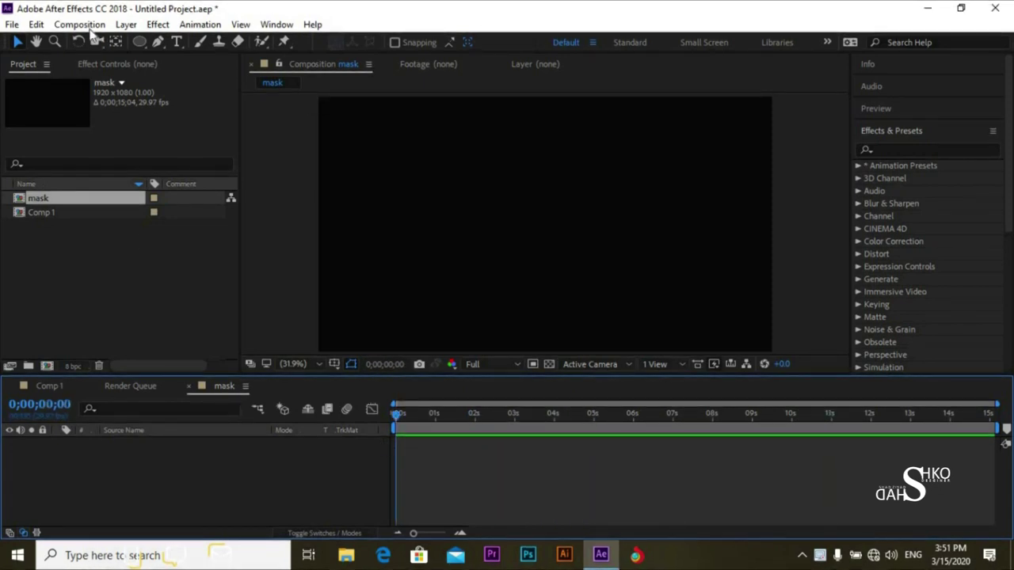
Add a yellow rectangle shape layer that fills the whole composition frame
click(133, 40)
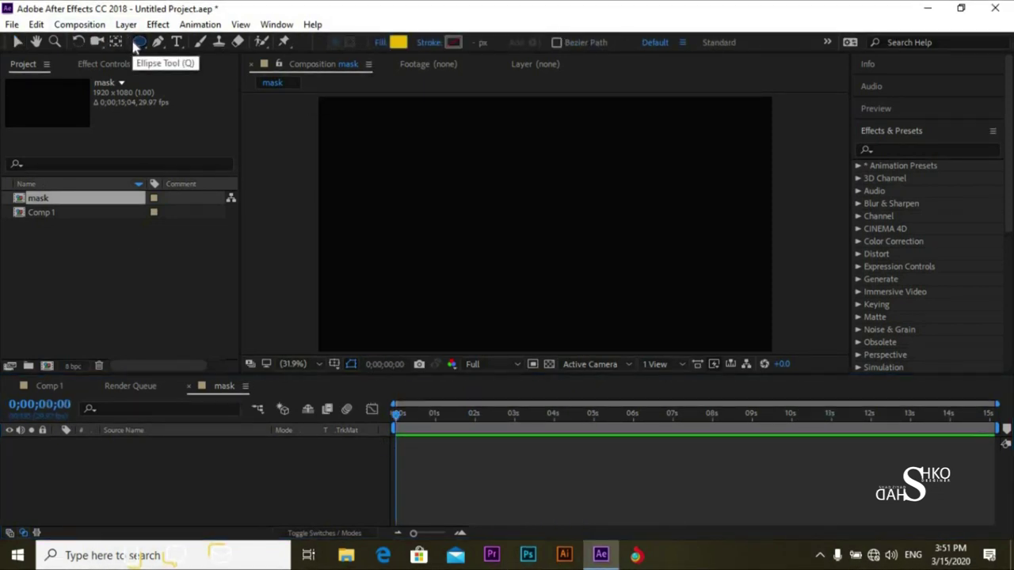
drag(132, 39, 176, 40)
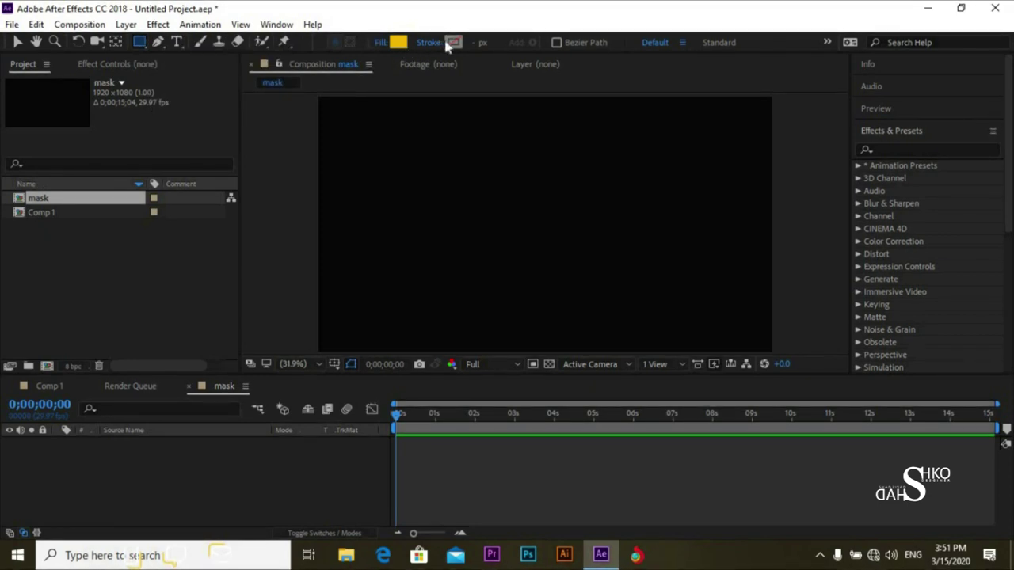
double_click(141, 45)
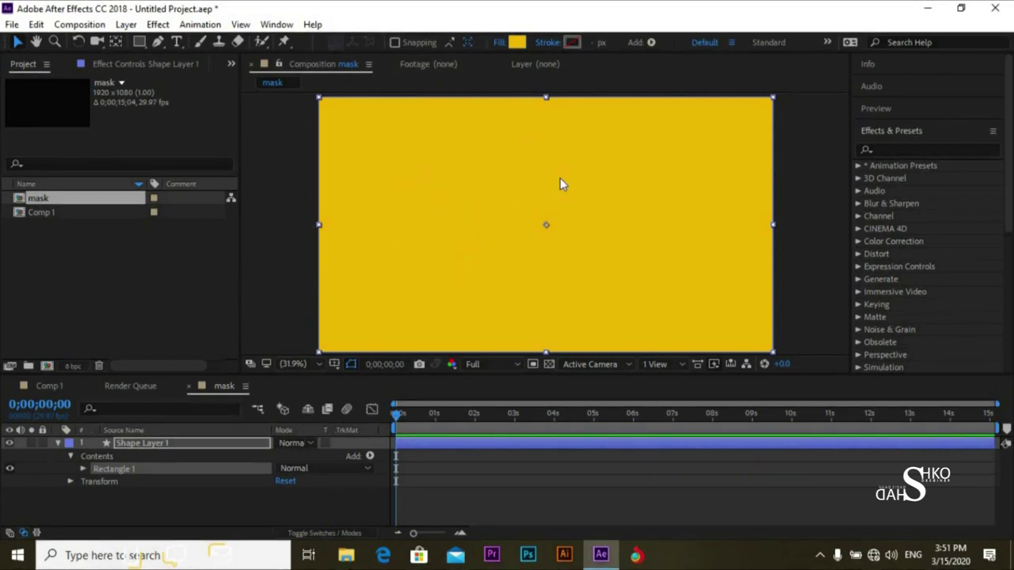
click(57, 443)
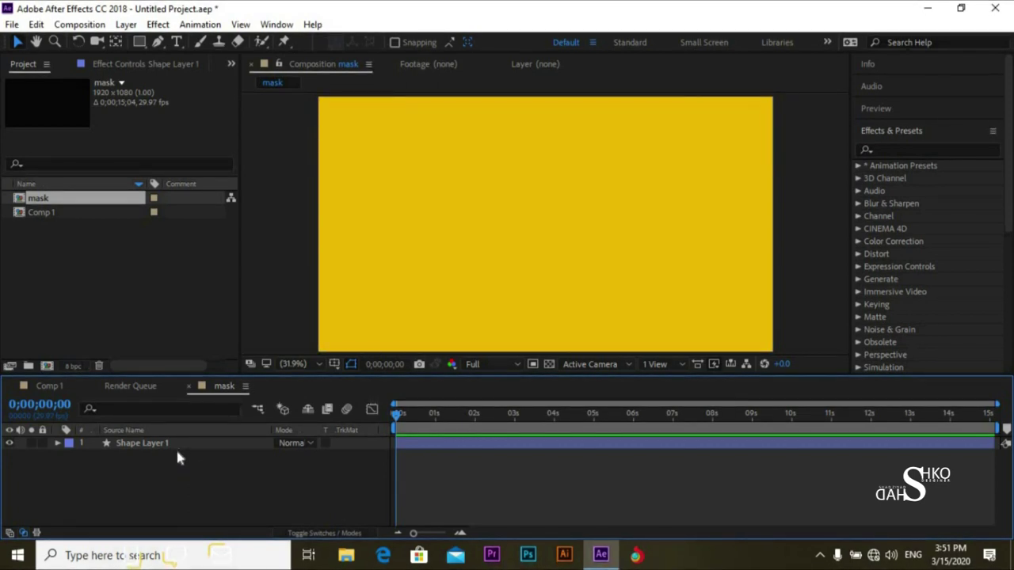
Try drawing a smaller rectangle on the selected yellow shape layer in shape mode, undoing it each time
click(180, 450)
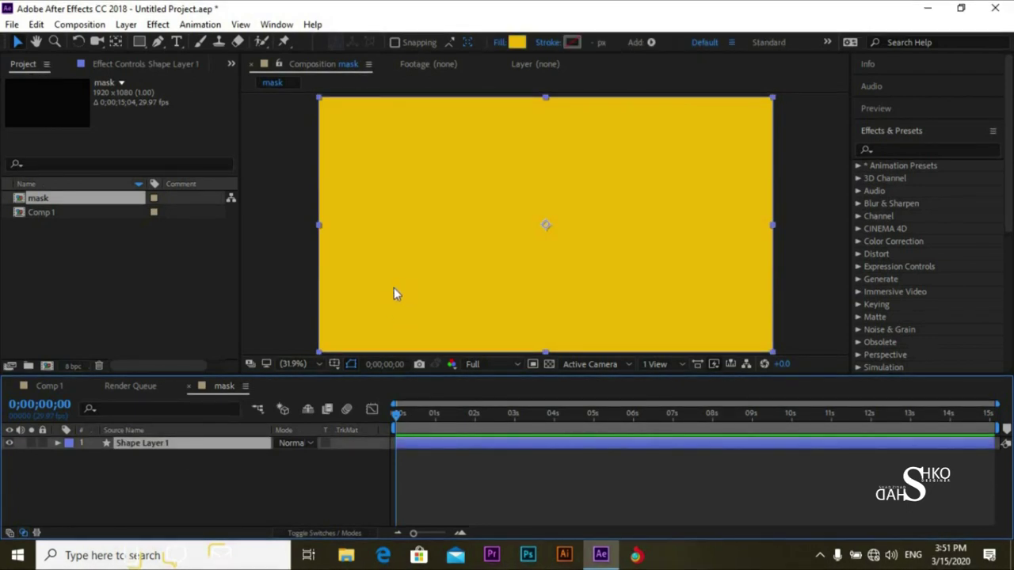
click(140, 42)
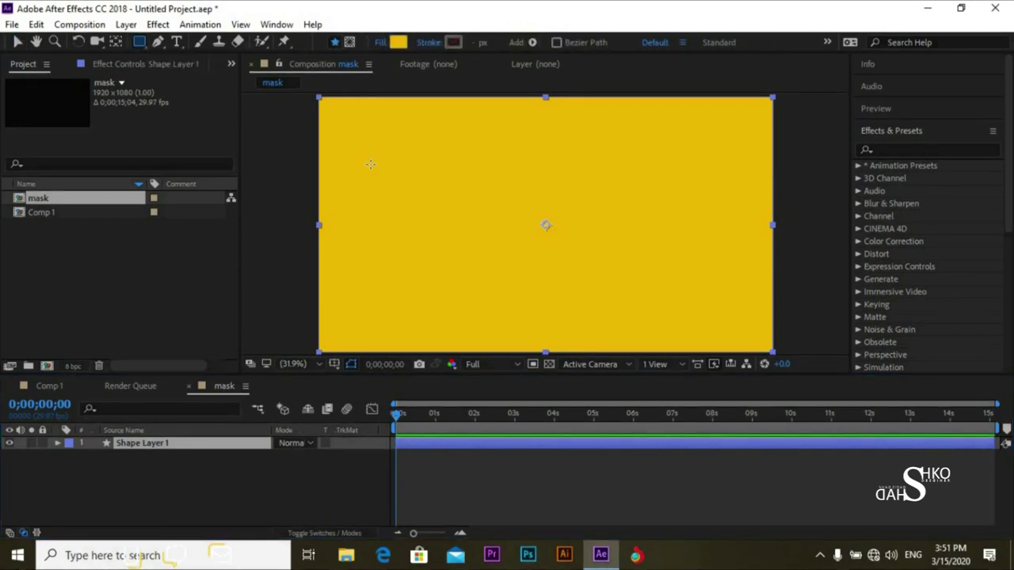
drag(370, 164, 507, 257)
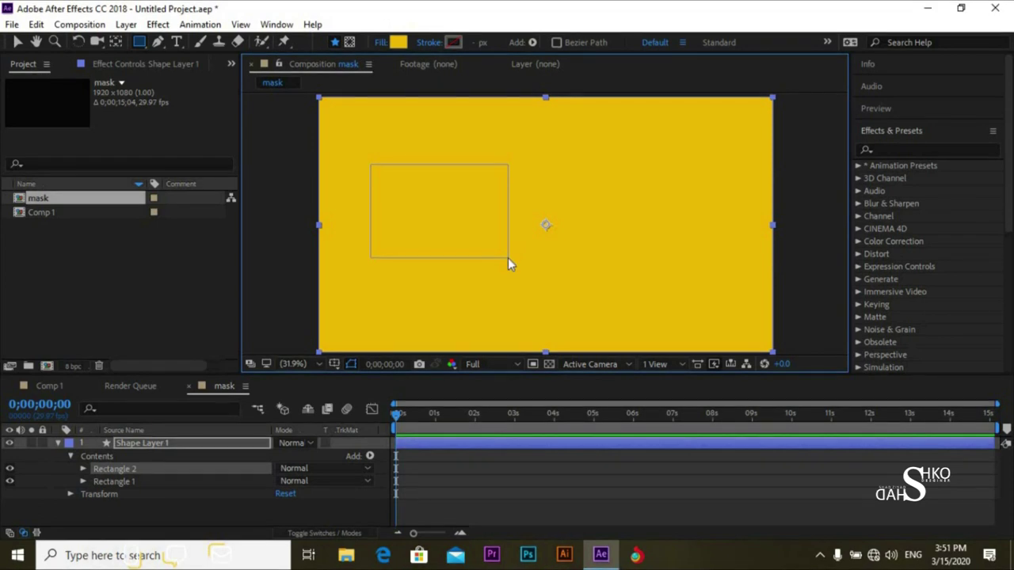
key(ctrl+z)
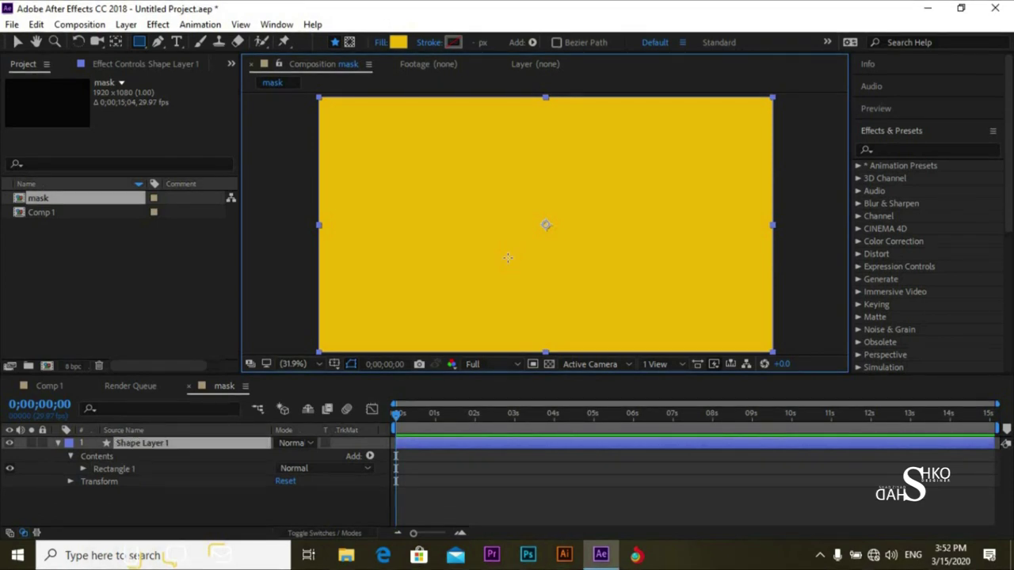
click(58, 445)
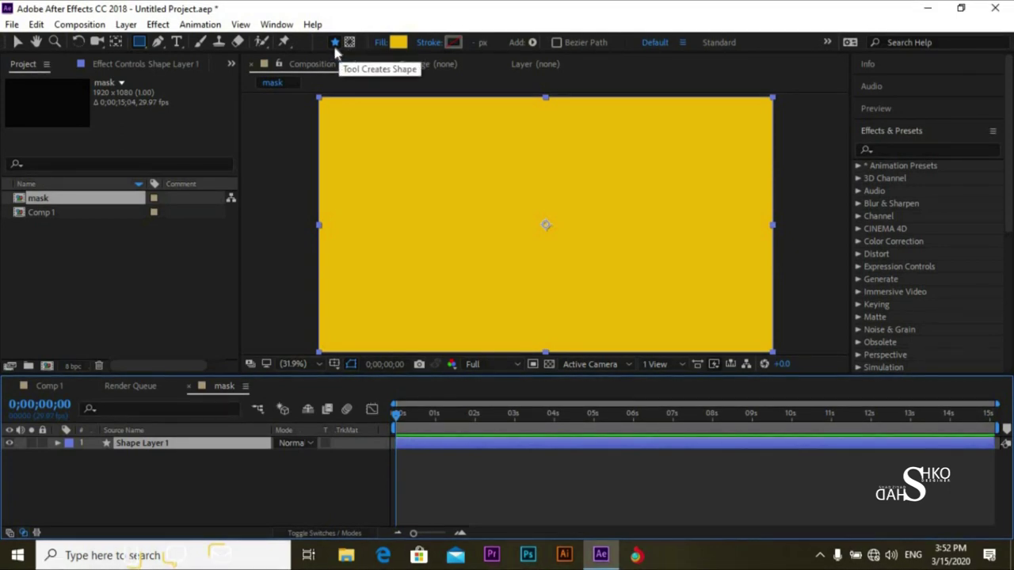
drag(375, 137, 535, 261)
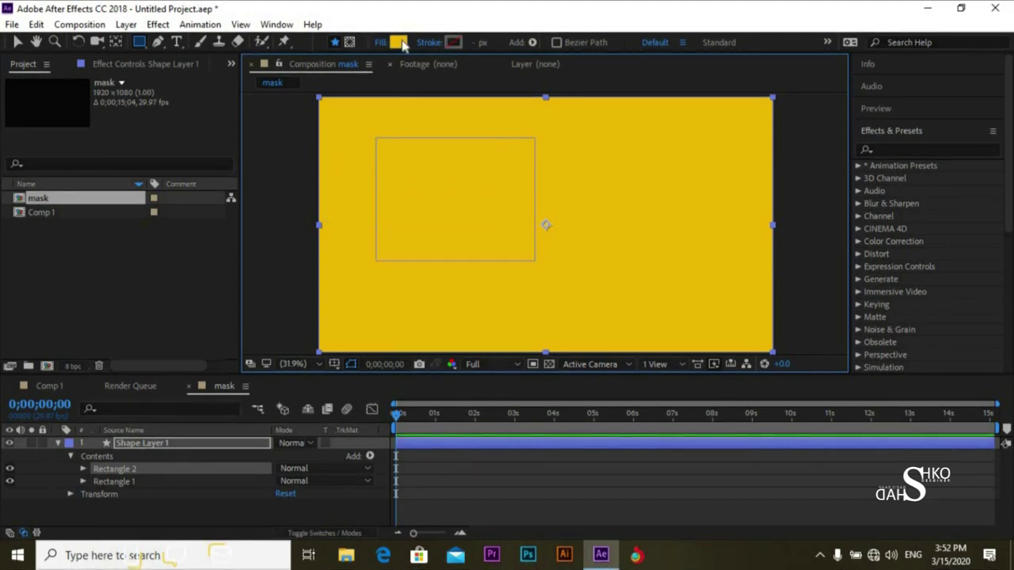
key(ctrl+z)
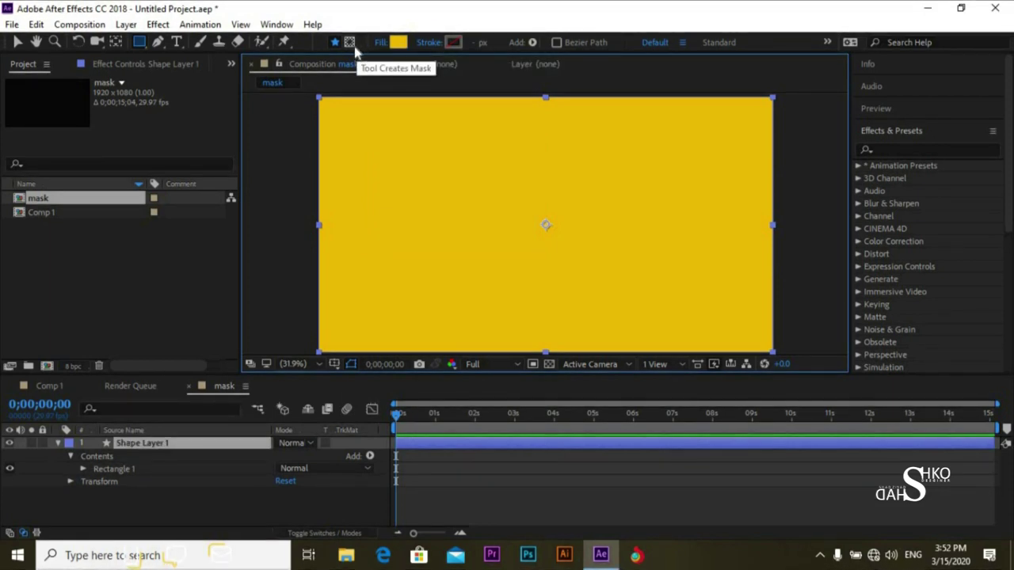
Switch the shape tool to mask creation and draw a circular ellipse mask in the upper-left area of the yellow layer
click(353, 46)
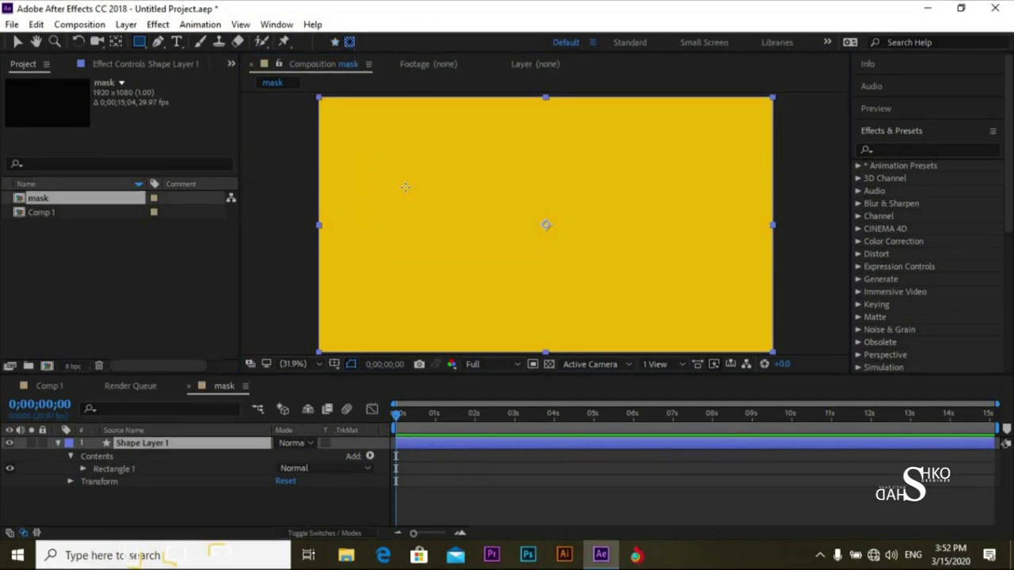
click(139, 41)
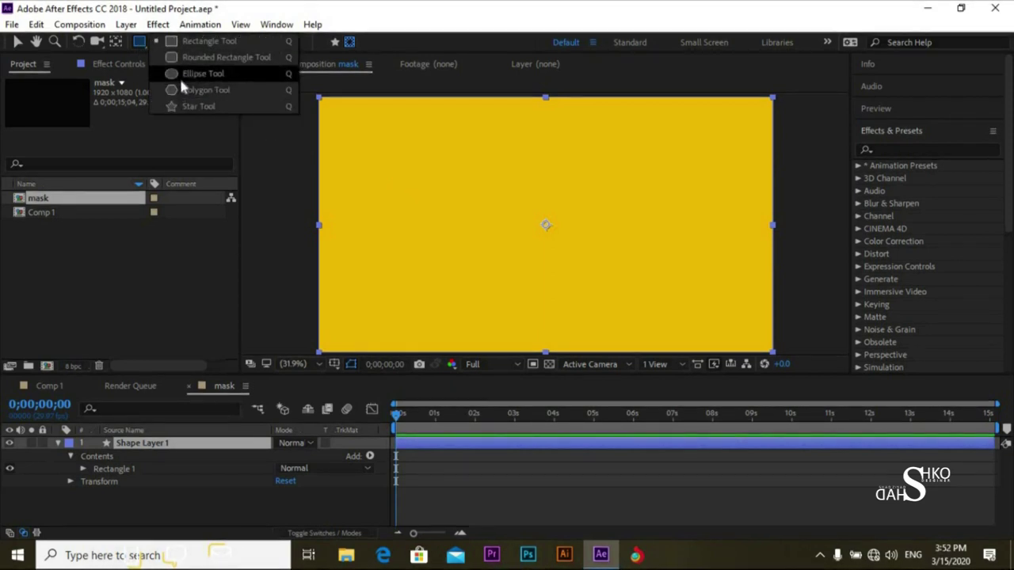
click(179, 74)
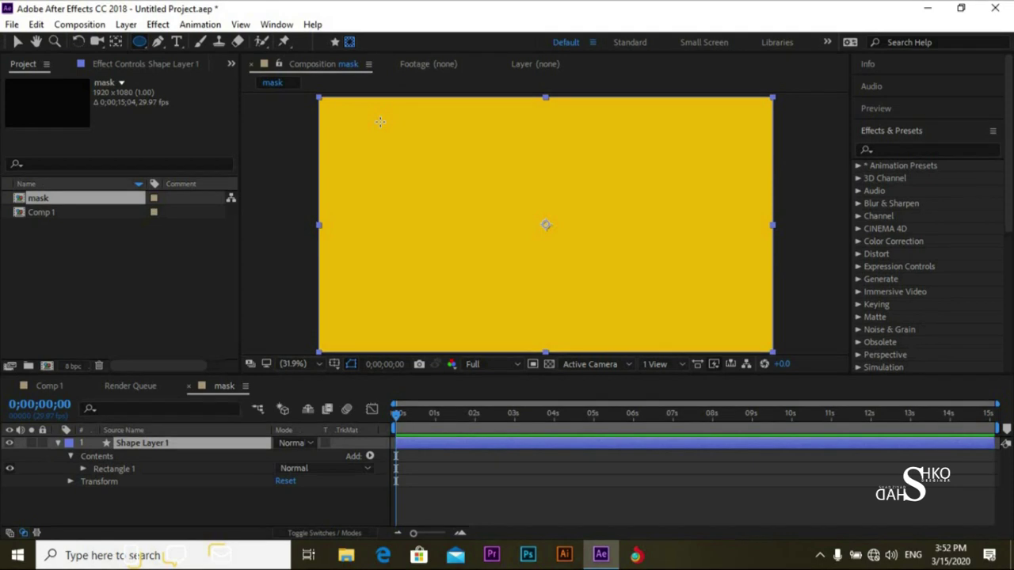
drag(380, 122, 453, 166)
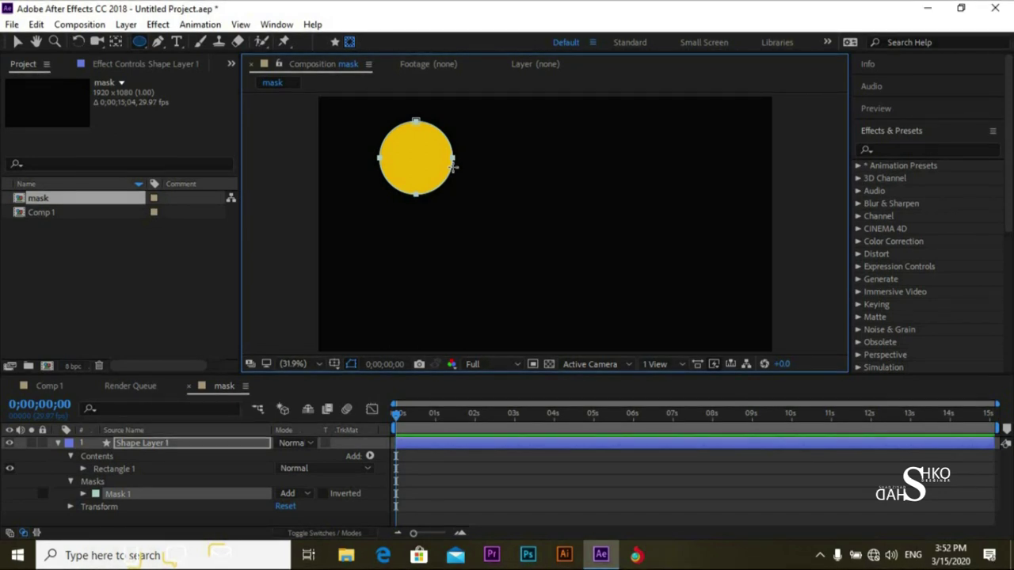
click(56, 444)
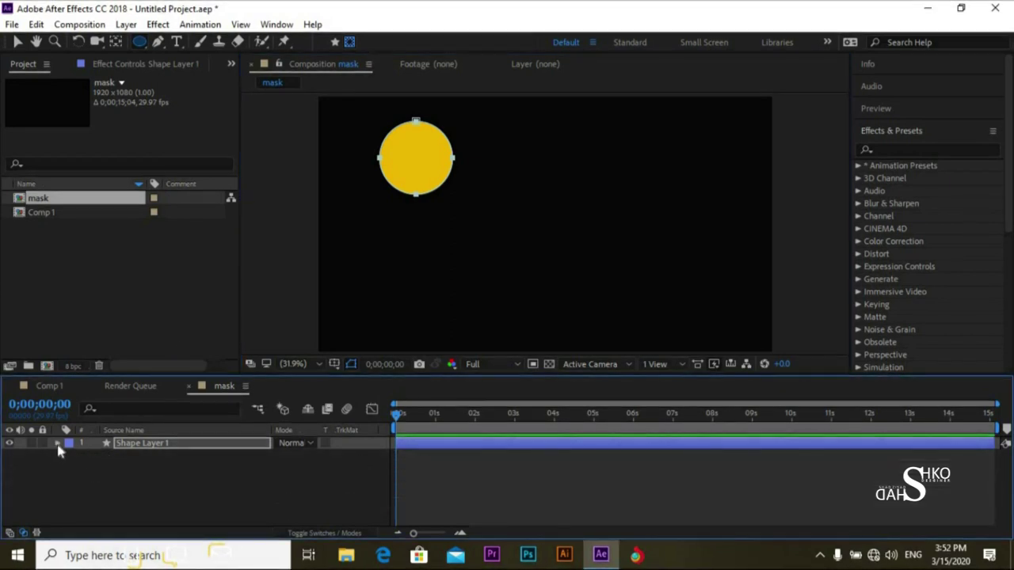
key(v)
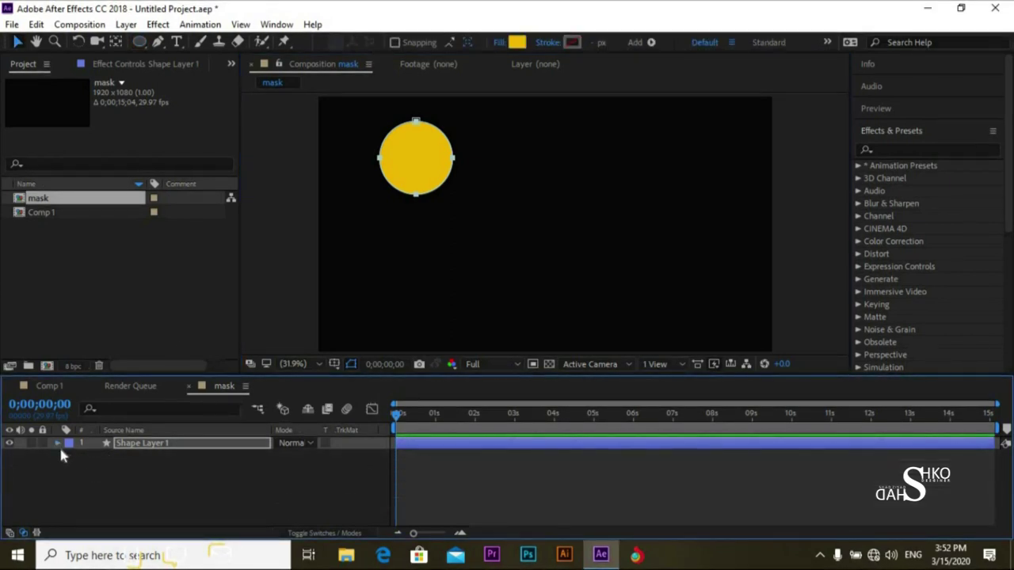
Change the circular mask's outline color to a saturated orange
click(57, 443)
click(71, 458)
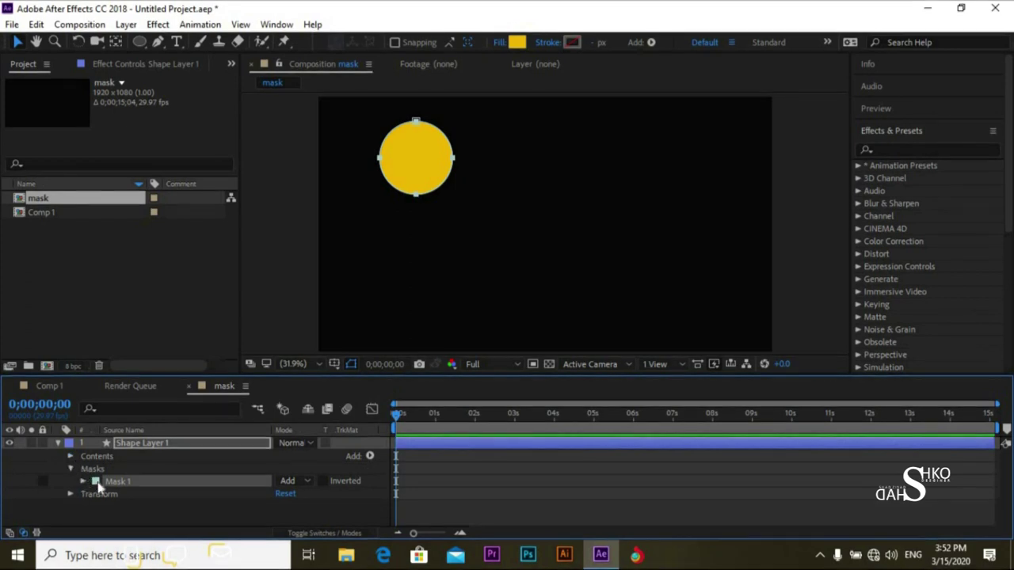
click(95, 481)
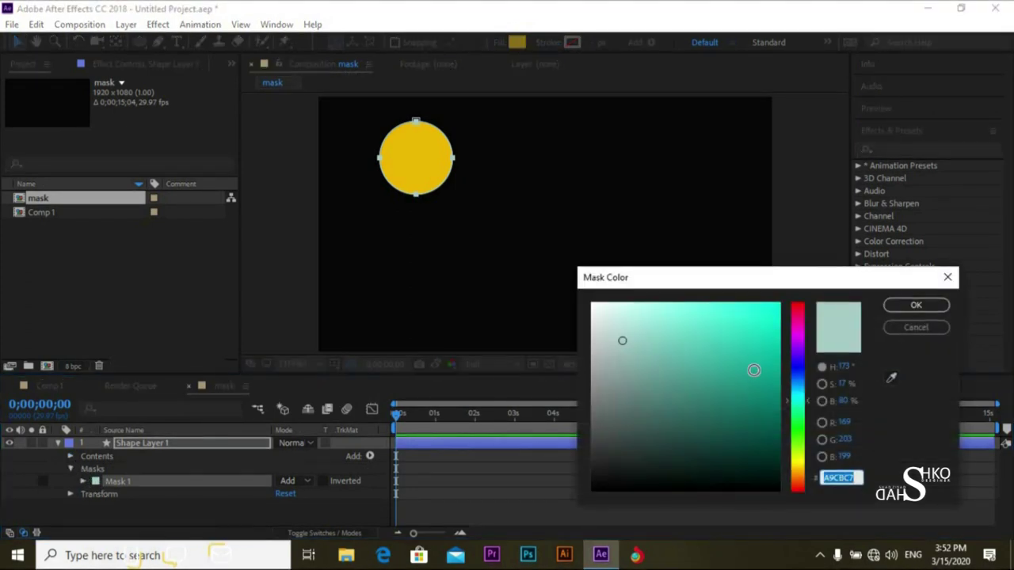
drag(805, 451, 798, 478)
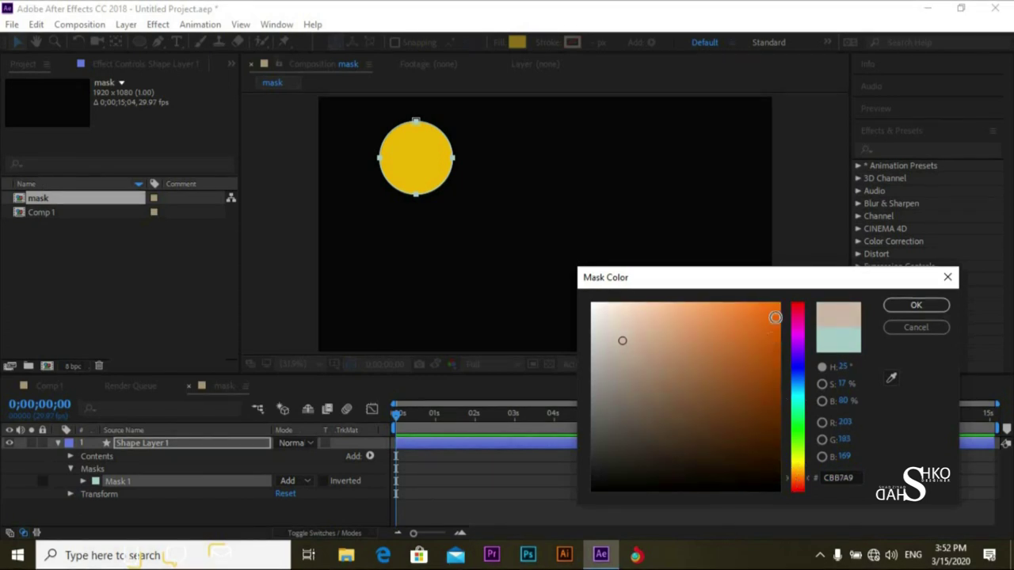
click(775, 317)
click(919, 305)
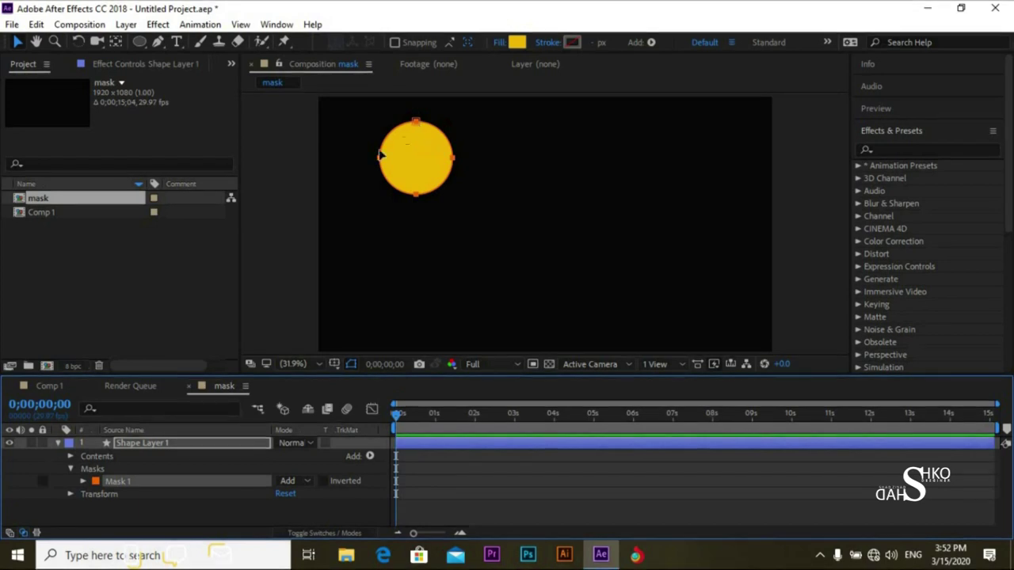
Set a Mask Path keyframe for the circular mask at 0 seconds
click(79, 481)
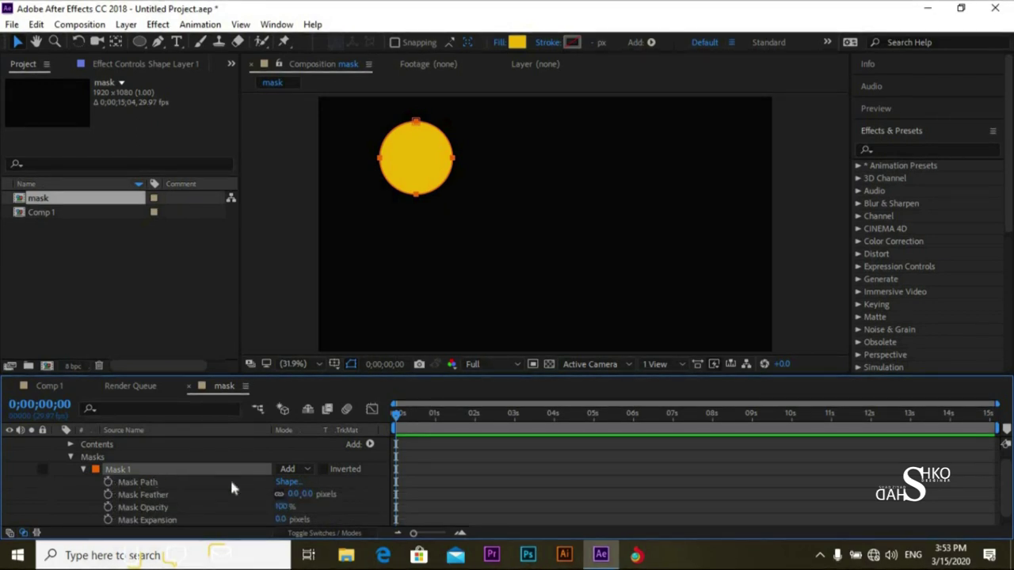
drag(456, 419, 386, 422)
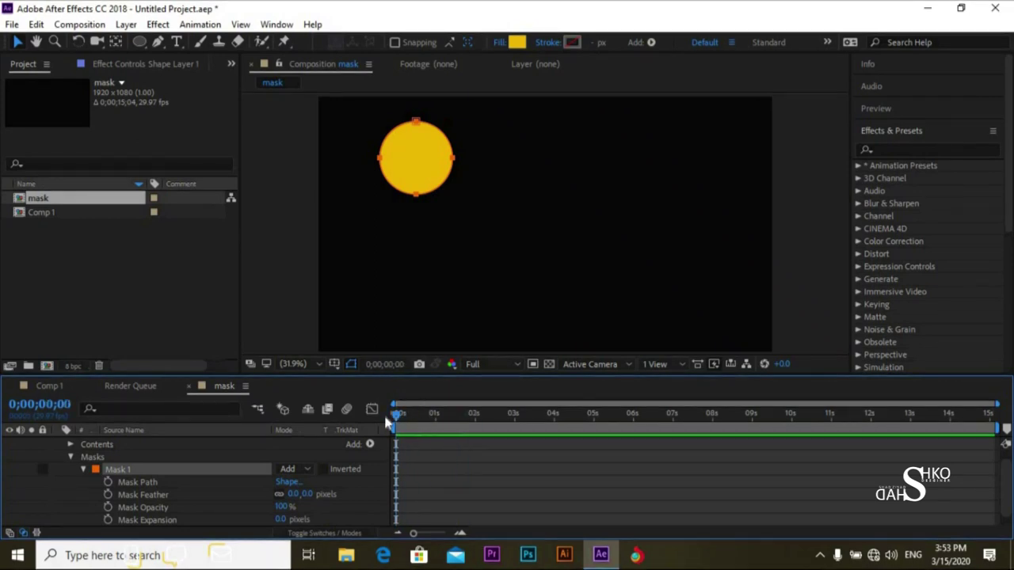
click(108, 483)
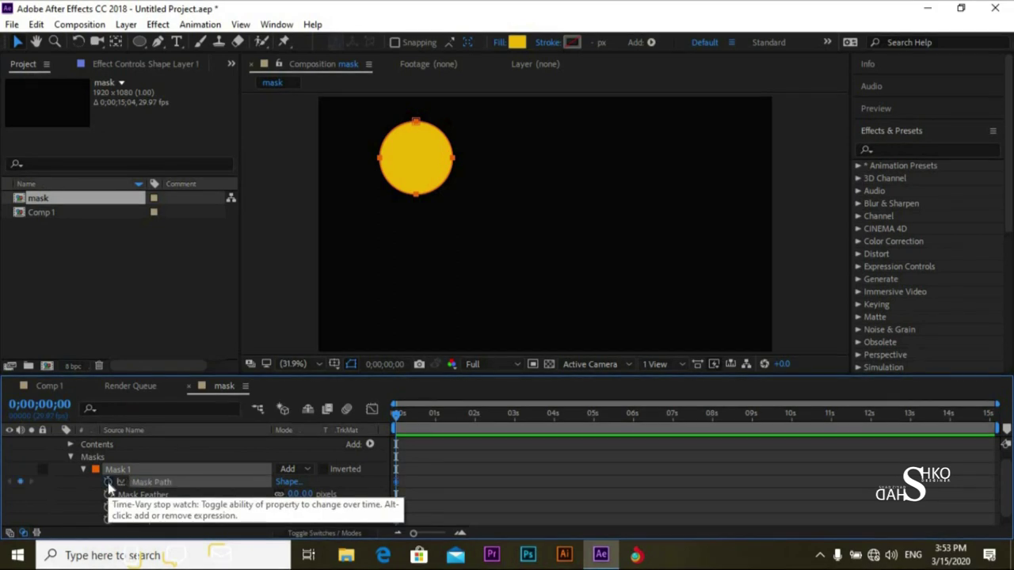
At 2 seconds, move the circular mask to the frame's lower-right corner to keyframe its new path position
click(399, 417)
click(456, 425)
click(476, 427)
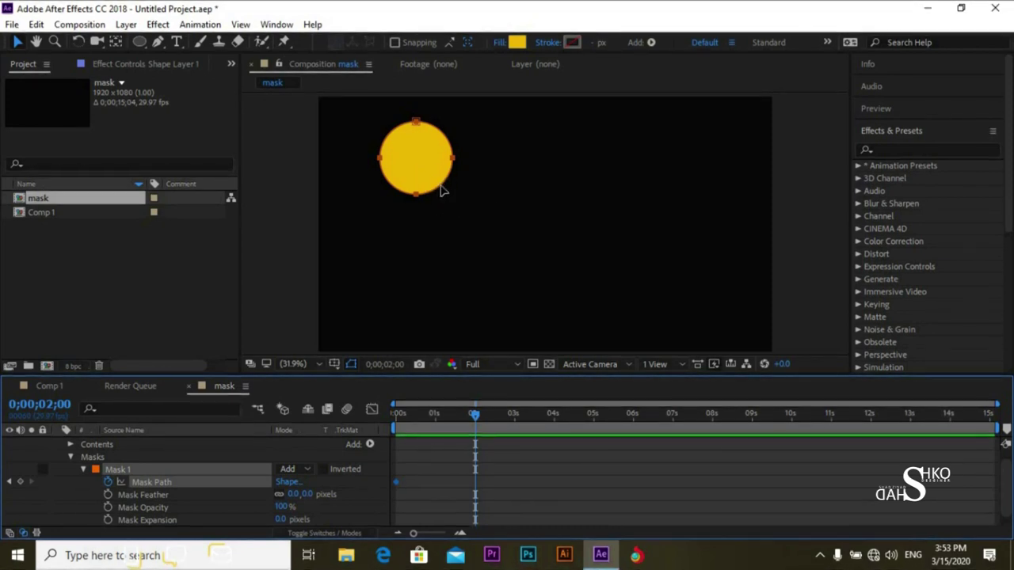
drag(467, 204, 758, 351)
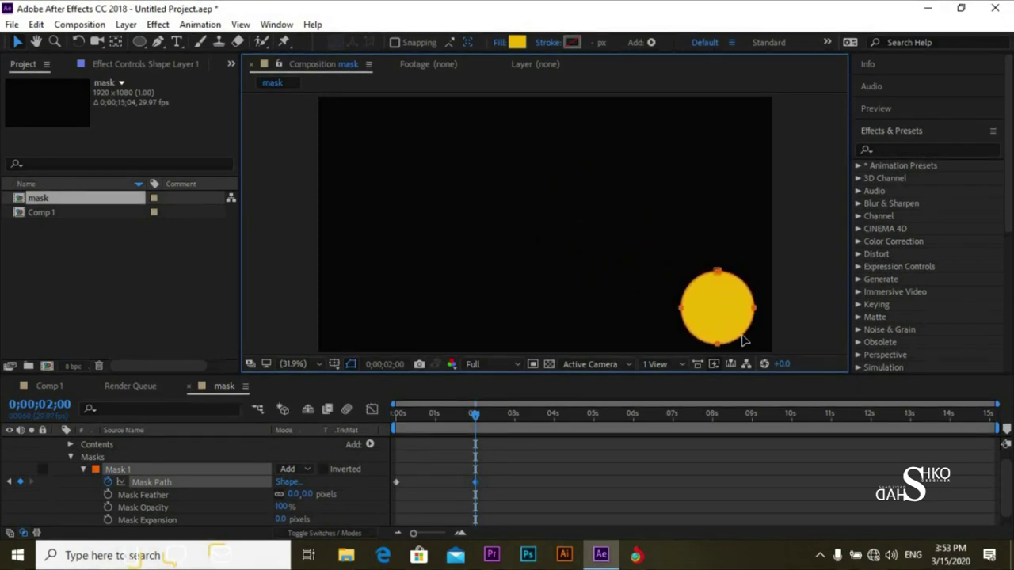
Preview the mask path animation from the start of the composition
drag(475, 413, 362, 411)
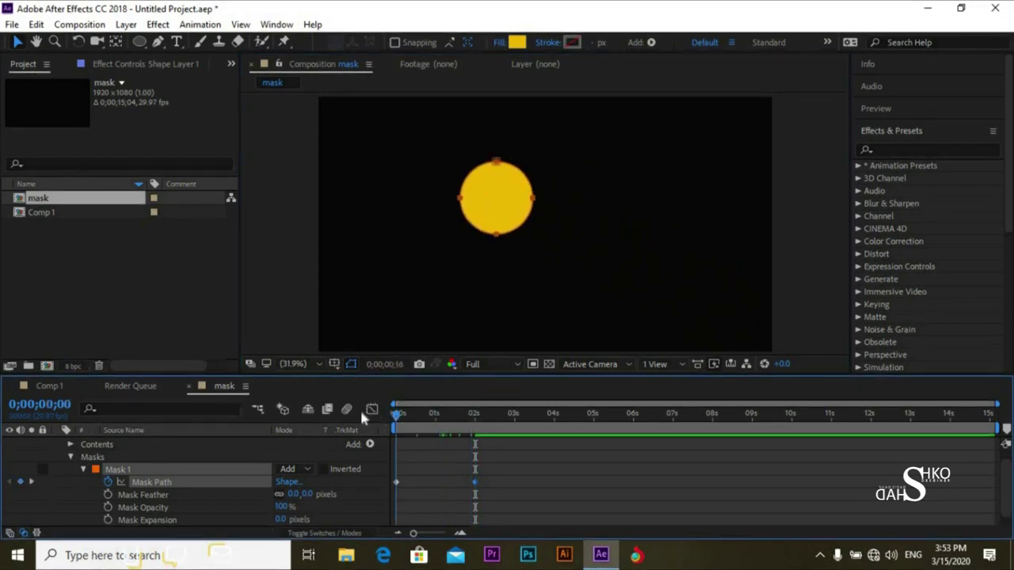
key(space)
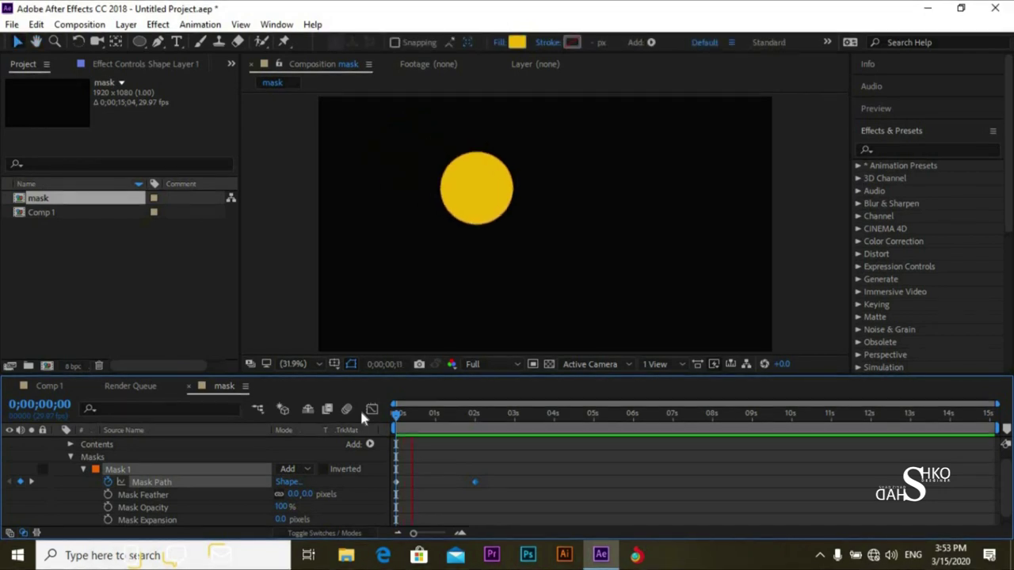
key(space)
drag(481, 415, 385, 413)
key(space)
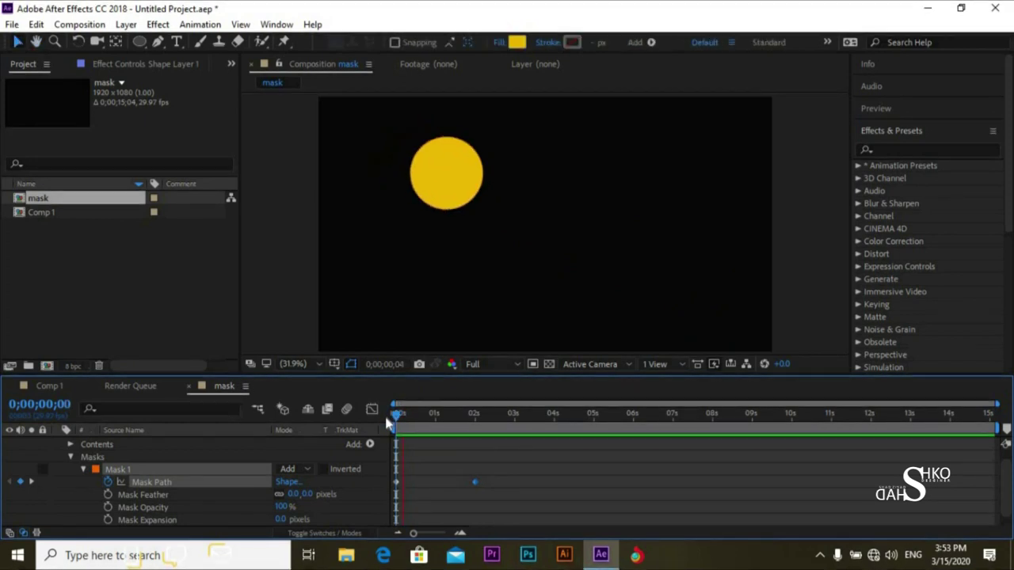
key(space)
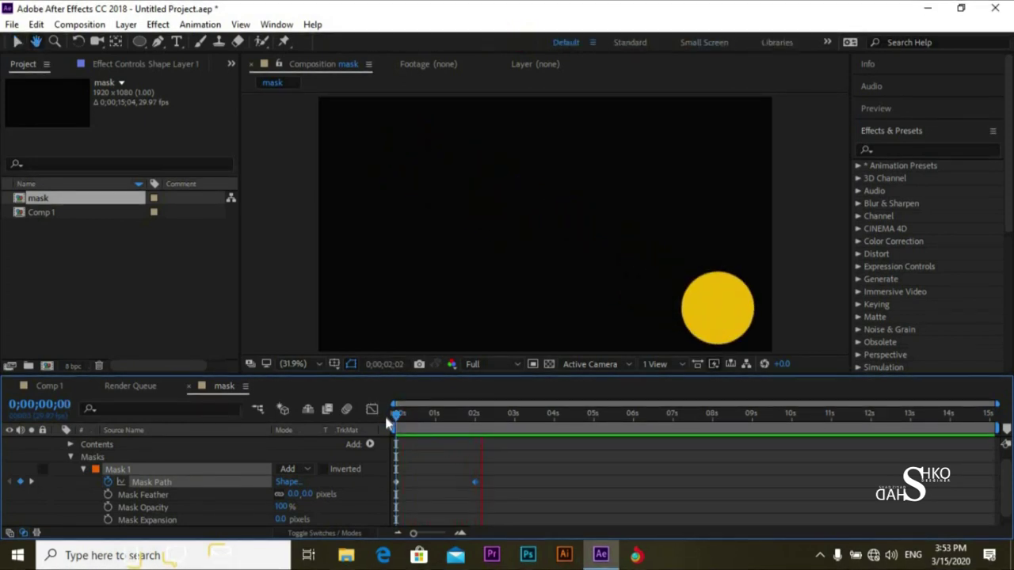
At 2 seconds, reshape the circular mask into a crescent by moving its left point inward past the circle's center
drag(478, 416, 474, 413)
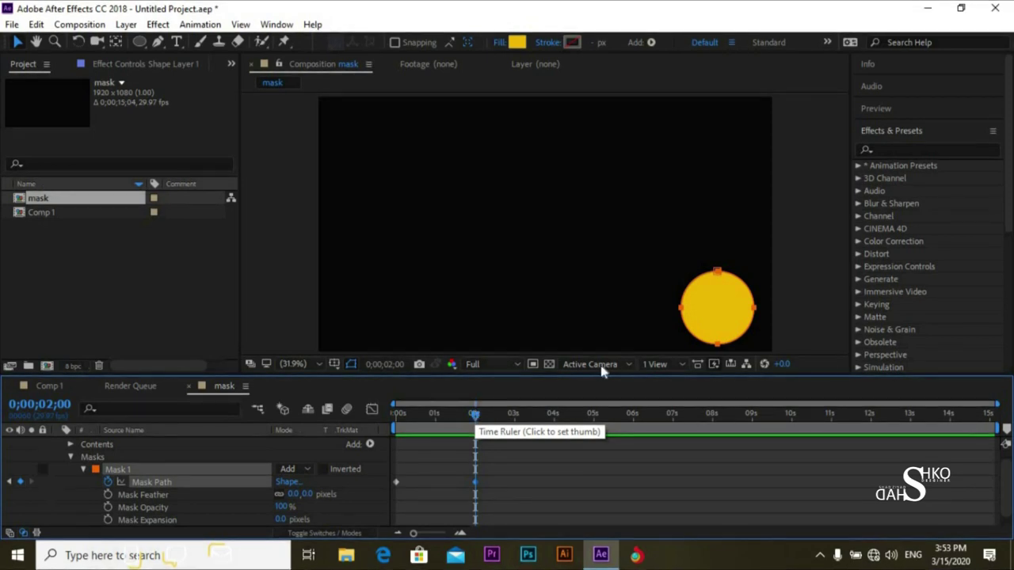
click(759, 312)
click(158, 495)
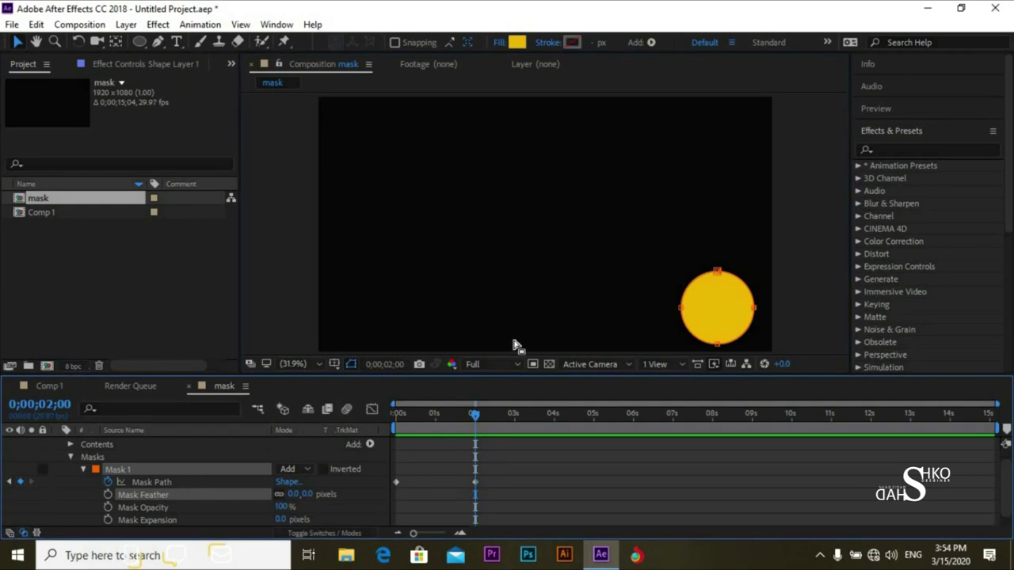
click(685, 311)
click(681, 313)
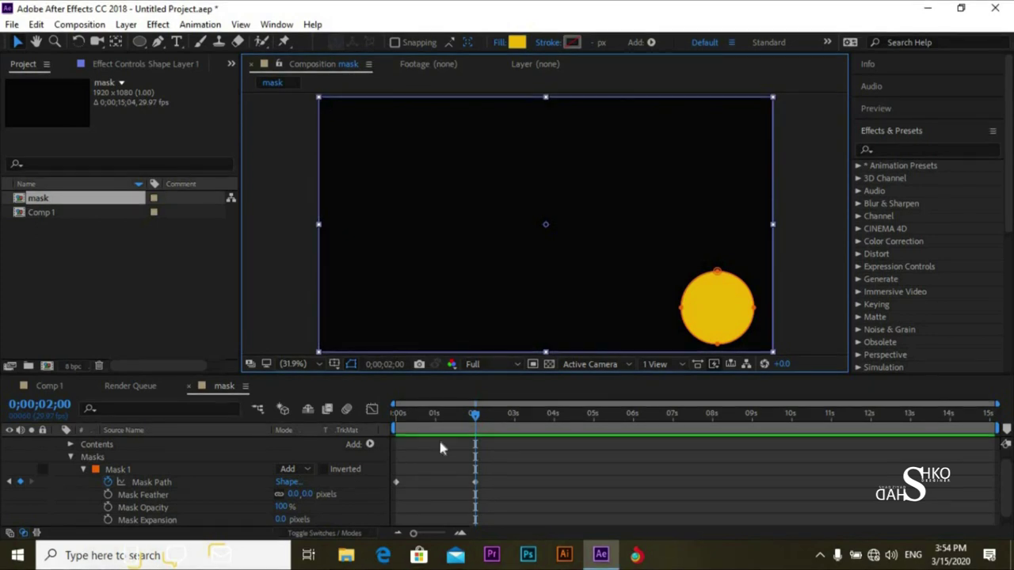
click(181, 493)
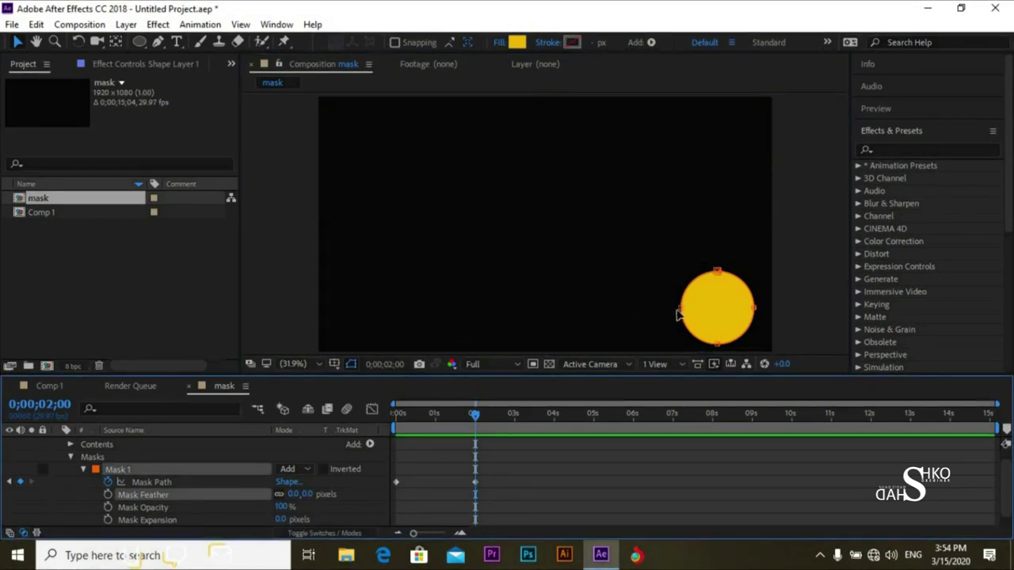
drag(683, 310, 731, 314)
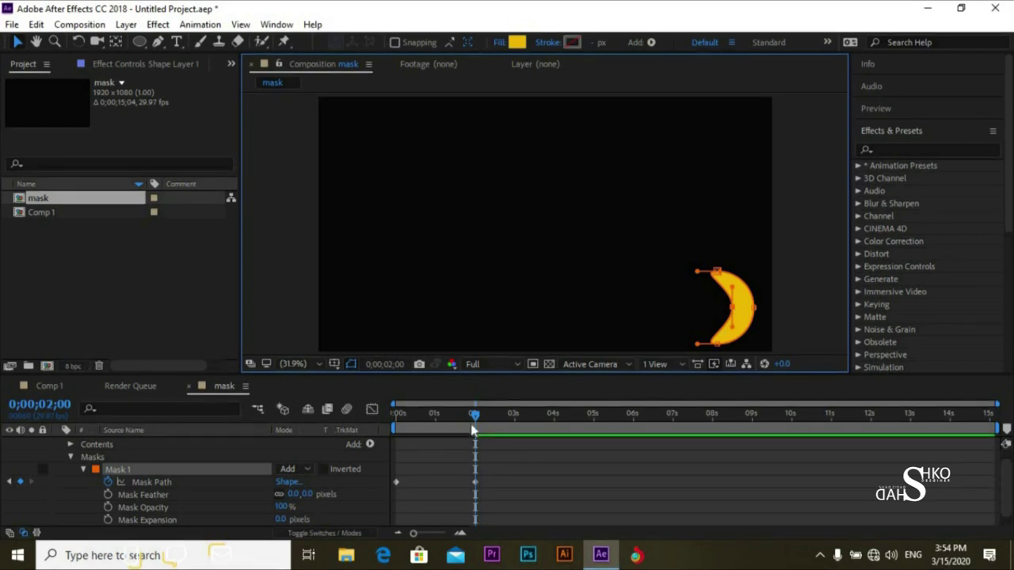
Preview the circle-to-crescent mask animation from the start of the composition
drag(475, 432, 361, 450)
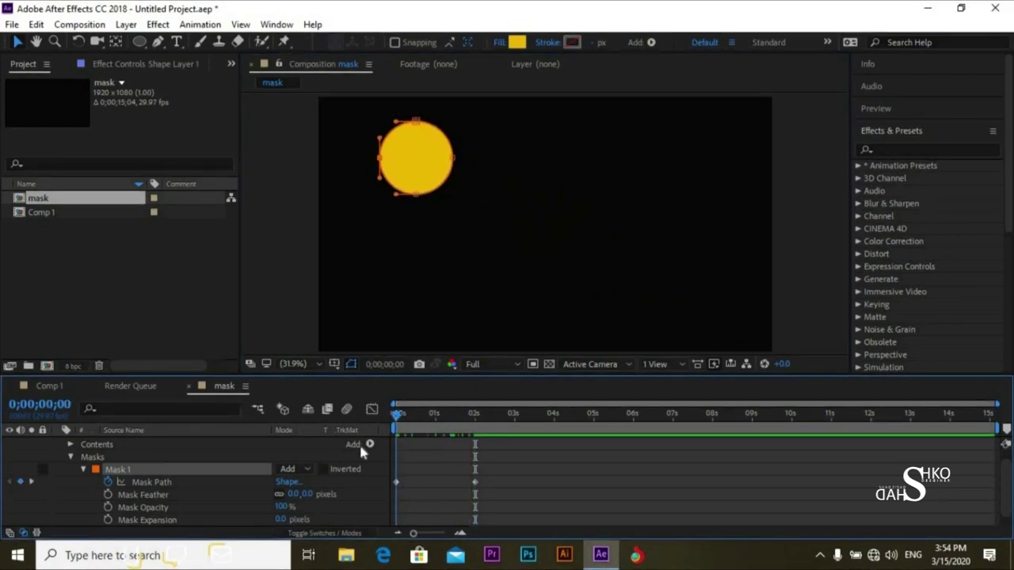
click(351, 364)
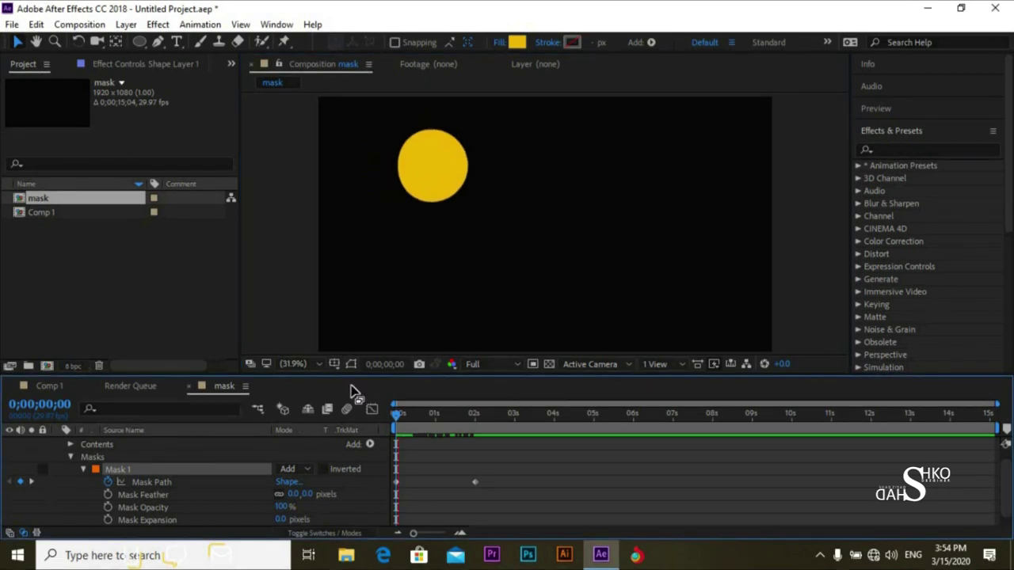
key(space)
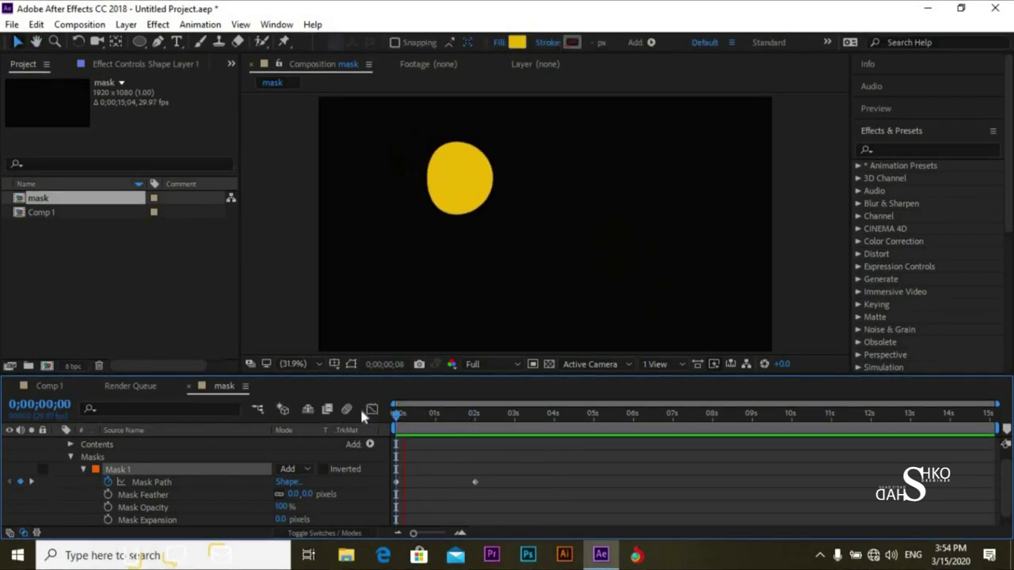
key(space)
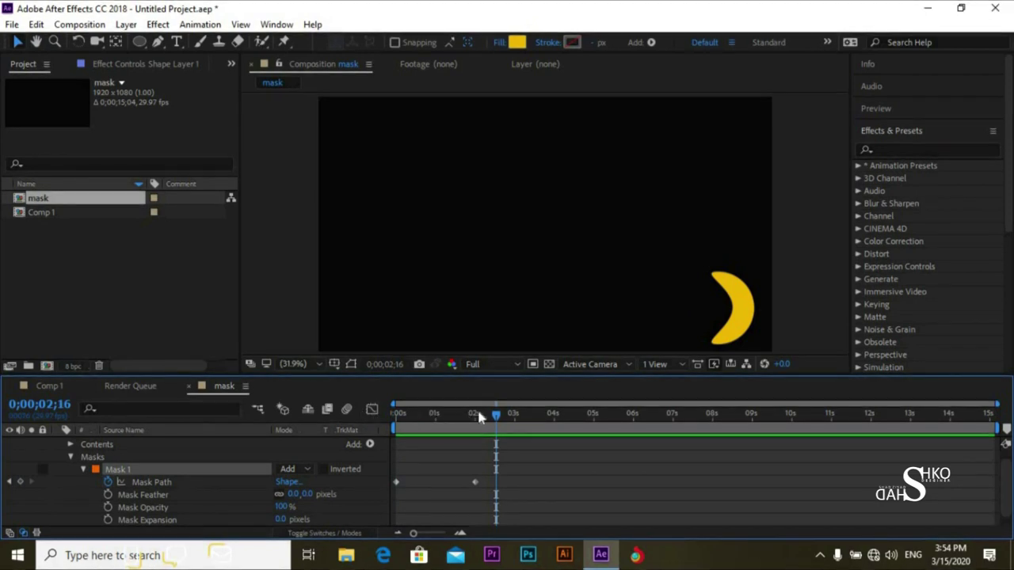
At 0;00;03;28, move the whole crescent mask to the frame's lower-left corner to keyframe its path position
drag(494, 415, 553, 421)
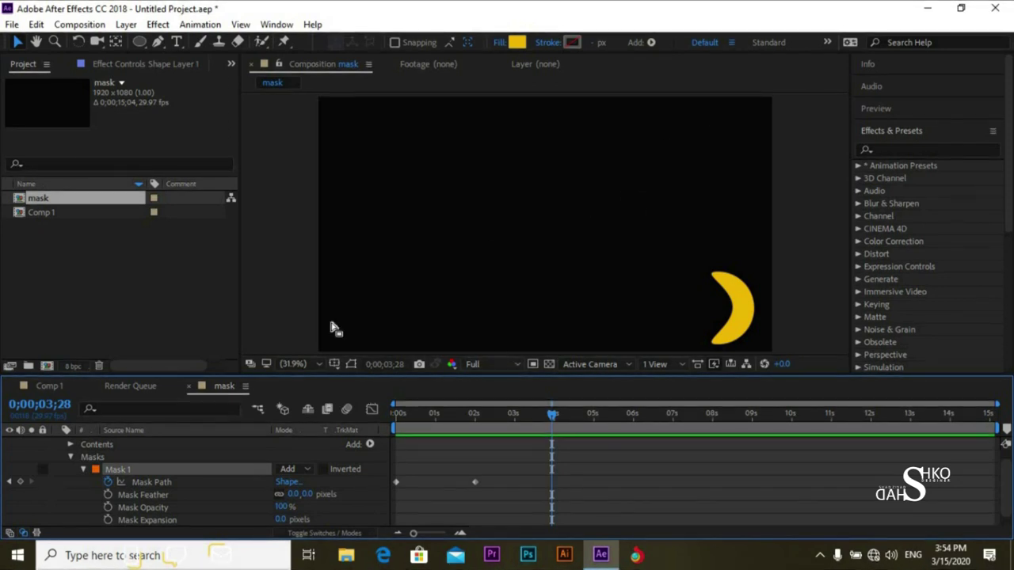
click(152, 483)
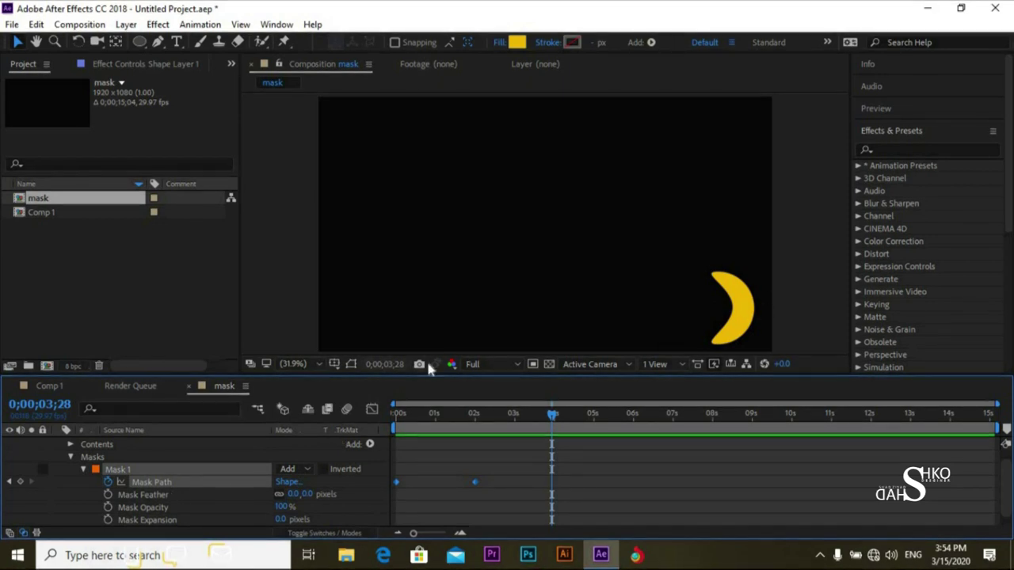
click(351, 364)
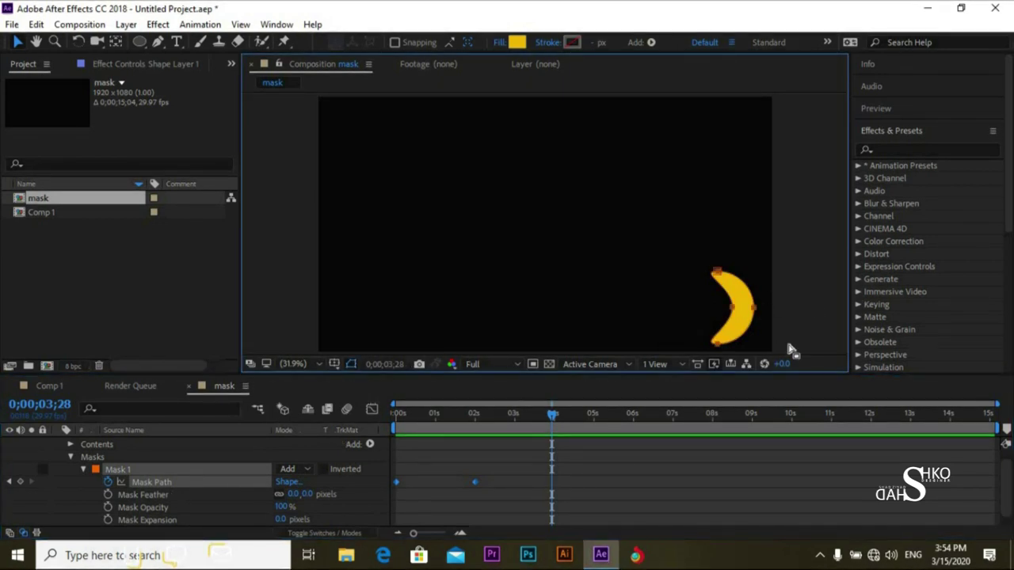
click(745, 341)
drag(710, 342, 396, 338)
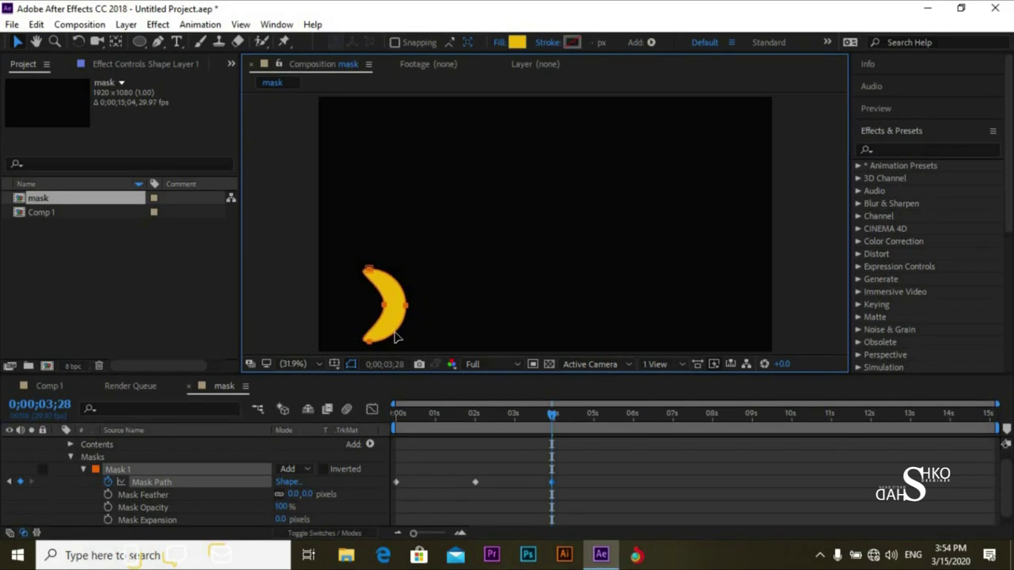
Move the crescent mask's inner point outward to the left so the mask is round at 0;00;03;28
click(164, 495)
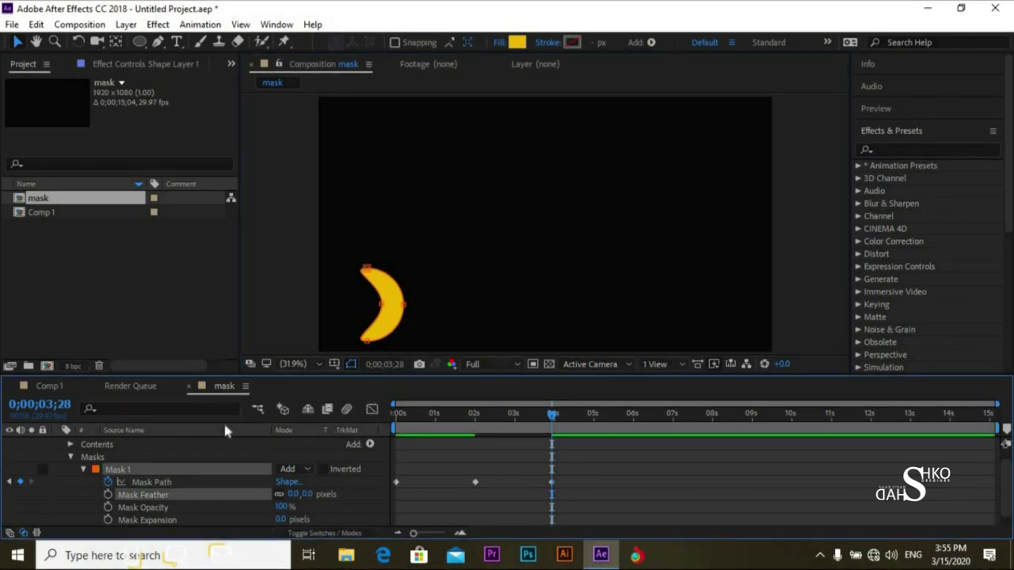
click(381, 309)
drag(381, 309, 361, 308)
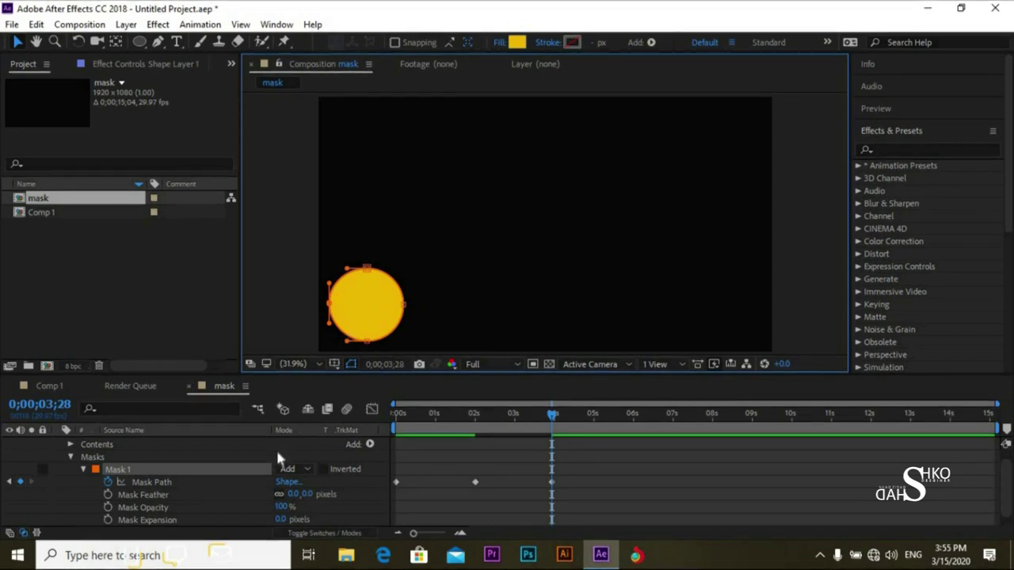
Reset the mask's shape to Rectangle in its Mask Shape settings at 0;00;03;28
click(284, 482)
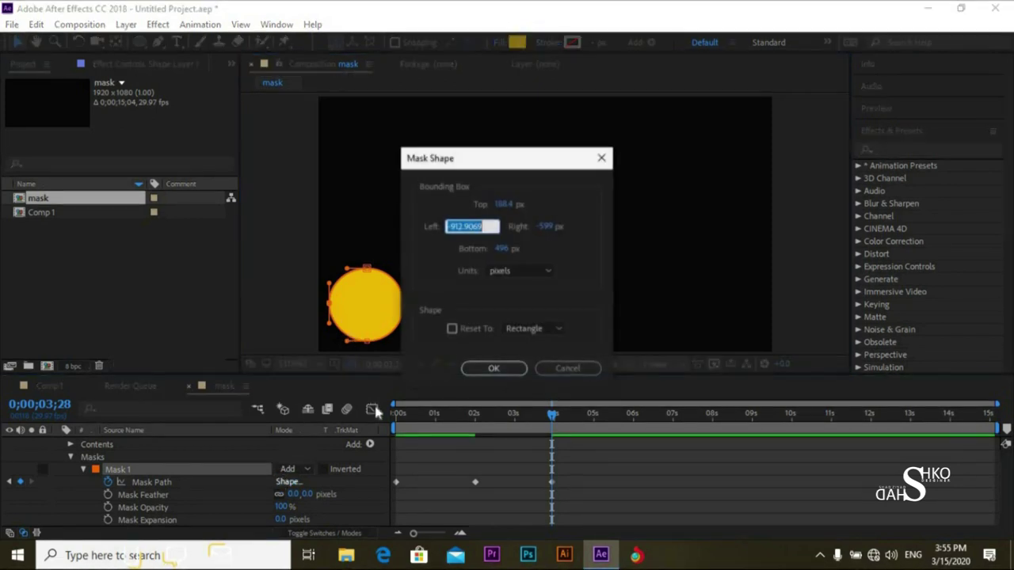
click(452, 329)
click(484, 370)
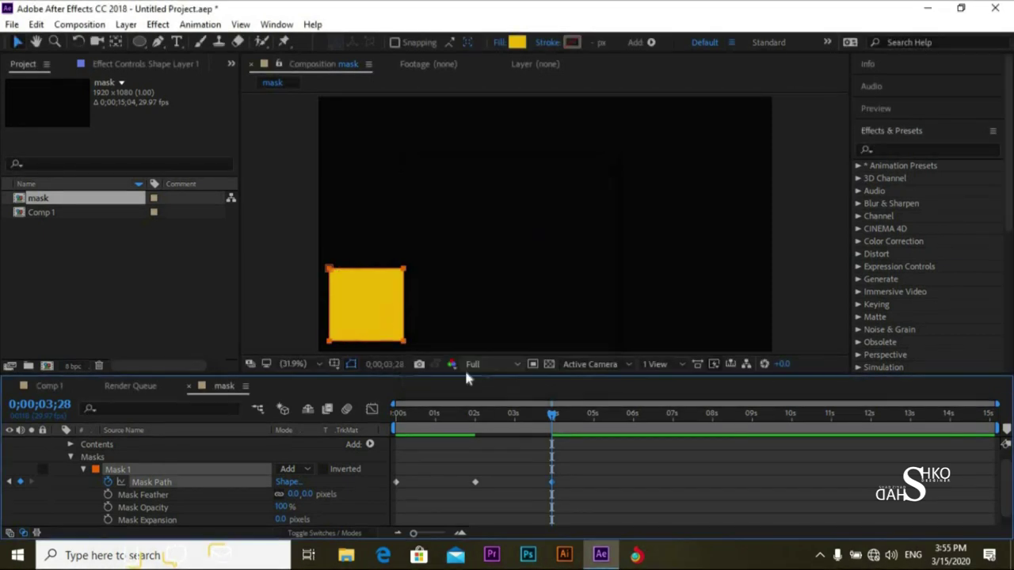
Preview the circle, crescent and square mask animation twice from the start of the composition
drag(553, 423, 396, 424)
key(space)
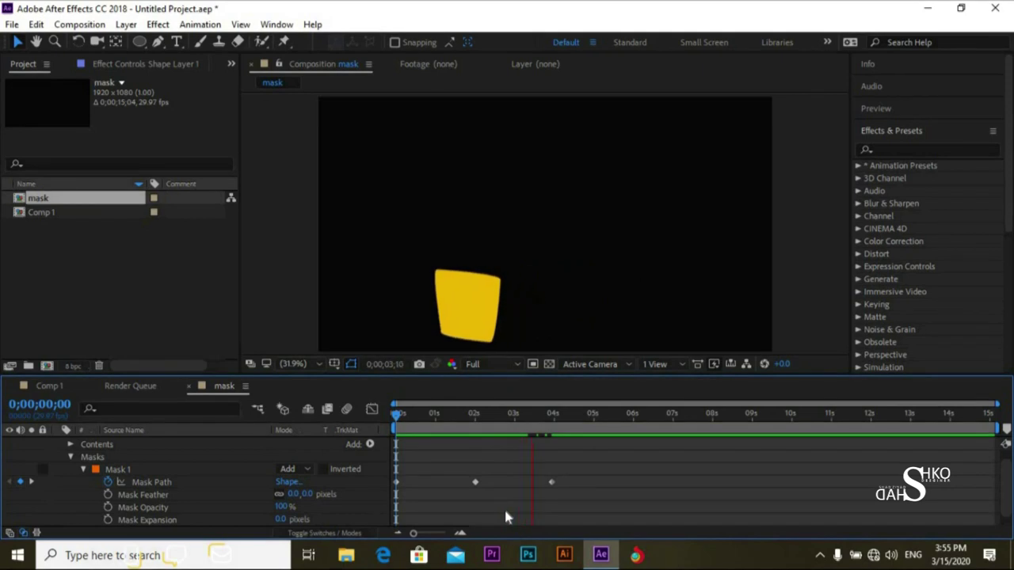
key(space)
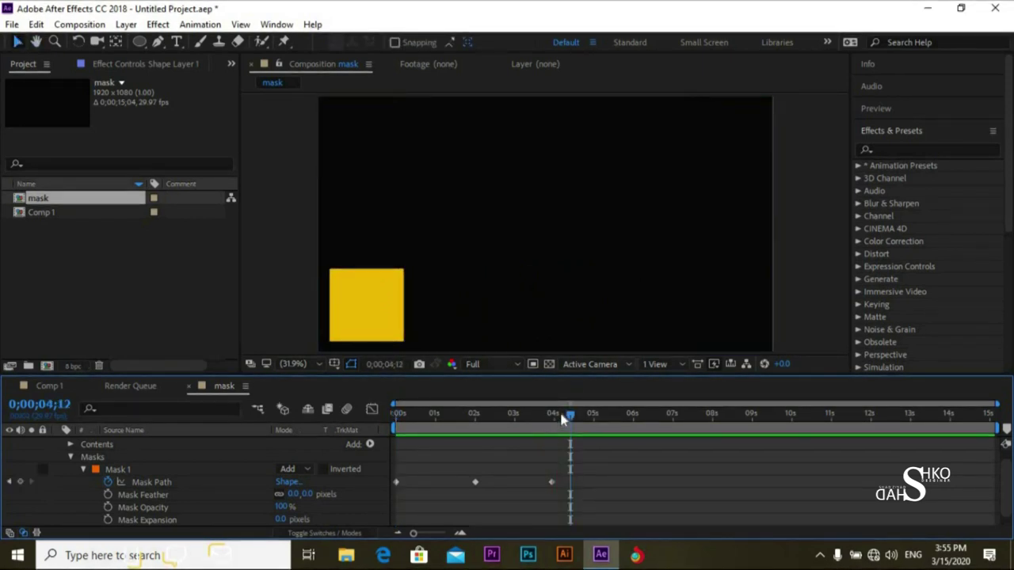
mouse_move(563, 418)
mouse_down()
mouse_move(381, 440)
mouse_move(406, 423)
mouse_move(568, 436)
mouse_up()
key(Home)
key(space)
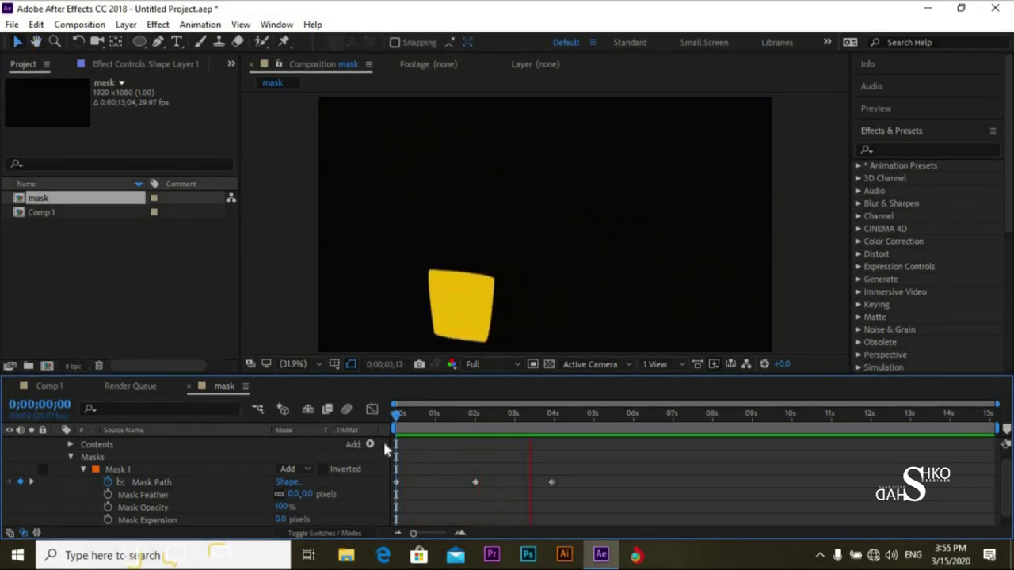
key(space)
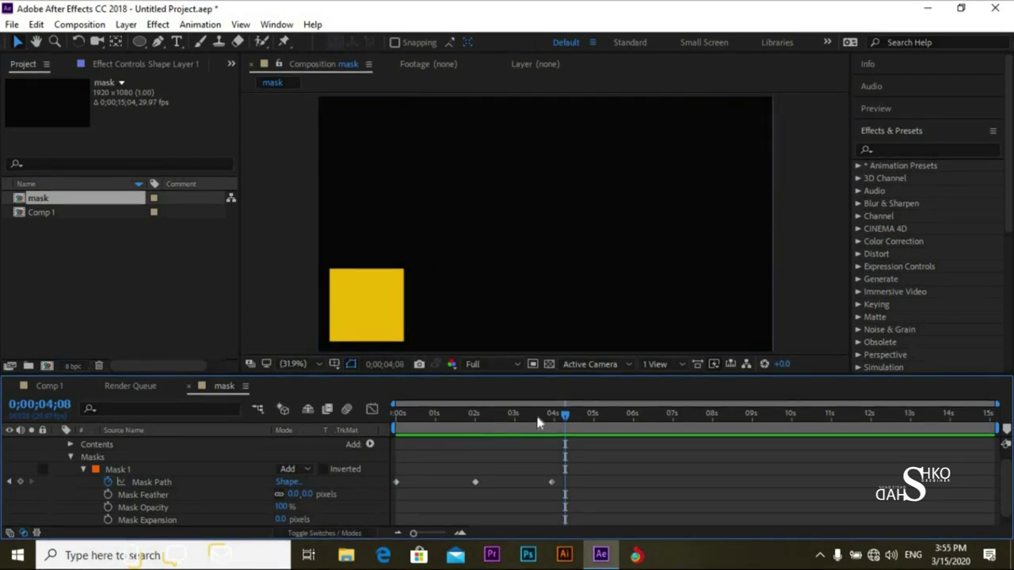
Return to 0 seconds, set the mask's Mask Feather to 80 pixels, and scrub through the first two seconds
drag(563, 414, 405, 439)
key(Home)
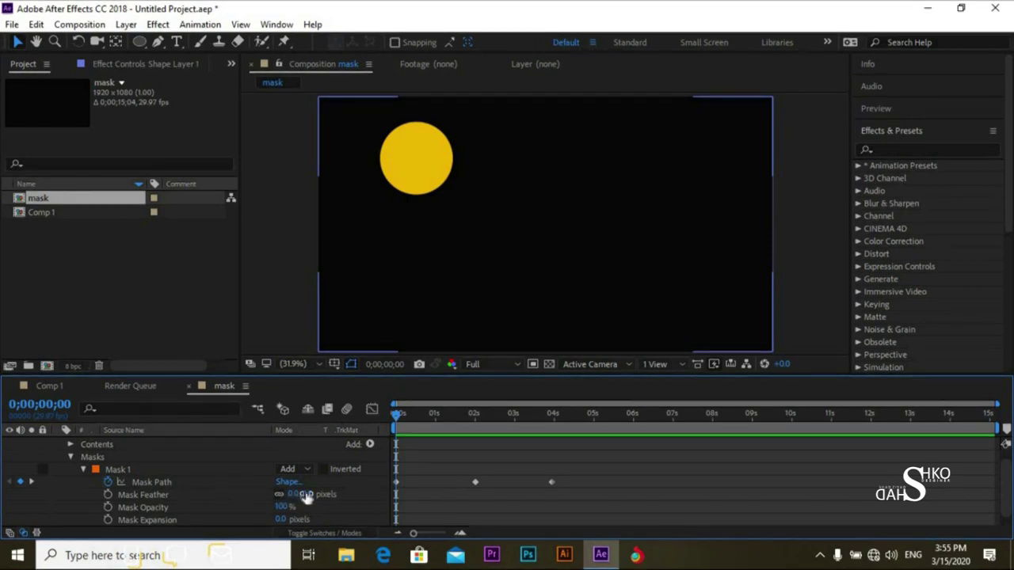
drag(309, 495, 372, 495)
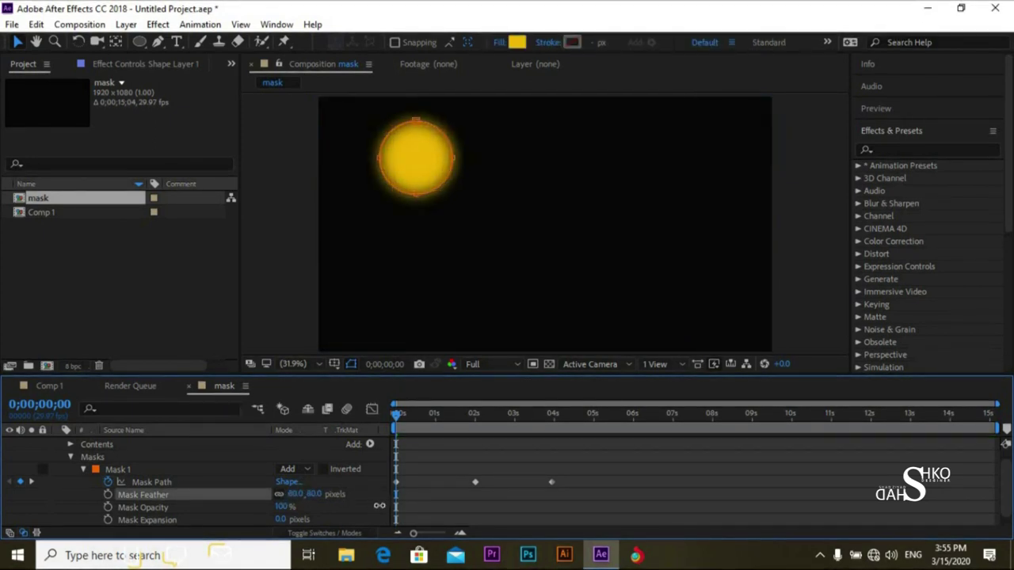
drag(444, 428, 480, 435)
key(Home)
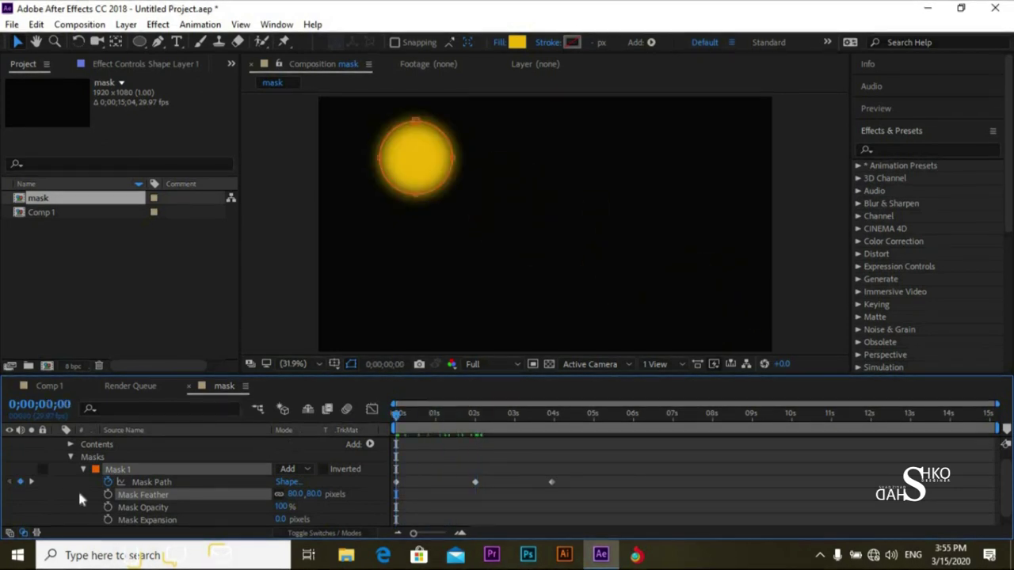
Set Mask Feather keyframes of 80 pixels for the mask at 0 seconds and at 2 seconds
click(108, 495)
click(398, 413)
click(474, 433)
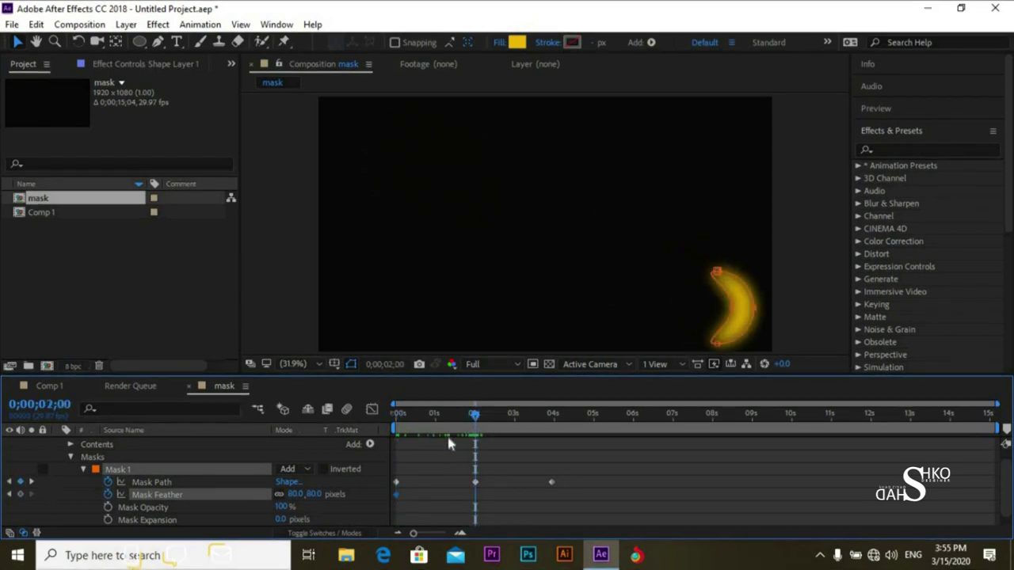
click(19, 494)
At 0;00;03;29, set Mask Feather to 0 pixels and Mask Expansion to -69 pixels
drag(475, 415, 554, 435)
drag(314, 494, 249, 493)
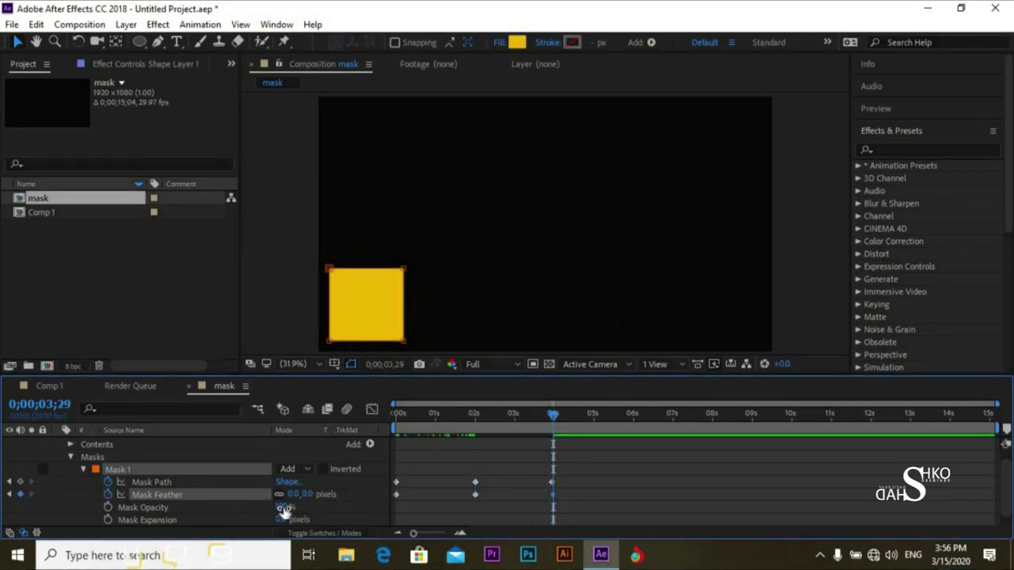
drag(304, 519, 336, 520)
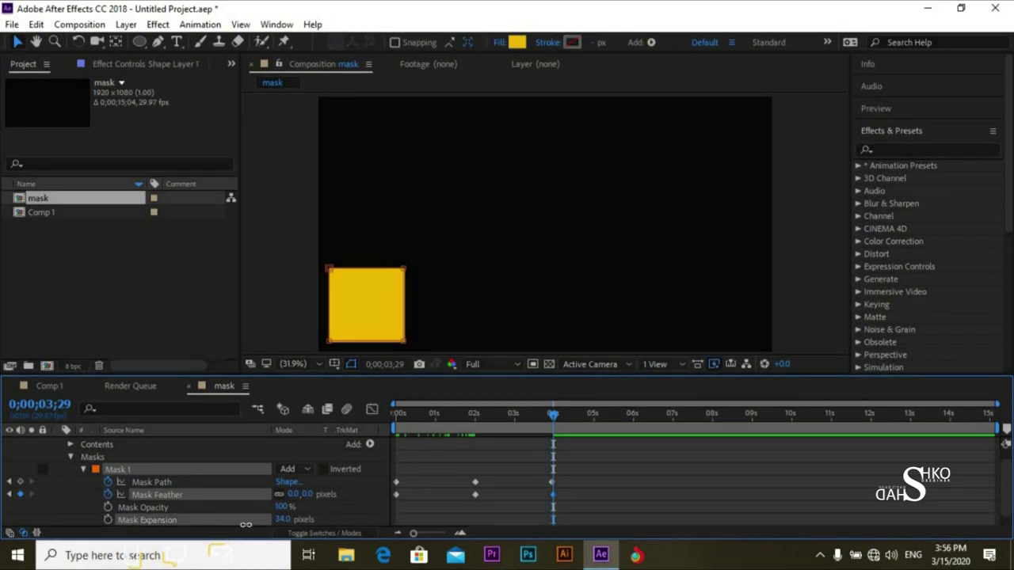
drag(246, 525, 235, 526)
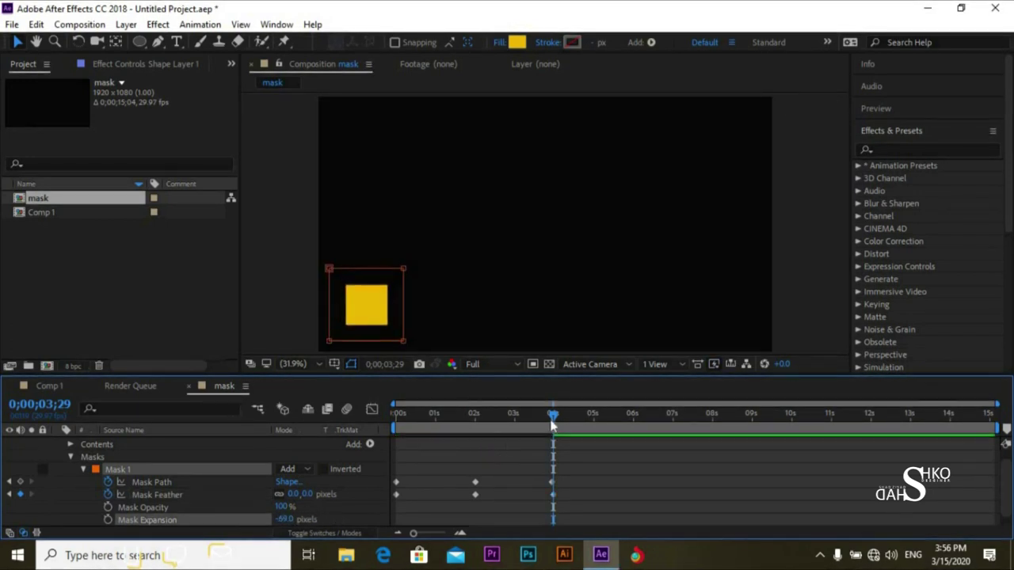
Preview the feathered and contracted mask animation twice from the start of the composition
drag(553, 424, 357, 459)
click(421, 457)
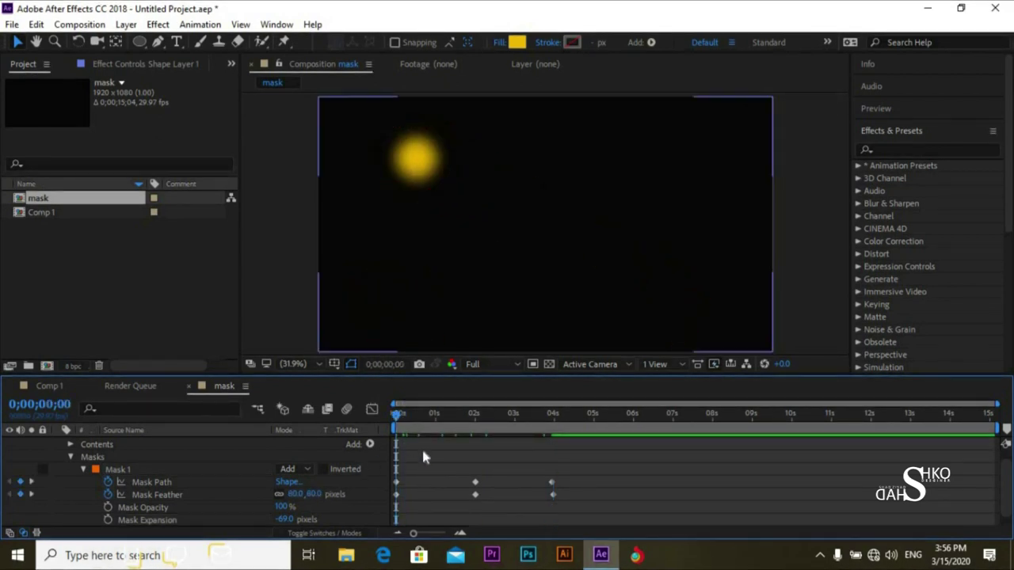
key(space)
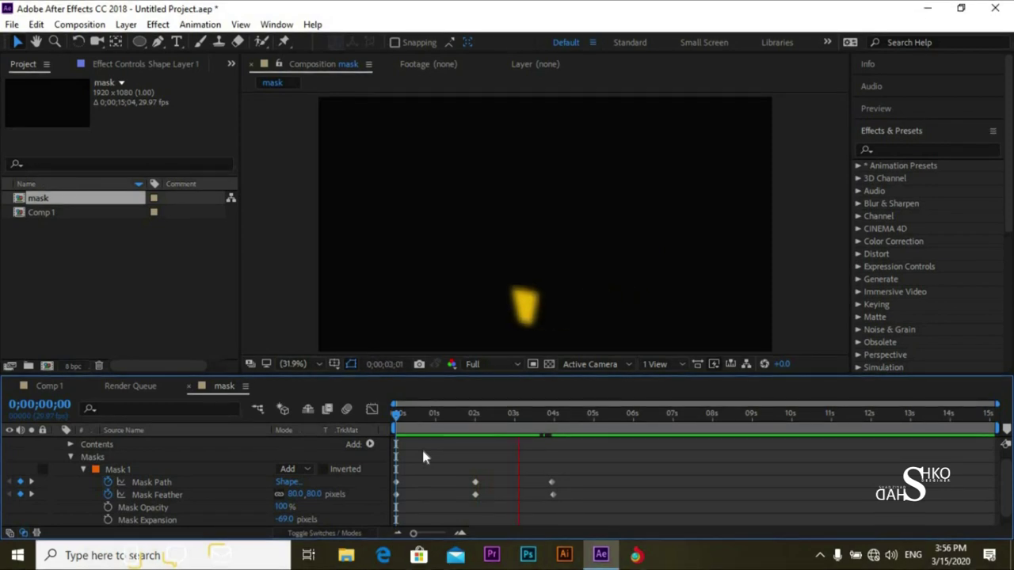
key(space)
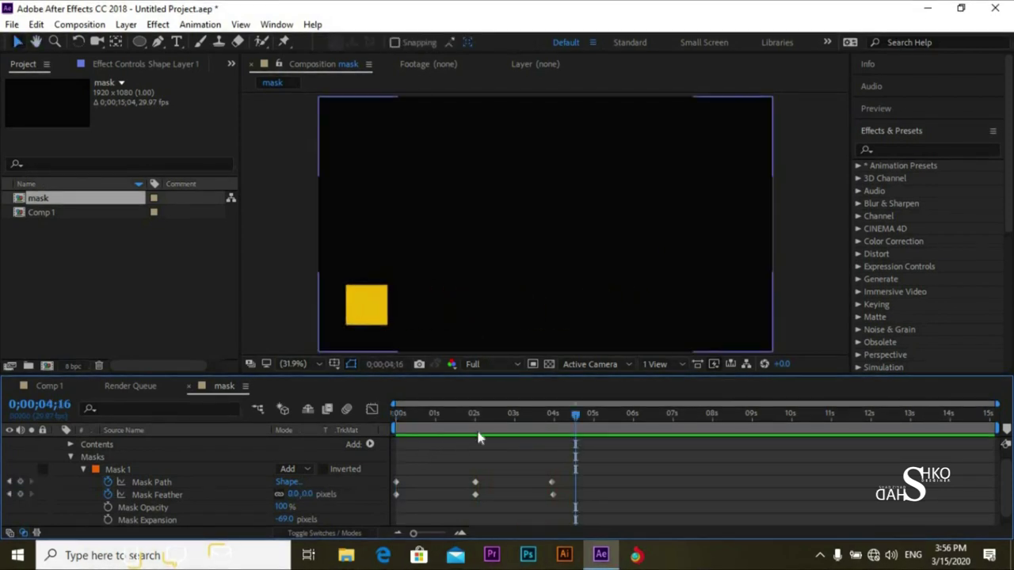
drag(527, 420, 392, 431)
key(space)
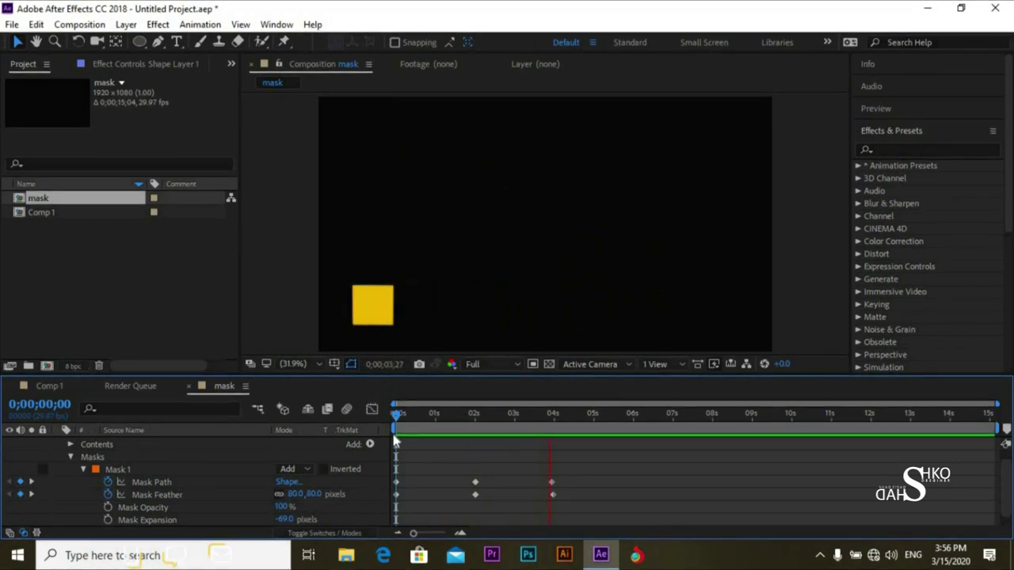
key(space)
Undo the Mask Expansion change and all Mask Feather keyframes, and preview the animation from the start
key(j)
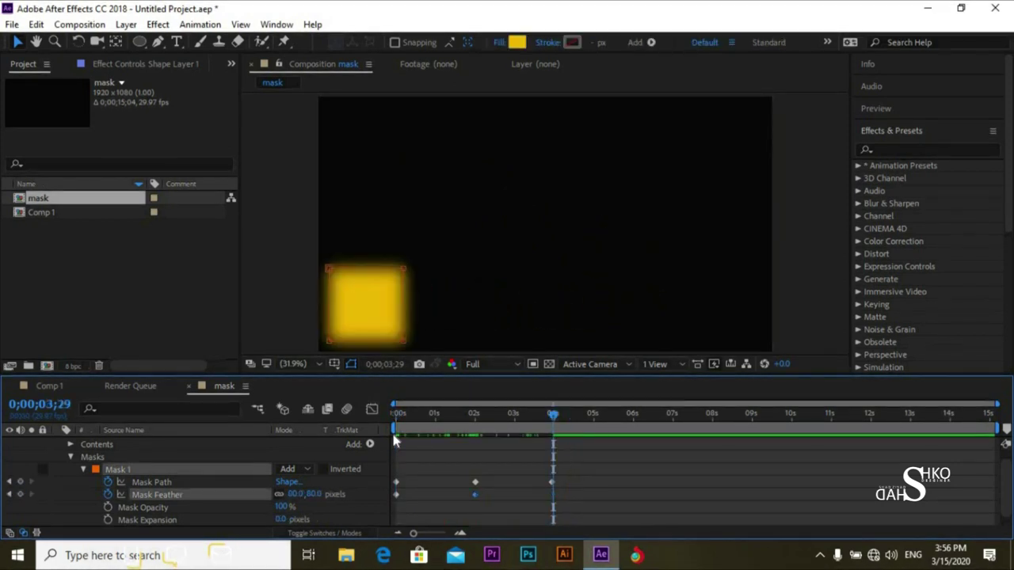
key(Delete)
key(j)
key(j)
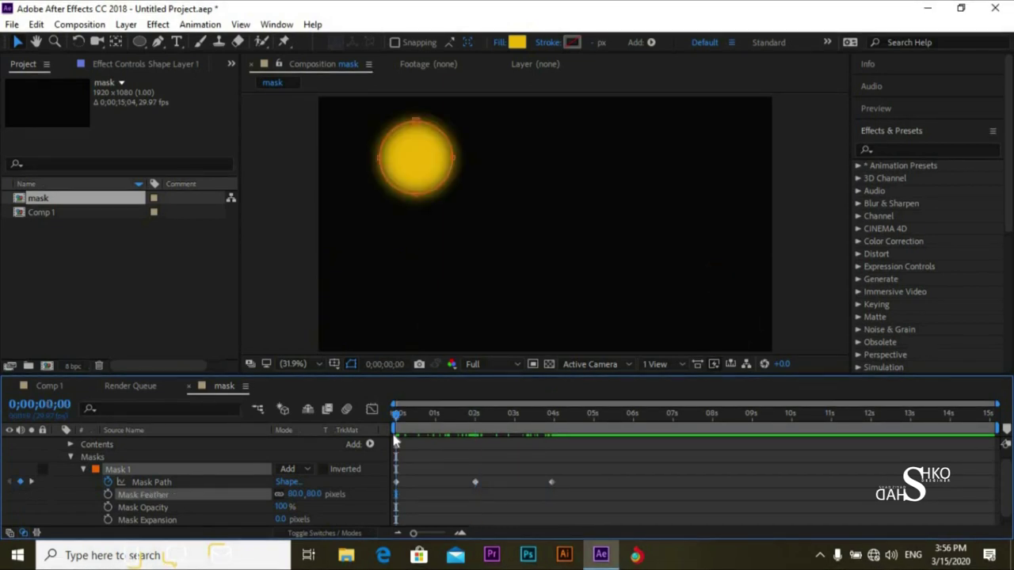
key(space)
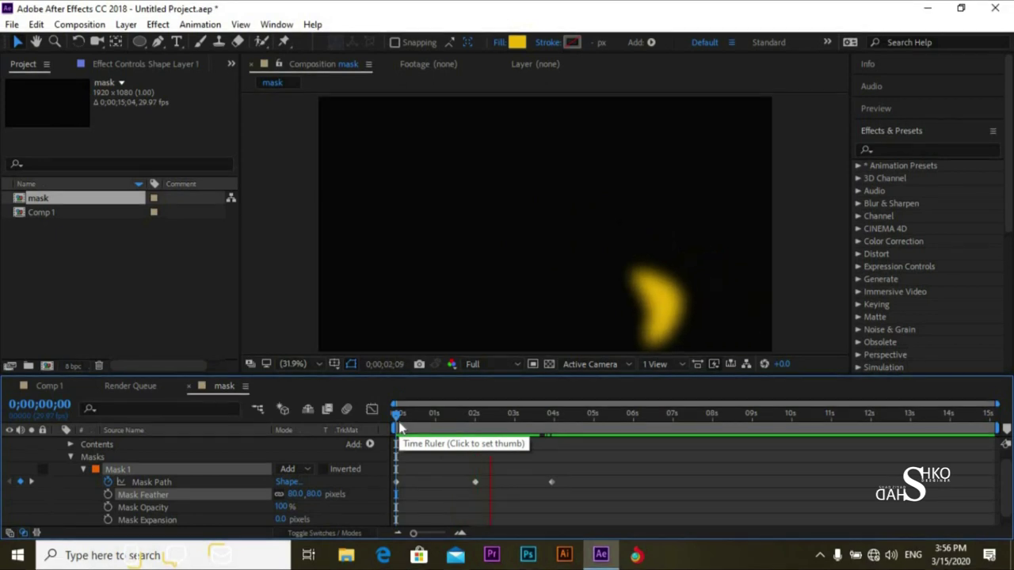
Undo the mask's remaining 80-pixel Mask Feather and return to the start of the composition
click(558, 413)
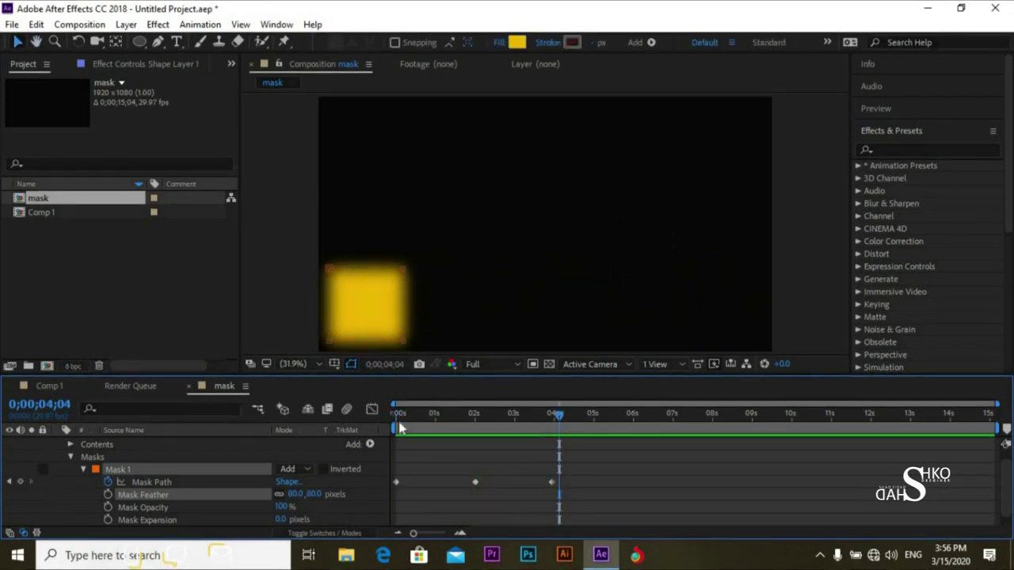
drag(559, 413, 500, 423)
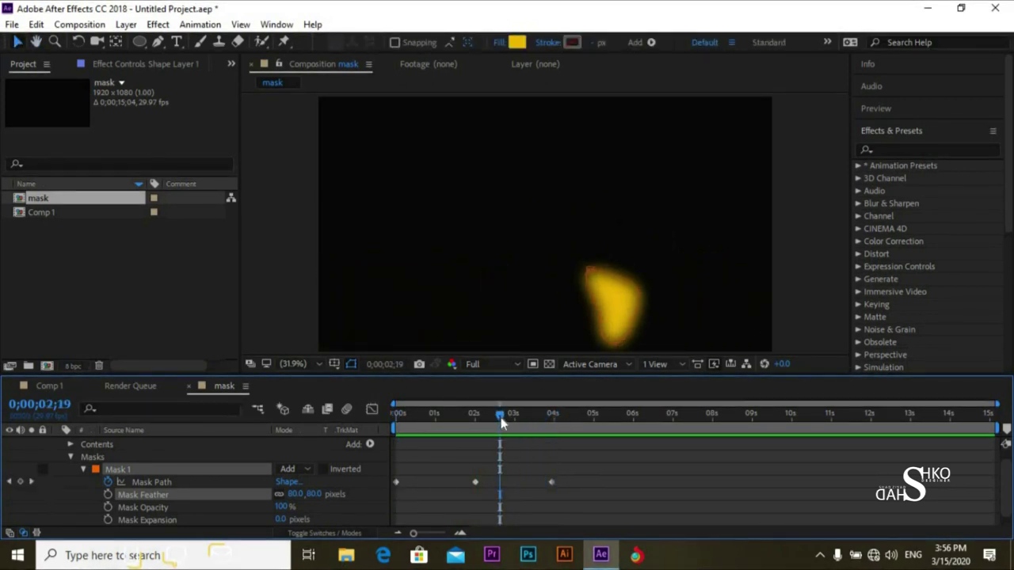
key(Home)
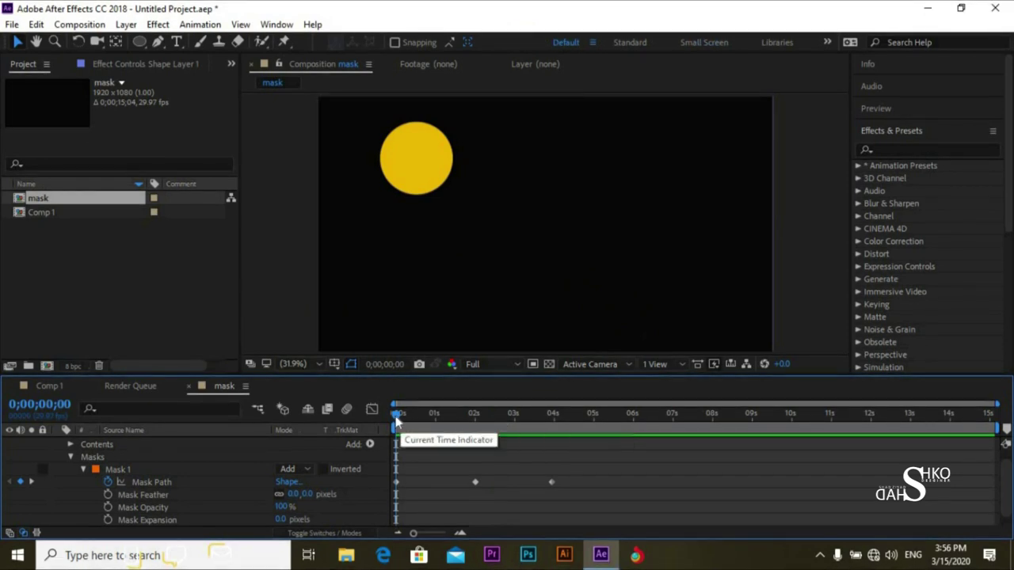
At 0;00;05;14, move the square mask to the frame's upper-right corner and pull its upper-right vertex inward to form a triangle
drag(406, 425, 555, 440)
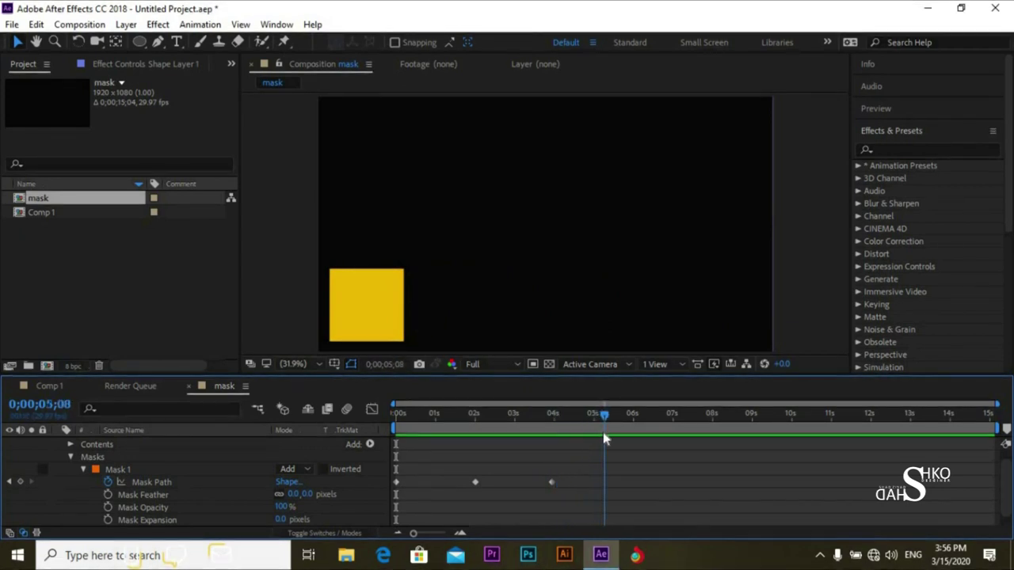
click(192, 480)
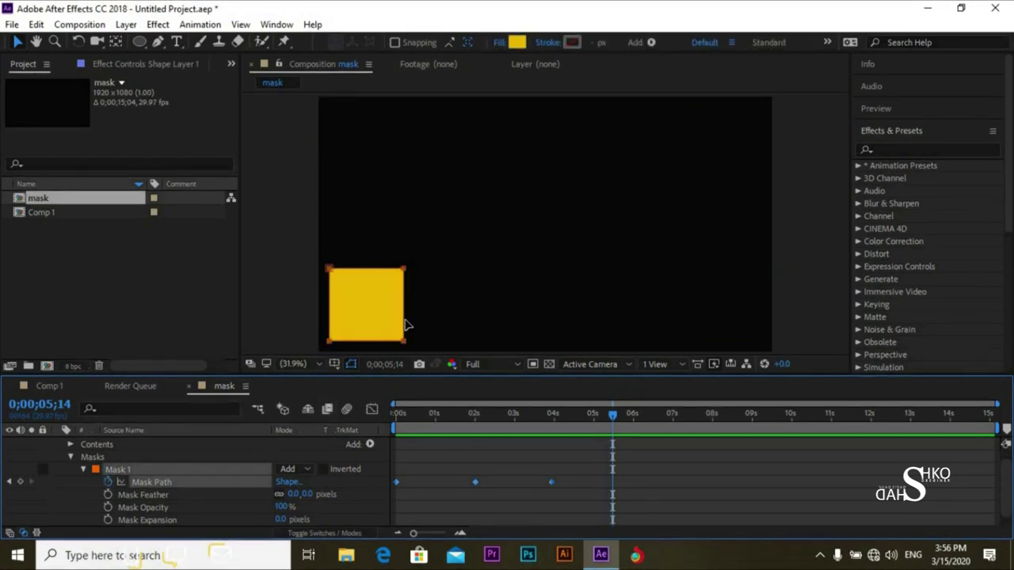
drag(406, 325, 762, 162)
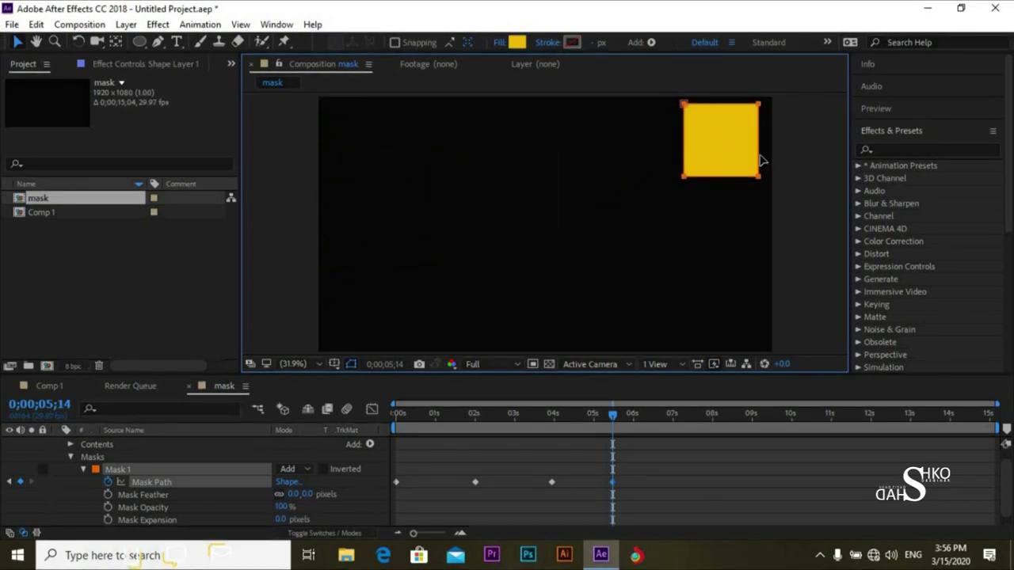
click(203, 494)
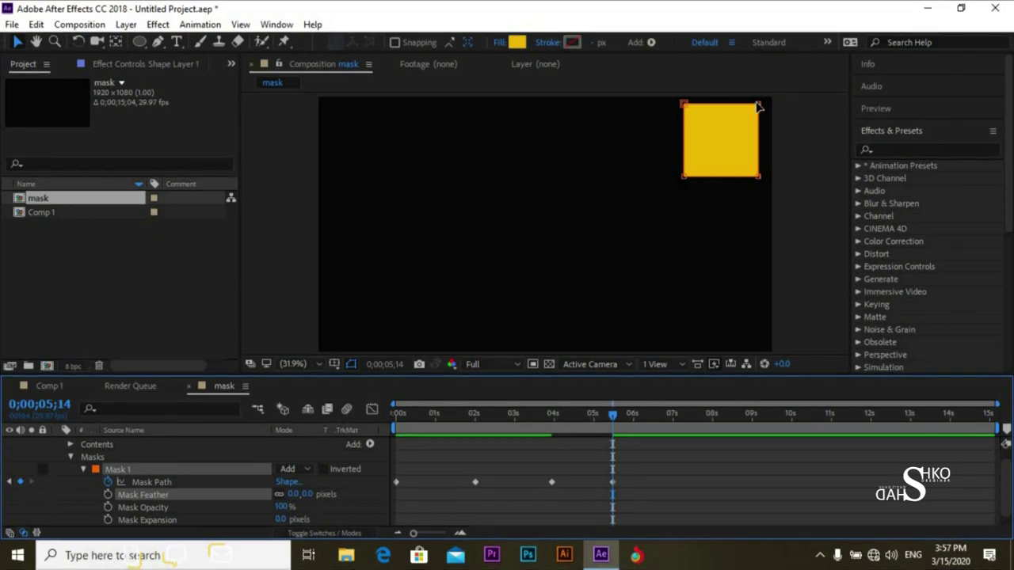
drag(758, 104, 731, 143)
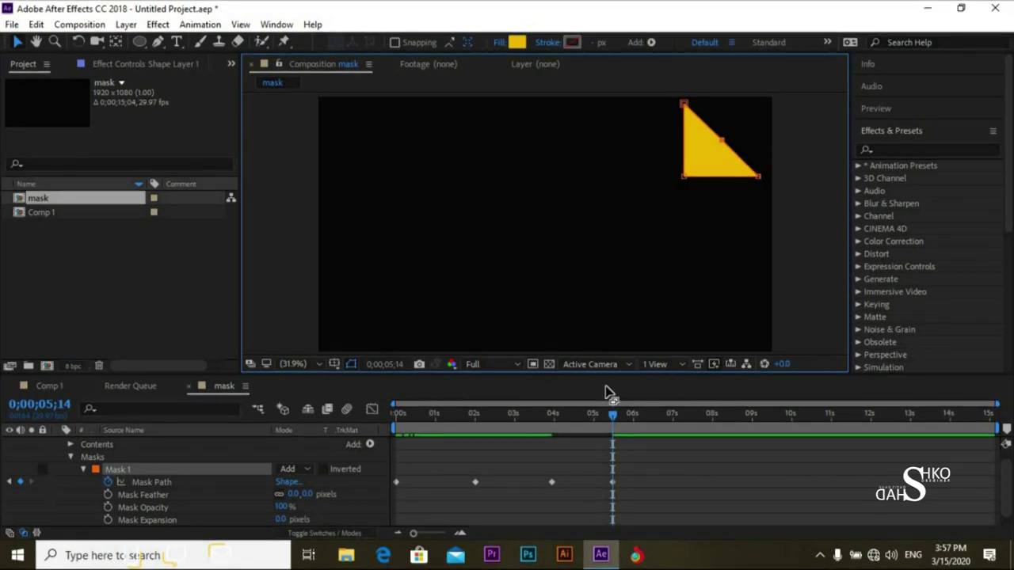
Preview the mask animation twice from the start to check the morph from square to triangle
drag(607, 421, 347, 450)
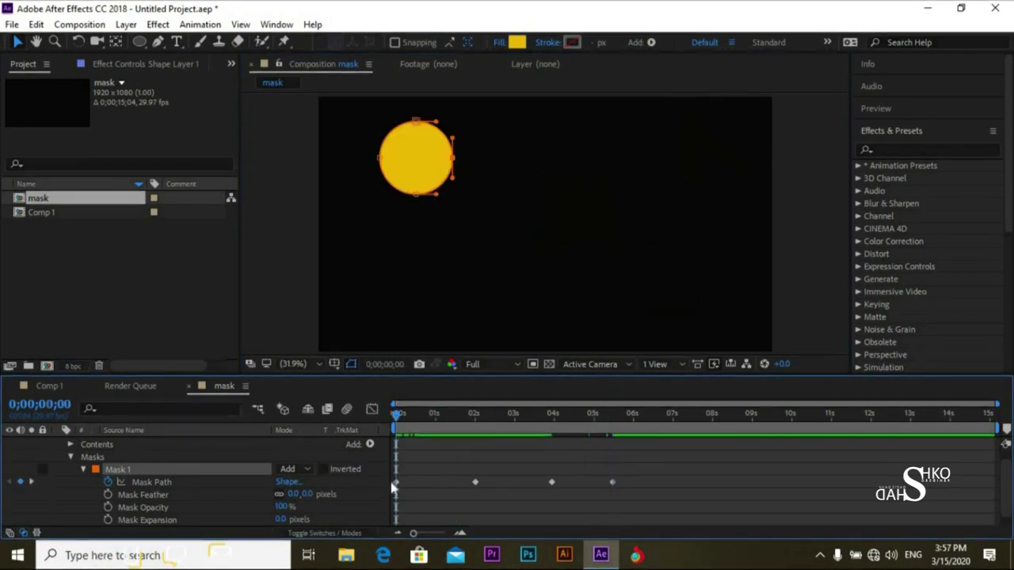
click(420, 501)
key(space)
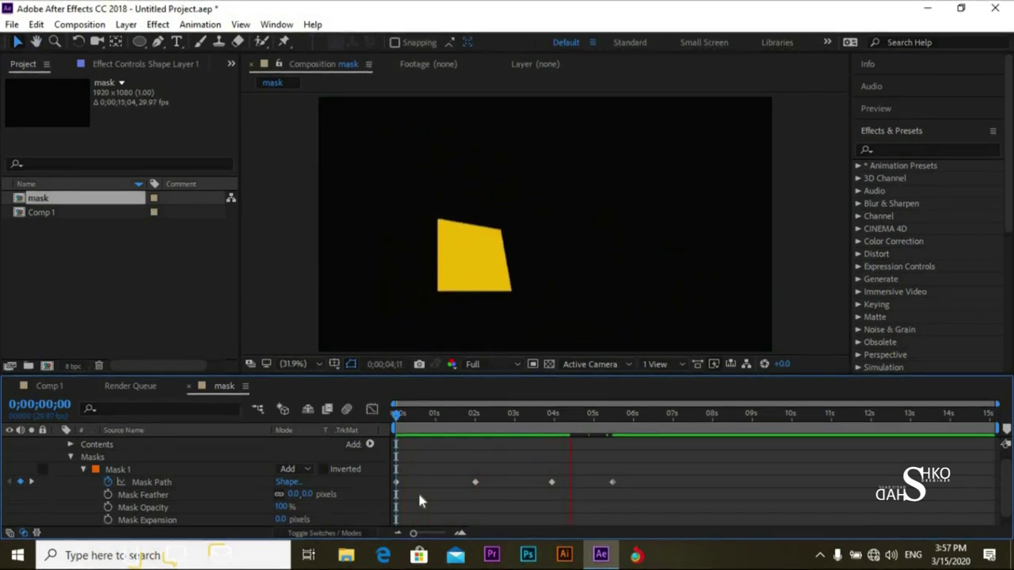
key(space)
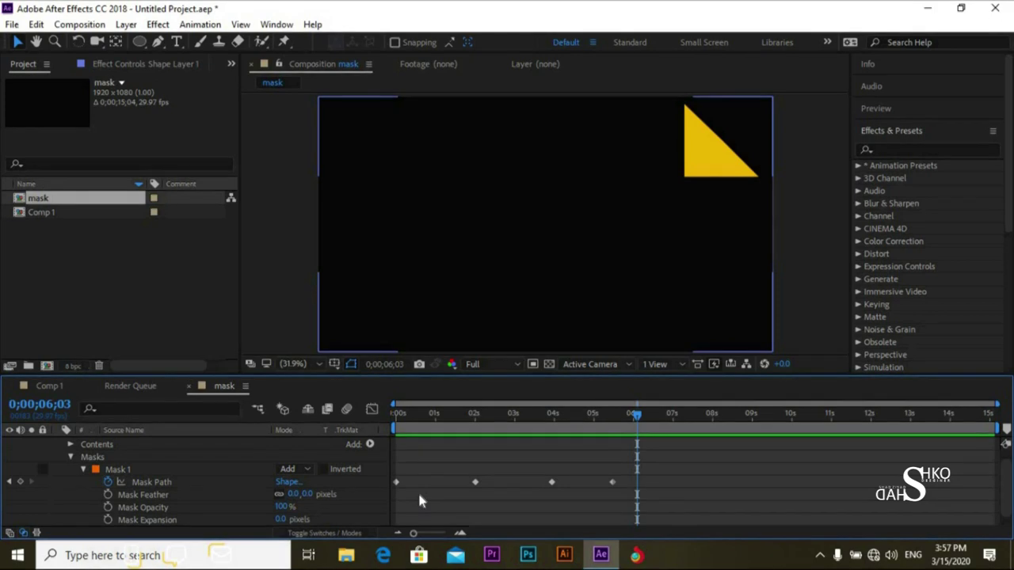
drag(622, 422, 394, 414)
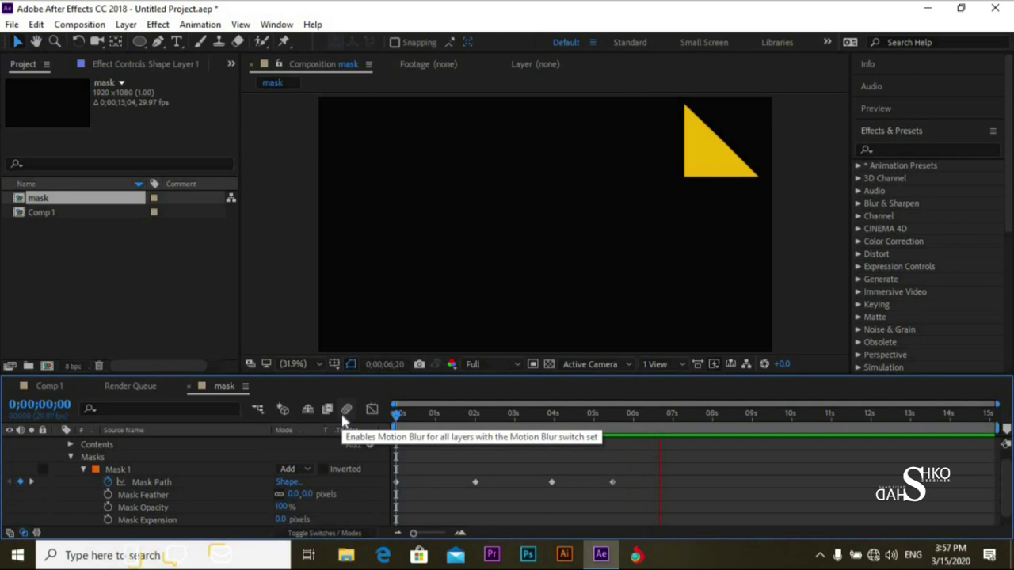
click(344, 417)
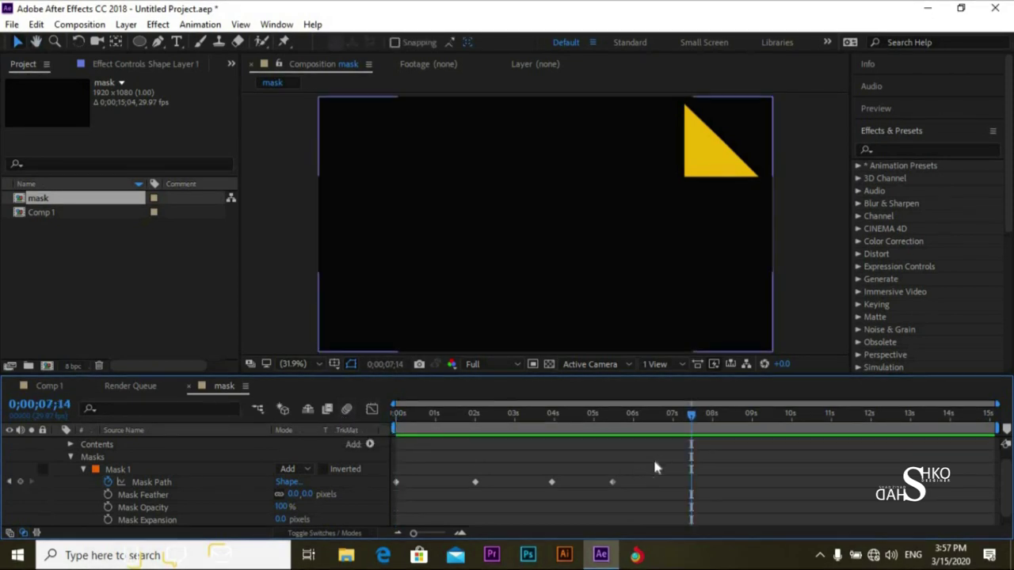
click(509, 457)
drag(510, 457, 245, 475)
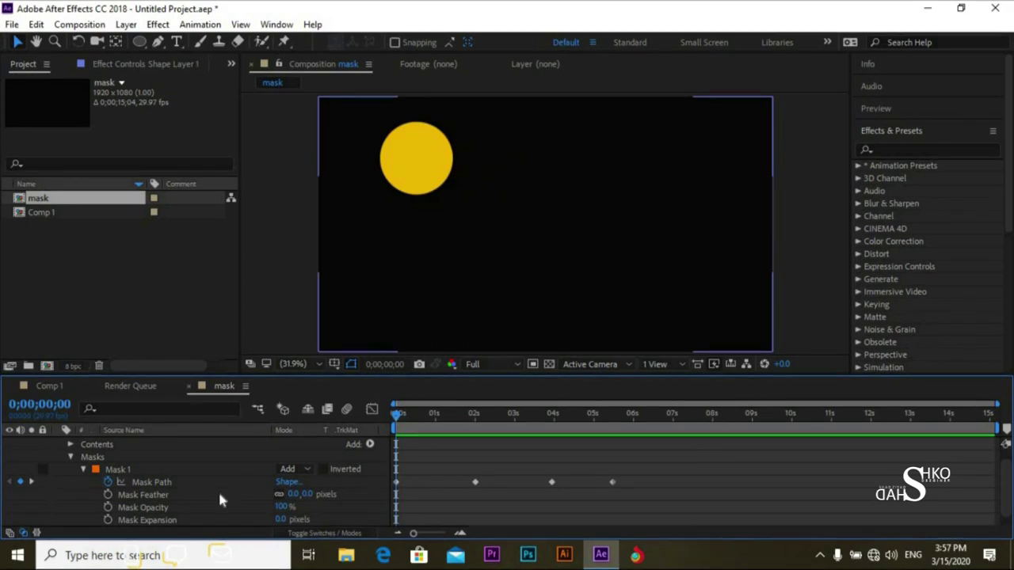
Compare the position of the mask path's first vertex on the circle at 0 seconds and on the crescent at 2 seconds
click(216, 485)
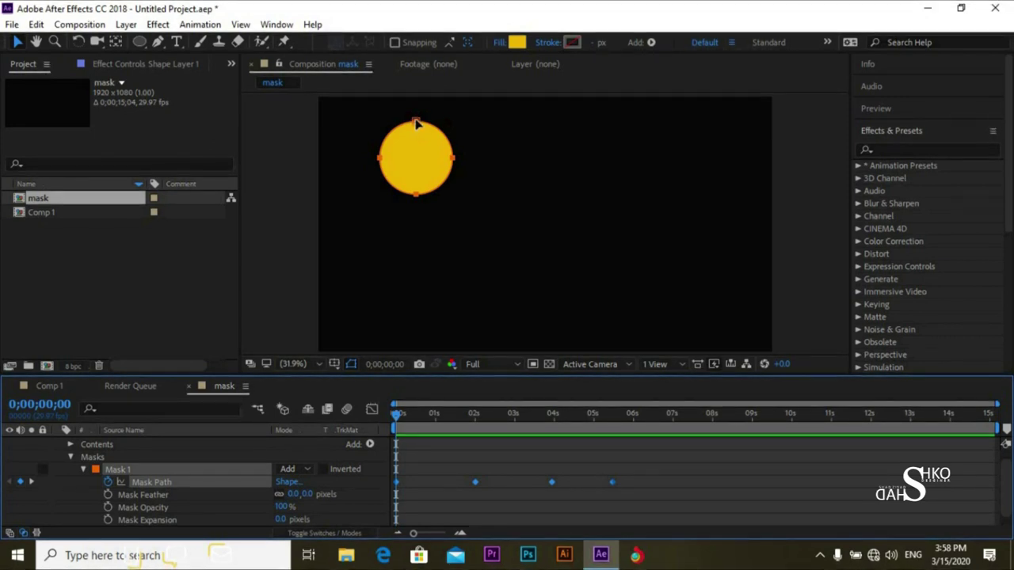
click(416, 125)
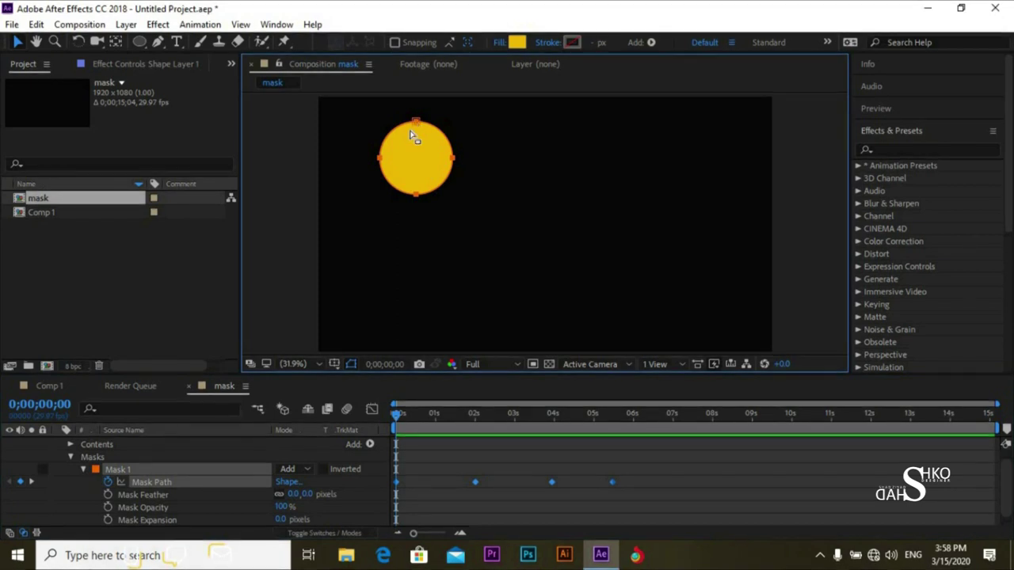
drag(399, 420, 475, 428)
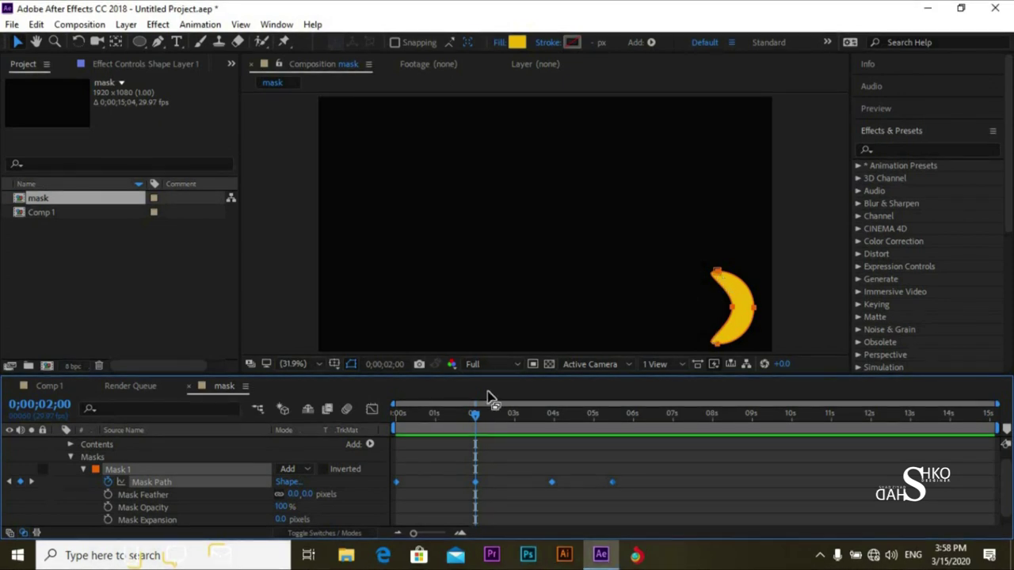
drag(474, 420, 473, 460)
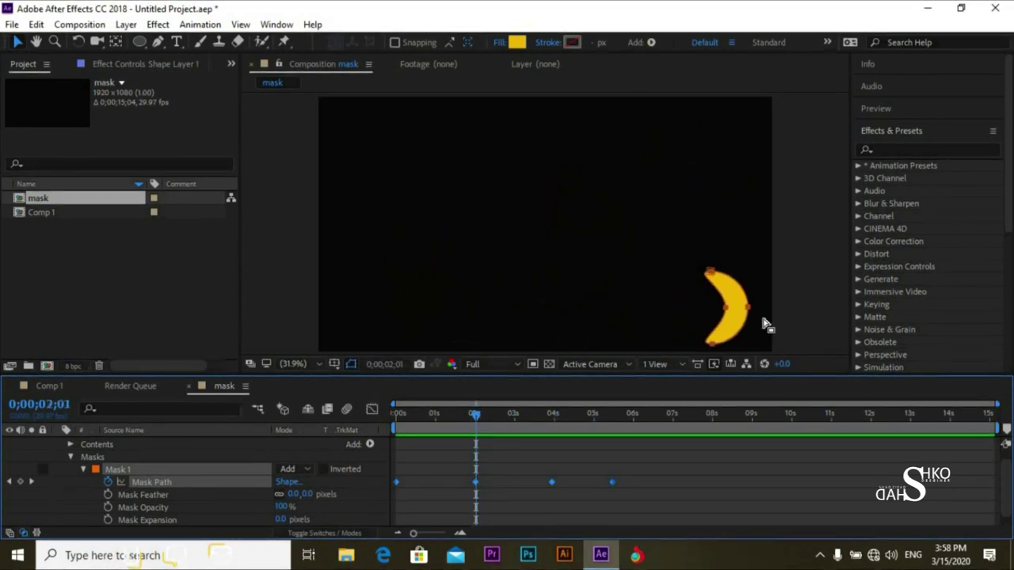
At 0;00;02;01, make the middle vertex on the crescent mask's inner curve the first vertex of the path
click(181, 492)
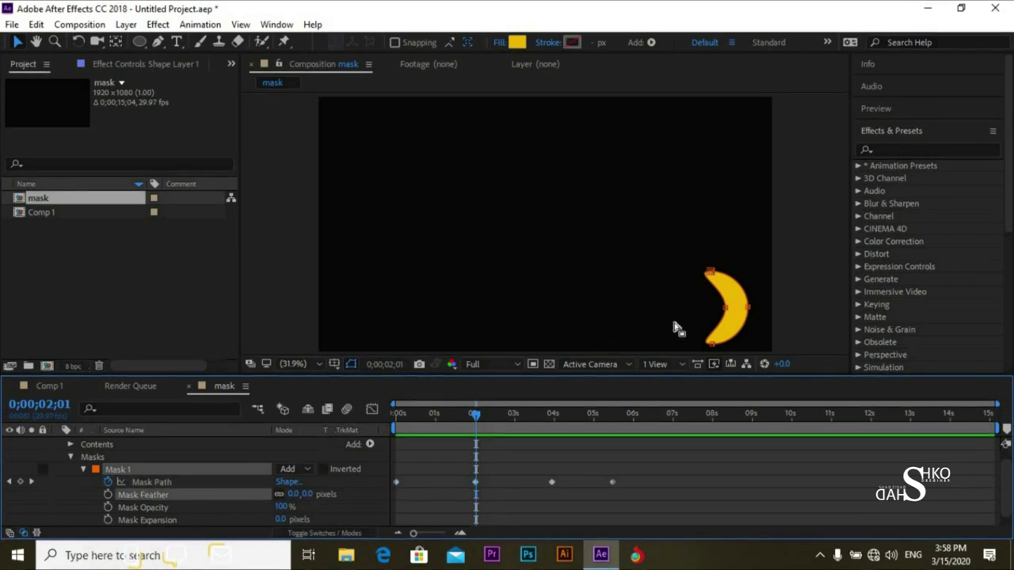
right_click(725, 315)
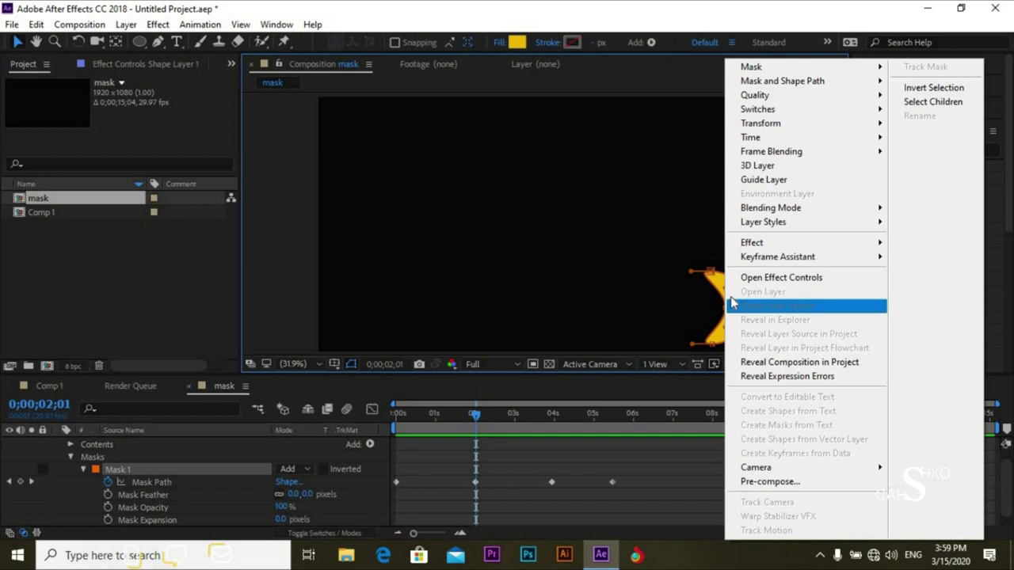
mouse_move(828, 84)
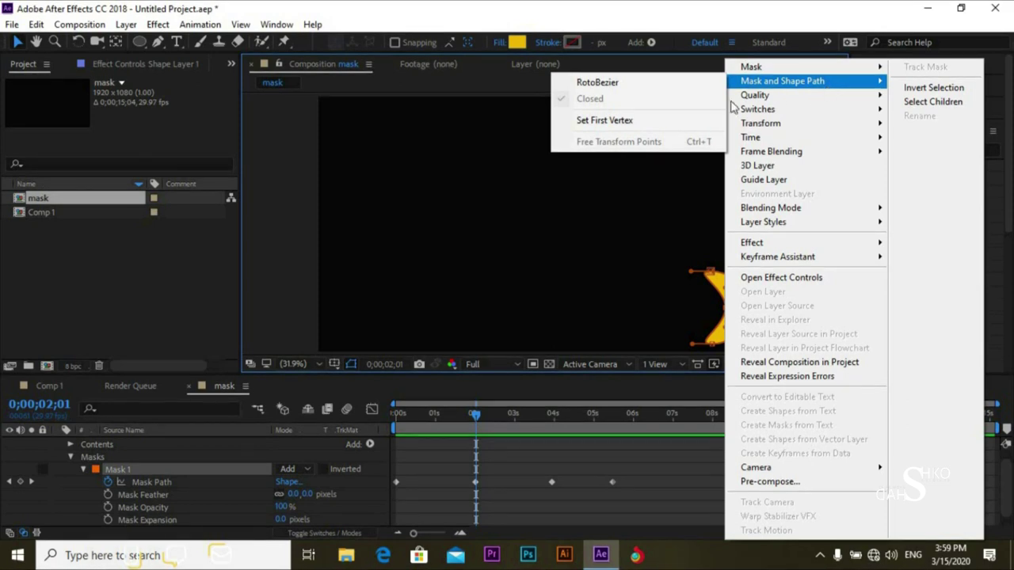
click(682, 128)
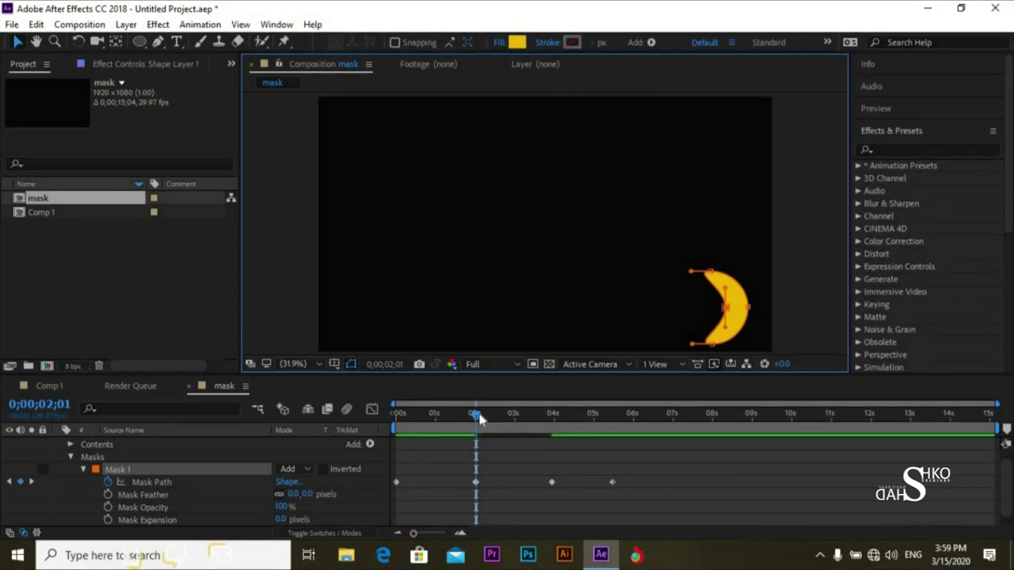
Scrub and preview the circle, crescent and square transitions to examine the effect of the new first vertex
drag(430, 420, 382, 432)
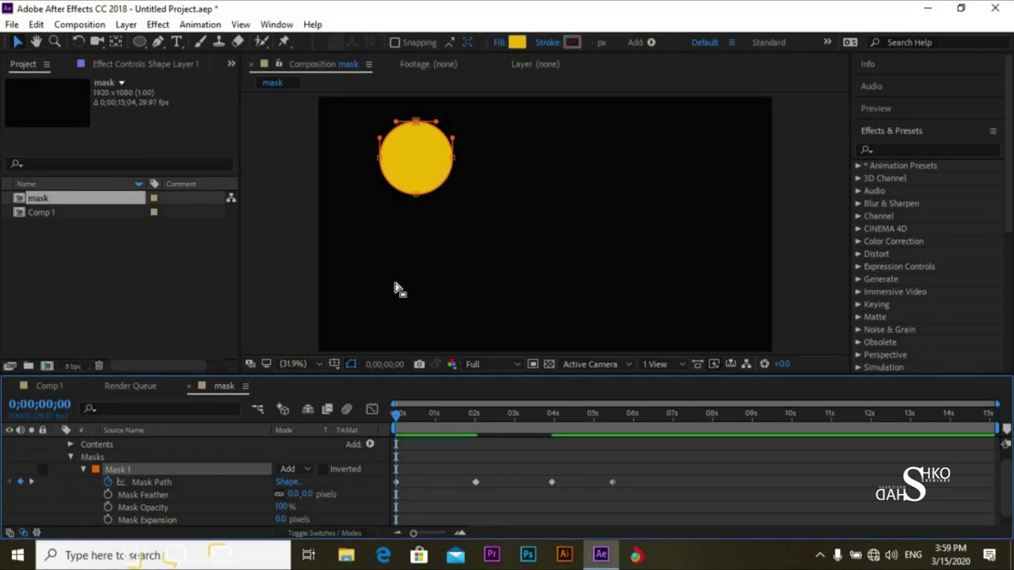
drag(399, 416, 478, 463)
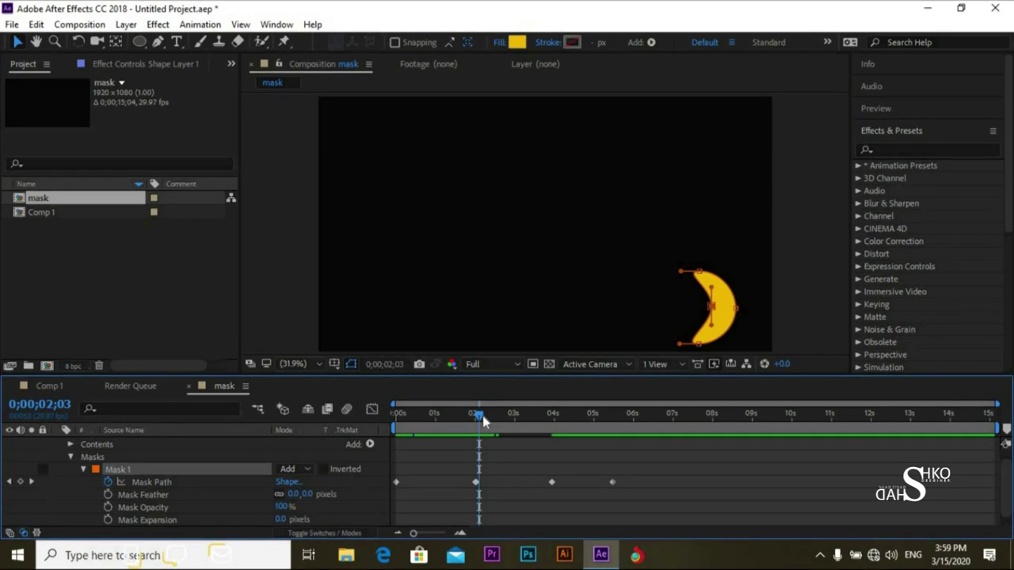
drag(484, 416, 553, 444)
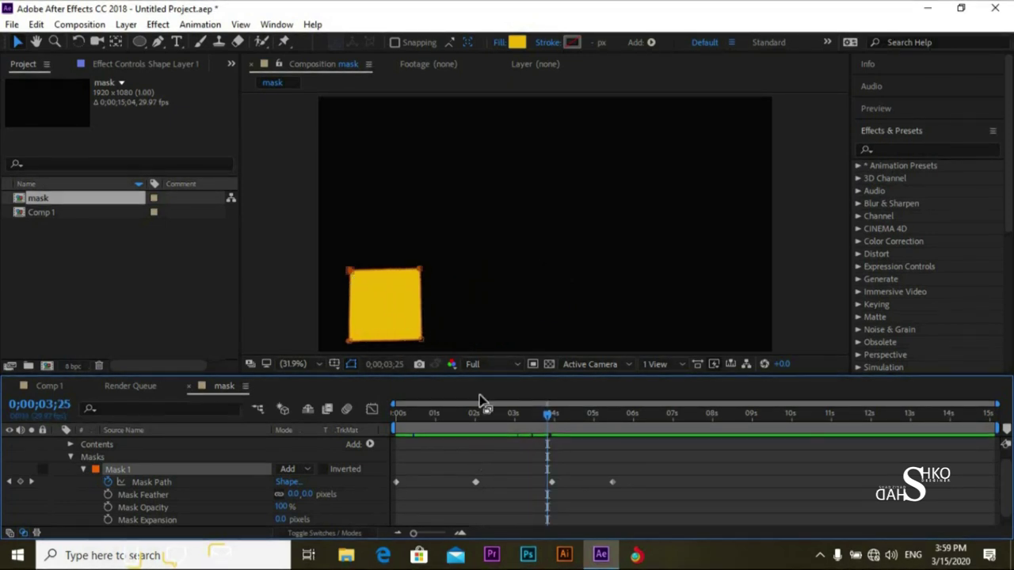
click(483, 424)
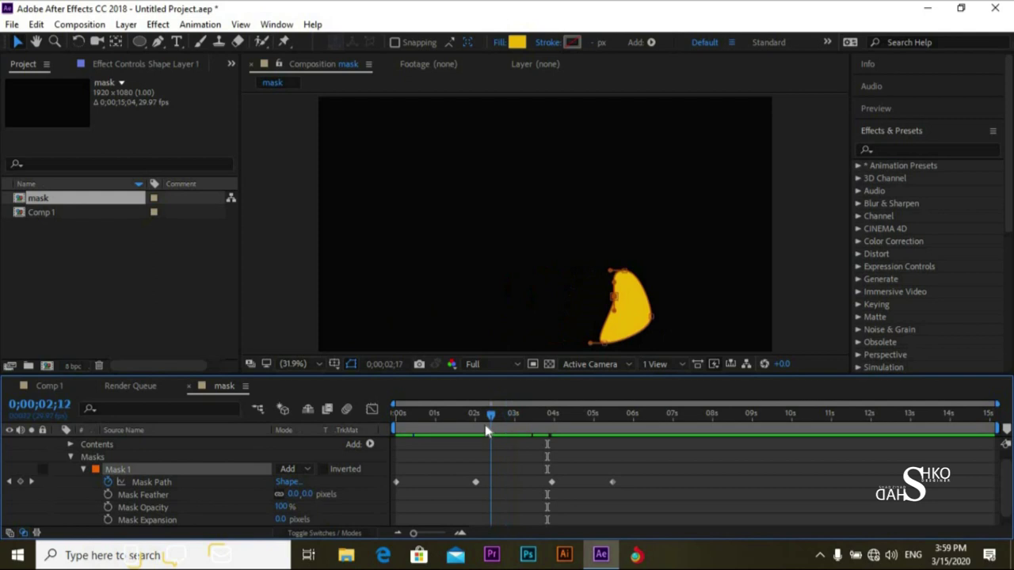
drag(484, 425, 468, 429)
key(h)
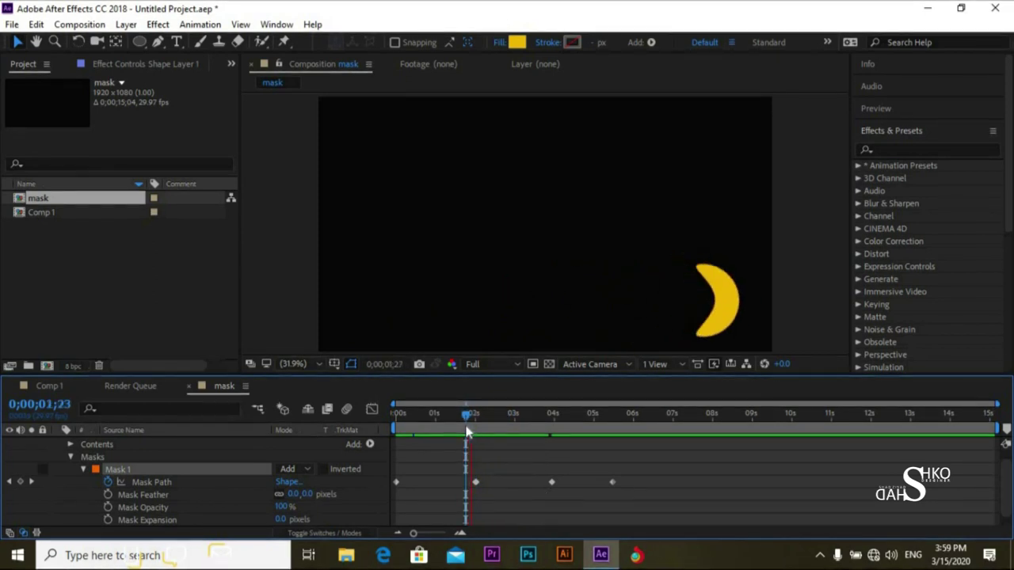
key(space)
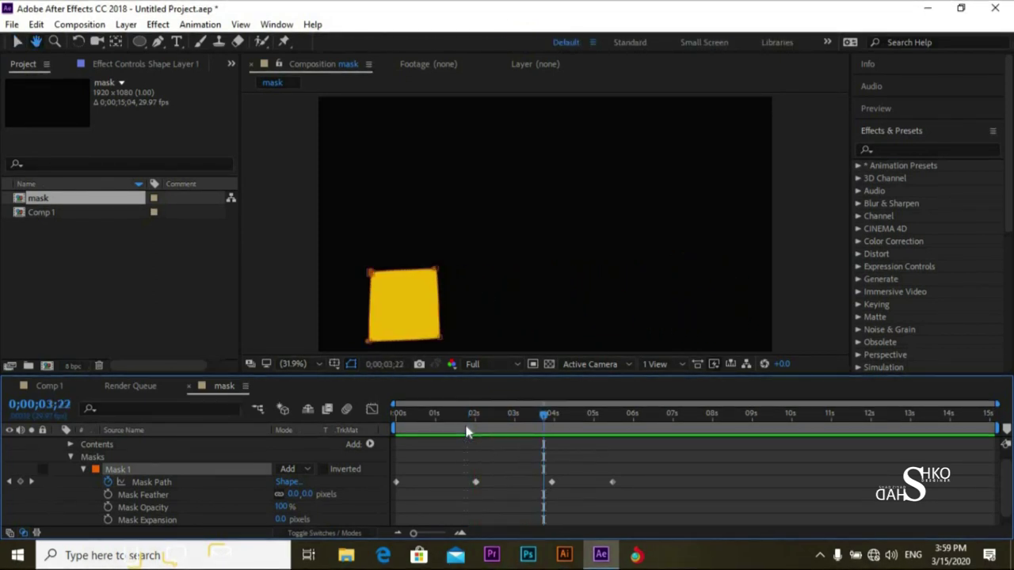
At 0;00;02;00, make the middle vertex on the crescent mask's outer curve the first vertex of the path
drag(539, 419, 475, 419)
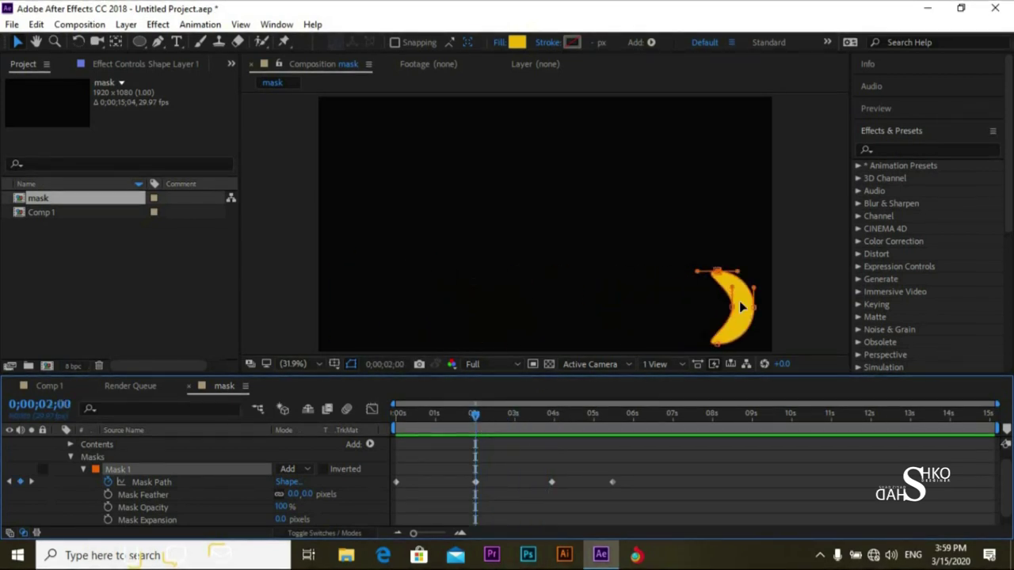
click(178, 491)
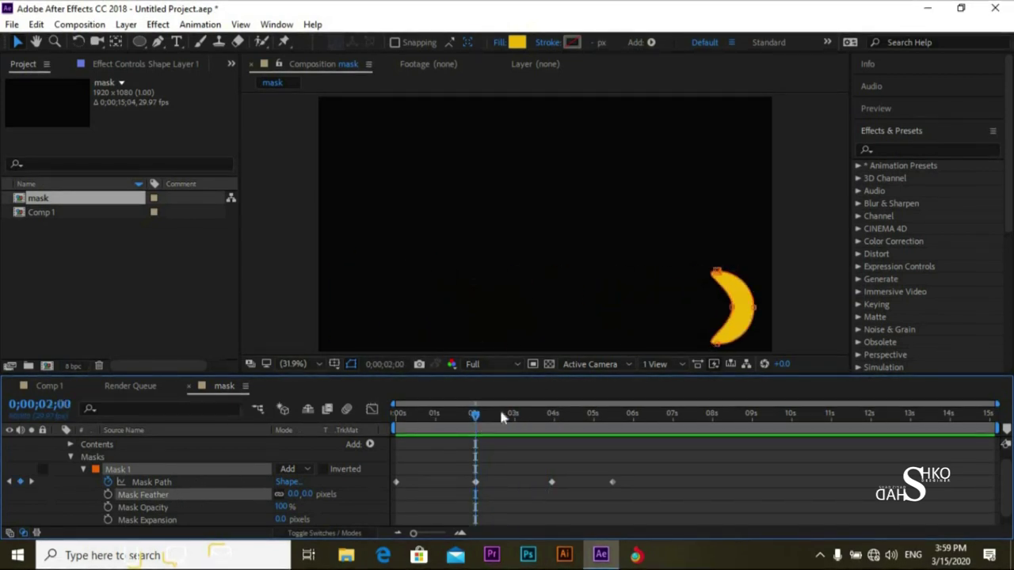
right_click(718, 346)
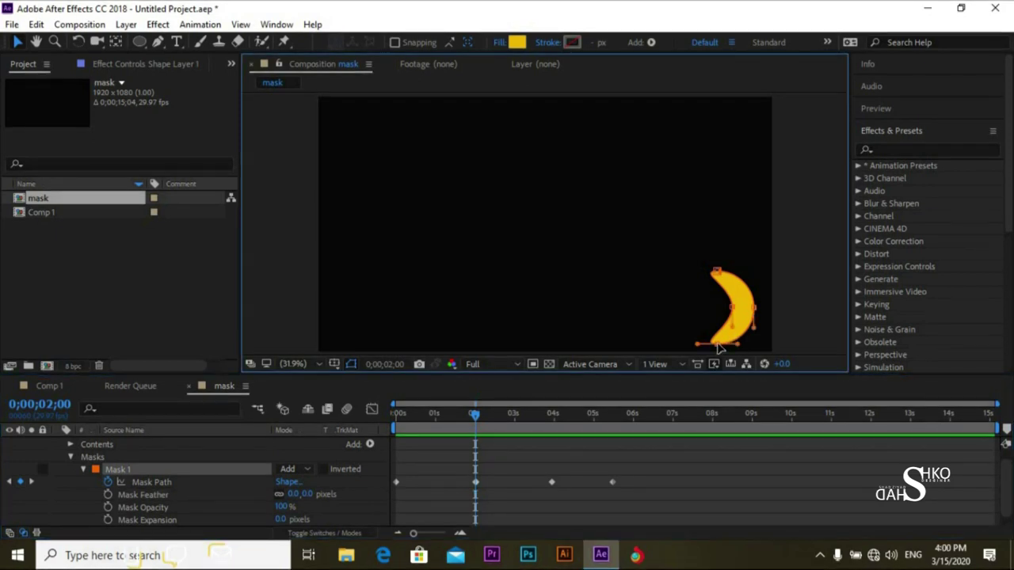
click(675, 332)
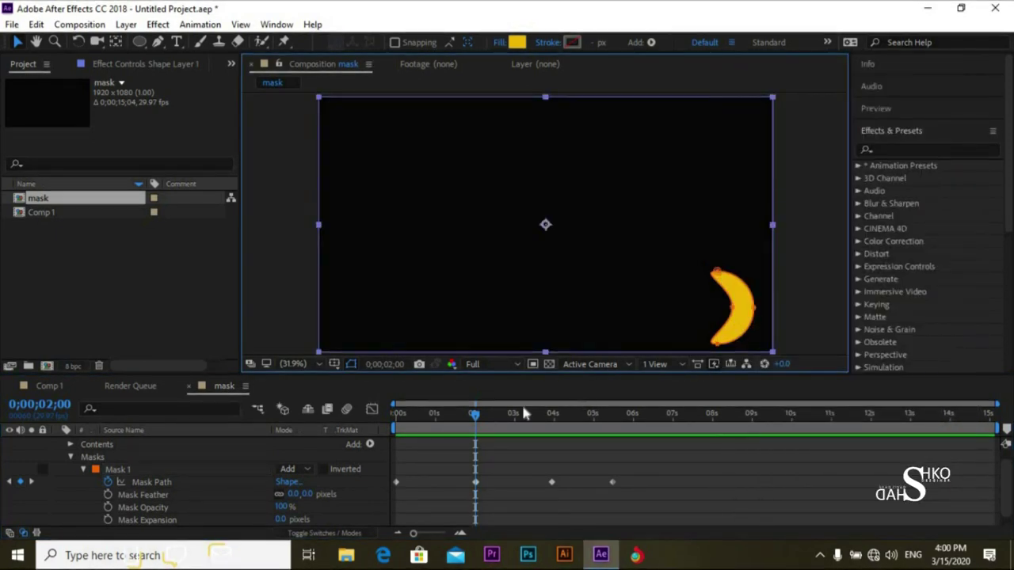
click(172, 492)
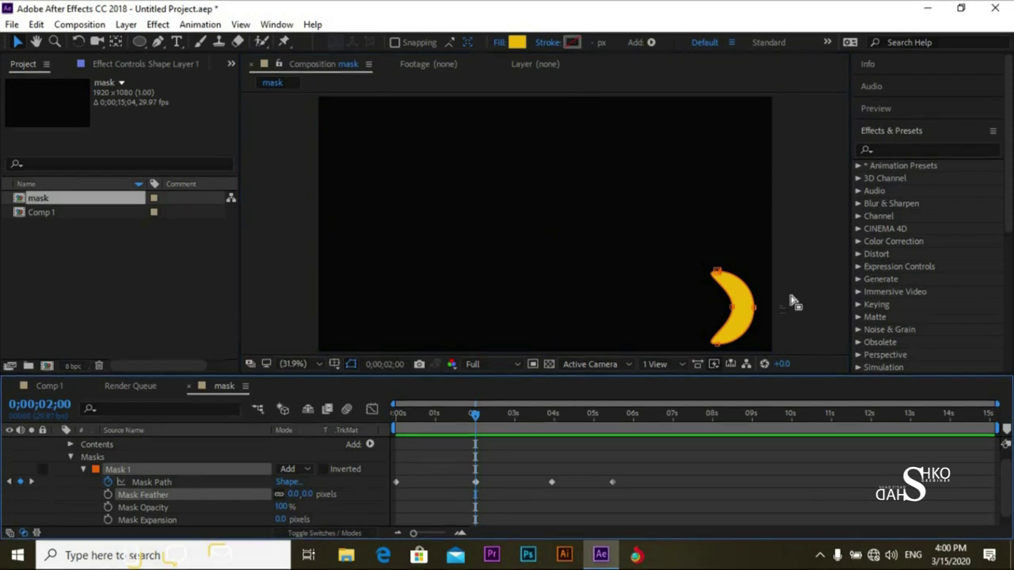
right_click(757, 314)
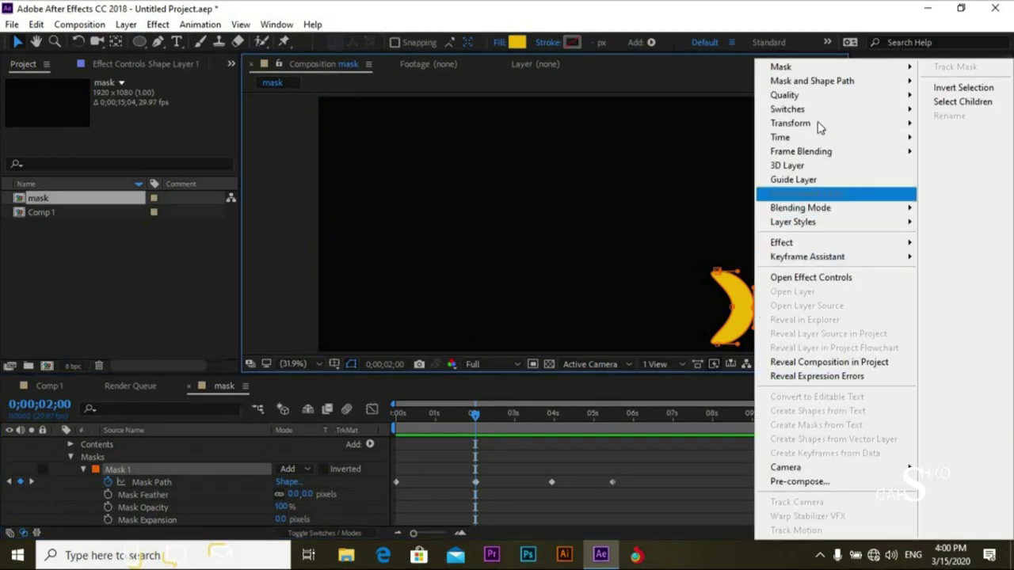
mouse_move(831, 82)
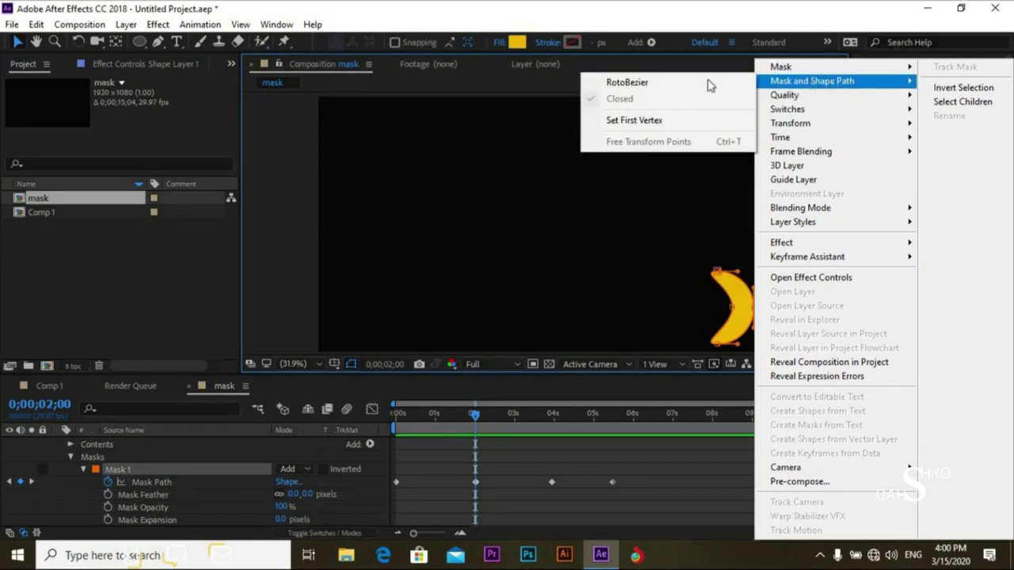
click(632, 120)
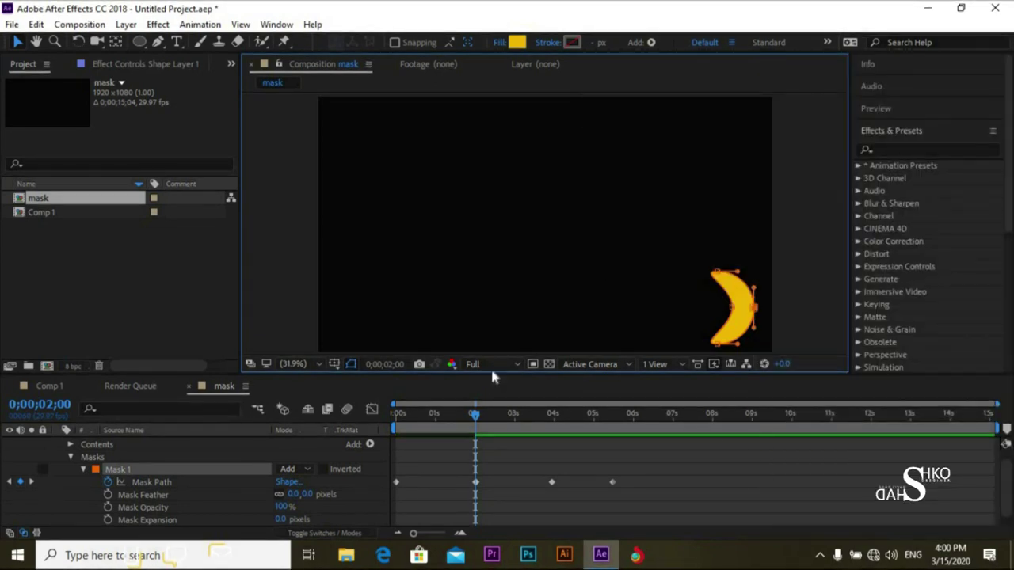
Preview the circle-to-crescent morph from the start and return to the crescent keyframe at 0;00;02;00
drag(475, 415, 375, 408)
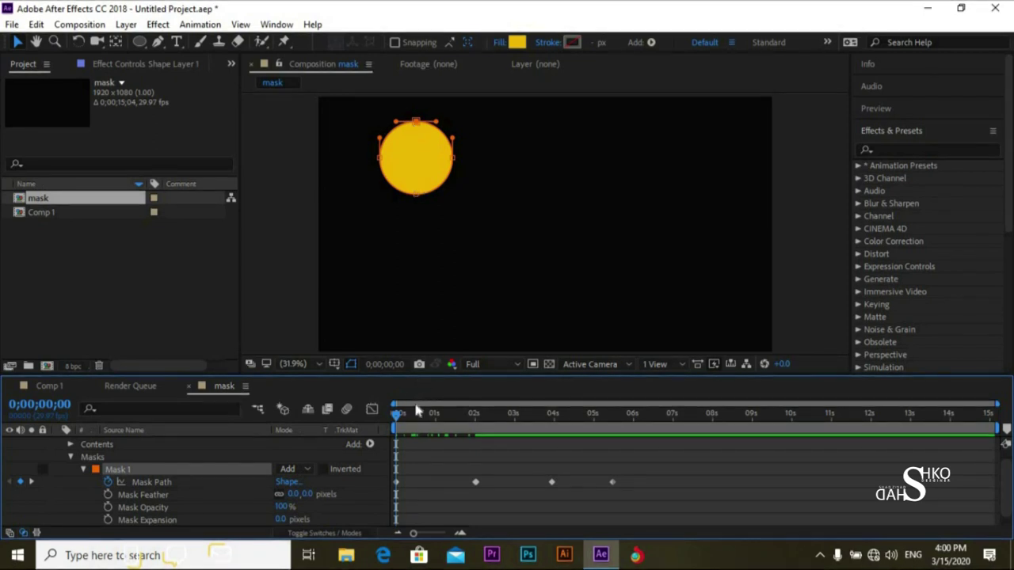
key(space)
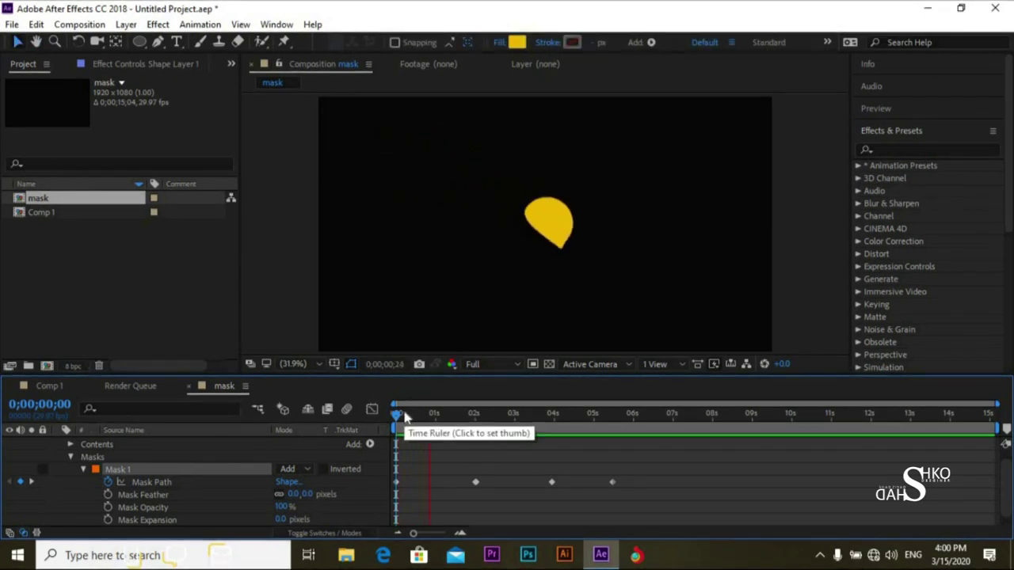
key(space)
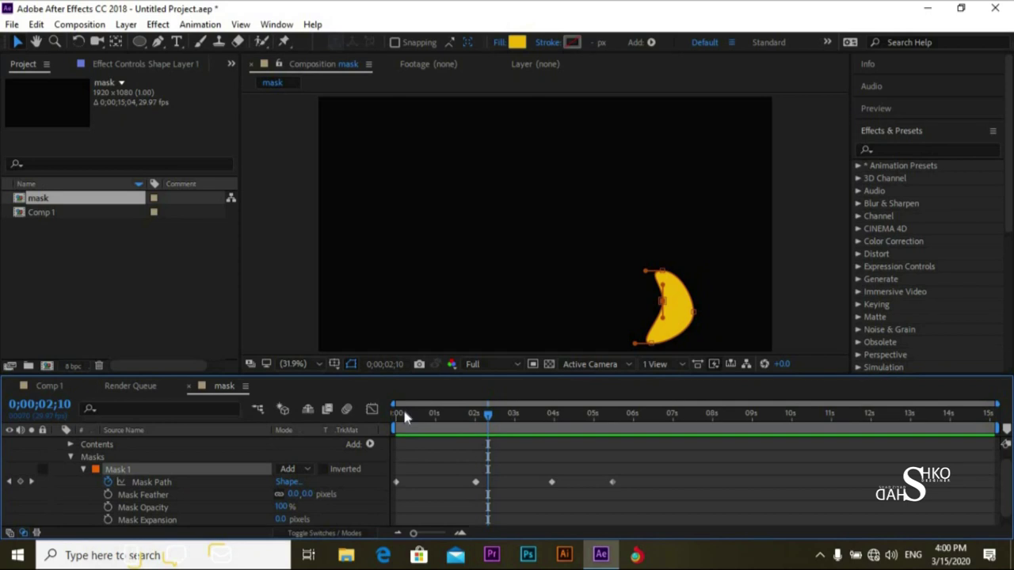
drag(487, 422, 475, 417)
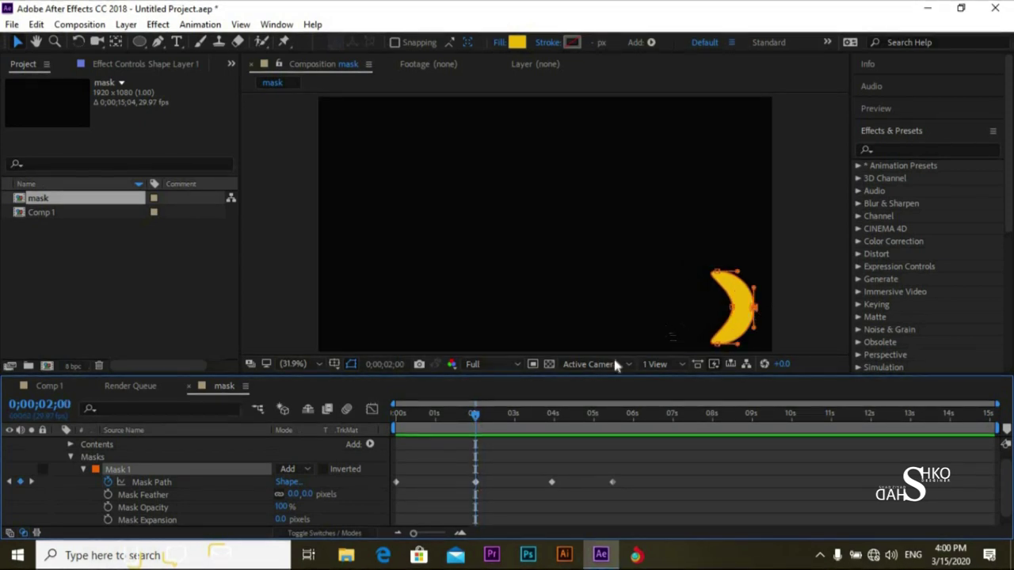
At 0;00;03;28, make the square mask's lower-right corner the first vertex of the path
drag(471, 420, 553, 443)
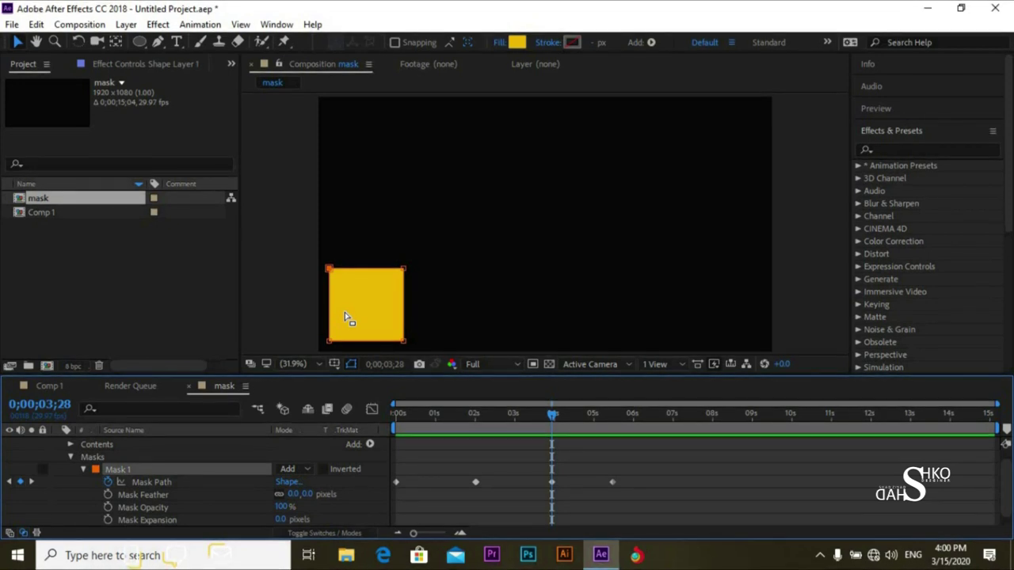
right_click(404, 346)
mouse_move(502, 87)
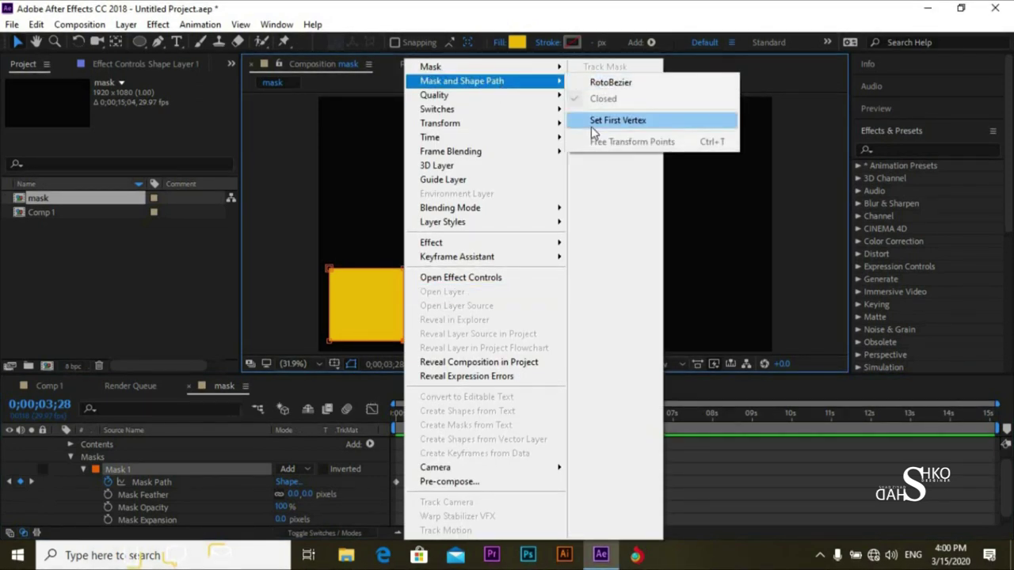
click(592, 128)
Preview the whole animation from 0 seconds, then compare the first vertex on the triangle at 0;00;05;15 and on the square at 0;00;03;28
drag(552, 413, 335, 432)
key(space)
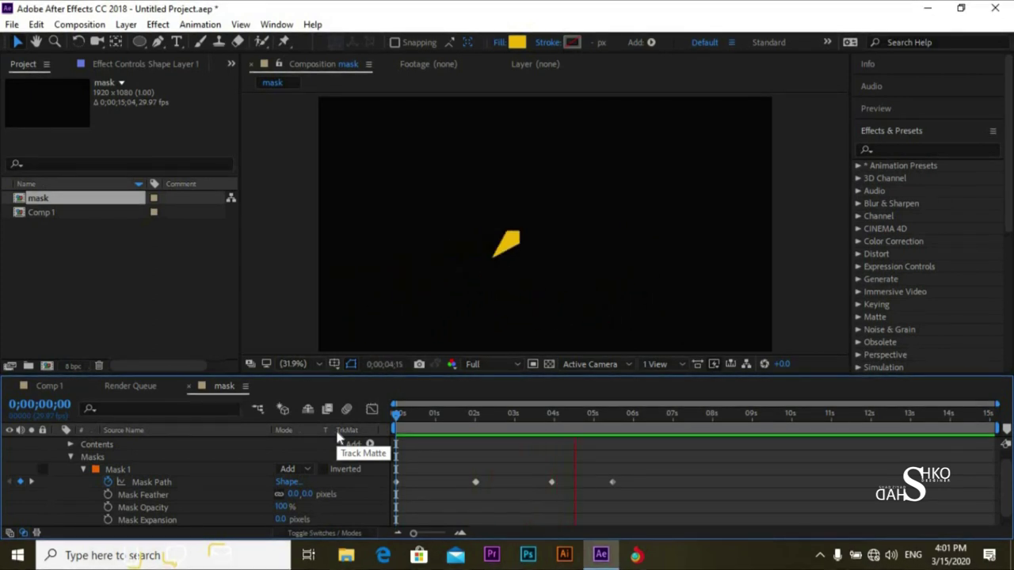
key(space)
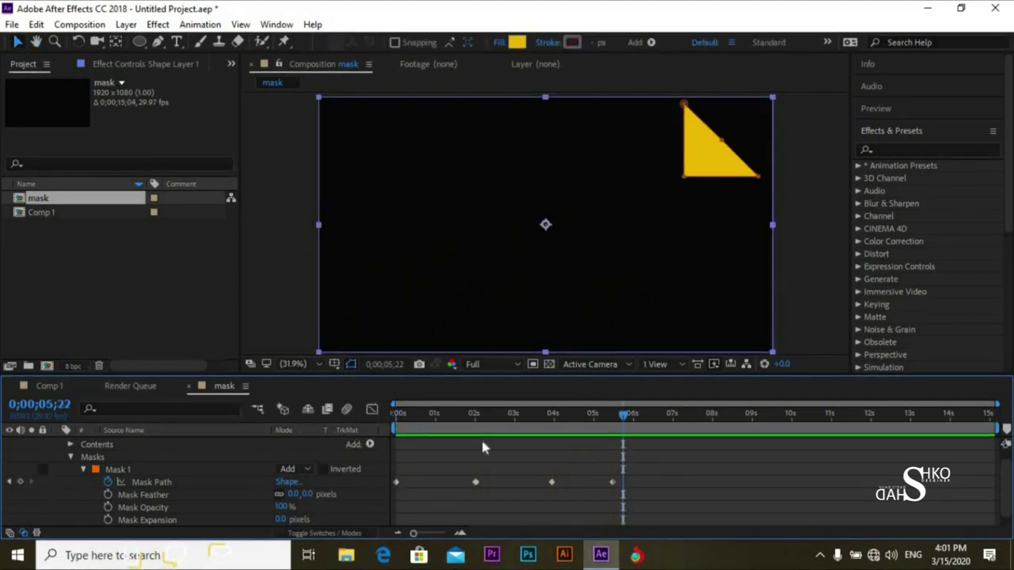
drag(620, 417, 614, 414)
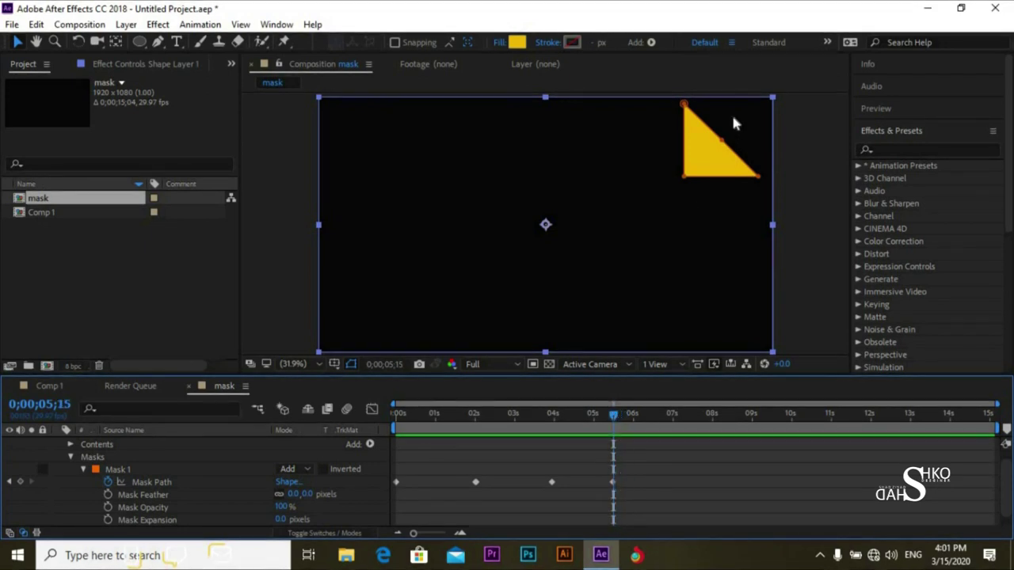
drag(612, 415, 552, 415)
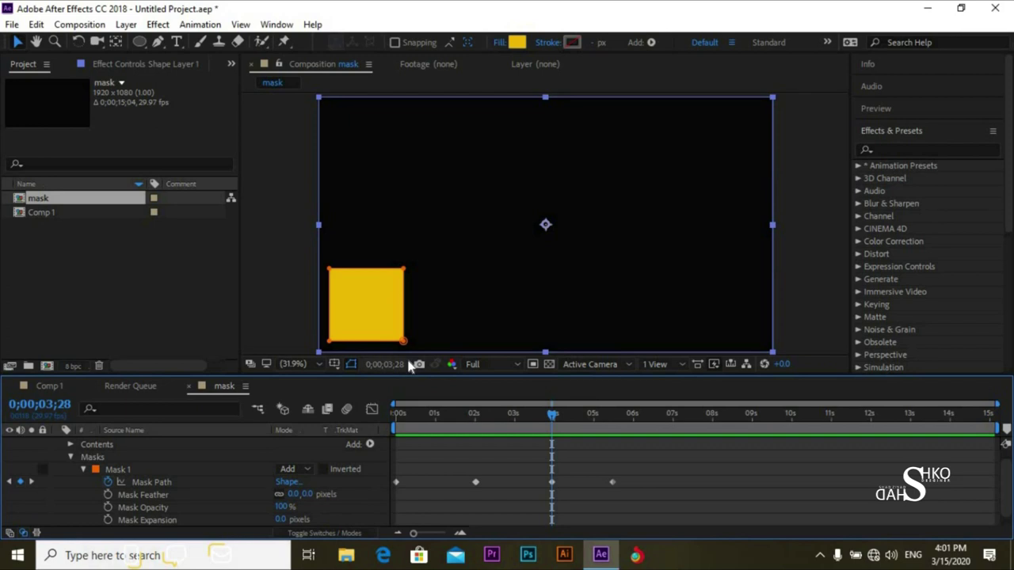
Replay the mask animation twice from the beginning to examine how the shapes rotate while morphing
drag(552, 414, 396, 413)
click(409, 173)
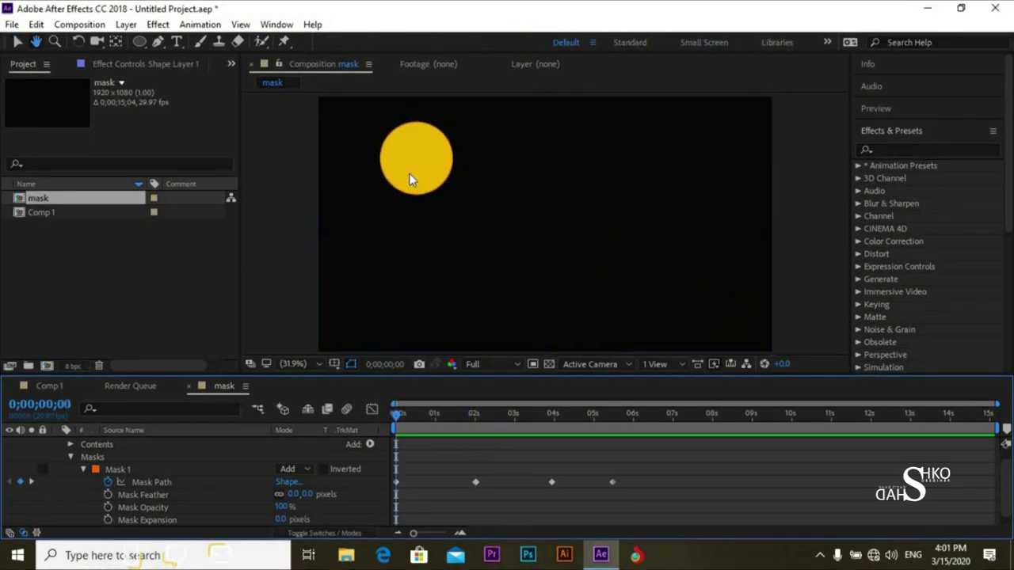
key(space)
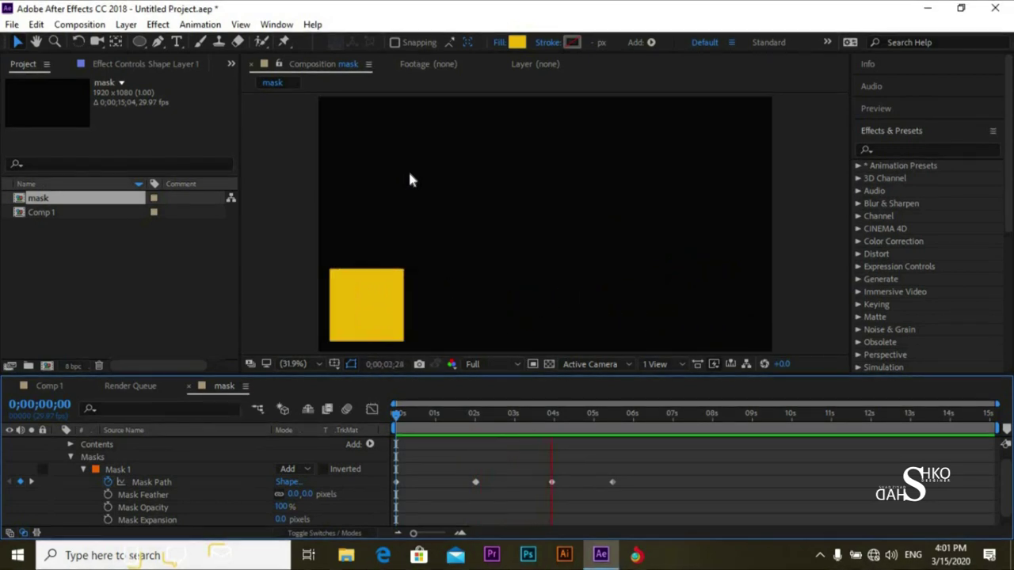
key(space)
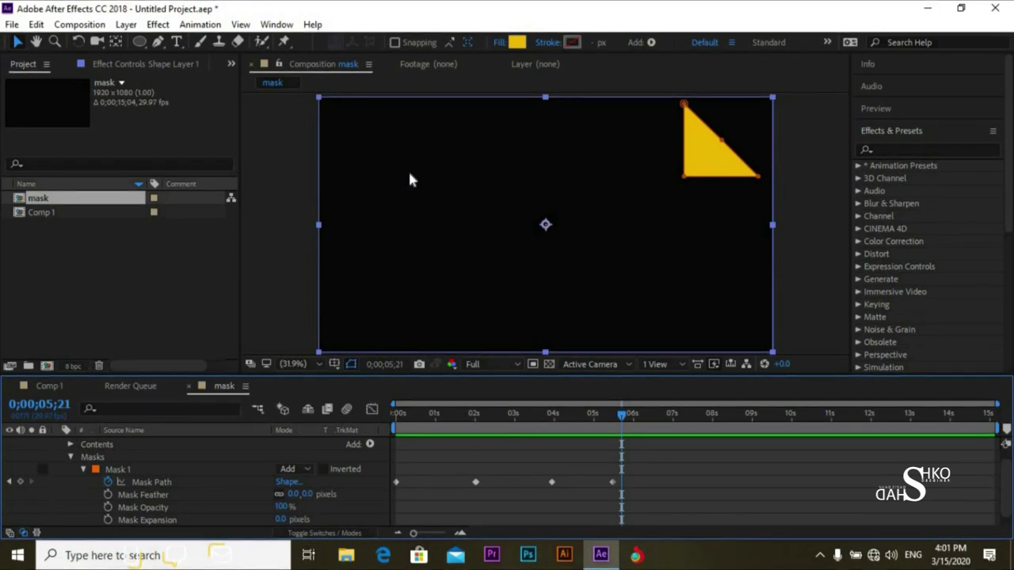
drag(615, 422, 317, 420)
click(313, 424)
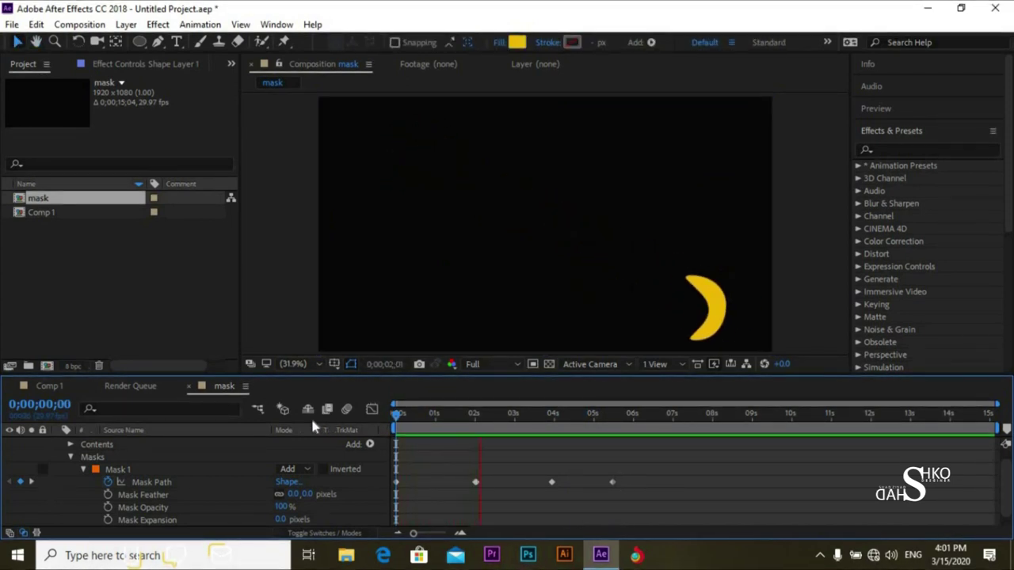
key(space)
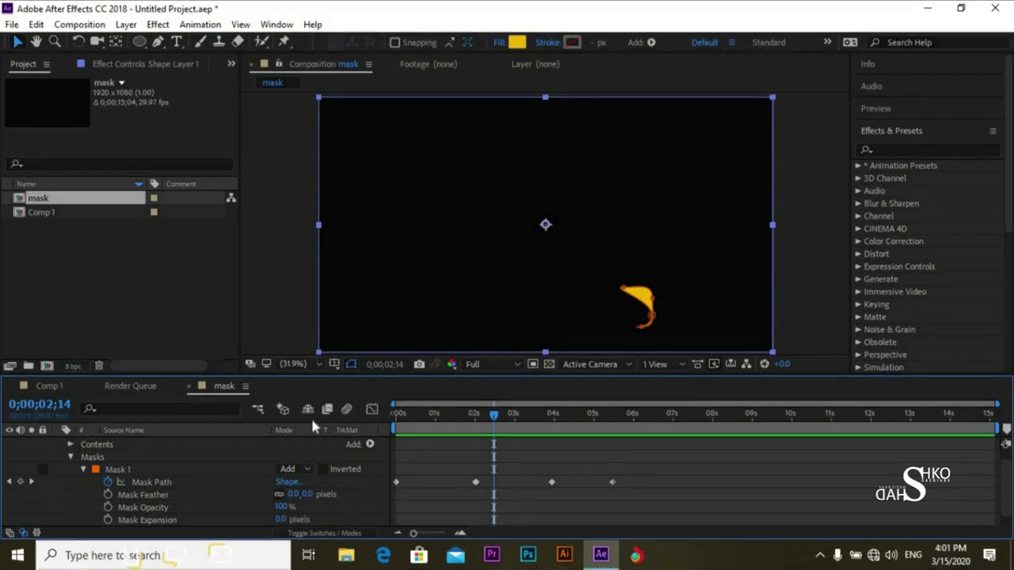
Scrub between the crescent and square keyframes and preview the transition from 0;00;01;26
drag(493, 417, 476, 415)
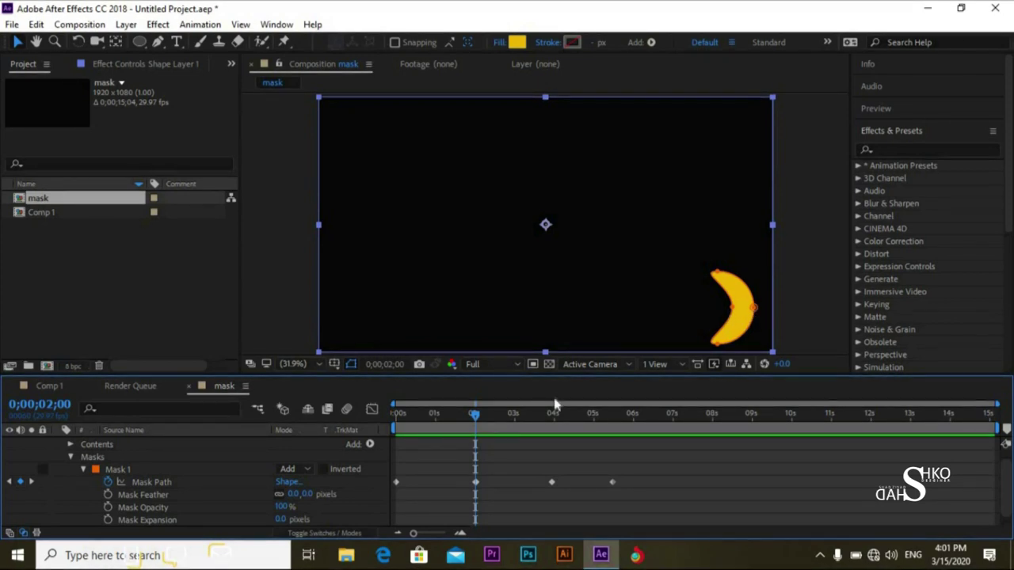
drag(475, 416, 552, 425)
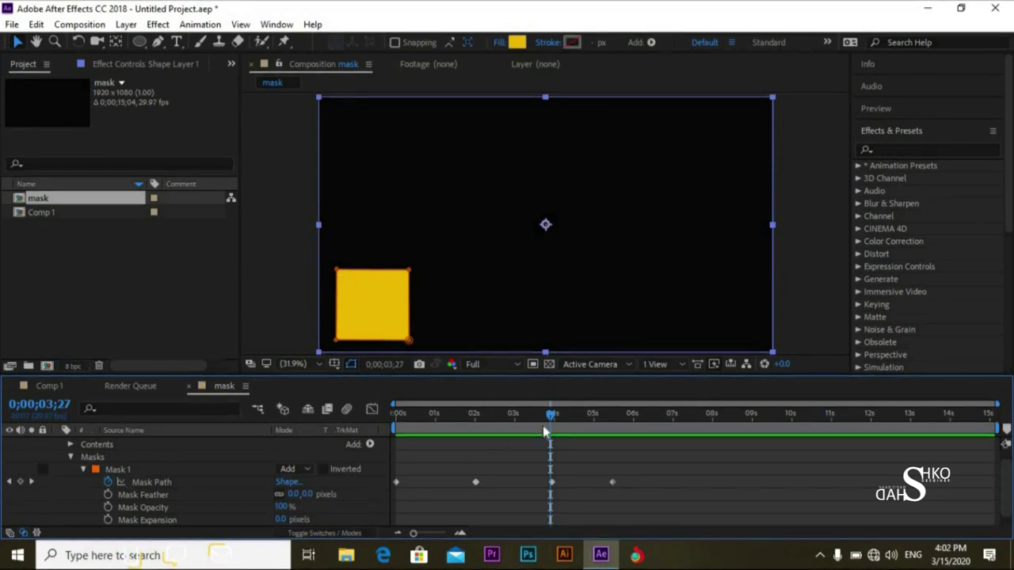
drag(548, 421, 468, 434)
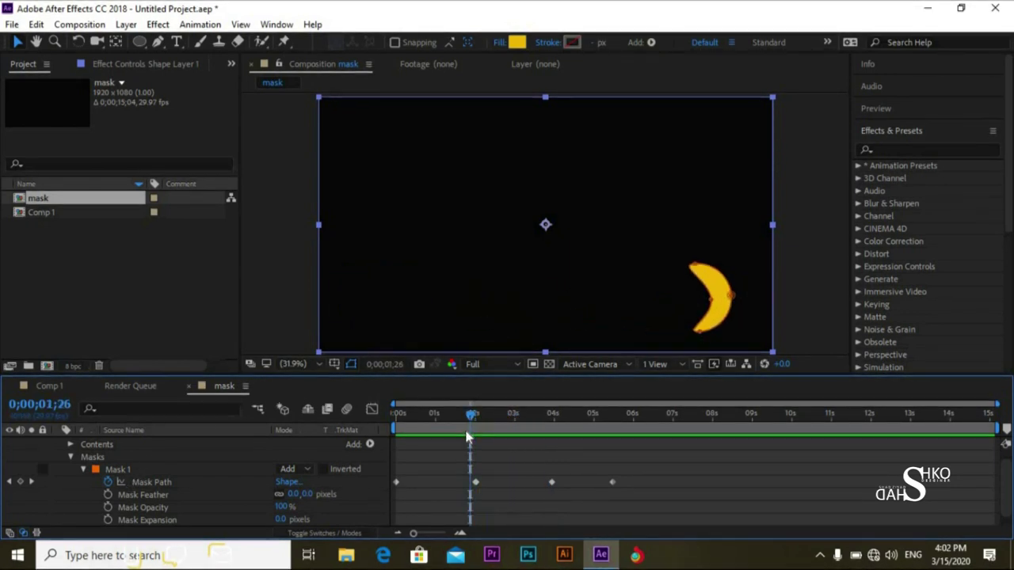
key(space)
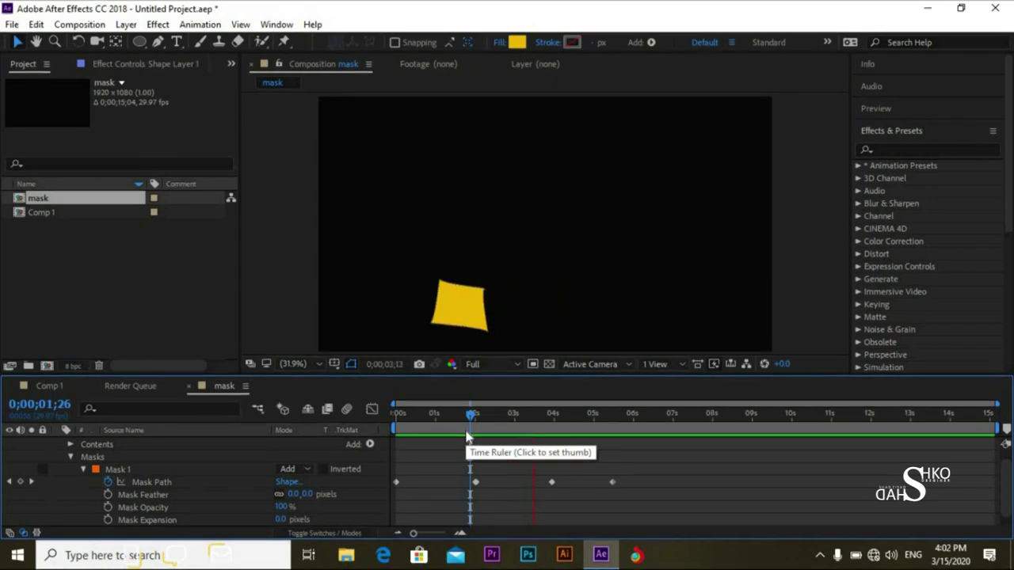
key(space)
At 0;00;03;28, set the square mask's upper-left corner as the path's first vertex
drag(562, 416, 552, 419)
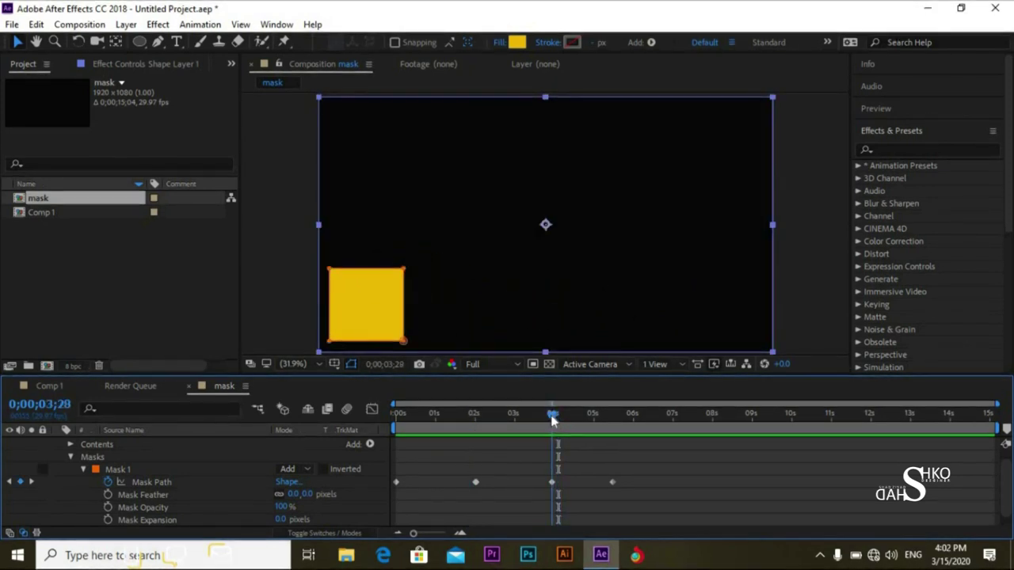
click(191, 491)
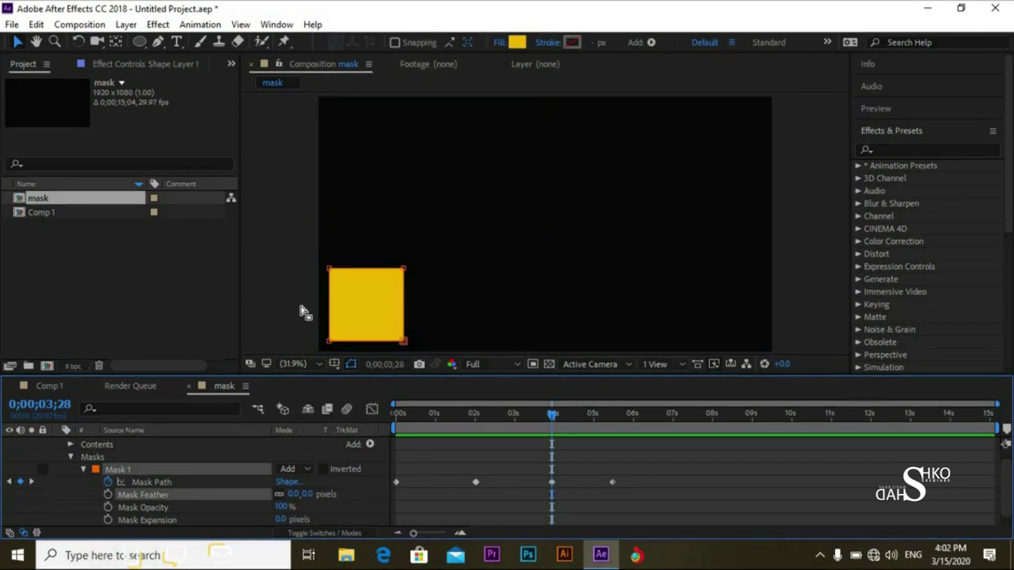
right_click(331, 274)
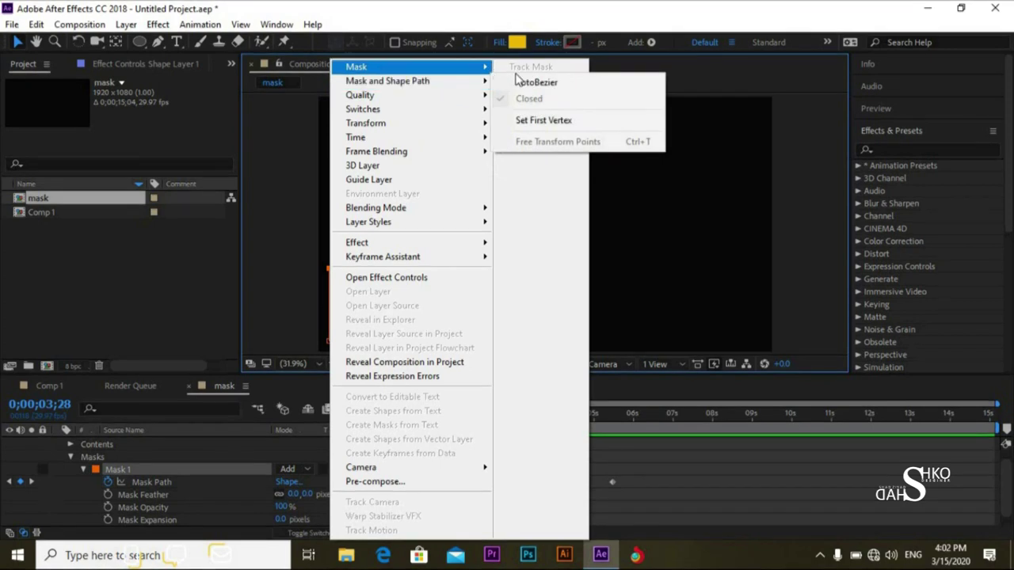
mouse_move(412, 67)
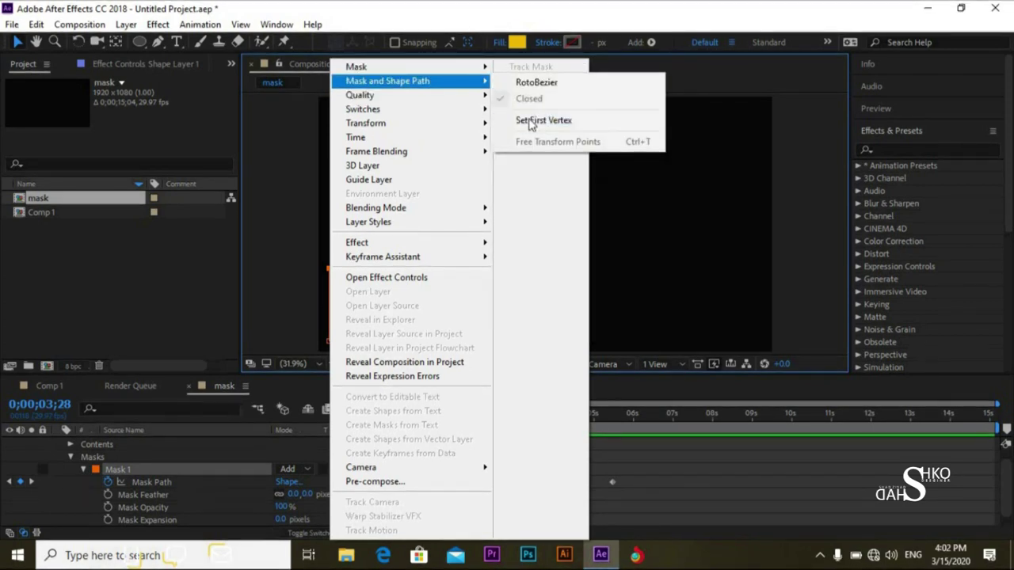
click(530, 121)
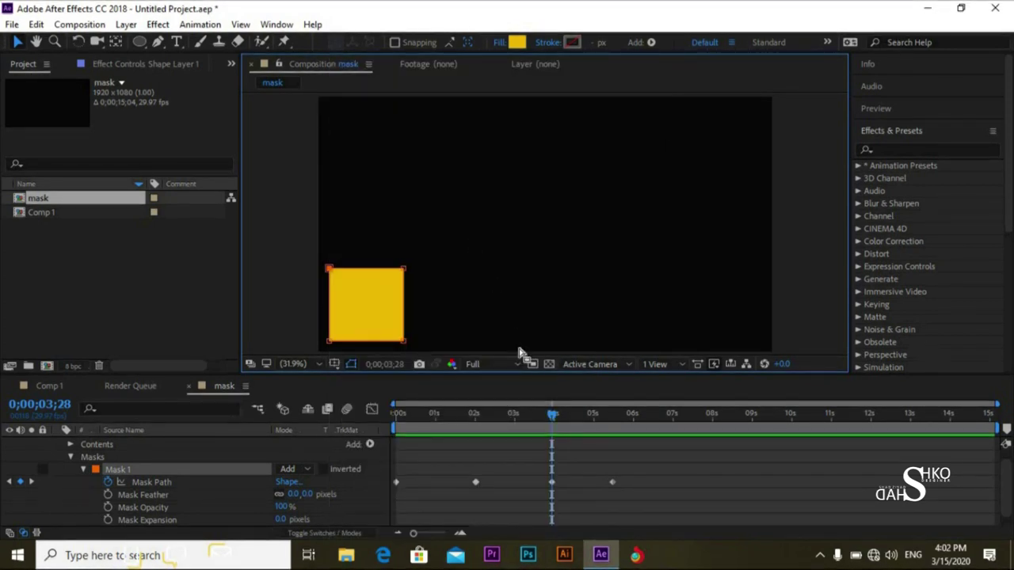
Preview the crescent-to-square morph from 0;00;01;26 to check the square's first vertex
drag(552, 418, 469, 426)
key(space)
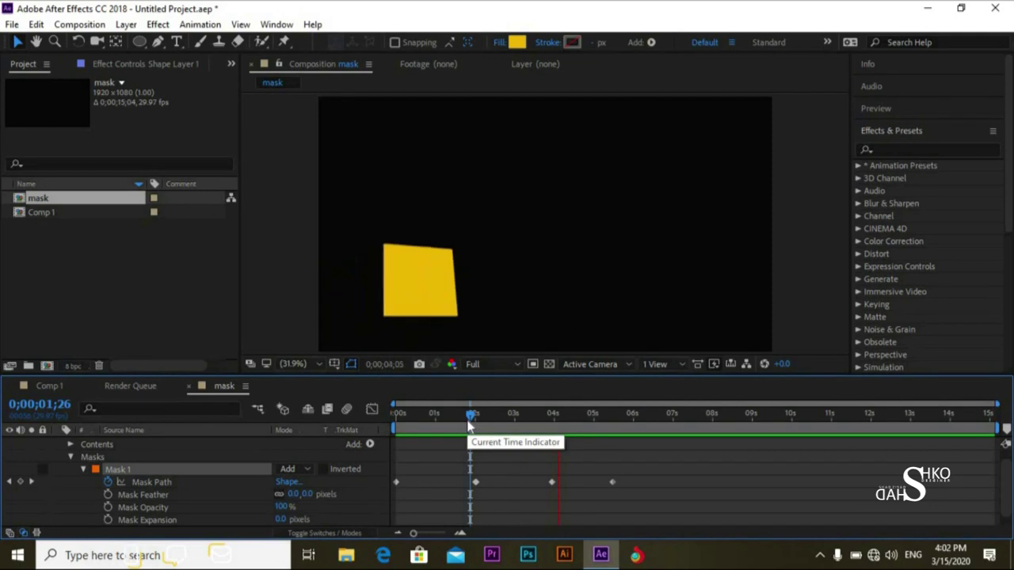
key(space)
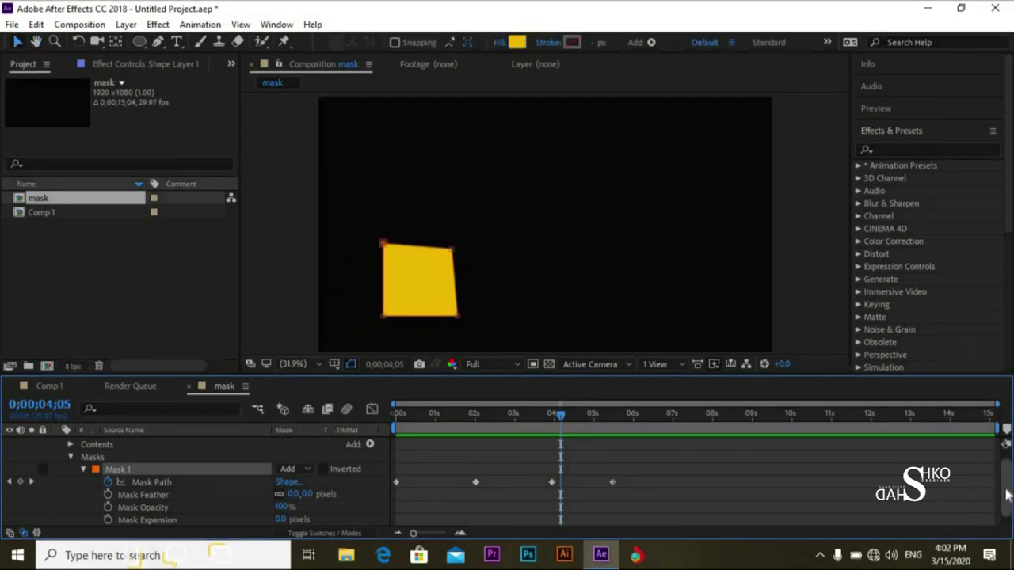
scroll(1008, 479, up, 1)
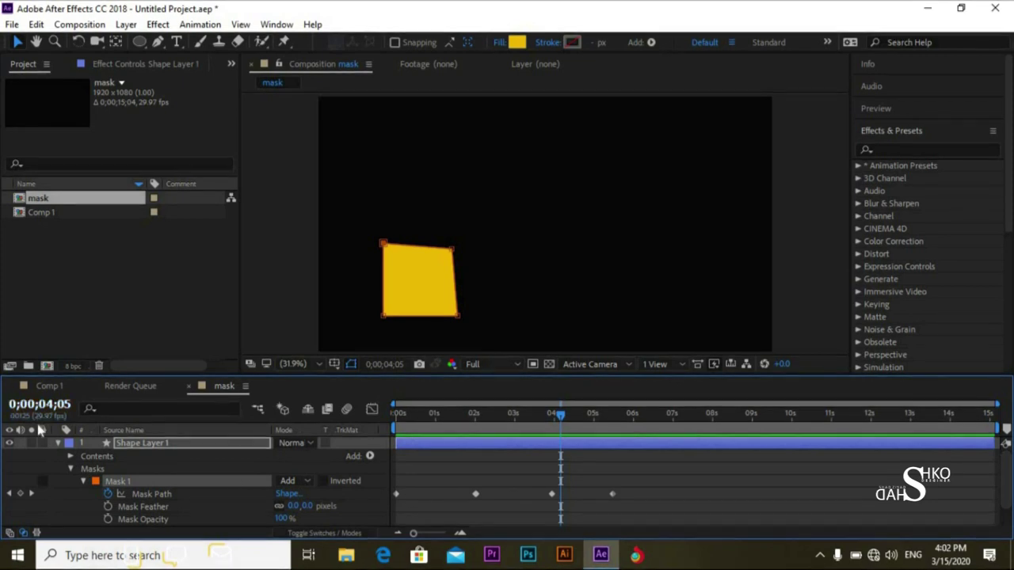
click(58, 443)
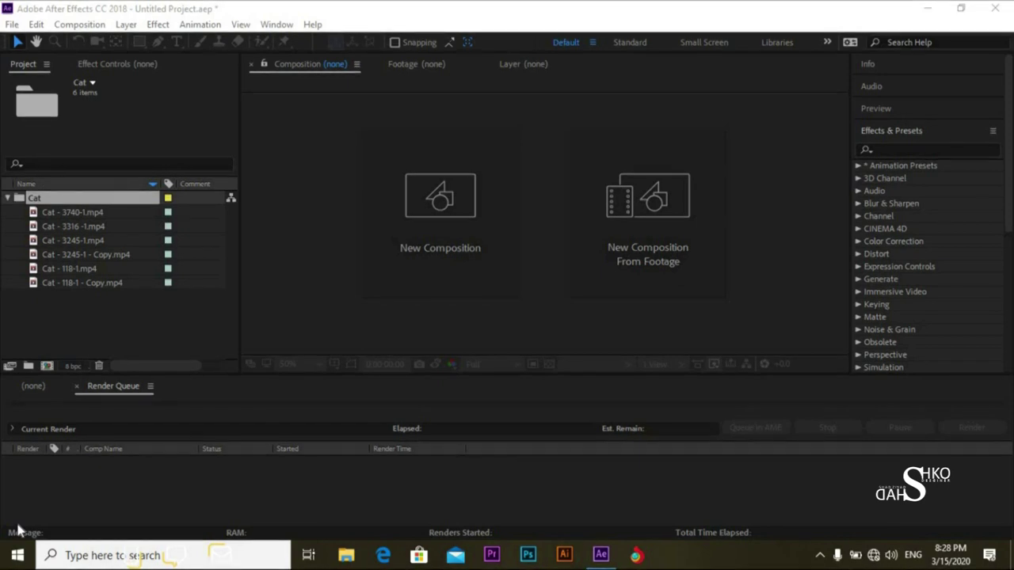
Create the composition Comp 1 with the HDTV 1080 29.97 preset, duration 0;00;15;04 and a green background
click(7, 198)
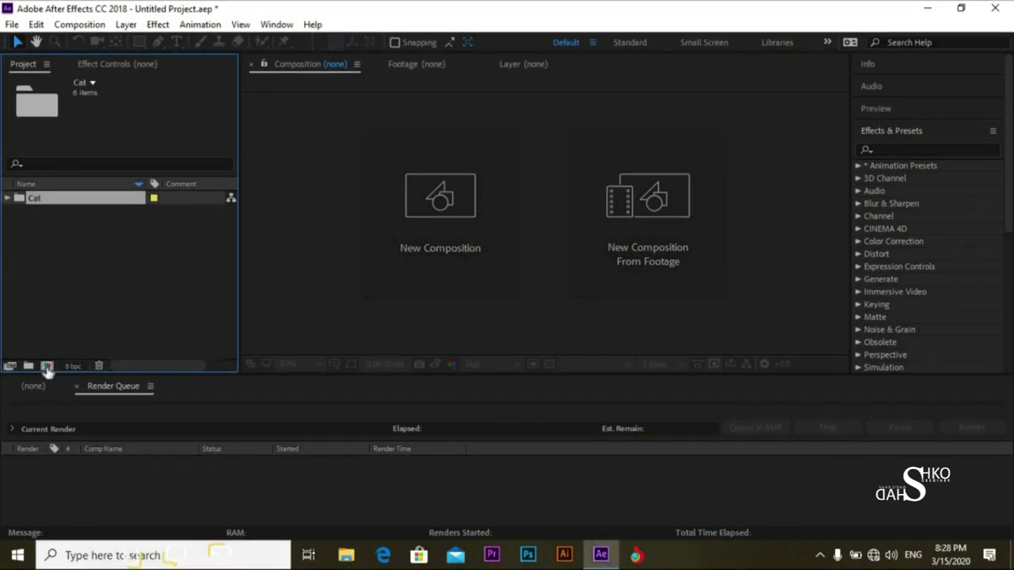
click(47, 366)
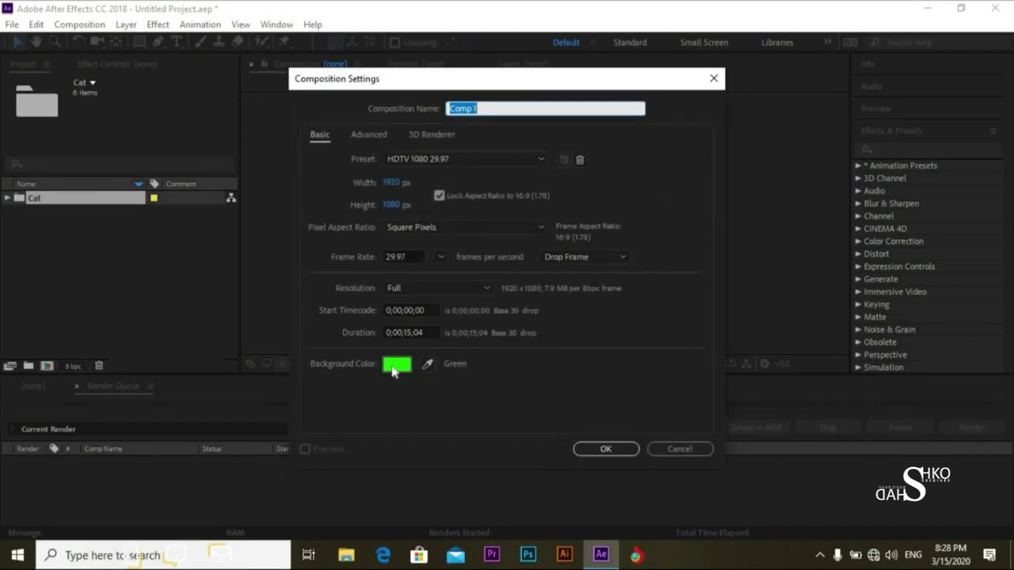
click(623, 450)
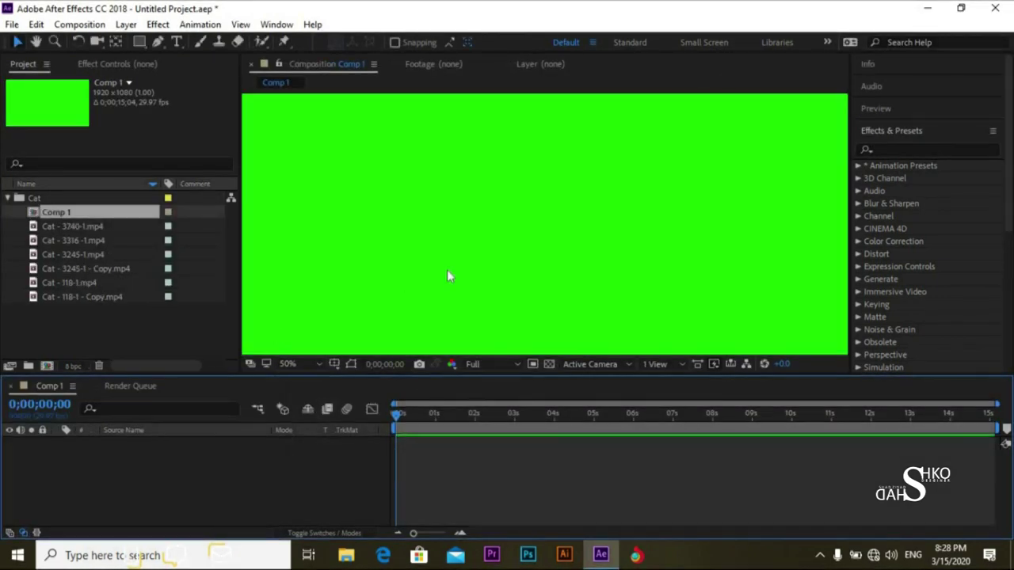
Choose the Rectangle tool and set its shape fill to a light green, about 5FE355
click(138, 42)
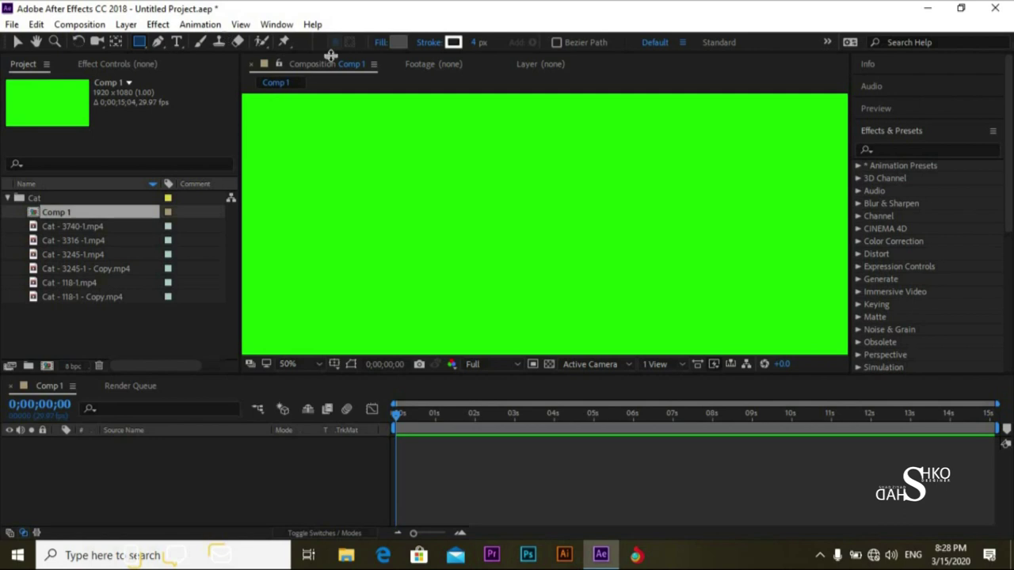
click(399, 42)
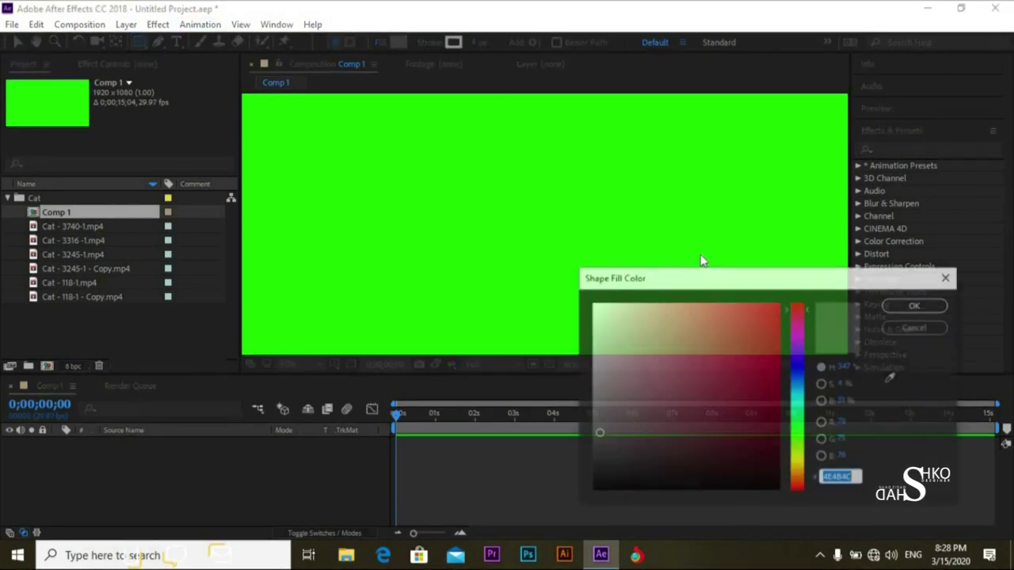
drag(797, 449, 797, 468)
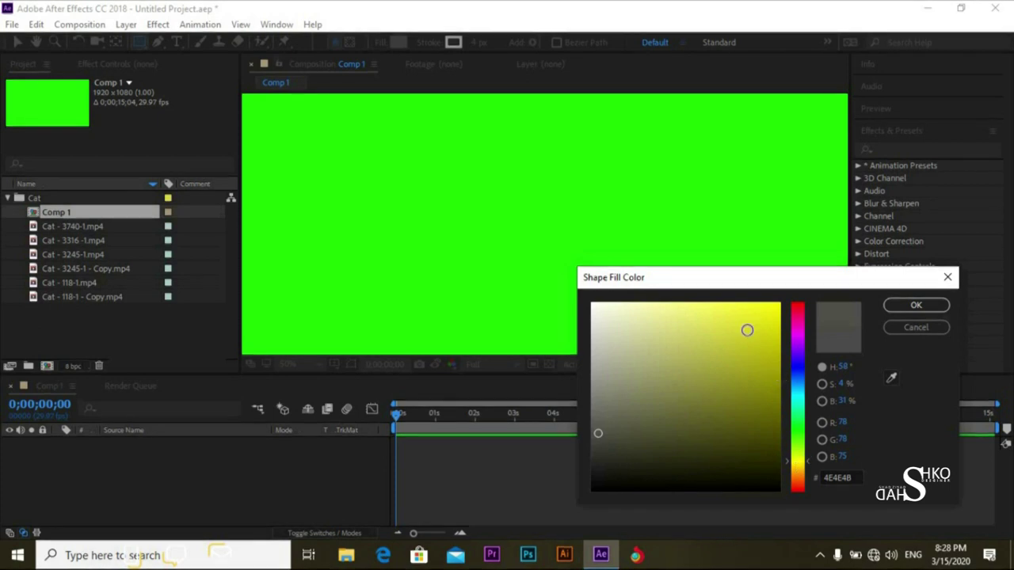
click(797, 430)
click(721, 321)
drag(735, 326, 720, 325)
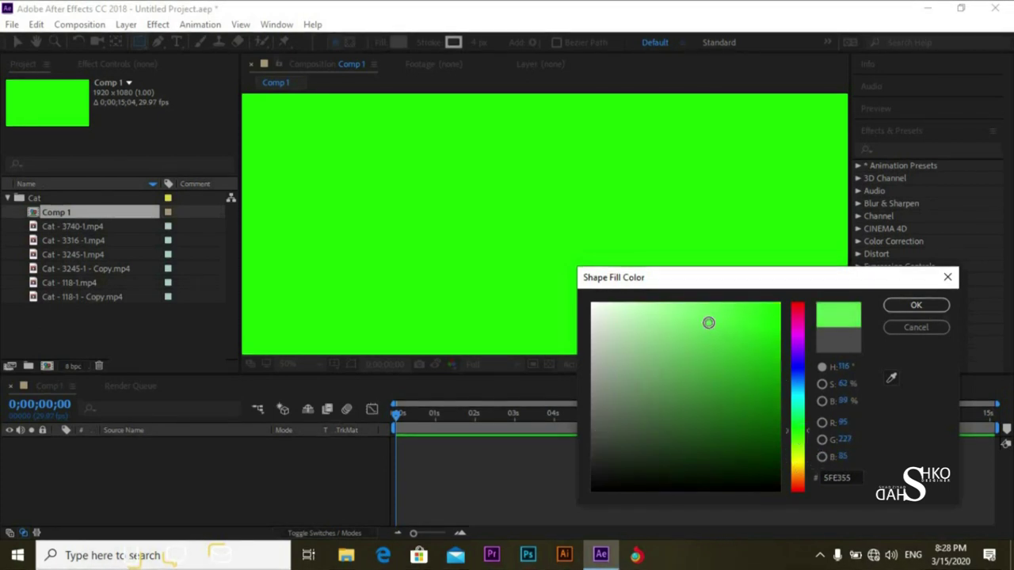
click(917, 306)
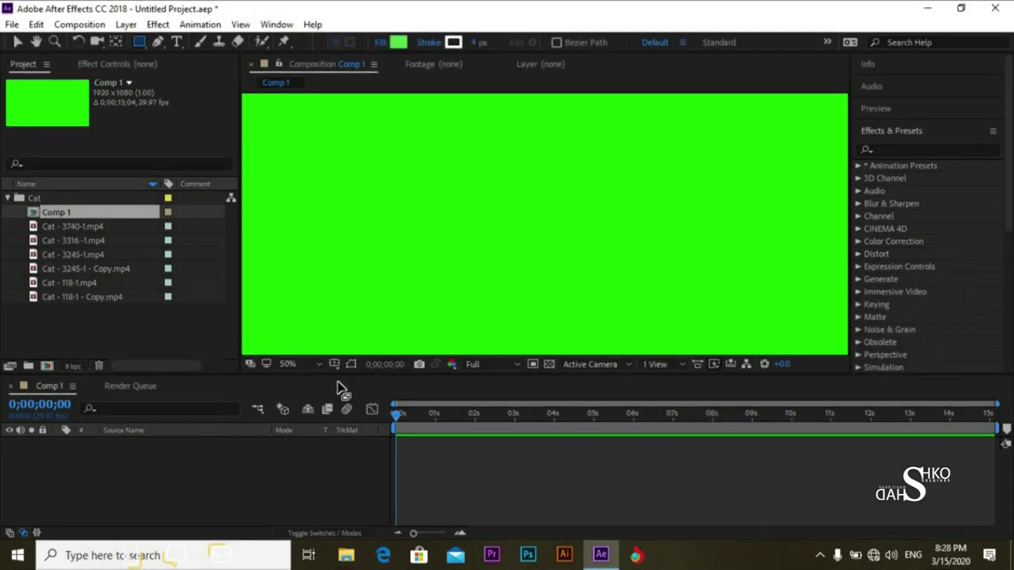
Set the opacity of the rectangle's solid fill to 49% in Normal mode
click(317, 364)
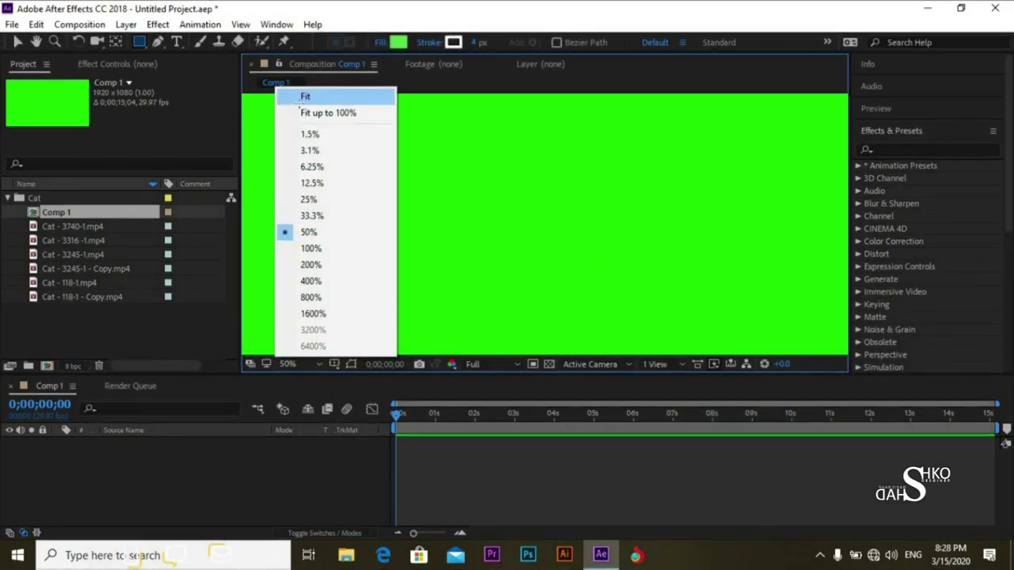
click(305, 96)
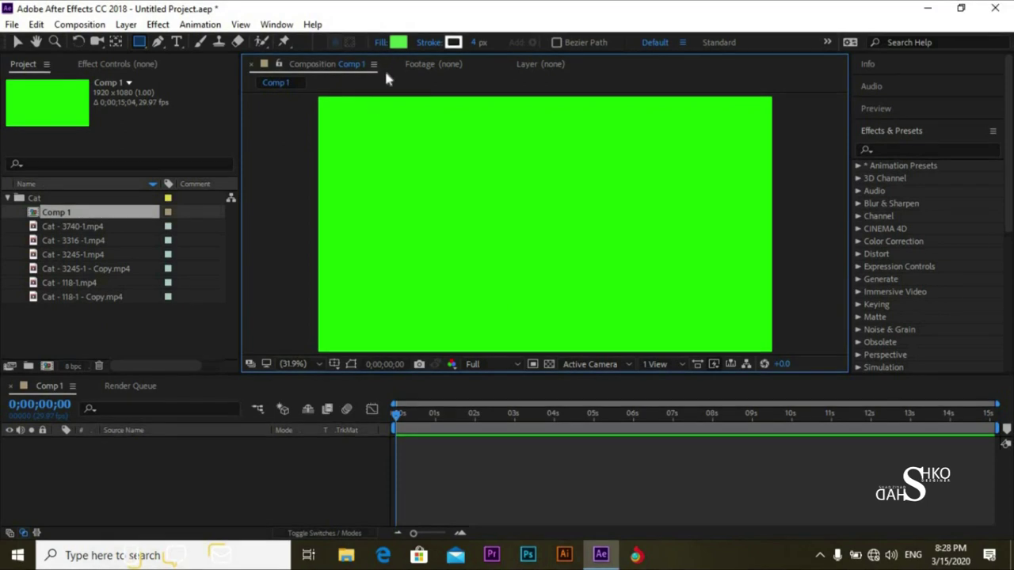
click(381, 44)
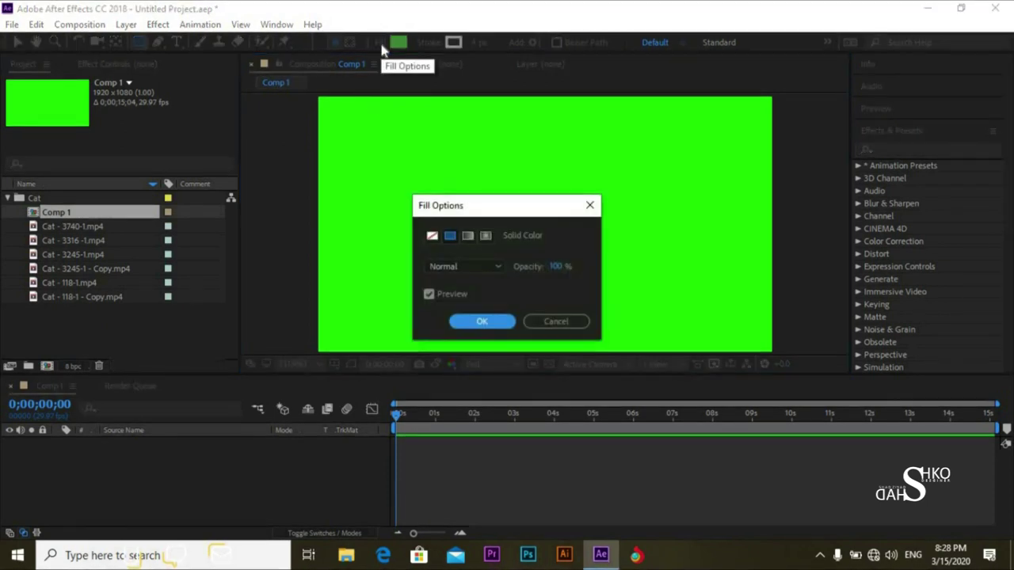
drag(561, 272, 534, 282)
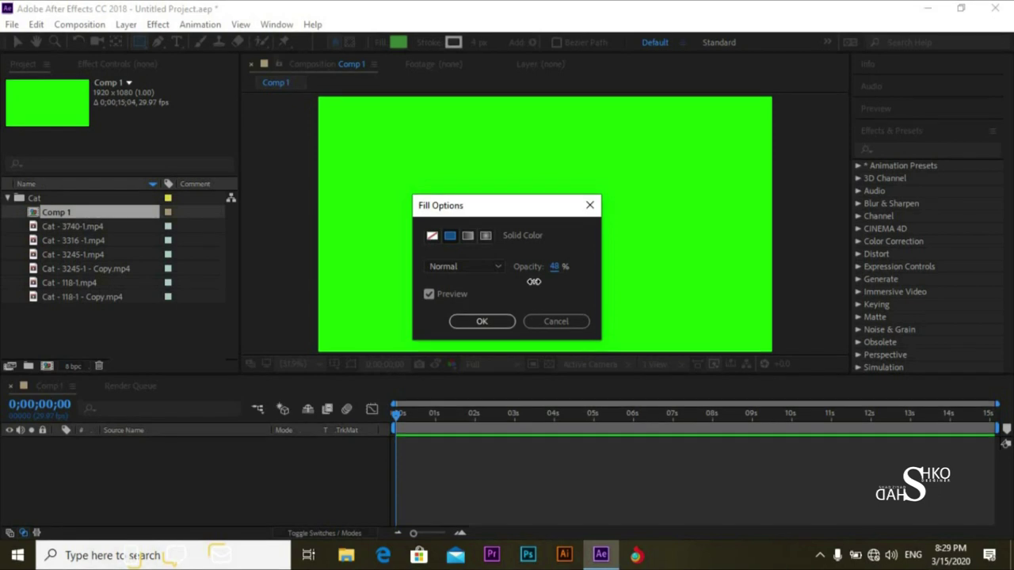
click(481, 321)
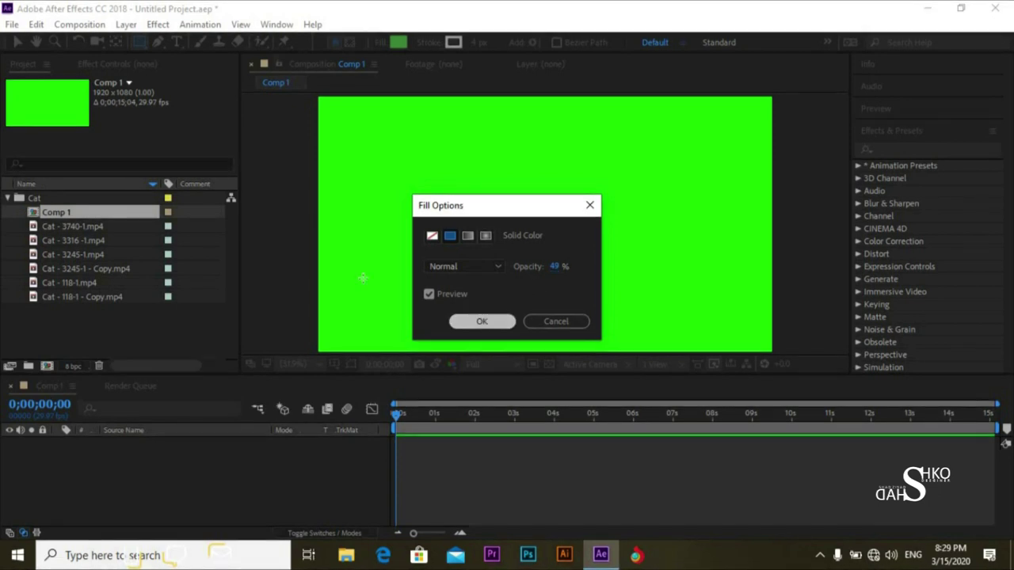
Add a full-frame rectangle as a shape layer, then deselect it and collapse its properties
double_click(139, 42)
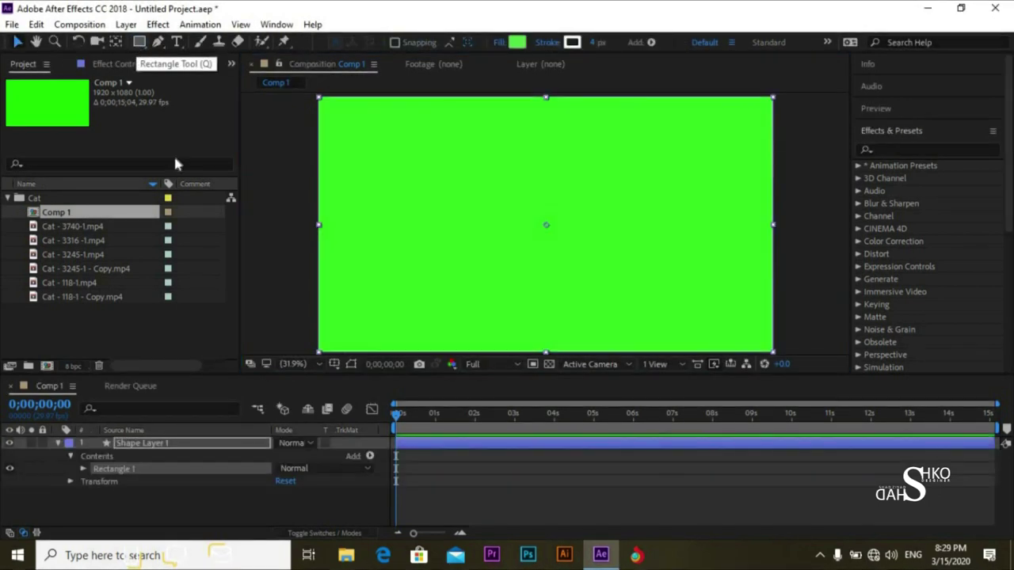
click(187, 493)
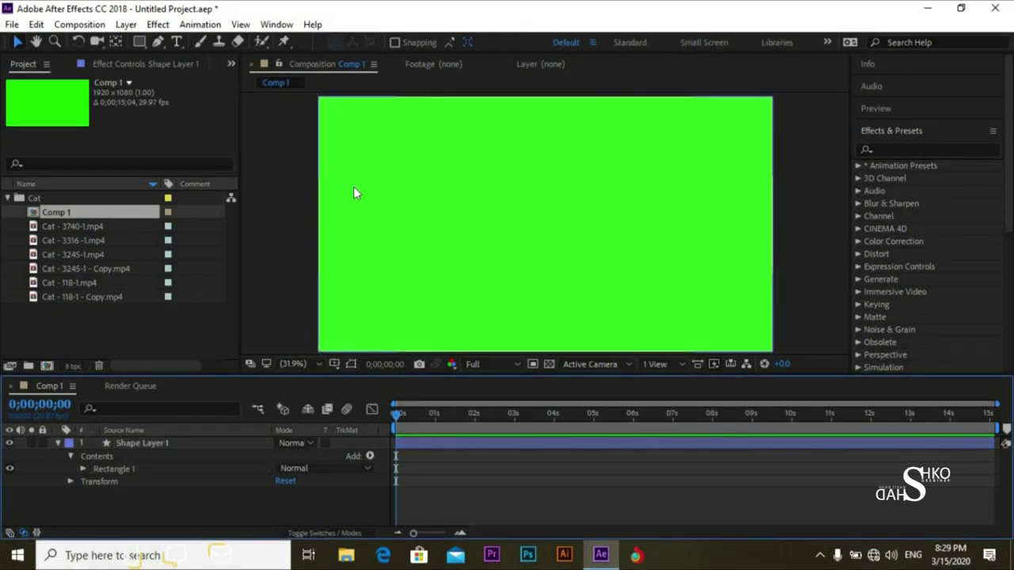
click(62, 444)
click(59, 444)
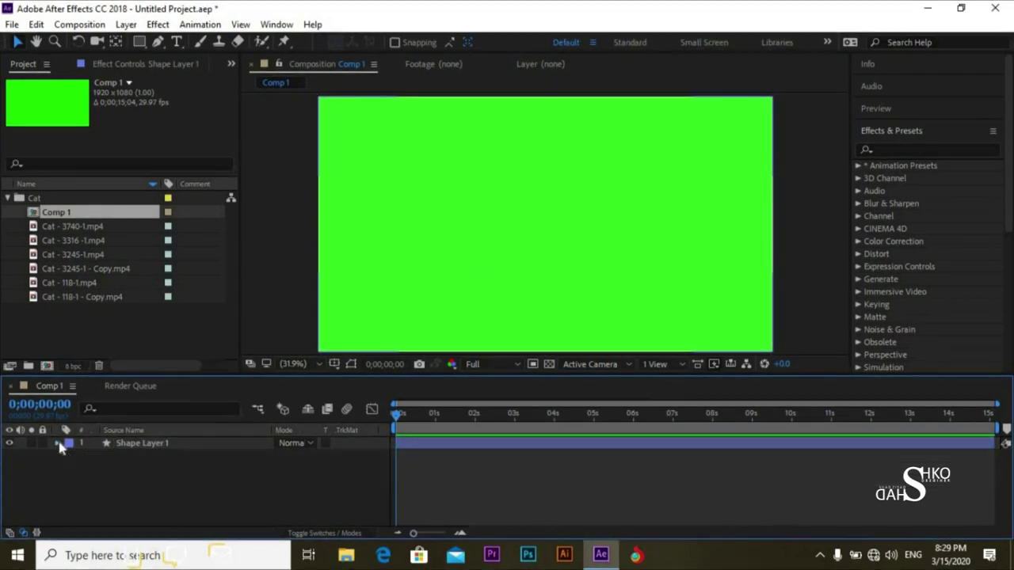
Add Cat - 3740-1.mp4 to Comp 1 and place it above Shape Layer 1
click(63, 227)
drag(69, 230, 99, 465)
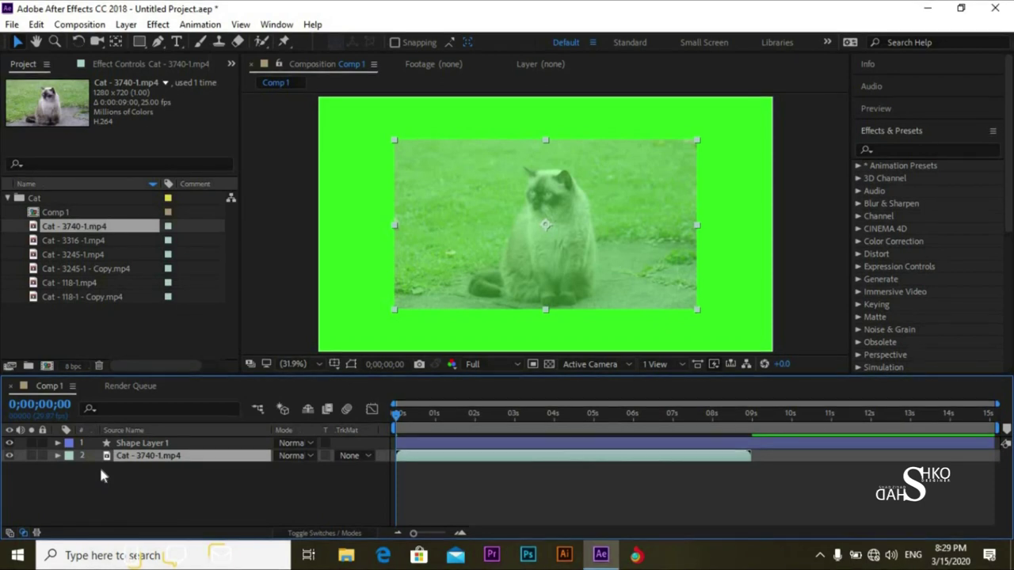
drag(128, 458, 129, 439)
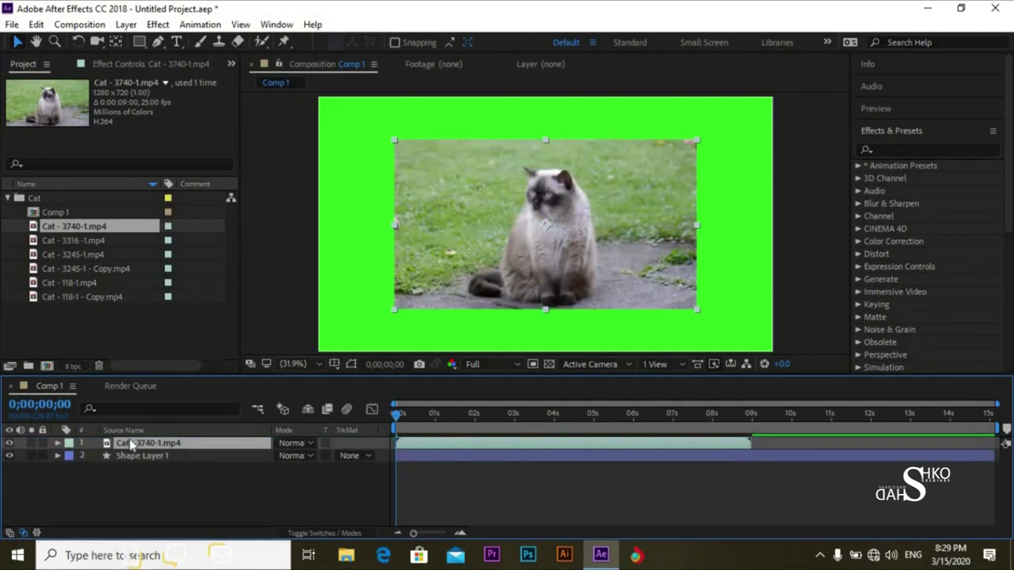
right_click(143, 443)
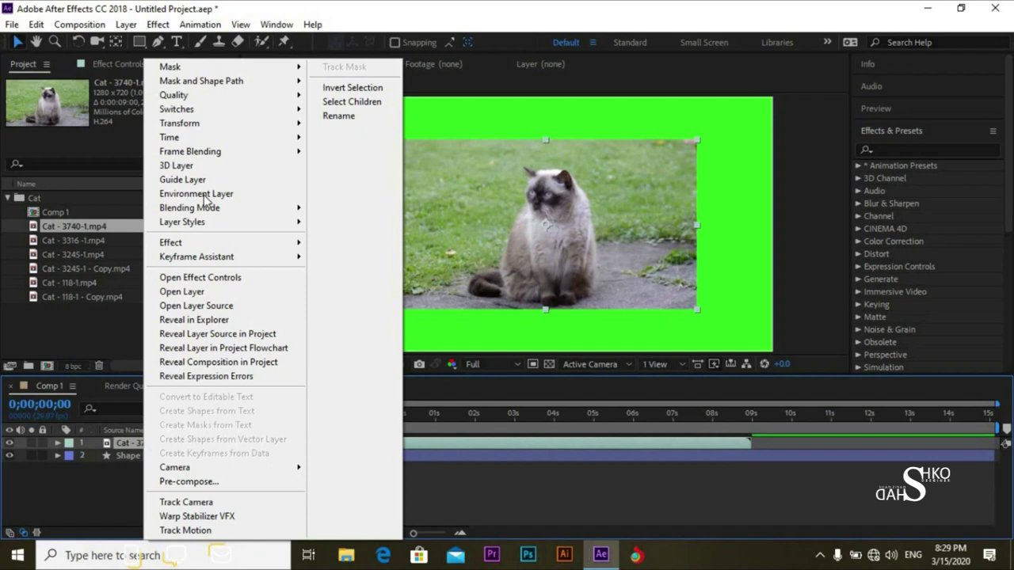
mouse_move(193, 127)
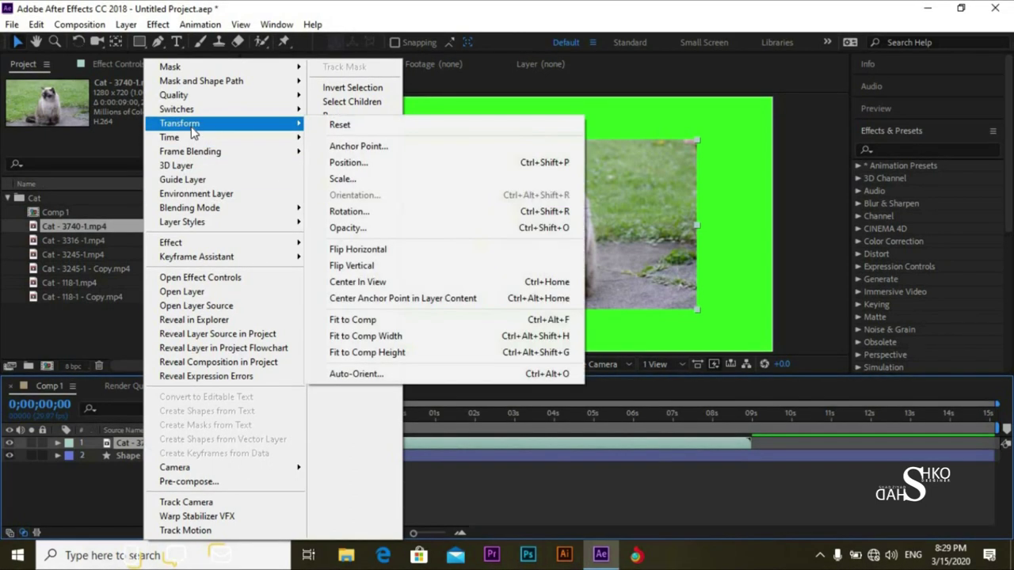
click(110, 486)
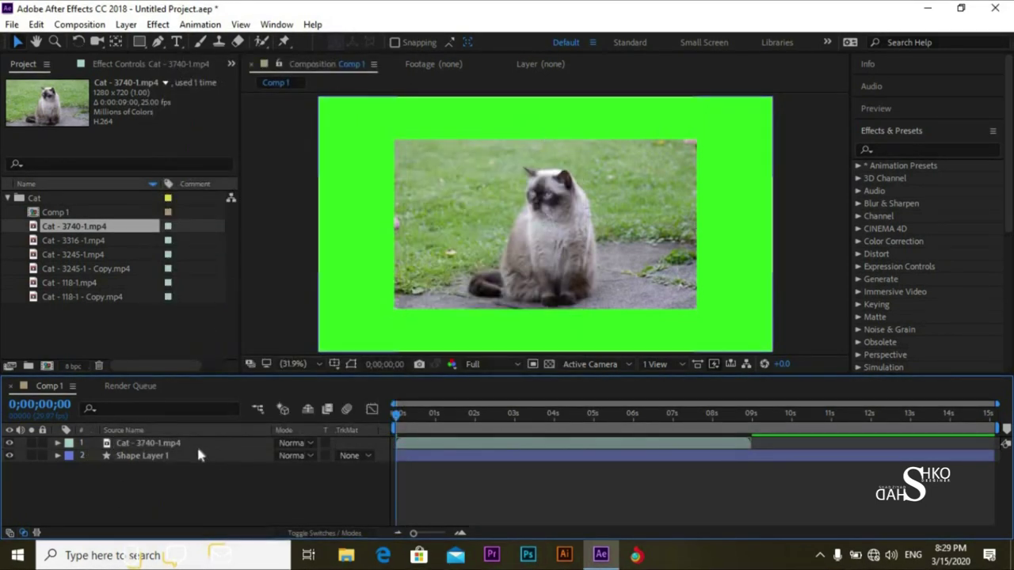
key(ctrl+z)
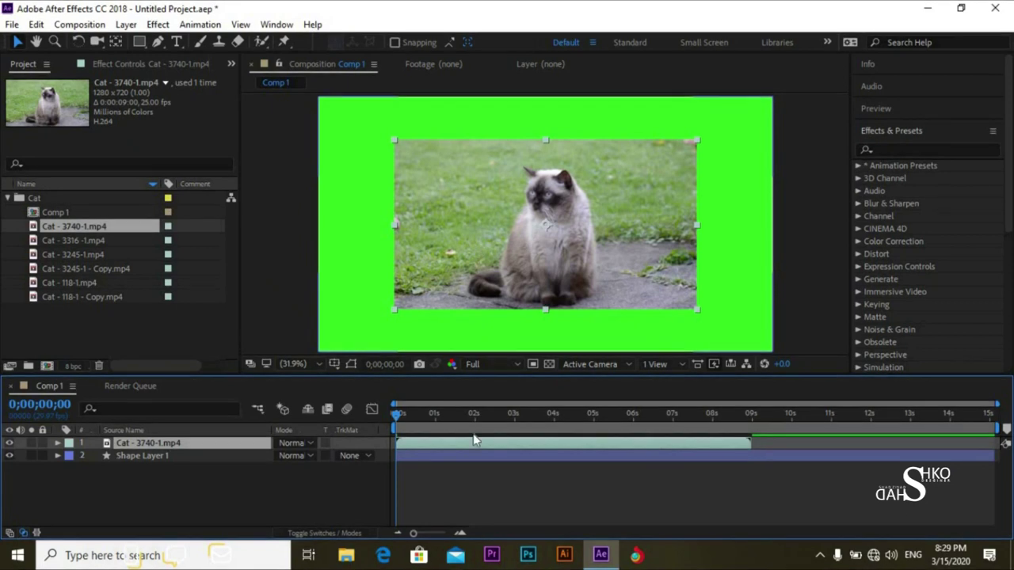
Enlarge the Cat - 3740-1.mp4 layer with Fit to Comp
right_click(155, 449)
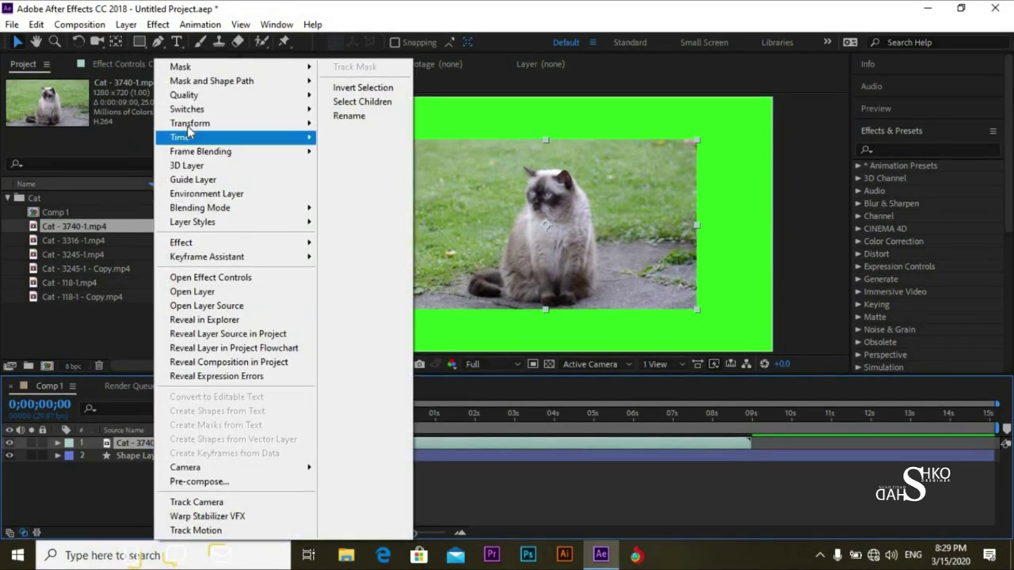
mouse_move(191, 127)
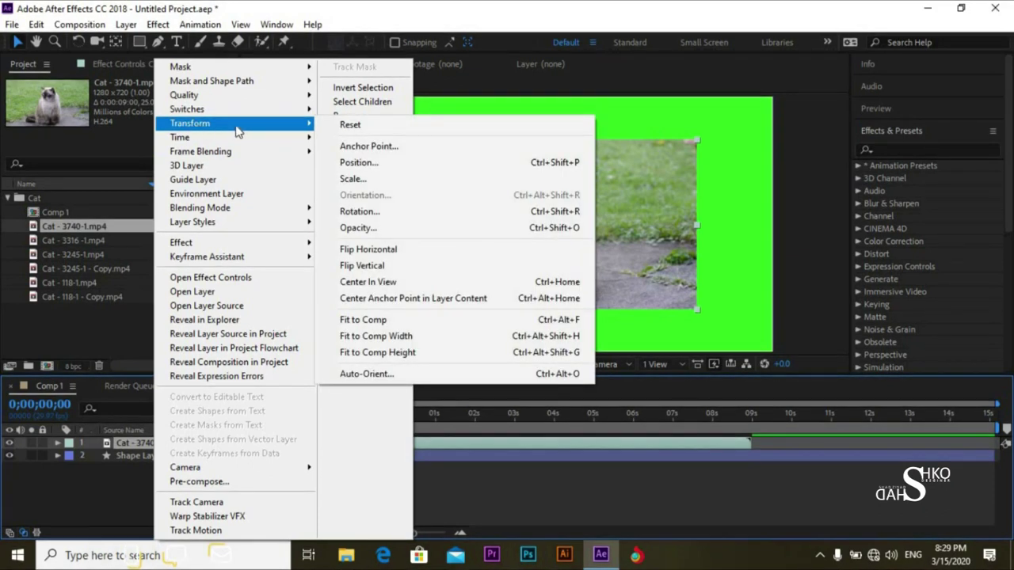
click(368, 320)
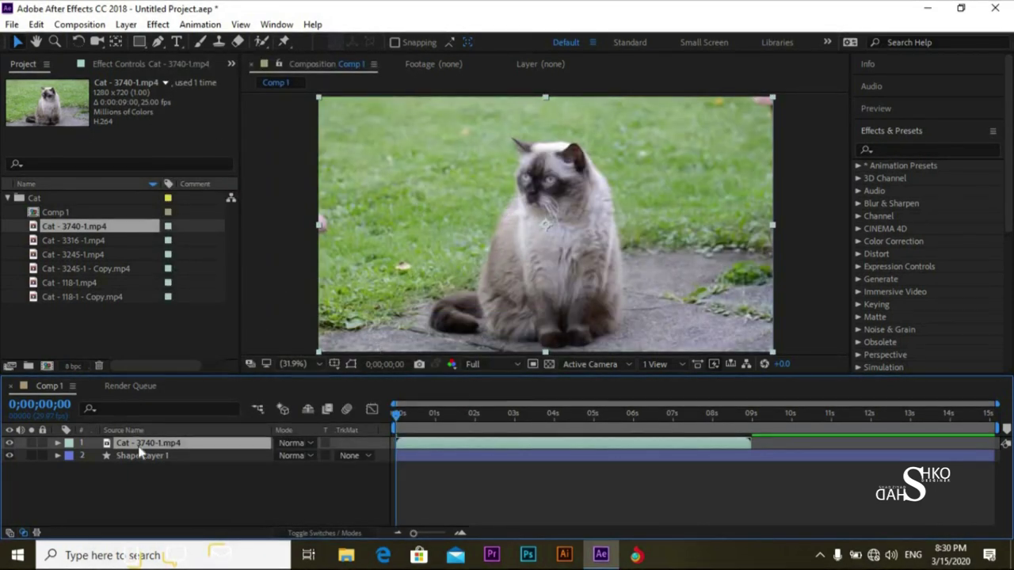
Draw a circular mask around the cat's head and chest on the video layer with the Ellipse tool
click(139, 42)
drag(139, 43, 198, 68)
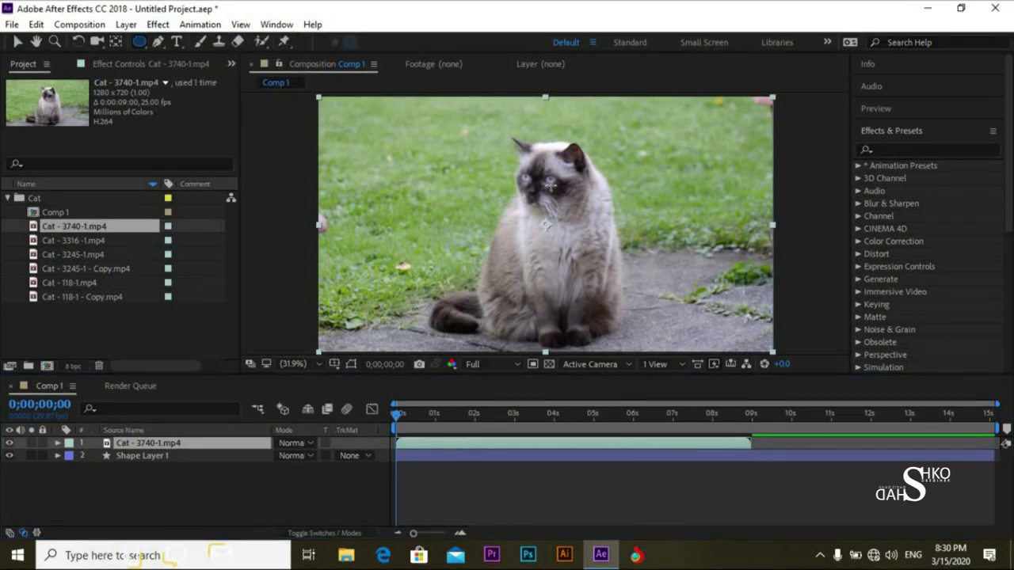
drag(516, 136, 672, 279)
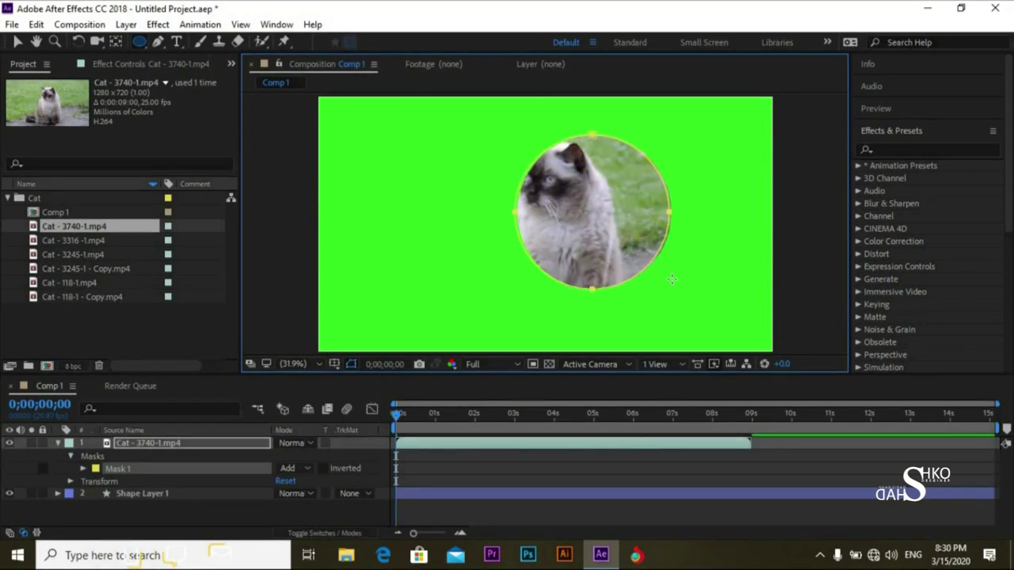
Nudge the circular mask up and to the left until it frames the cat's head and chest
key(shift+Up)
key(shift+Up)
key(shift+Up)
key(shift+Up)
key(shift+Up)
key(shift+Up)
key(shift+Up)
key(shift+Up)
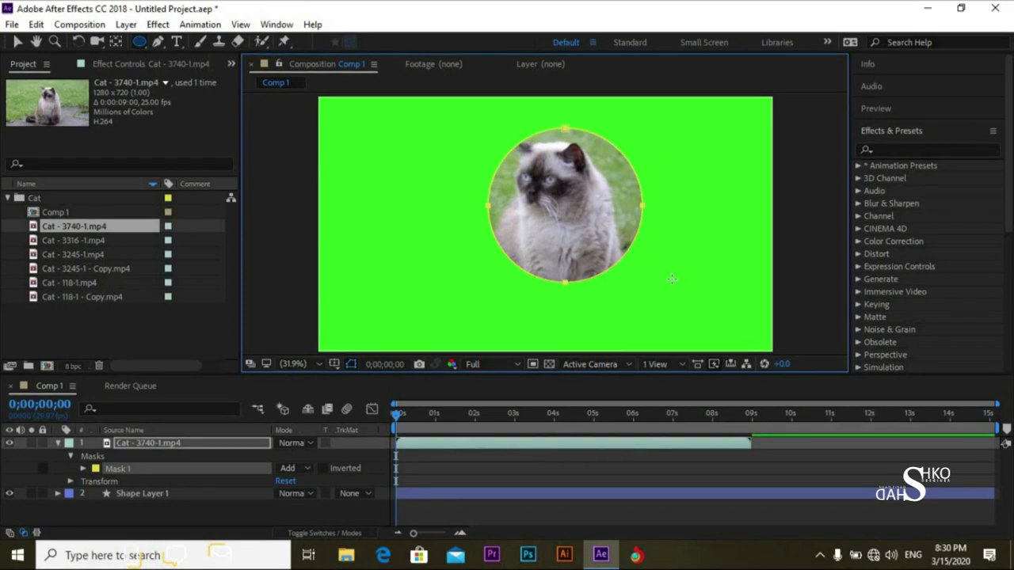
key(shift+Left)
key(shift+Left)
key(shift+Left)
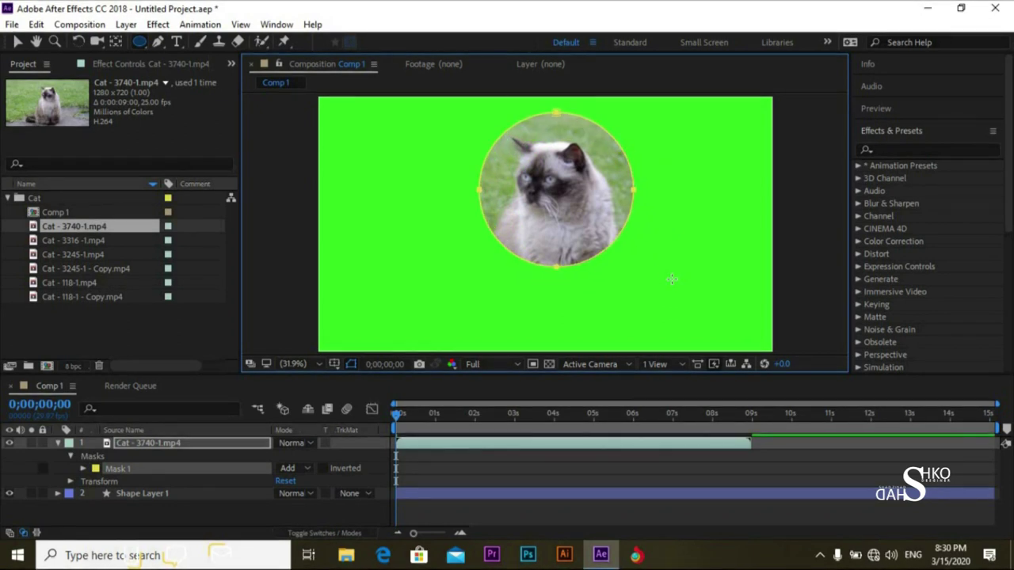
Move the masked cat layer to the frame's upper-right corner and set its scale to 117%
click(82, 457)
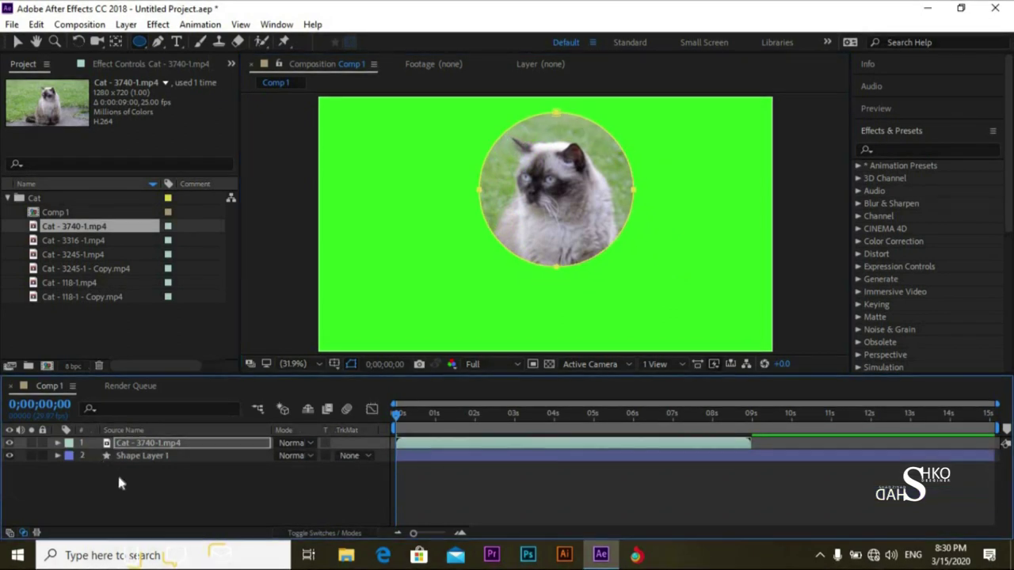
click(117, 472)
click(173, 446)
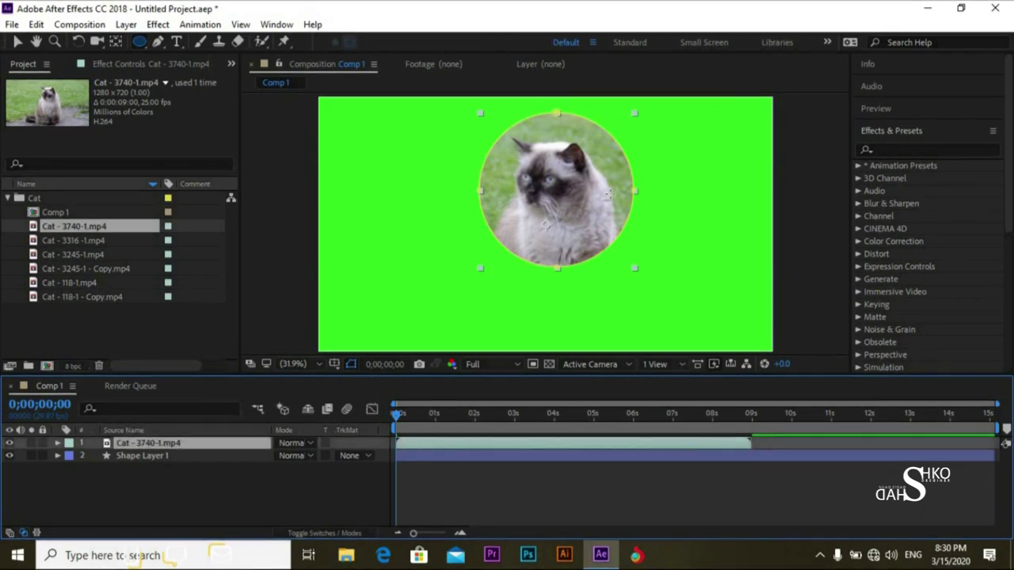
key(v)
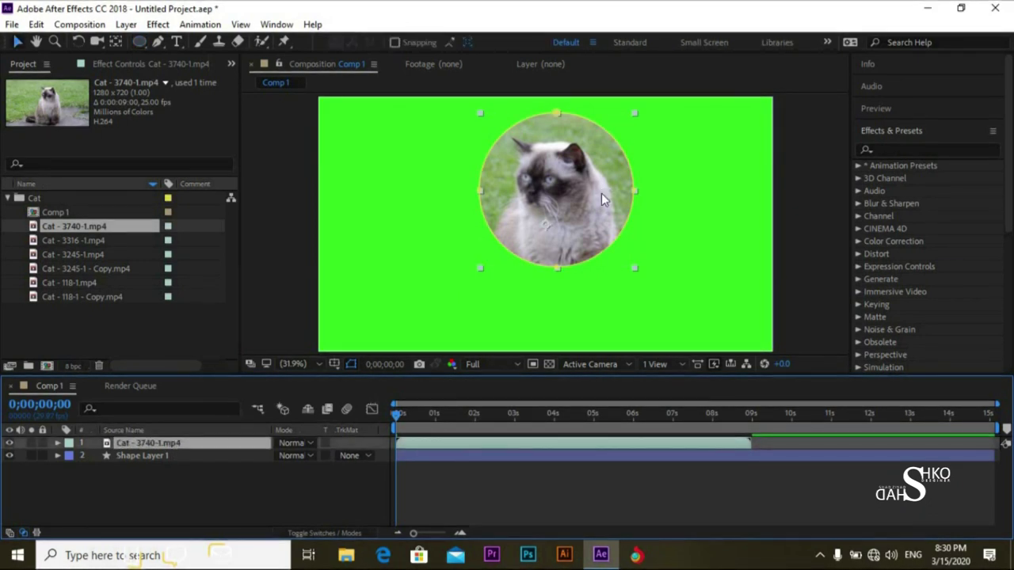
drag(648, 199, 728, 185)
key(s)
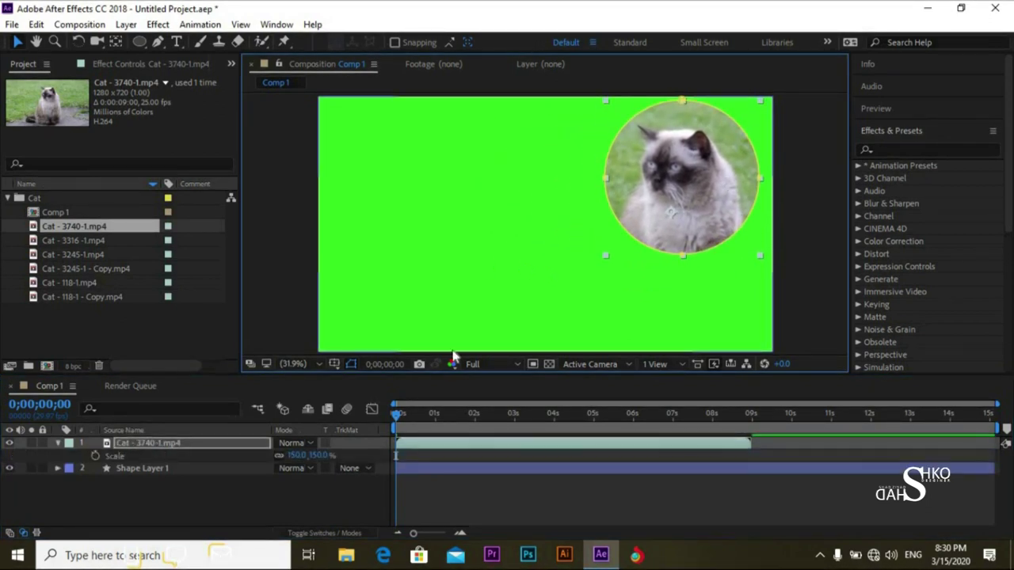
drag(295, 460, 130, 457)
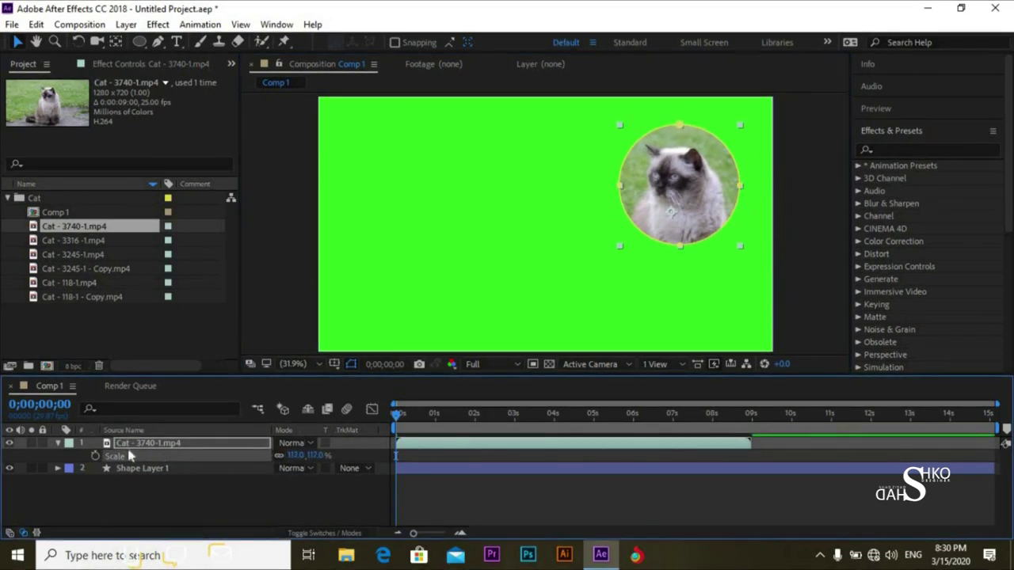
Add the Cat - 3245-1.mp4 clip to Comp 1 as the topmost layer, above Cat - 3740-1.mp4
click(57, 444)
click(50, 241)
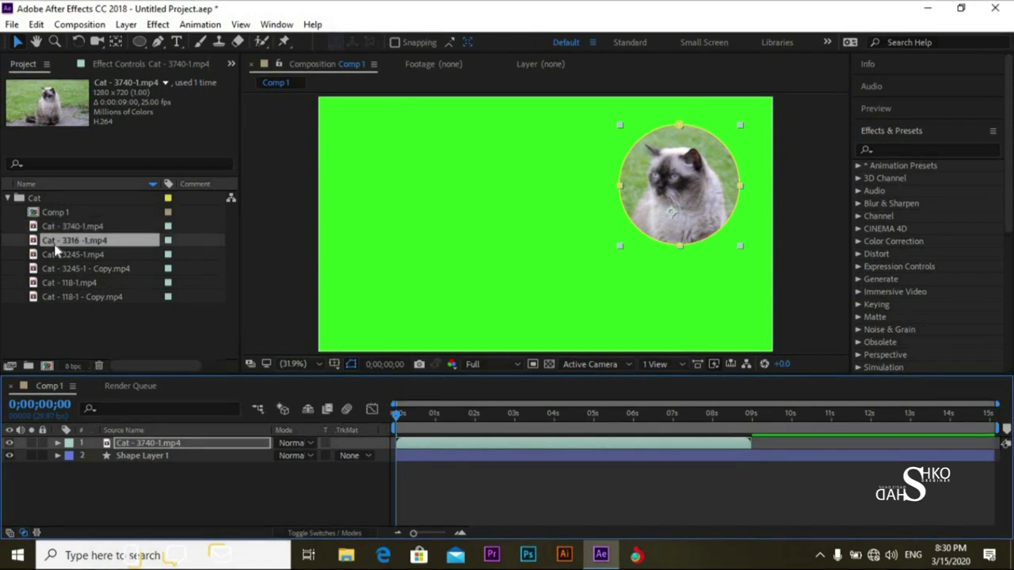
click(59, 255)
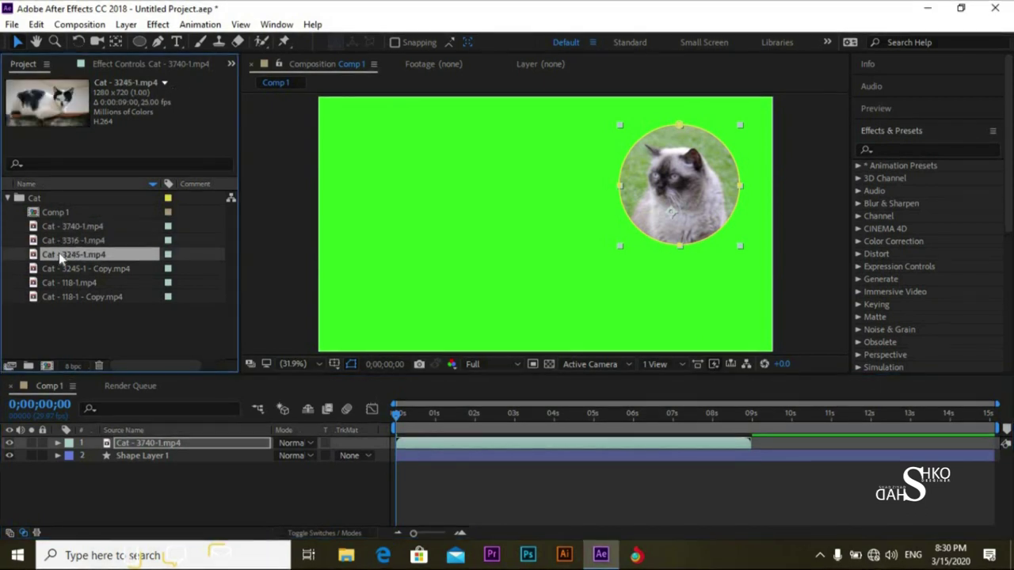
drag(105, 436, 106, 442)
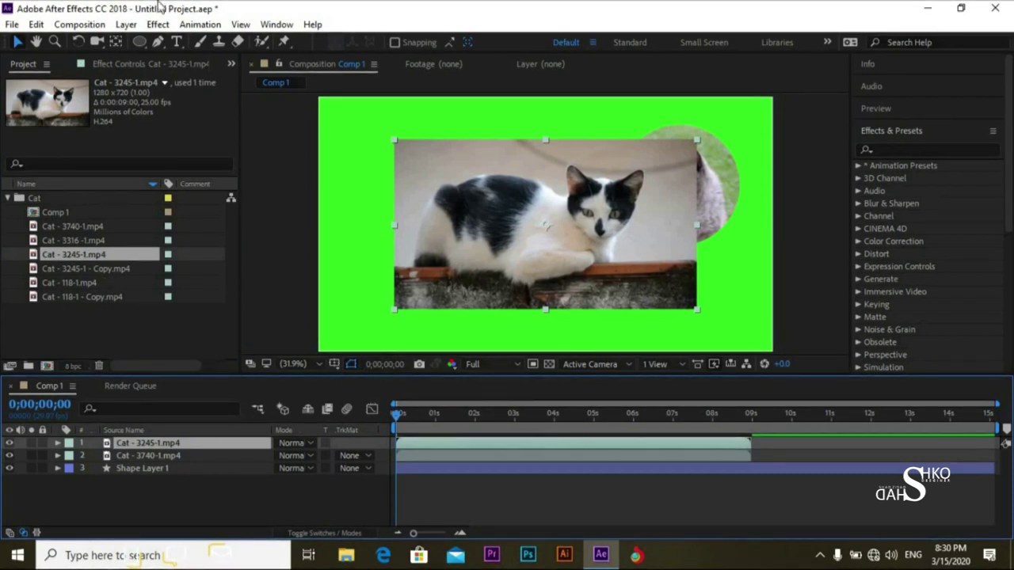
Draw a rectangular mask around the black-and-white cat on the Cat - 3245-1.mp4 layer with the Rectangle tool
drag(140, 41, 194, 40)
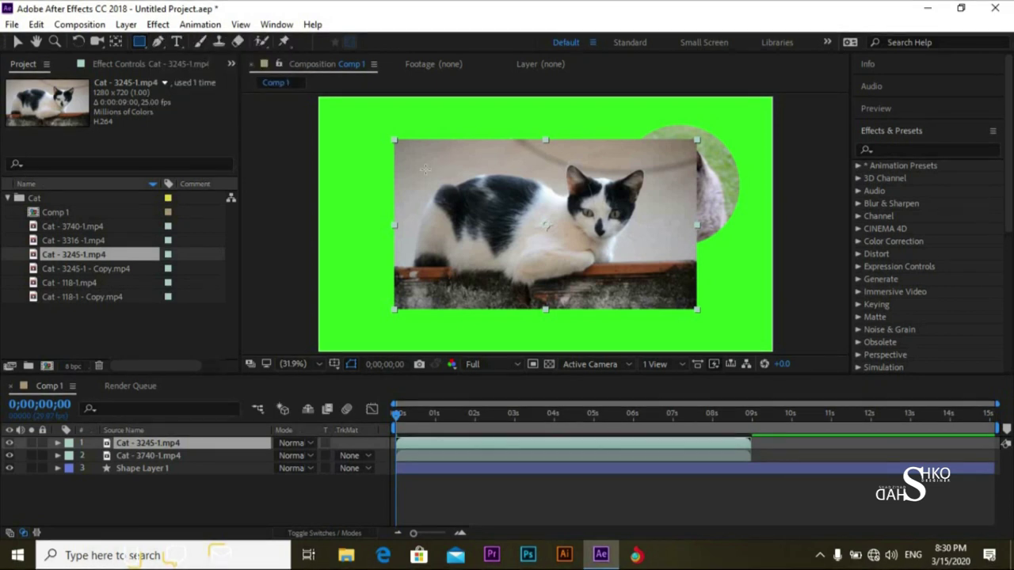
drag(425, 167, 662, 349)
drag(675, 217, 676, 217)
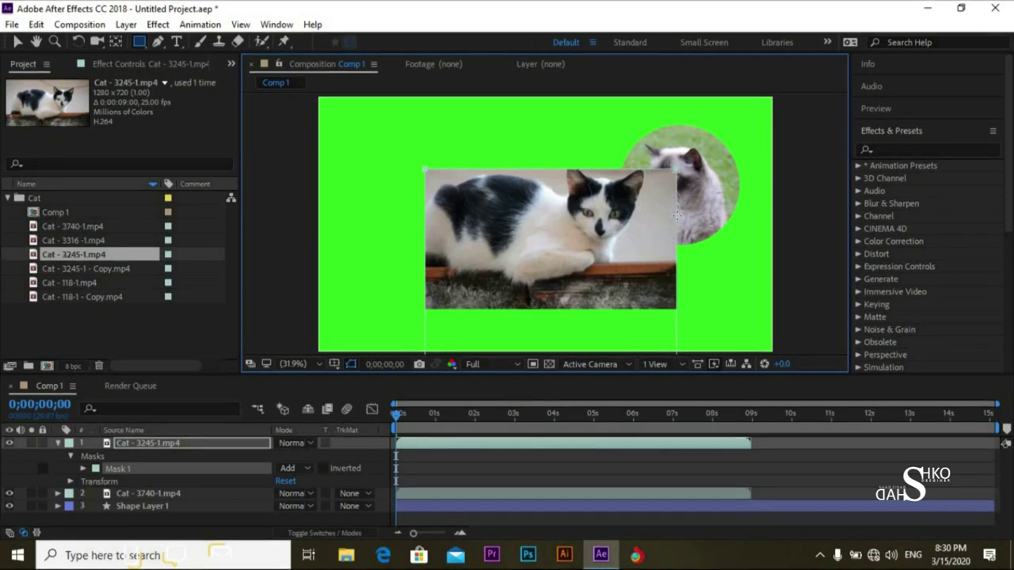
Nudge the rectangular mask up and to the left until it frames the whole black-and-white cat
key(shift+Up)
key(shift+Up)
key(shift+Left)
key(shift+Left)
key(shift+Left)
key(shift+Left)
key(shift+Left)
key(shift+Left)
key(shift+Up)
key(shift+Up)
key(shift+Left)
key(shift+Left)
key(shift+Left)
key(shift+Left)
key(shift+Up)
key(shift+Up)
key(shift+Up)
key(shift+Up)
key(v)
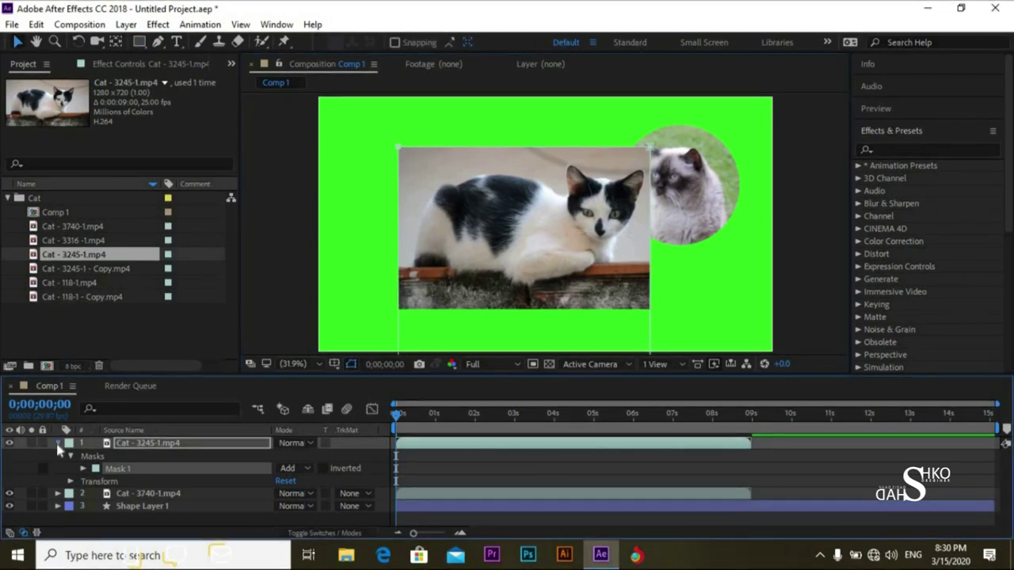
Move the rectangular cat video to the frame's left edge and the circular one farther into the upper-right corner
click(57, 443)
click(470, 250)
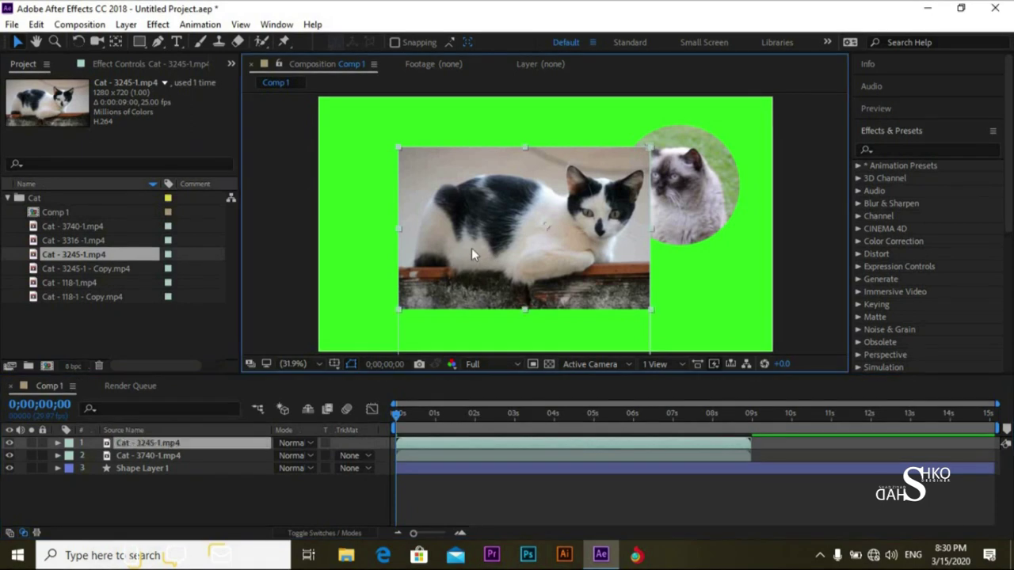
drag(461, 246, 419, 245)
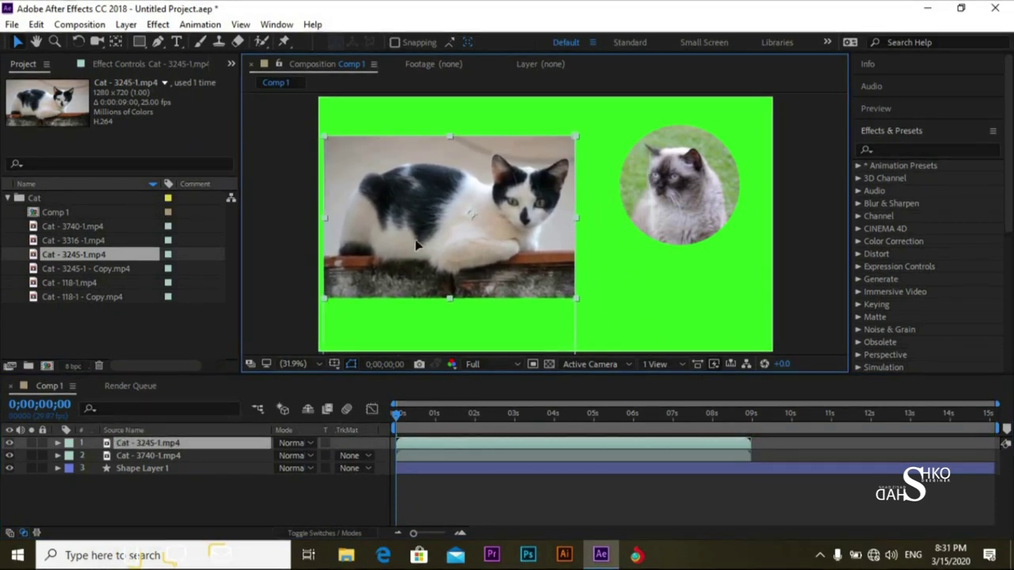
click(695, 185)
drag(690, 189, 704, 171)
Look through the cat clips' thumbnails and add Cat - 118-1 - Copy.mp4 to Comp 1 as the topmost layer
click(129, 269)
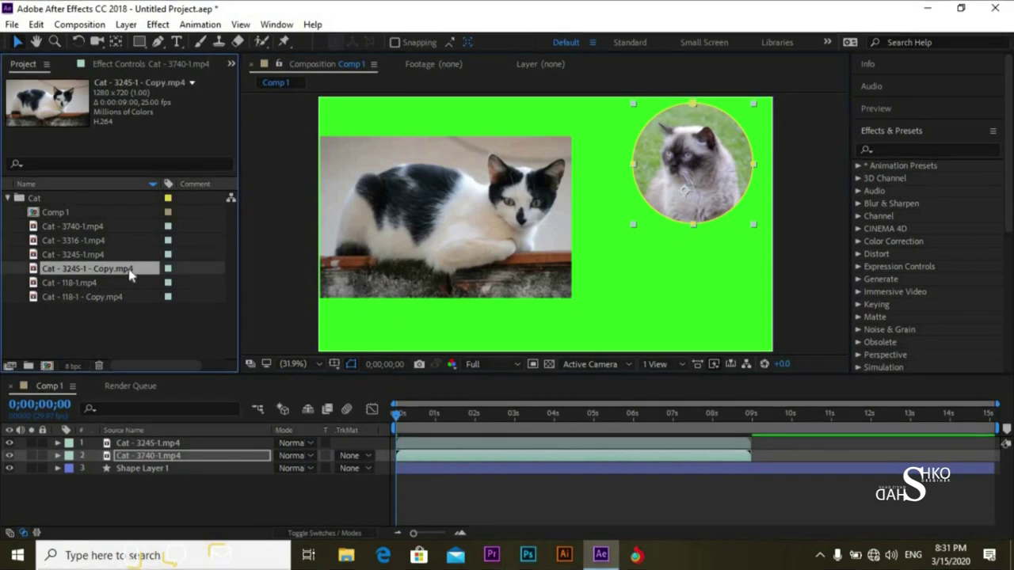
click(95, 282)
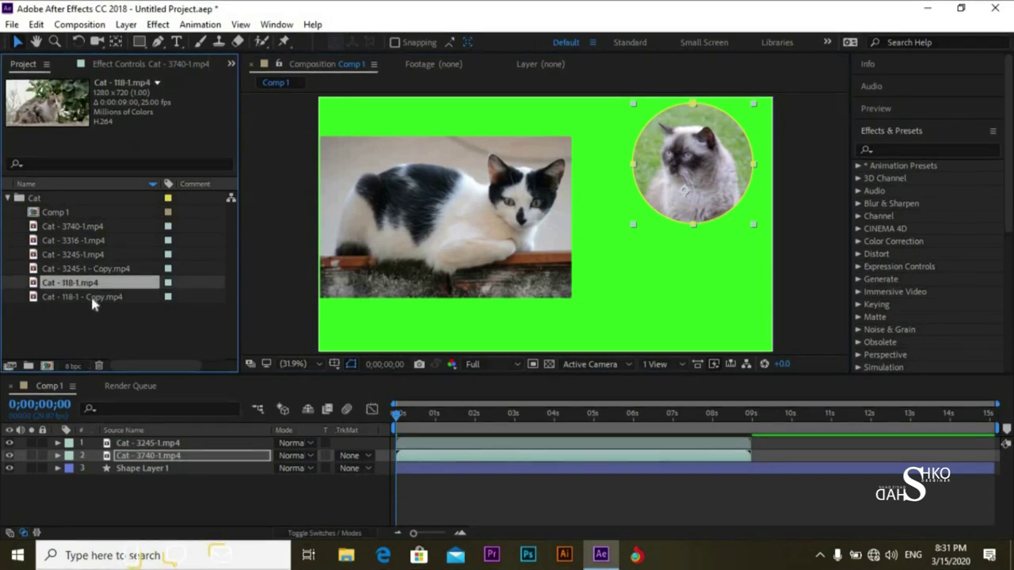
click(91, 294)
click(74, 287)
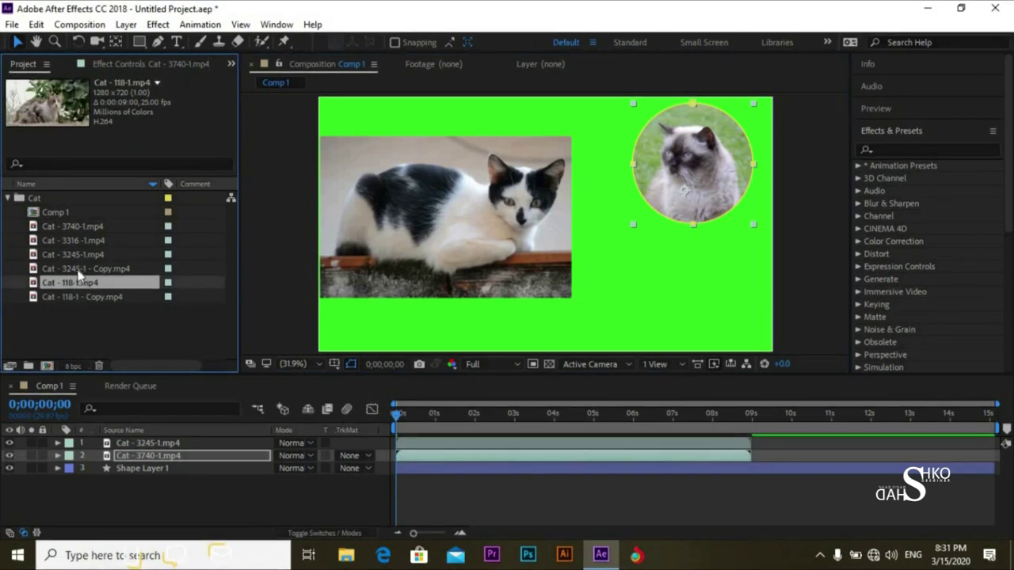
click(80, 269)
click(79, 255)
click(81, 241)
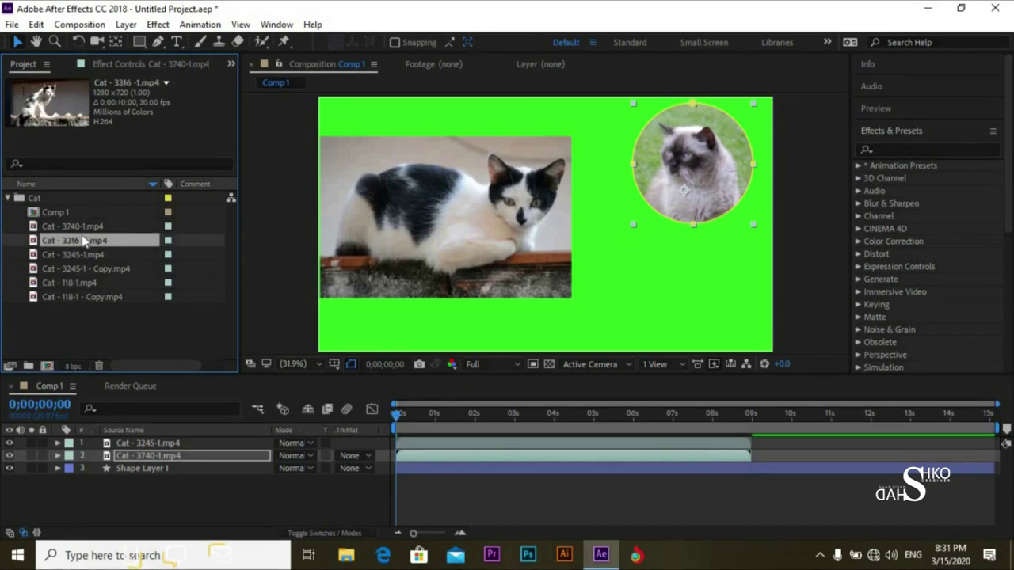
click(82, 225)
click(78, 296)
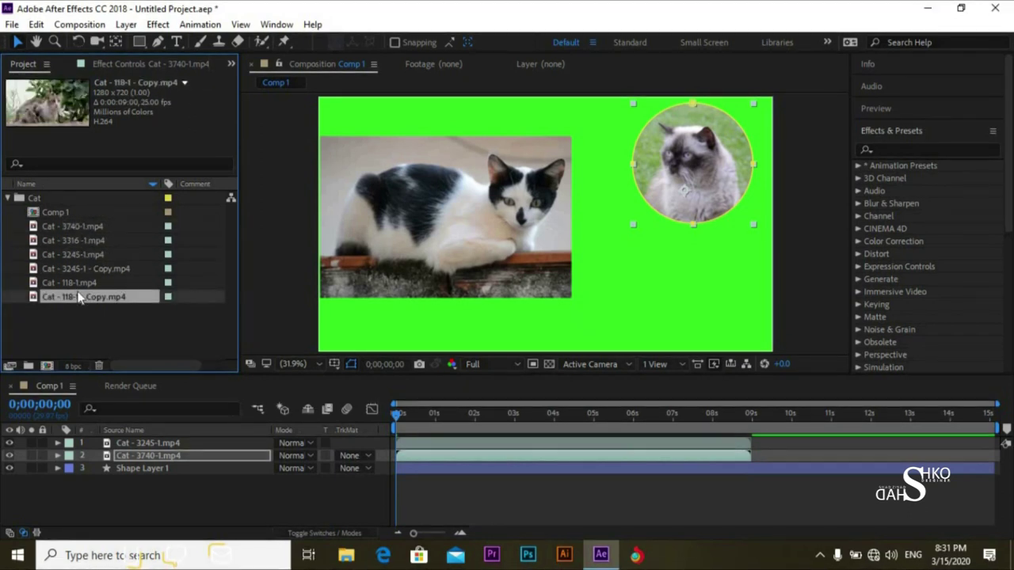
drag(87, 332, 136, 440)
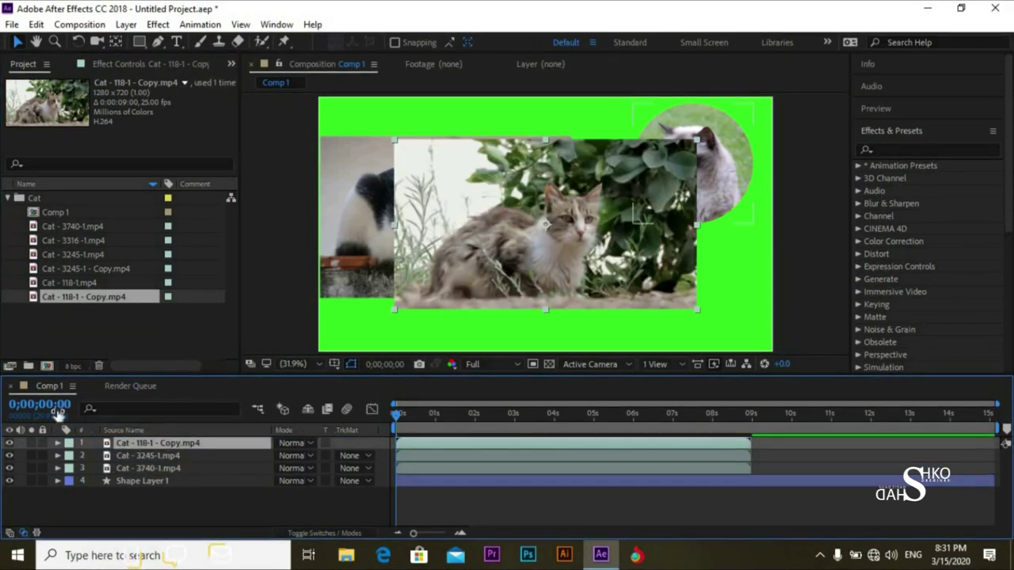
Draw a circular mask around the cat's head and chest on the Cat - 118-1 - Copy.mp4 layer with the Ellipse tool
click(139, 41)
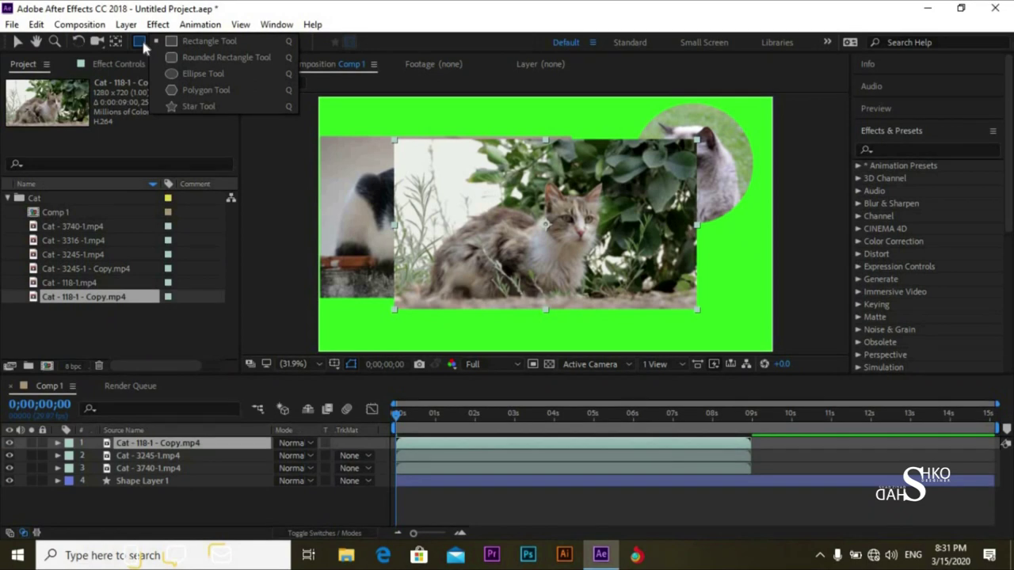
click(184, 72)
drag(534, 176, 673, 279)
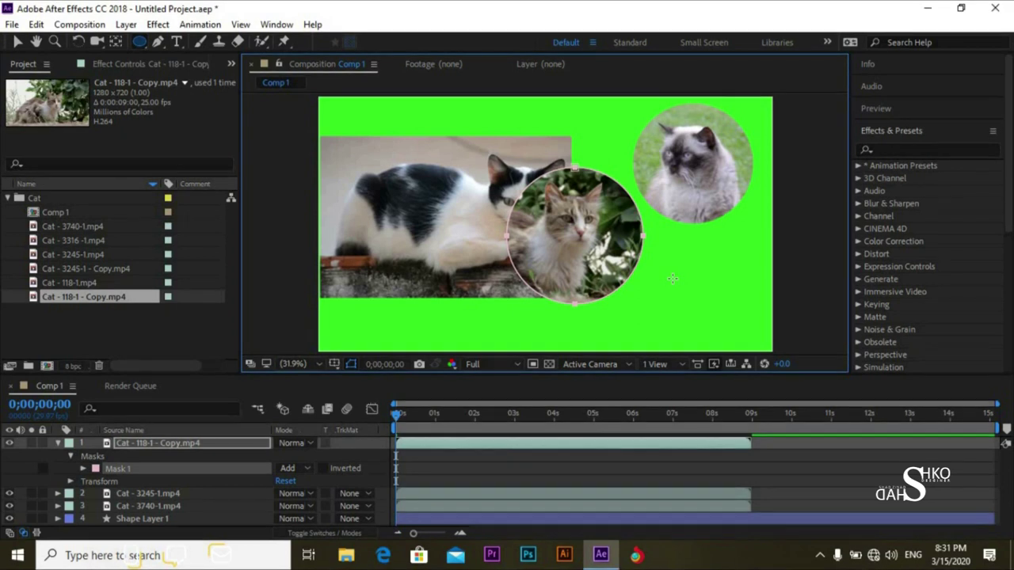
drag(673, 279, 673, 278)
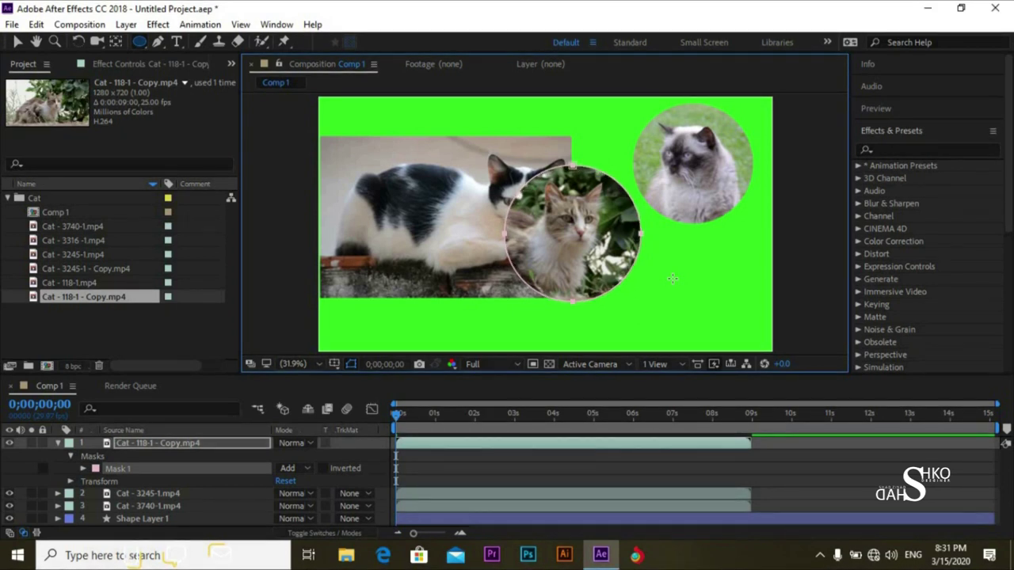
key(v)
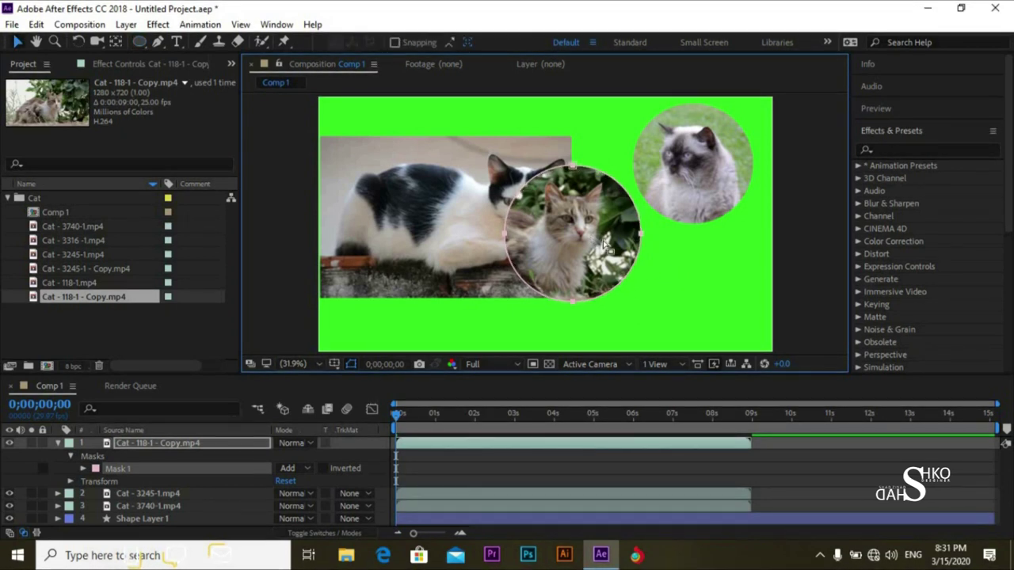
Move the circular Cat - 118-1 - Copy.mp4 video beneath the other circle and scale it down to fit the lower-right corner
drag(627, 239, 749, 292)
key(Return)
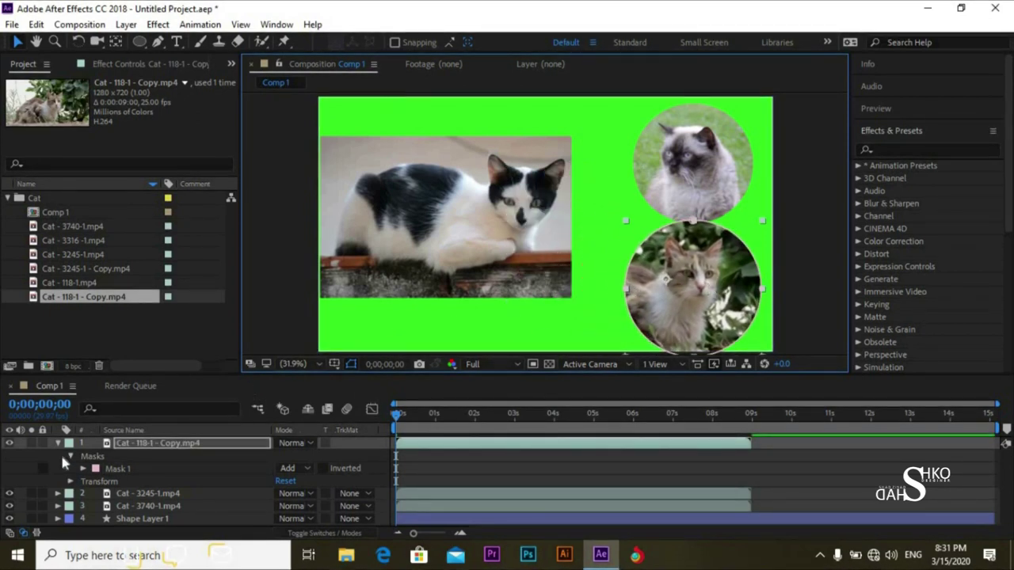
click(57, 443)
key(s)
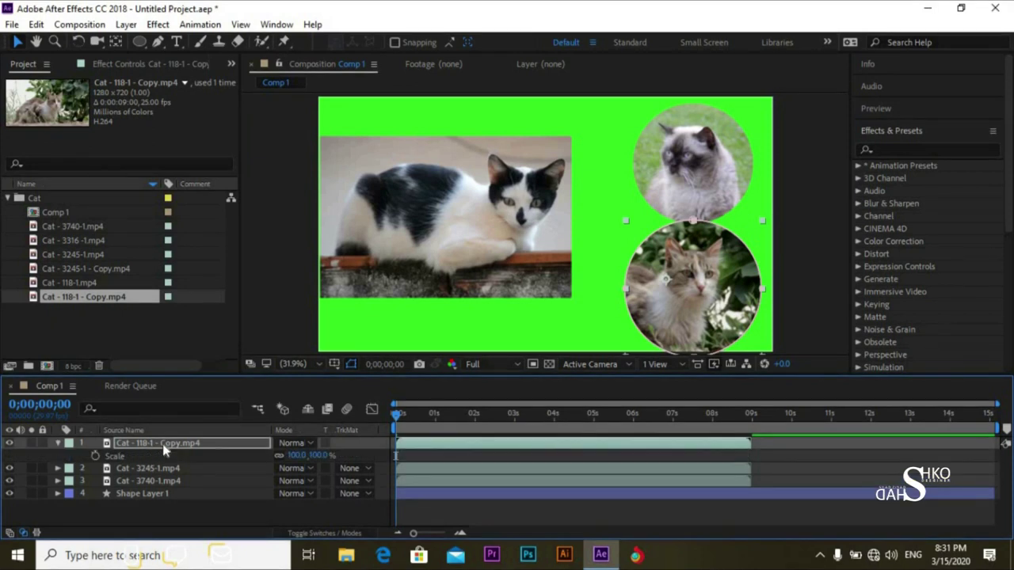
mouse_move(295, 457)
mouse_down()
mouse_move(266, 459)
mouse_move(286, 459)
mouse_up()
drag(674, 305, 687, 303)
click(58, 444)
click(89, 490)
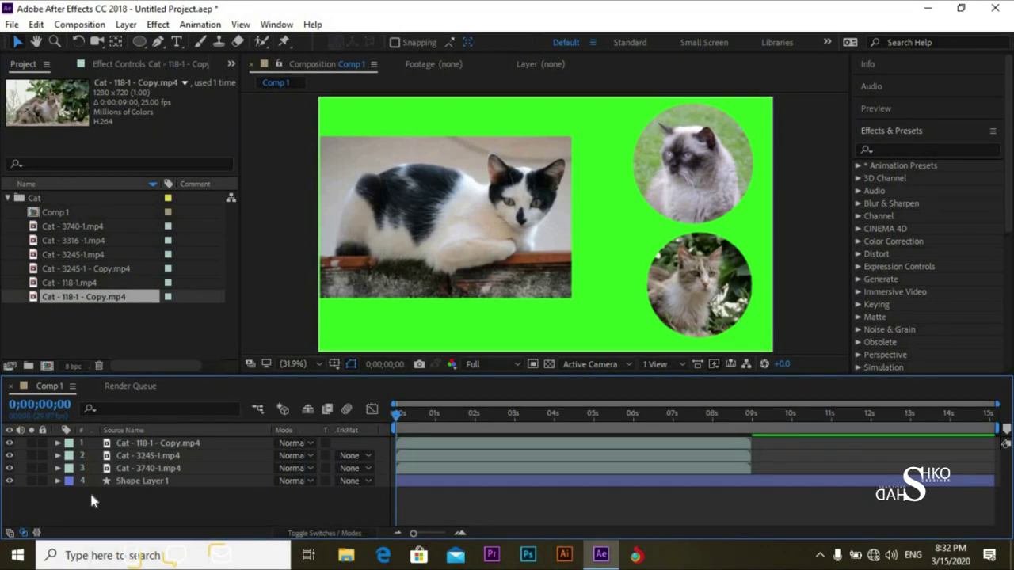
Preview the composition briefly and check the Cat - 3740-1.mp4 layer by toggling its visibility off and on
click(126, 468)
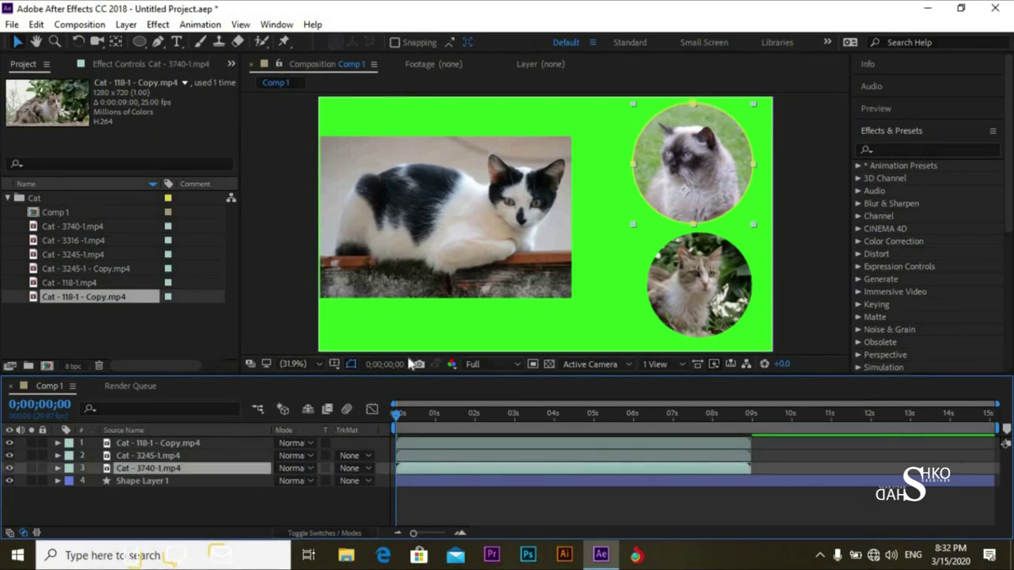
key(space)
key(space)
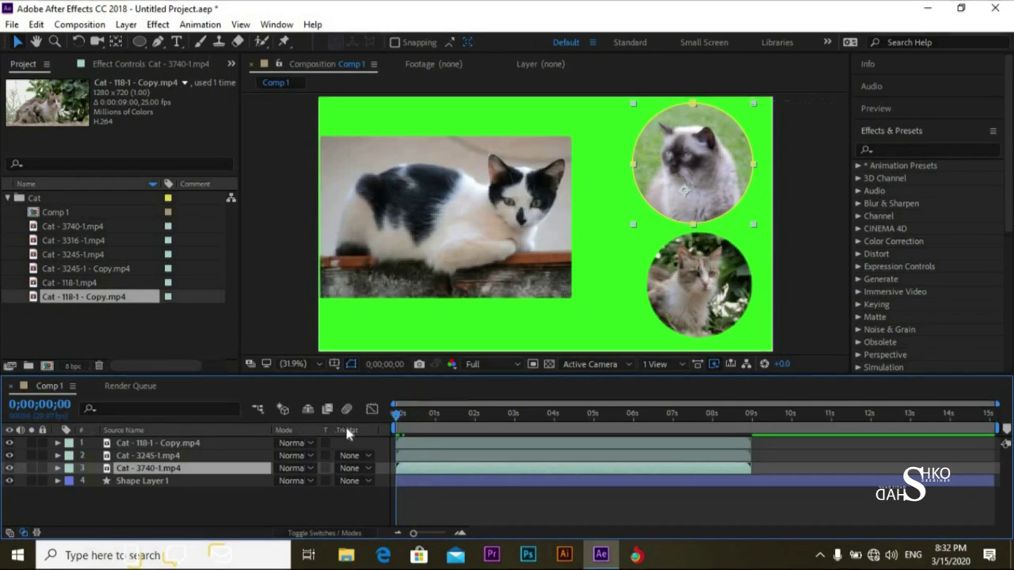
click(10, 468)
click(10, 468)
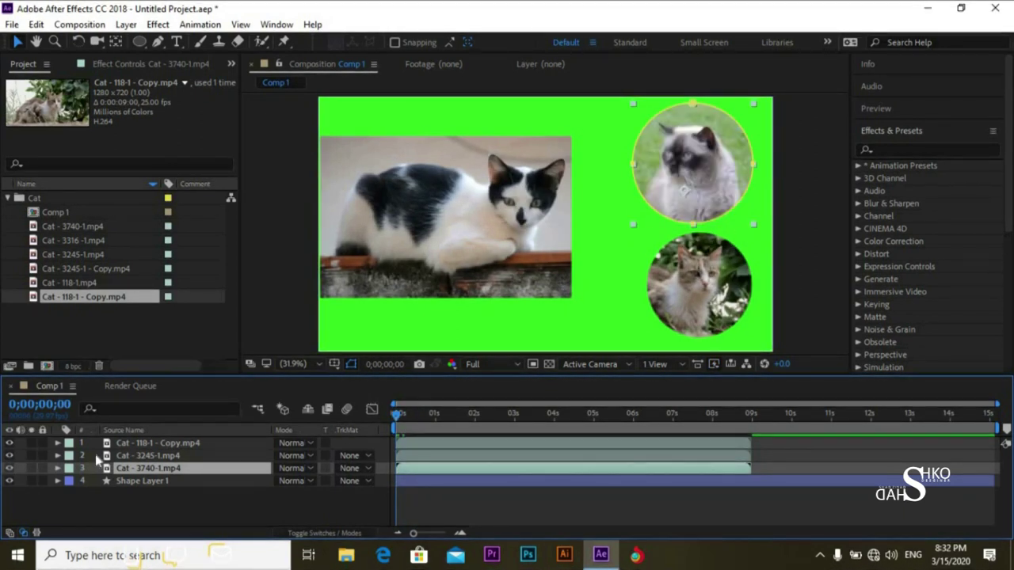
Move the Cat - 3245-1.mp4 layer's anchor point to the middle of the rectangular mask's left edge with the Pan Behind tool
click(410, 272)
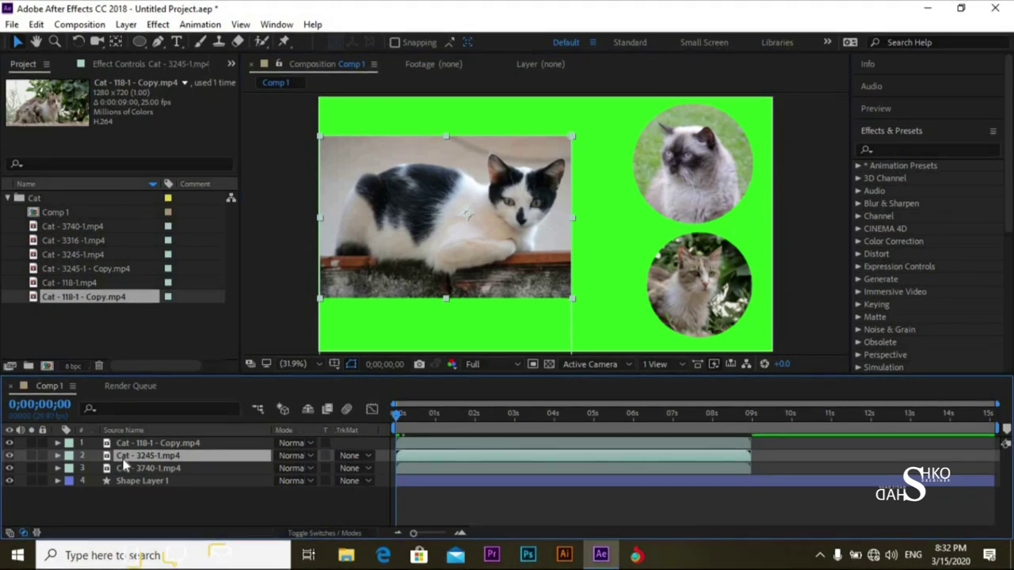
key(s)
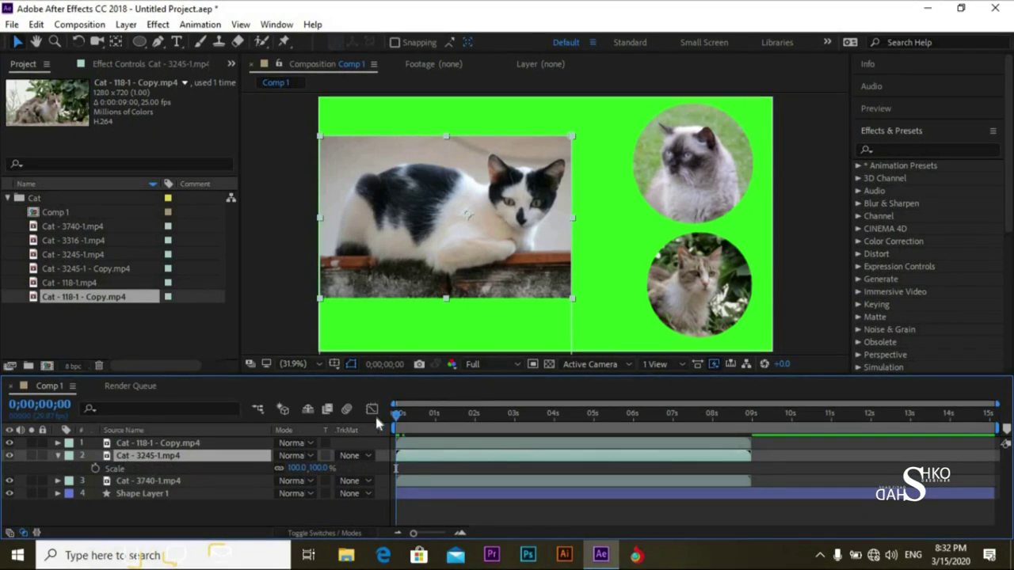
click(96, 468)
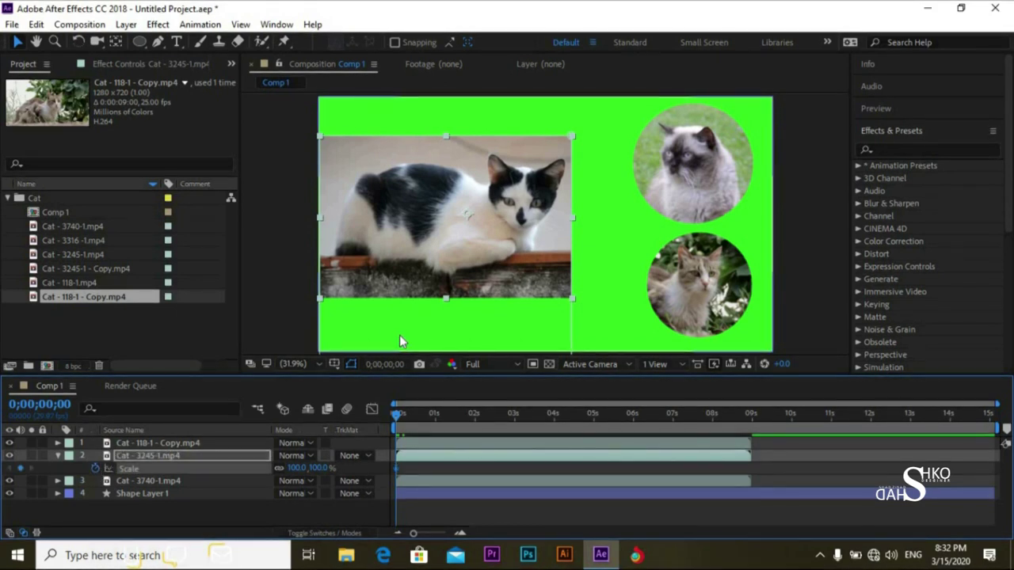
key(ctrl+z)
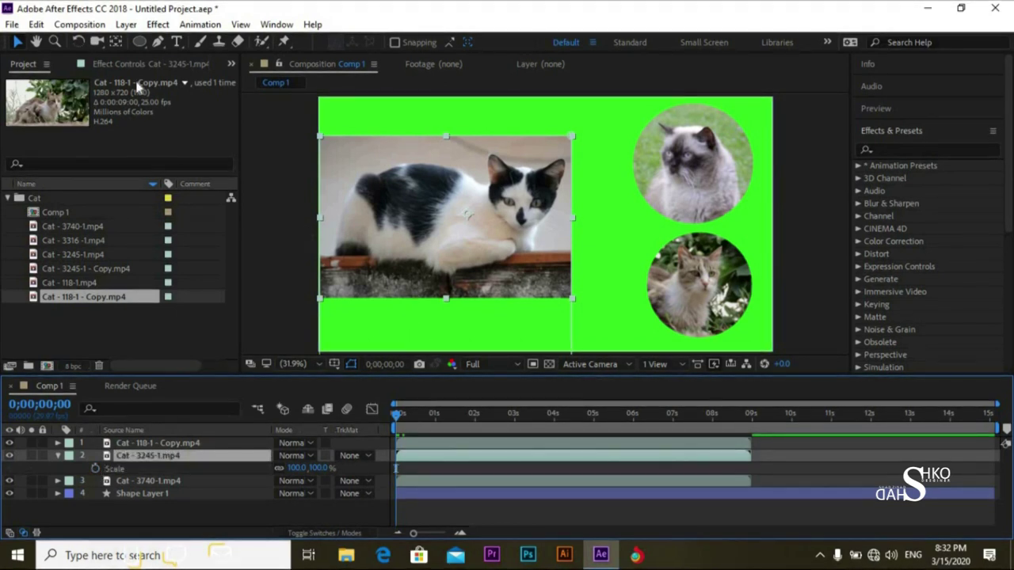
click(116, 42)
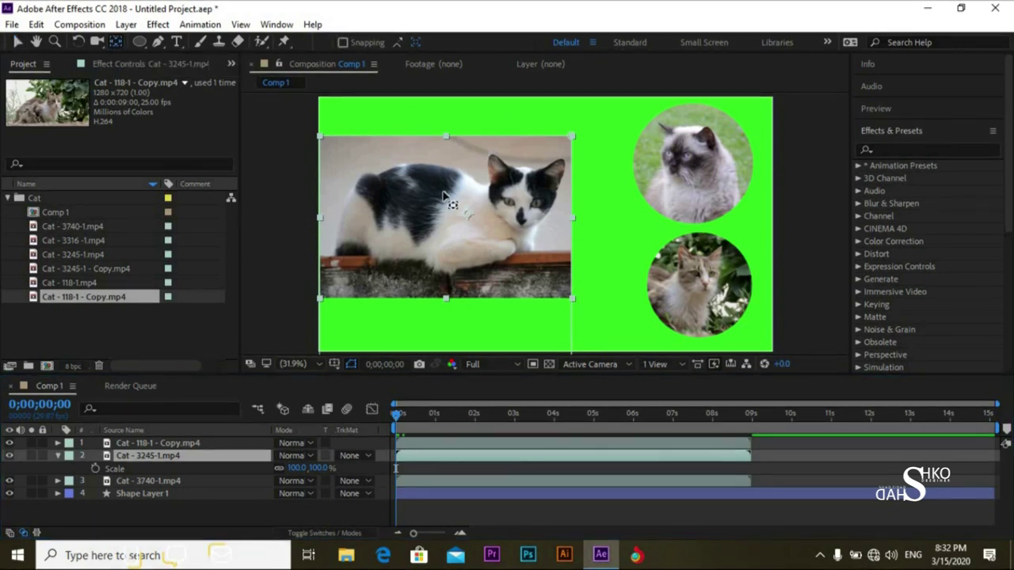
click(461, 218)
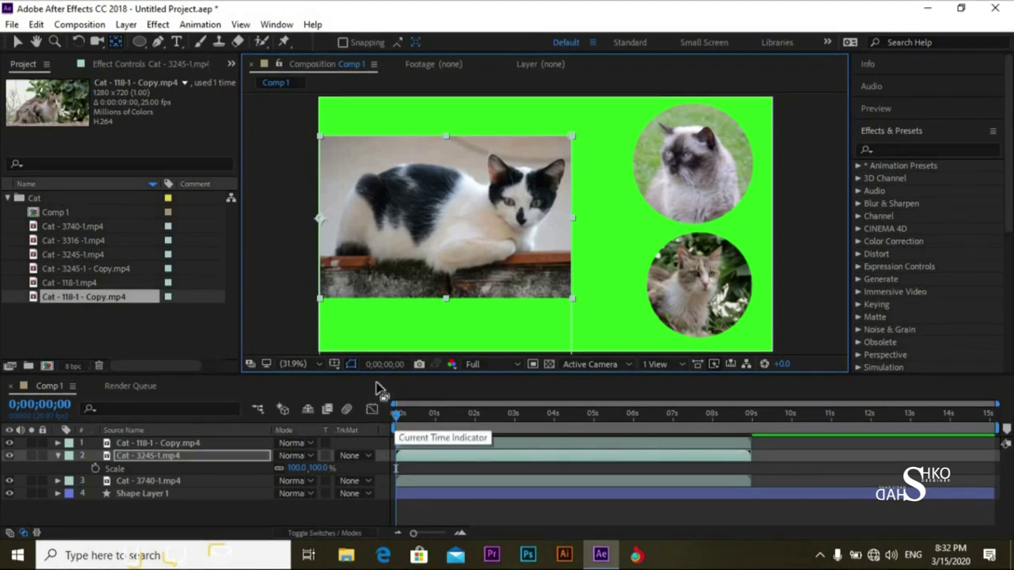
Animate the Cat - 3245-1.mp4 layer's scale with keyframes of -2% at 0;00;00;00 and 100% at 0;00;01;13
key(space)
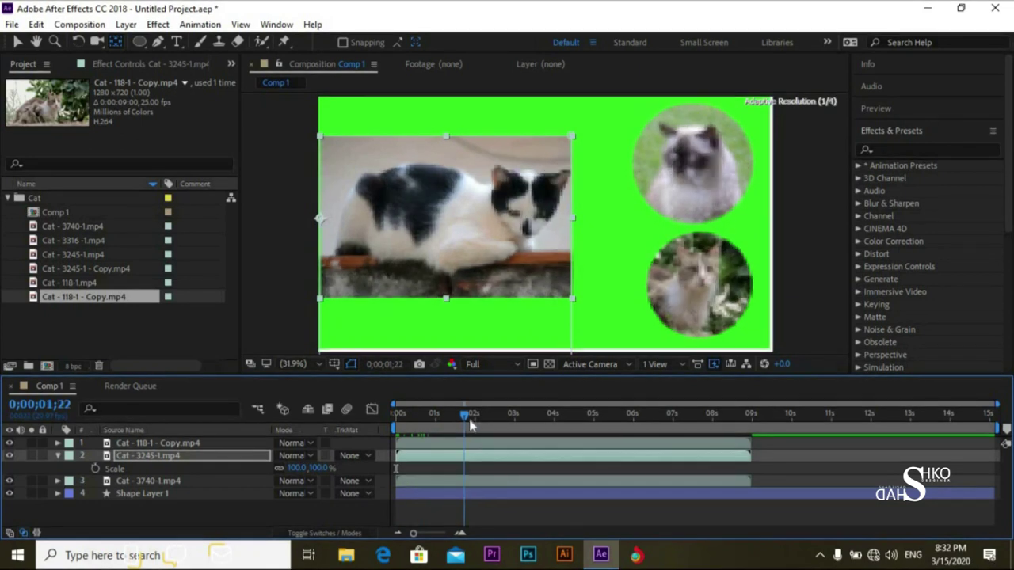
key(space)
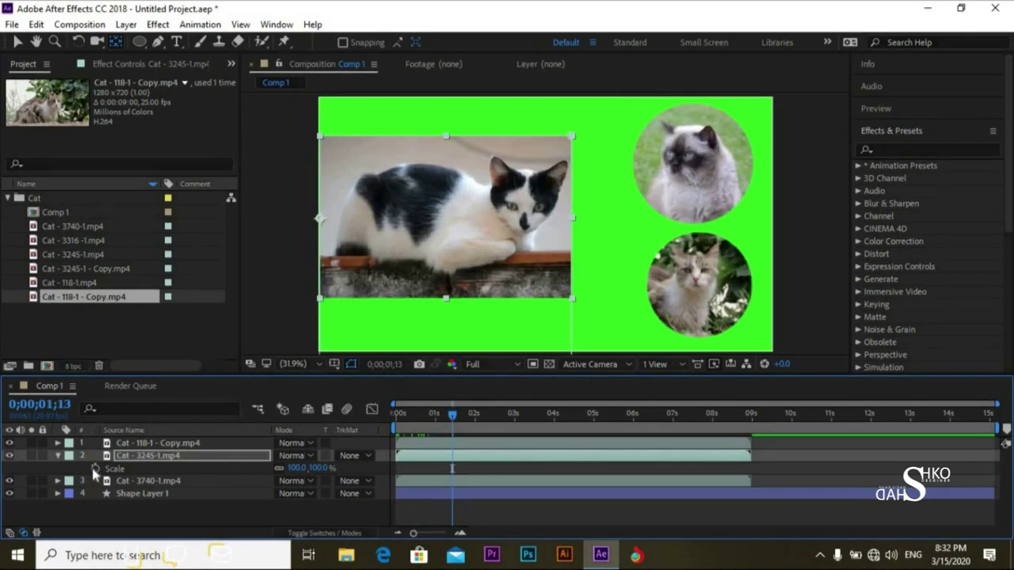
click(95, 468)
drag(453, 423, 364, 414)
drag(300, 467, 223, 471)
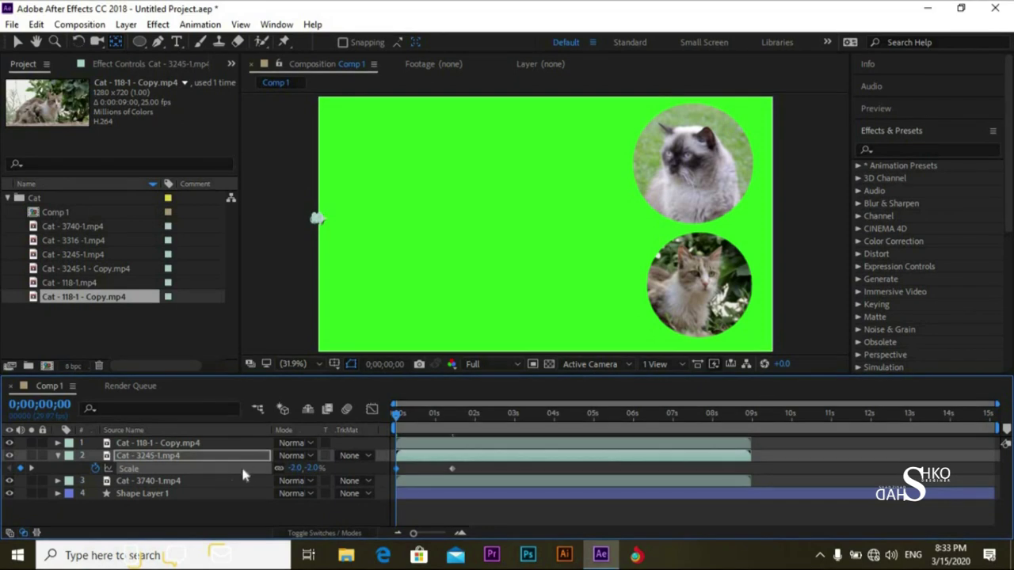
click(58, 456)
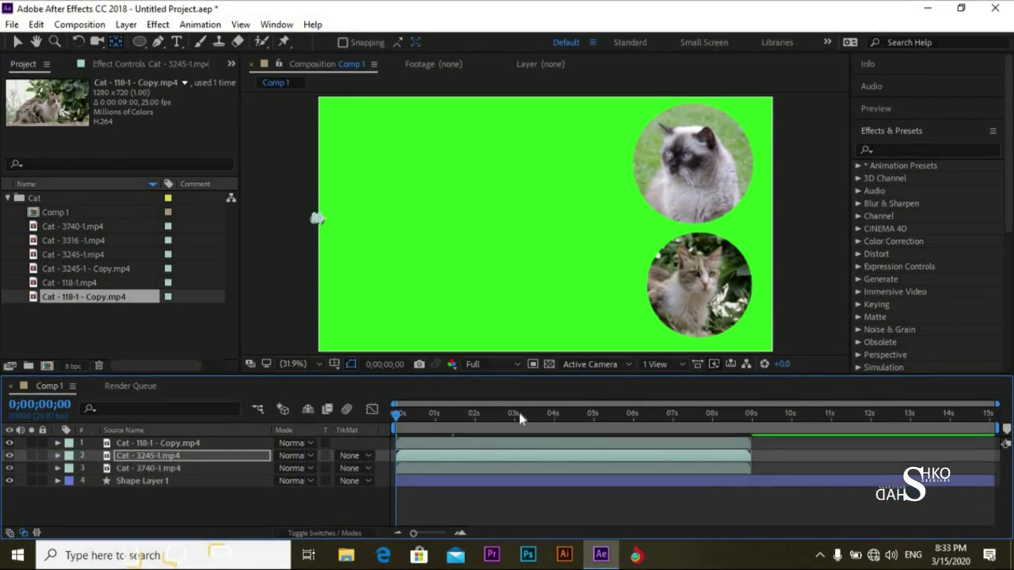
Move the Cat - 118-1 - Copy.mp4 layer's anchor point to the bottom edge of its circular mask with the Pan Behind tool
click(163, 443)
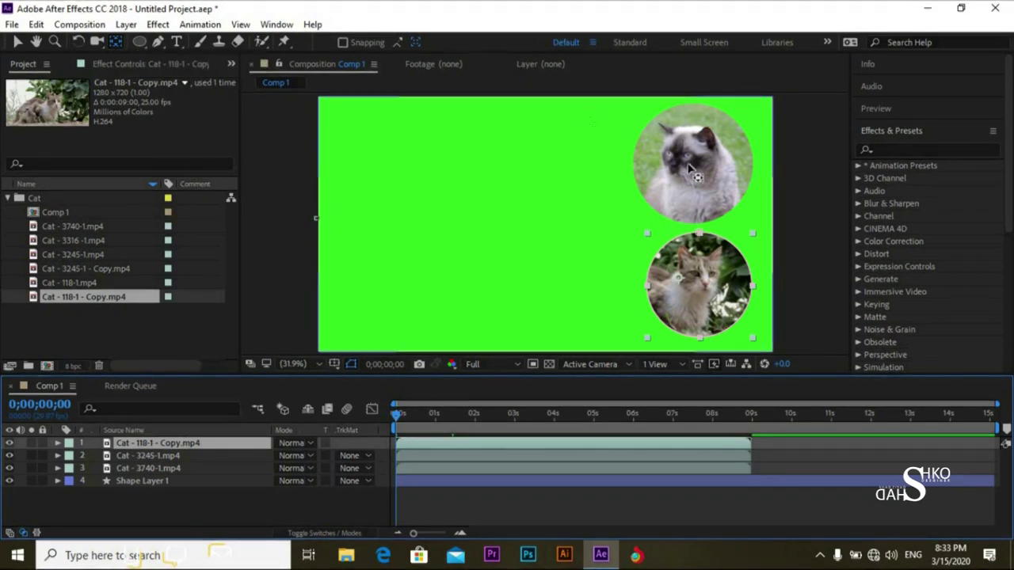
click(688, 290)
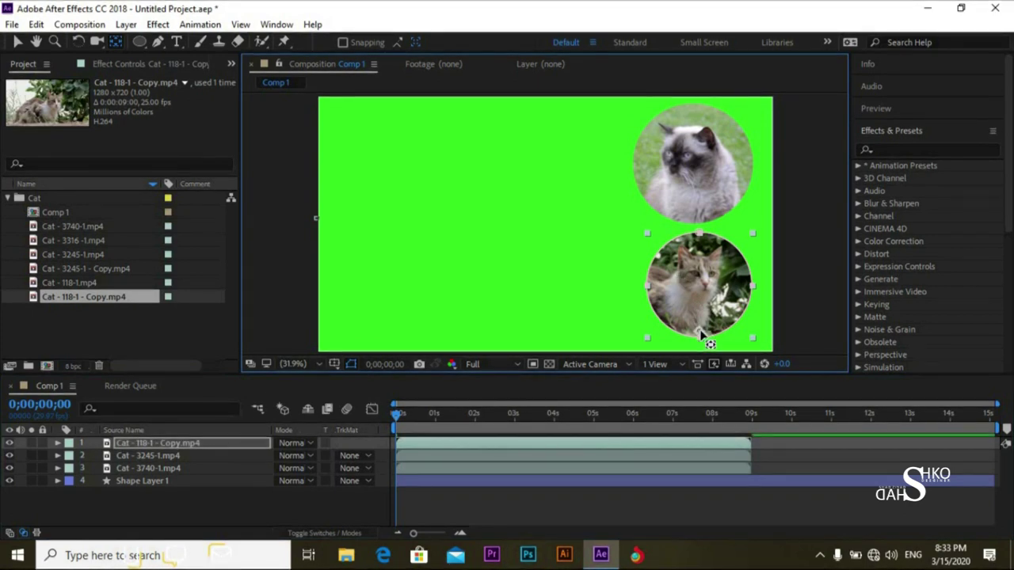
Animate the Cat - 118-1 - Copy.mp4 layer's scale with keyframes of 0% at 0;00;00;00 and 77% at 0;00;01;13, matching the Cat - 3245-1.mp4 keyframe times
key(s)
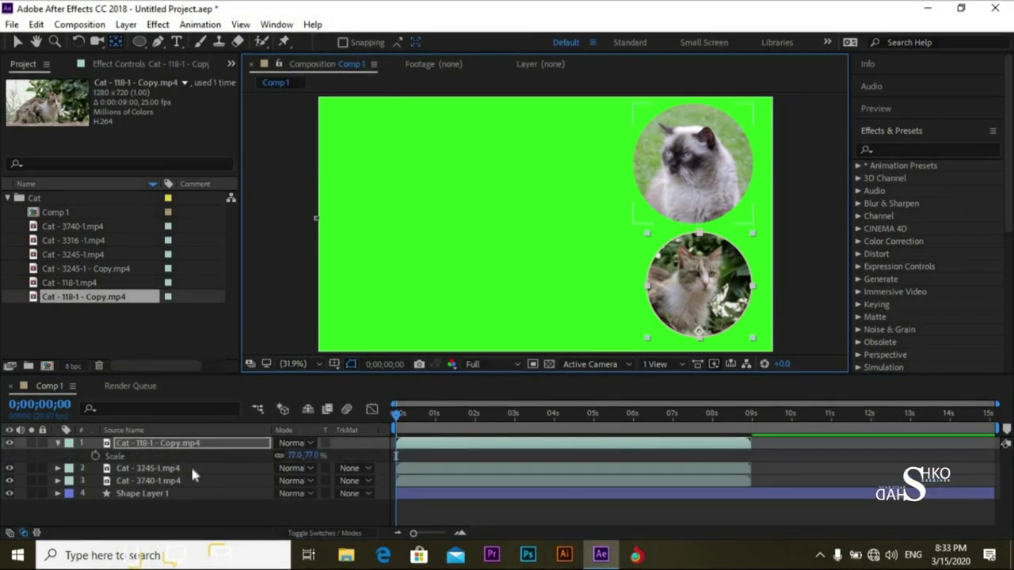
click(179, 468)
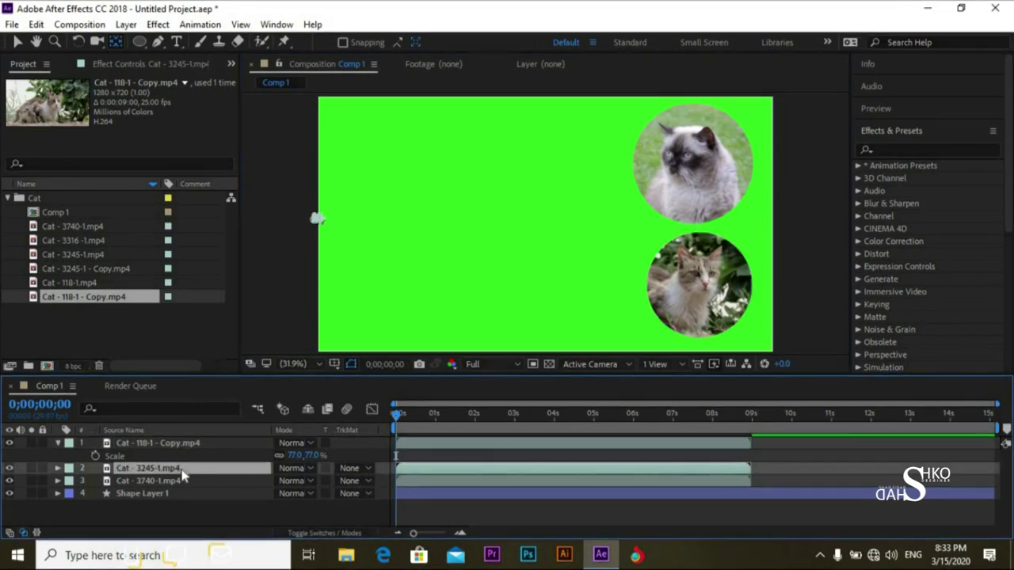
key(s)
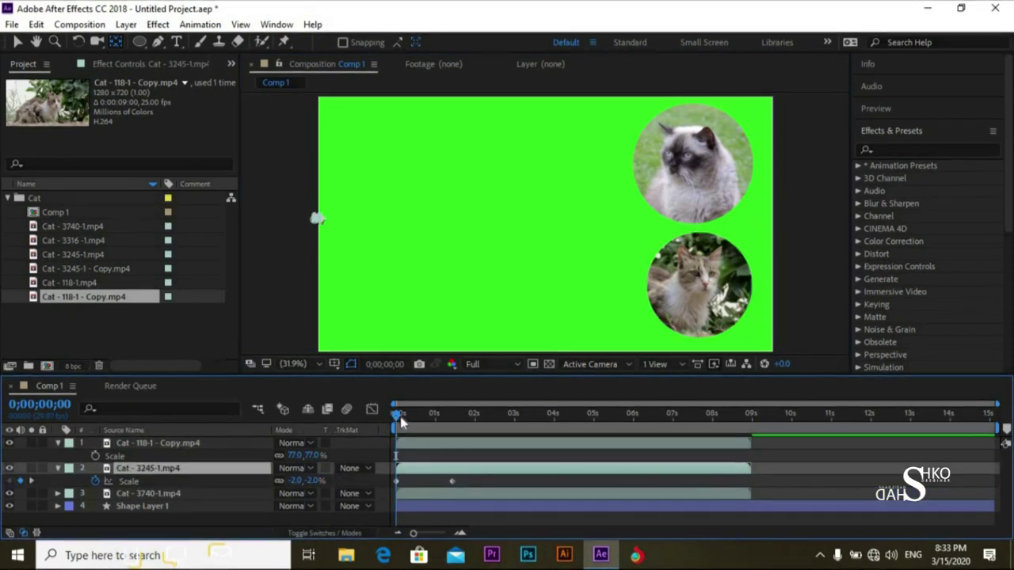
drag(411, 419, 454, 429)
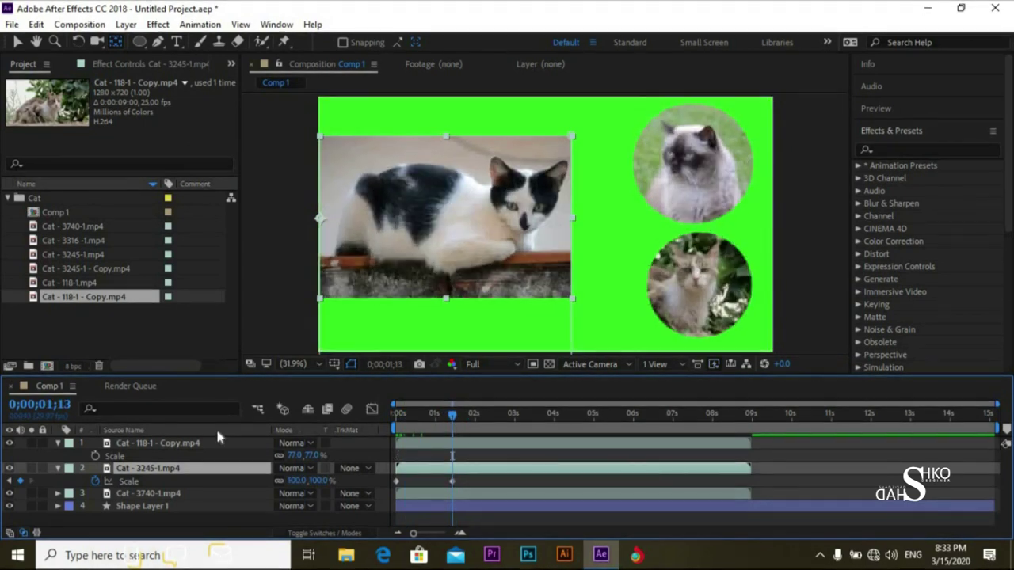
click(94, 456)
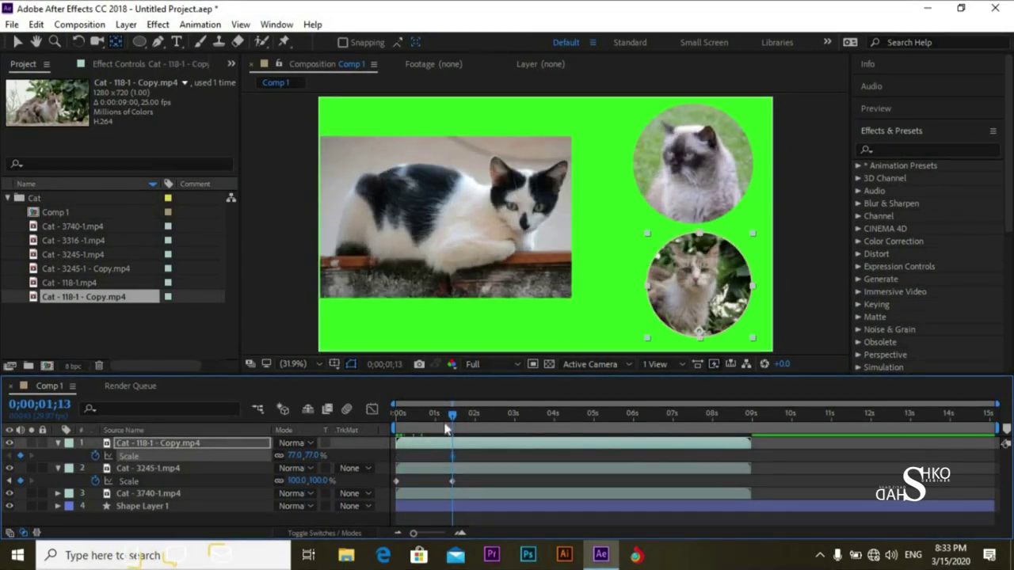
drag(408, 426, 385, 419)
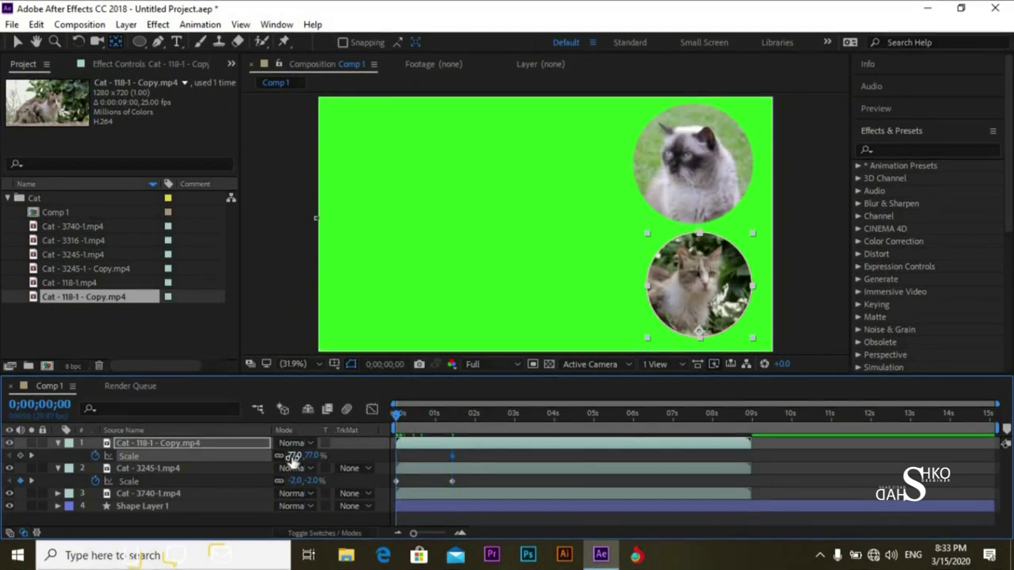
drag(283, 457, 245, 468)
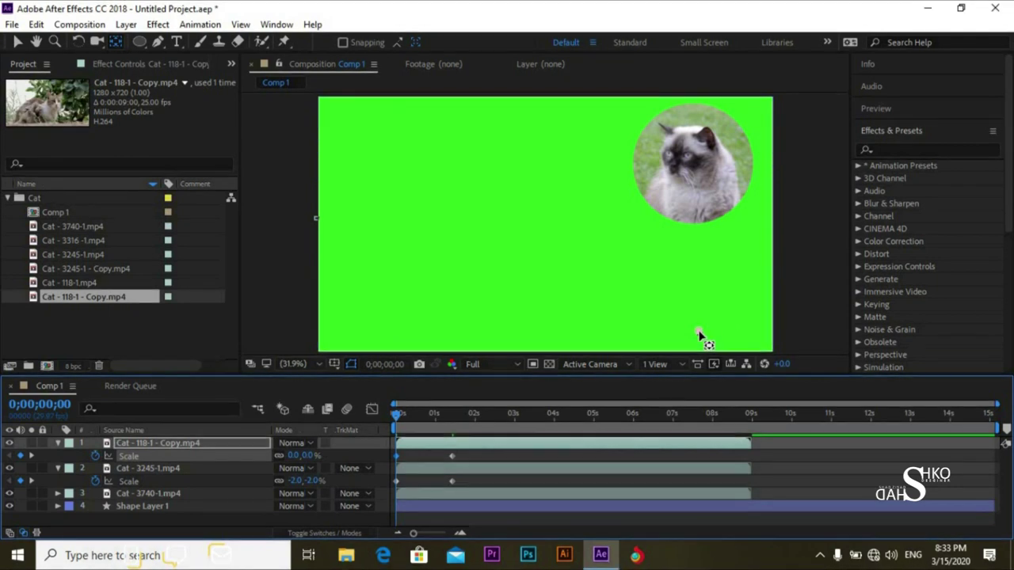
Hide the mask outlines and move the Cat - 3740-1.mp4 layer's anchor point to the top edge of its circular mask
click(346, 364)
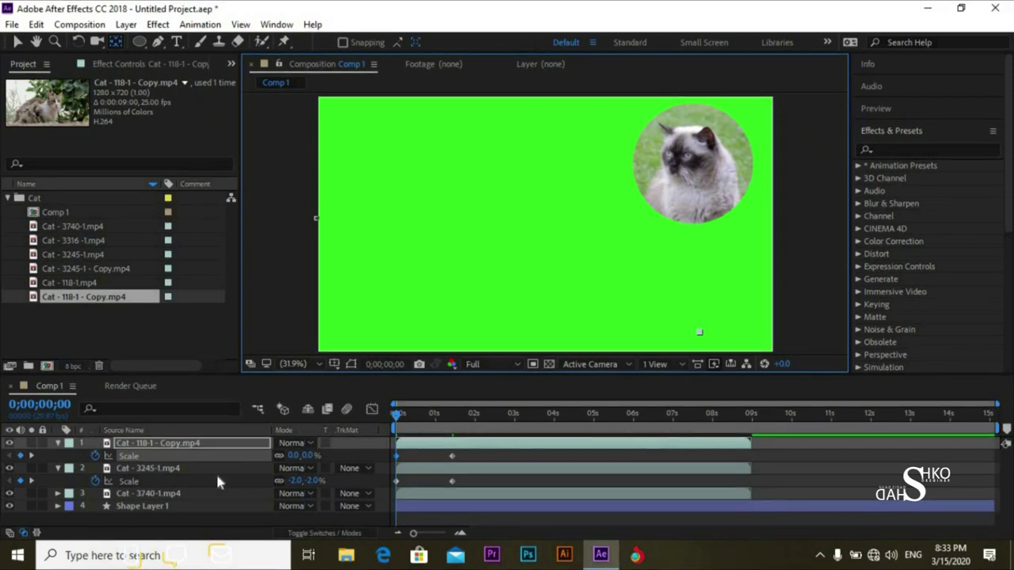
click(185, 492)
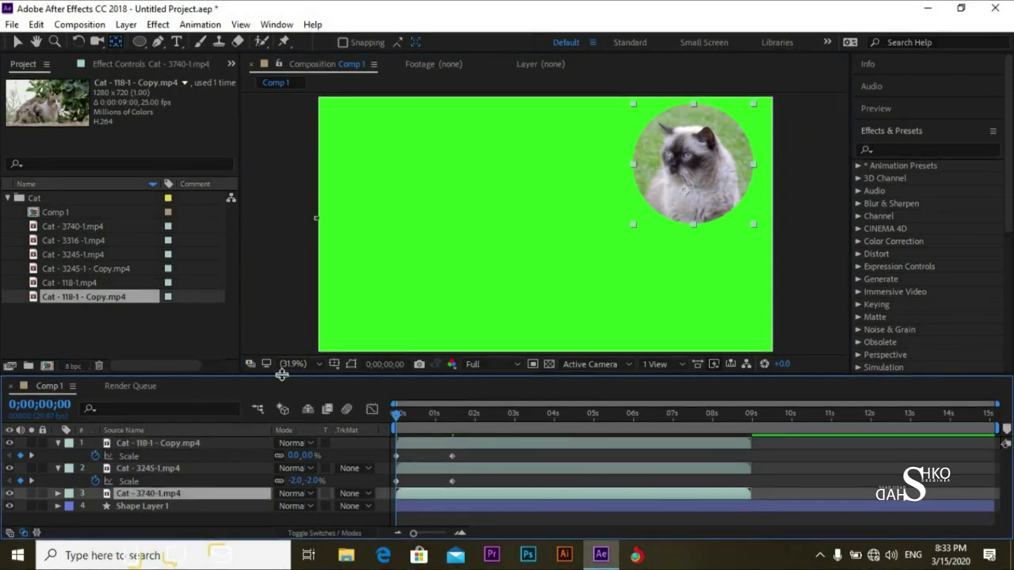
click(687, 194)
drag(688, 194, 690, 129)
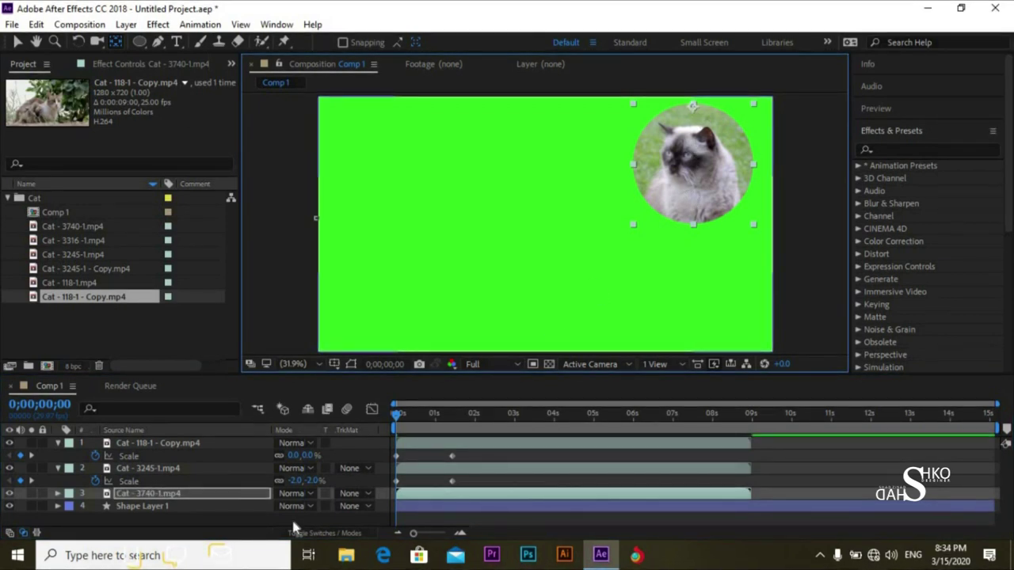
Add a scale keyframe of 117% to the Cat - 3740-1.mp4 layer at 0;00;01;12
click(186, 493)
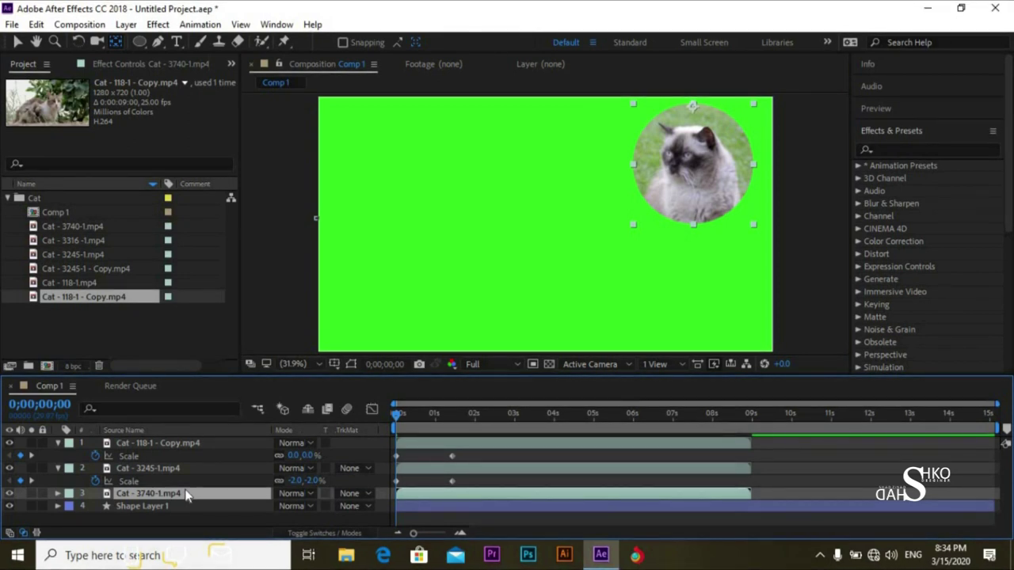
key(s)
drag(400, 438, 451, 430)
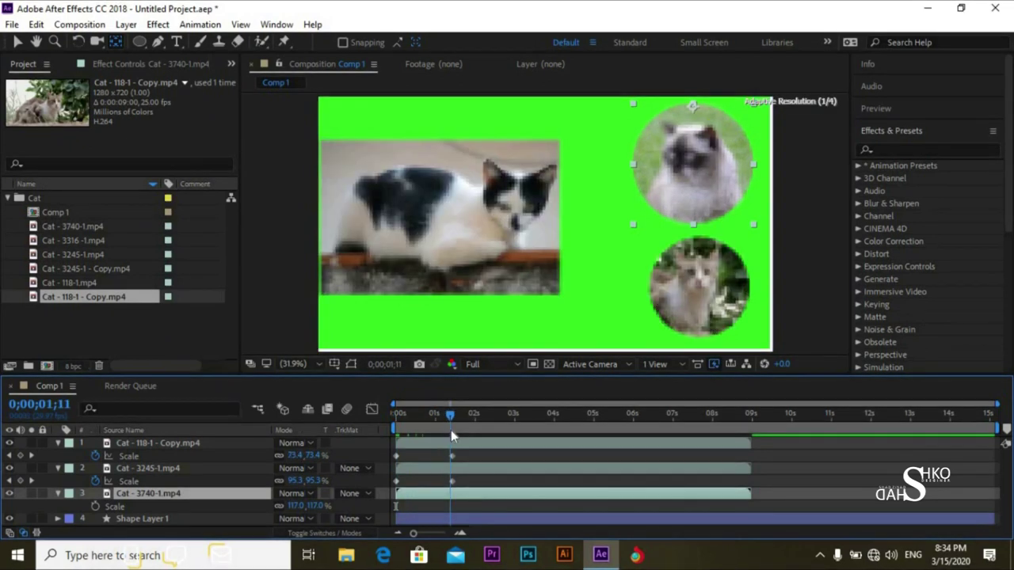
click(94, 507)
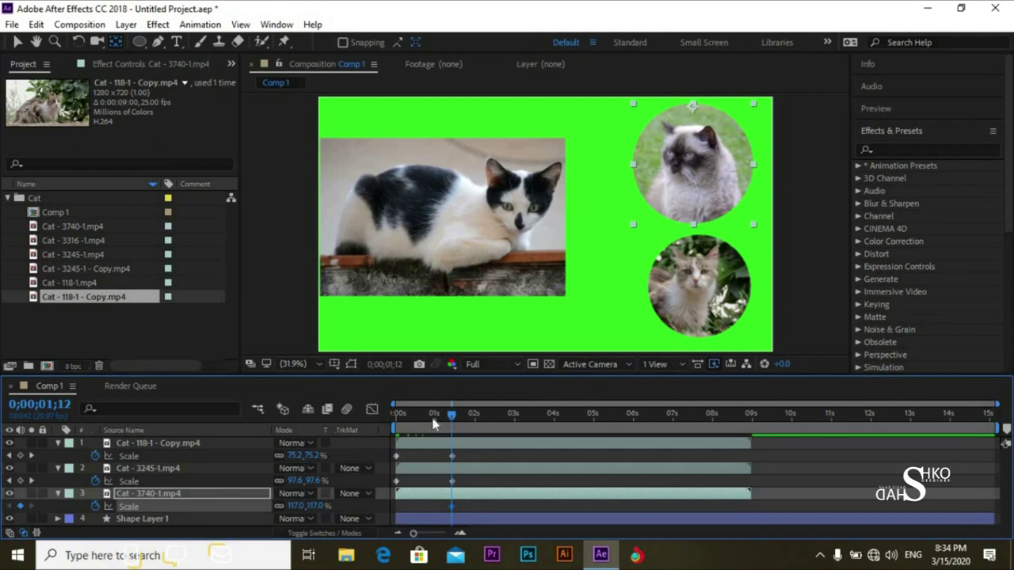
Set the Cat - 3740-1.mp4 layer's scale to 1% at the composition start, 0;00;00;00
drag(450, 419, 382, 420)
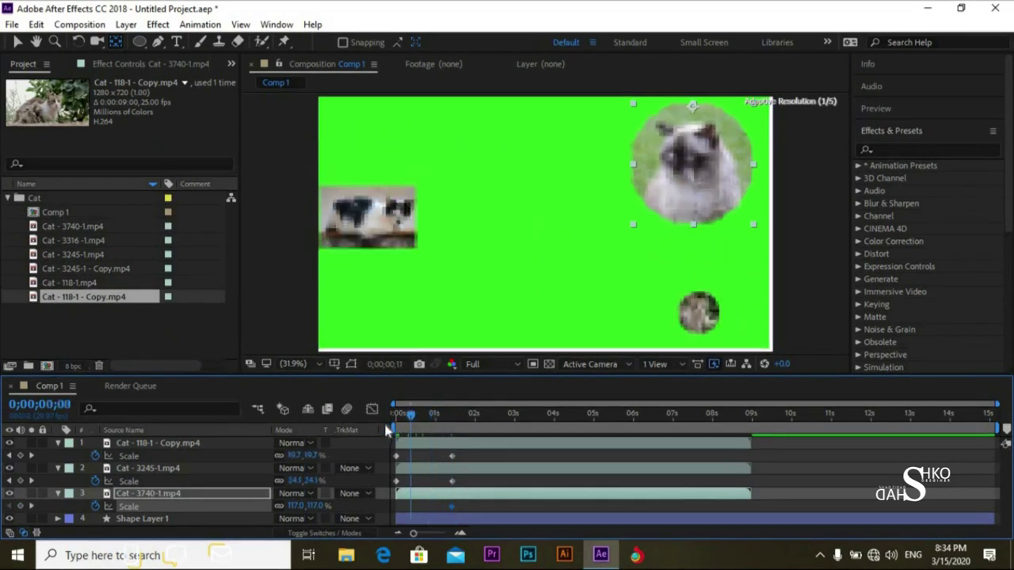
click(295, 505)
drag(295, 505, 279, 508)
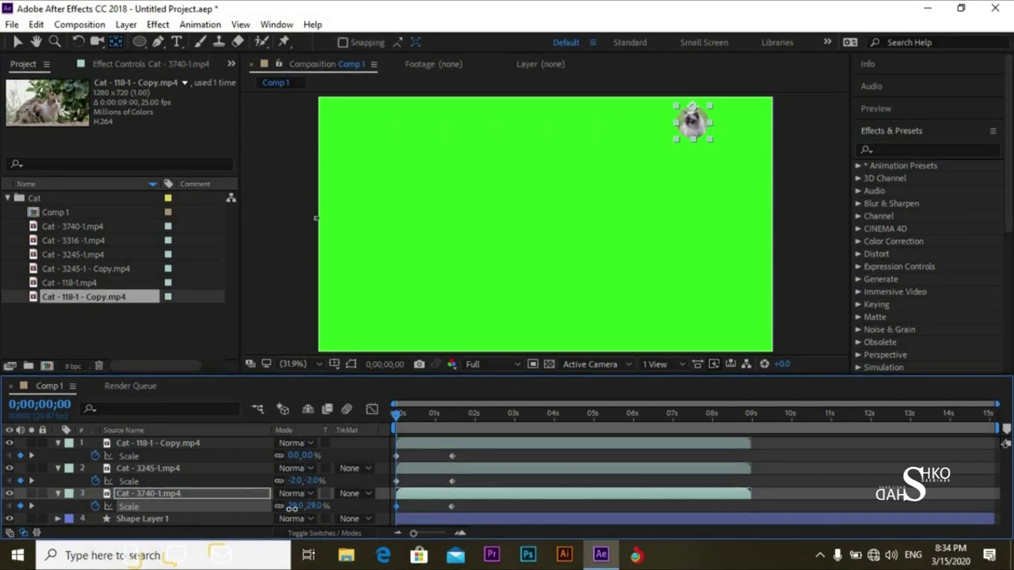
key(ctrl+a)
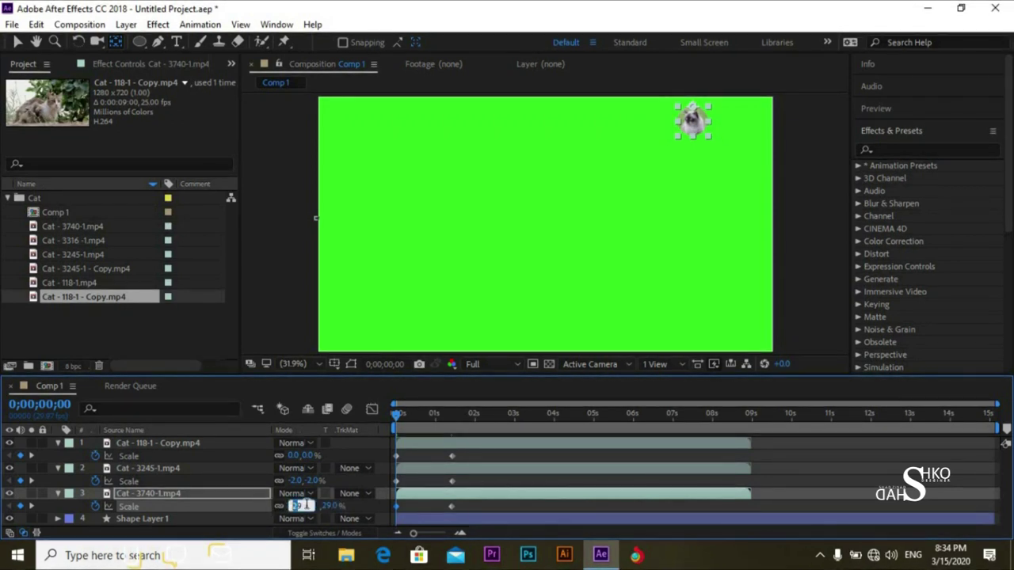
text(10)
key(Return)
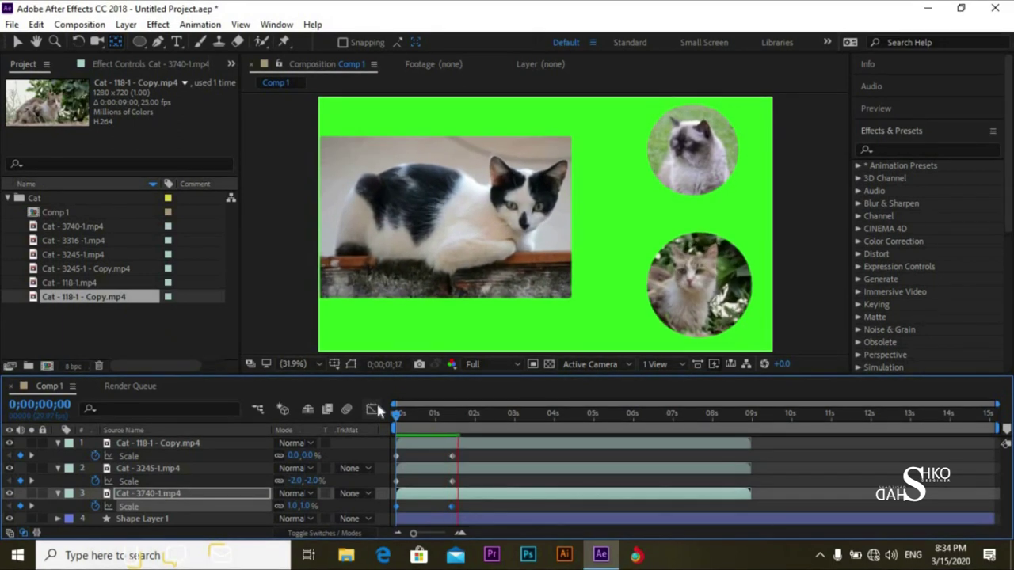
Play the composition from the start to preview the scale-in animation of all three masked cat videos
key(space)
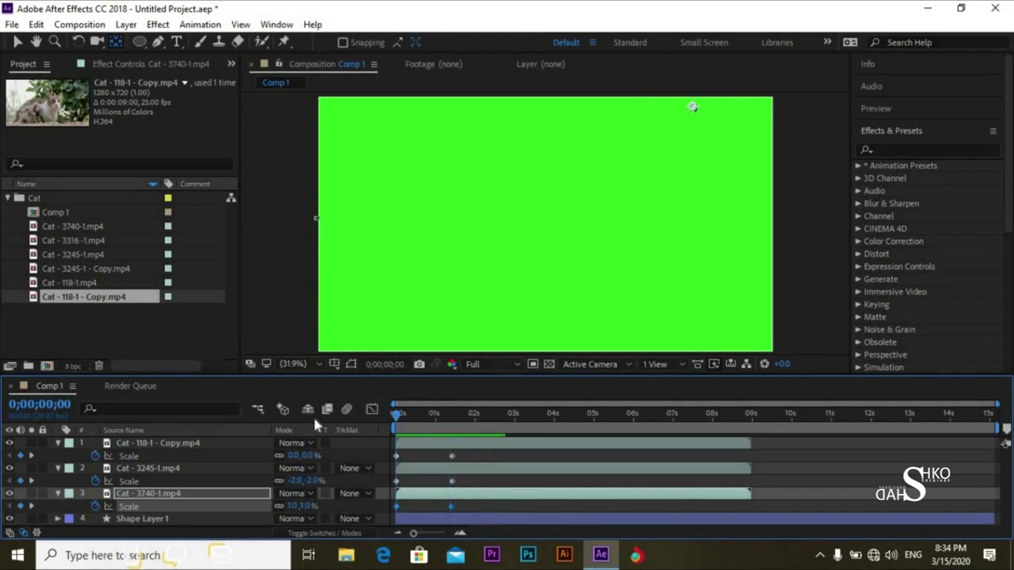
key(space)
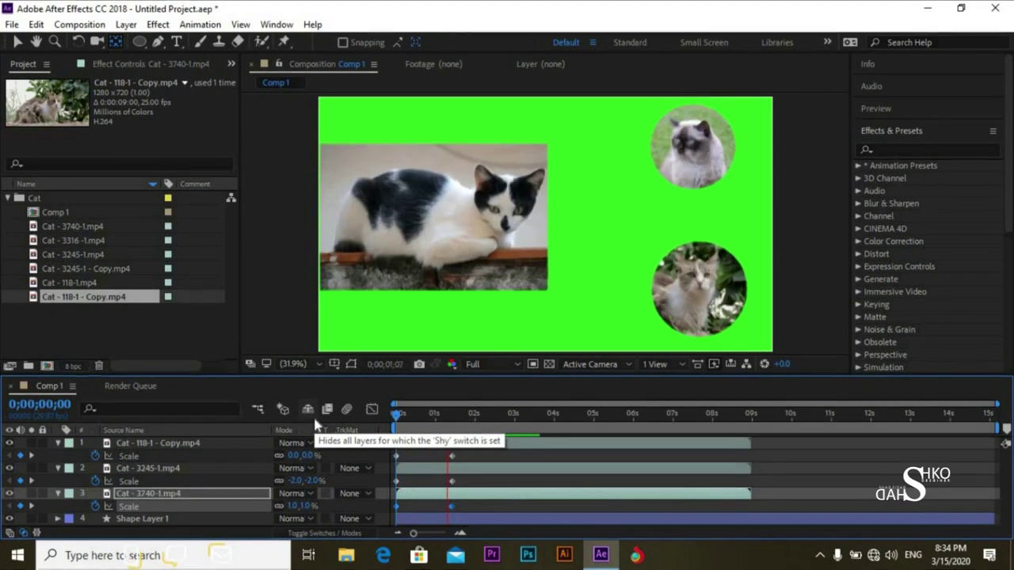
key(space)
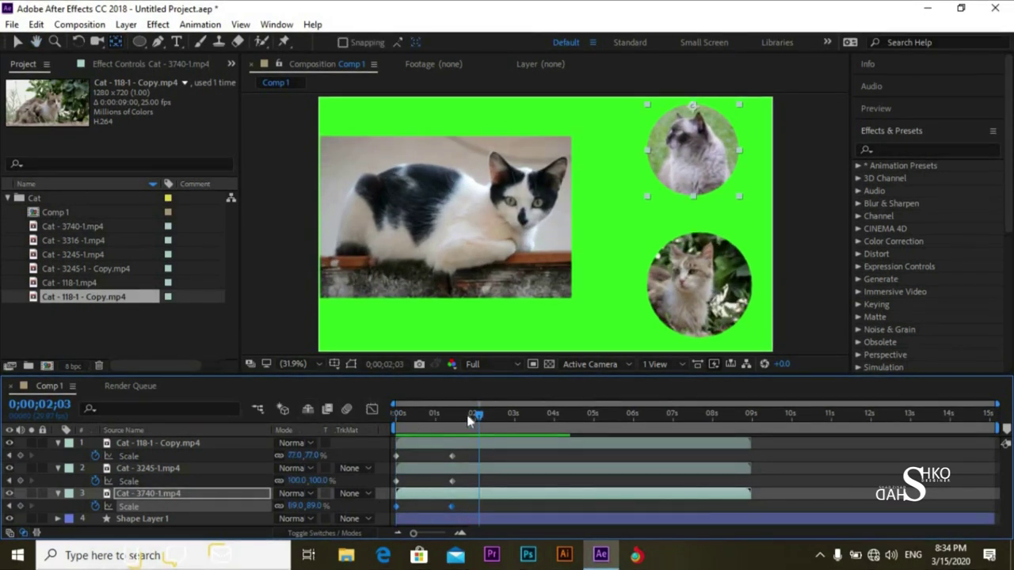
Play back the Scale animation of the three cat clips from the start, selecting the Cat - 3245-1.mp4 layer between previews
drag(470, 415, 378, 415)
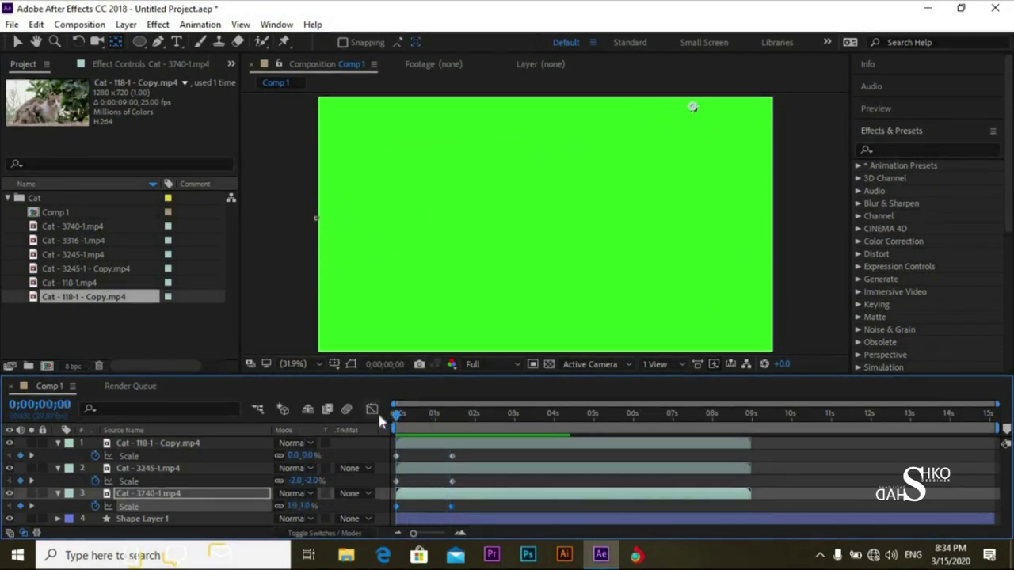
key(space)
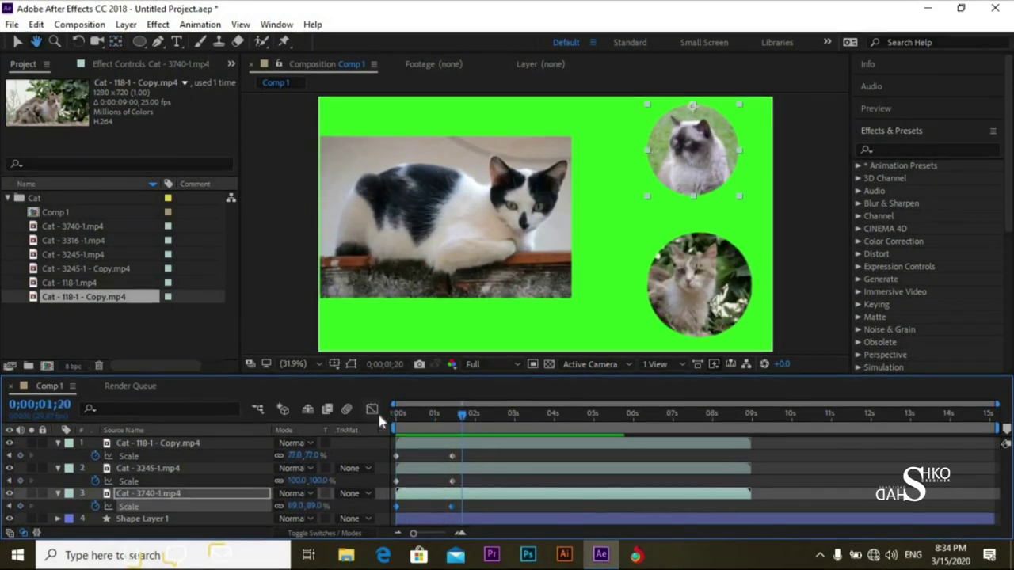
click(520, 505)
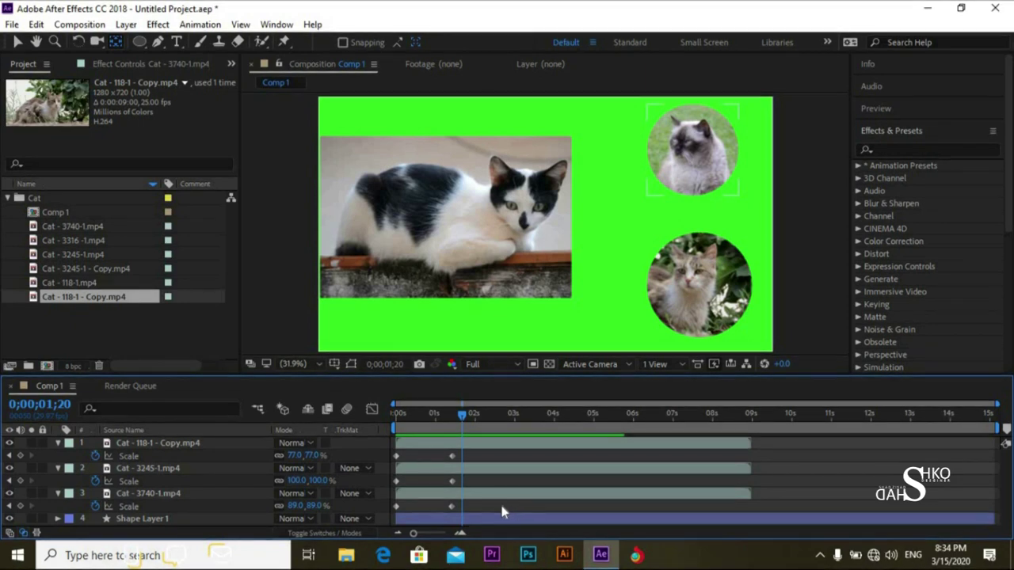
click(191, 469)
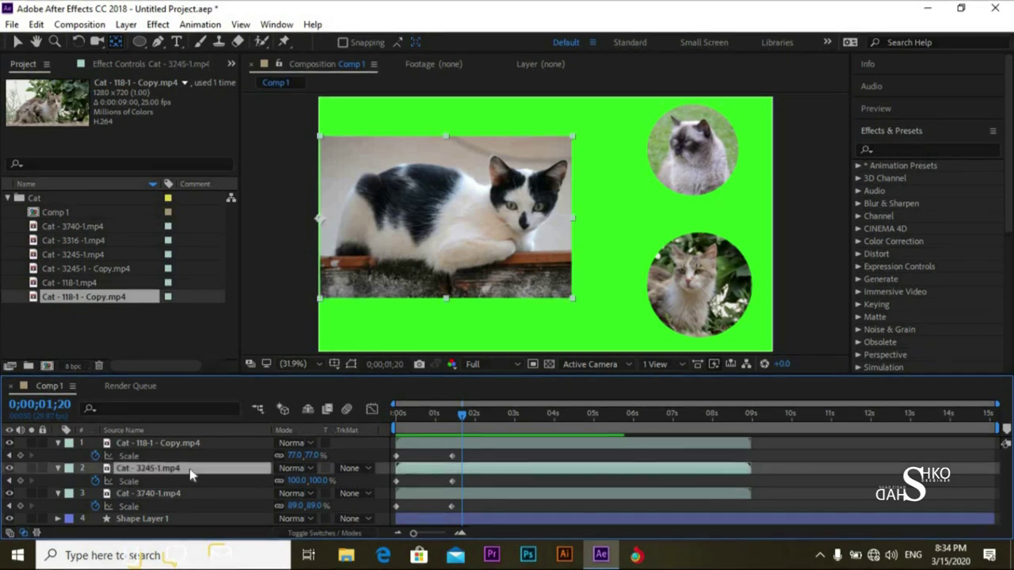
drag(459, 405, 369, 426)
key(space)
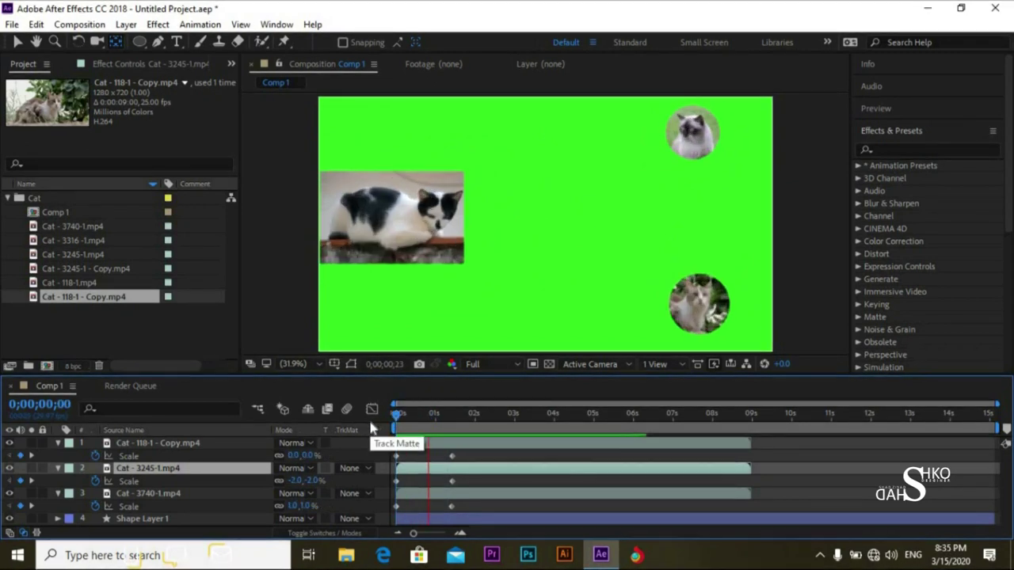
Park the playhead at 0;00;01;00 and show the speed graph of the Cat - 3245-1.mp4 layer's two Scale keyframes in the Graph Editor
drag(460, 420, 435, 419)
drag(473, 485, 396, 489)
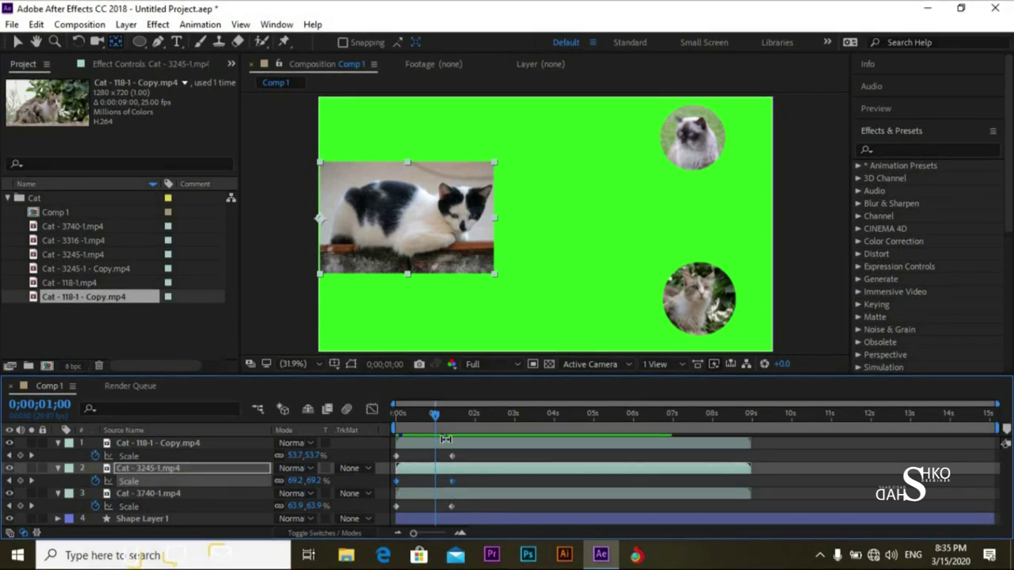
click(373, 408)
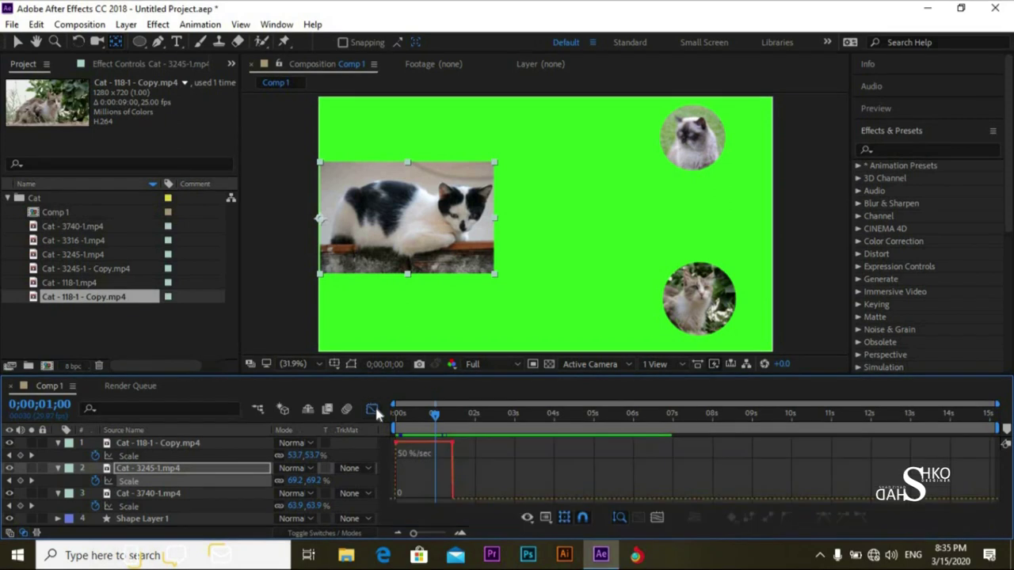
right_click(463, 454)
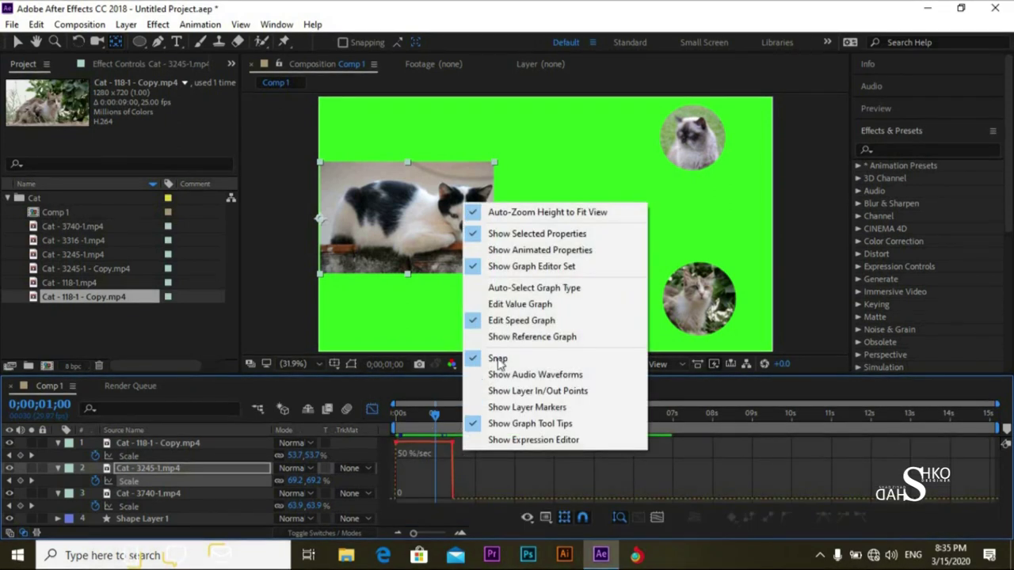
right_click(472, 485)
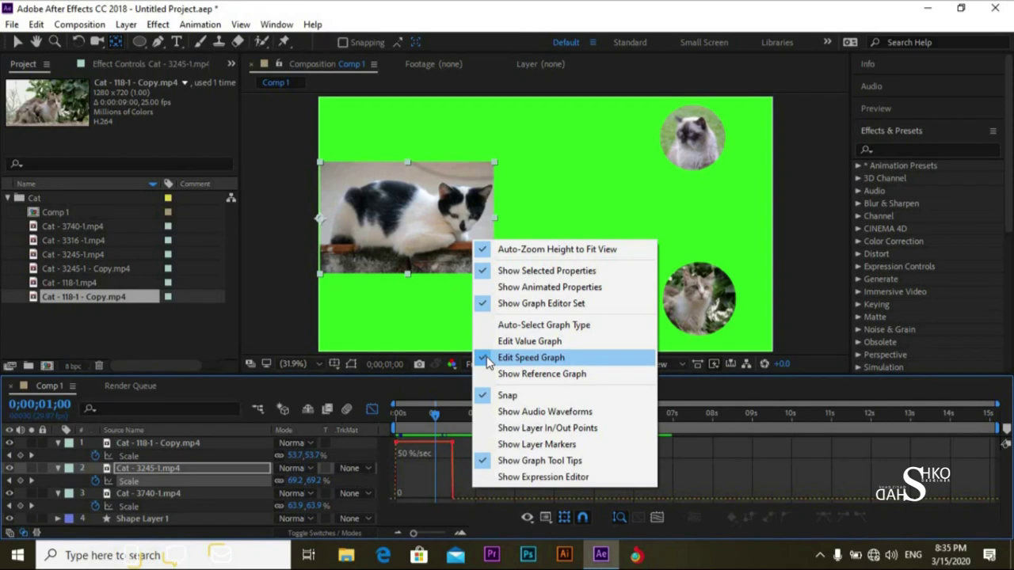
click(436, 459)
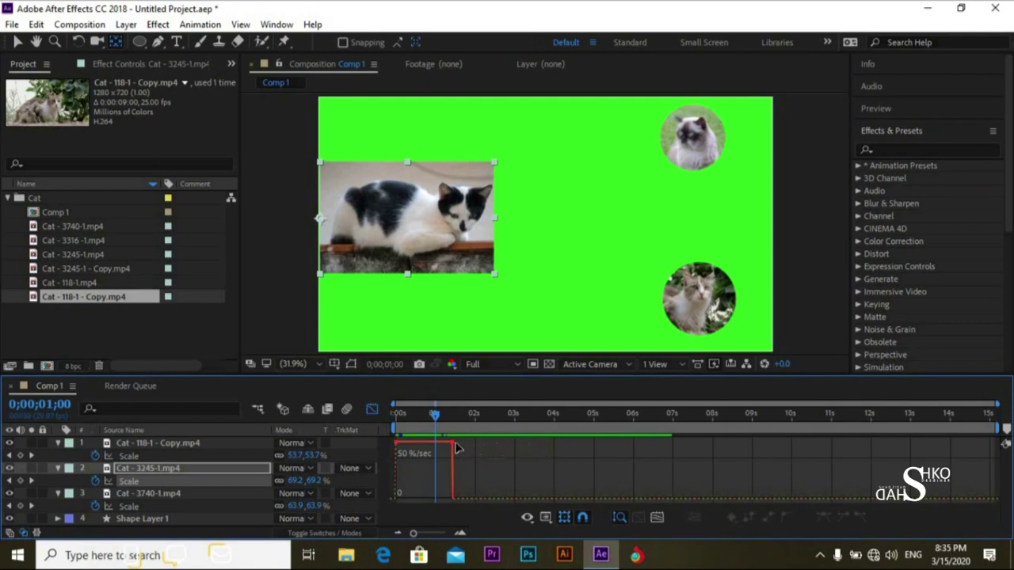
Pull Cat - 3245-1.mp4's last Scale keyframe back to about 1.2 seconds, lower its speed to about 50 %/sec, and preview the motion from the start
click(452, 447)
drag(453, 456, 444, 470)
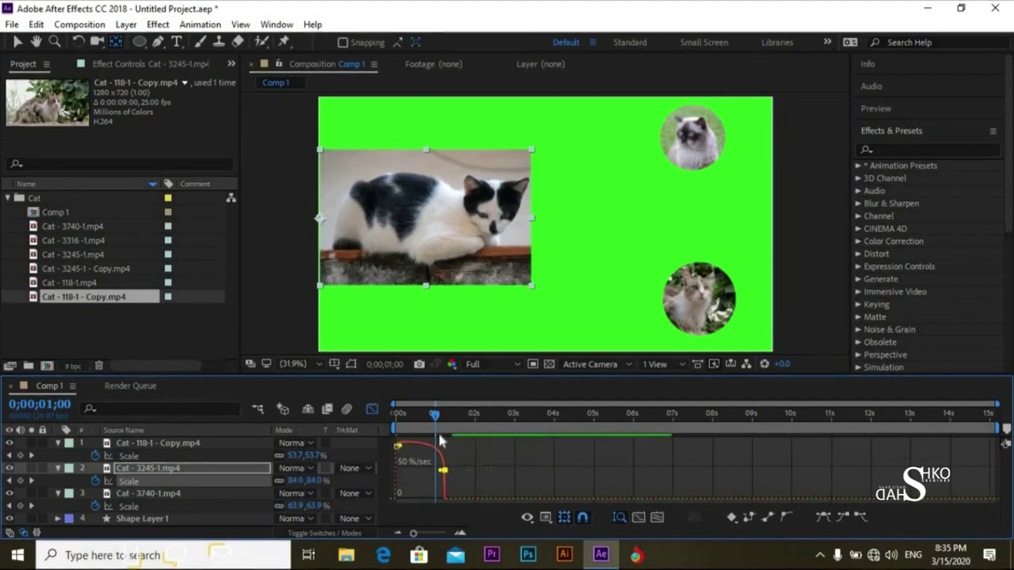
drag(435, 414, 371, 428)
key(space)
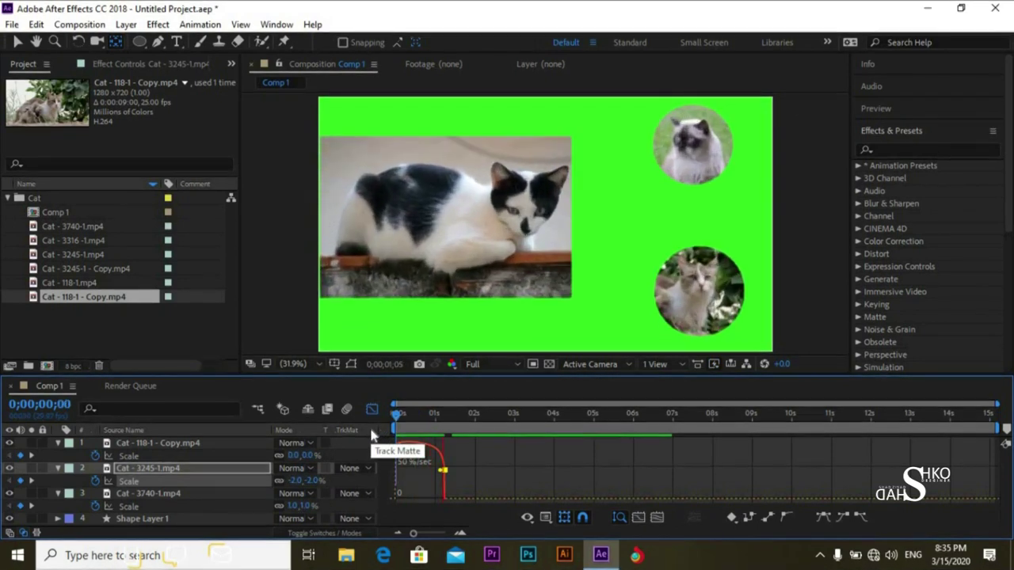
key(space)
key(space)
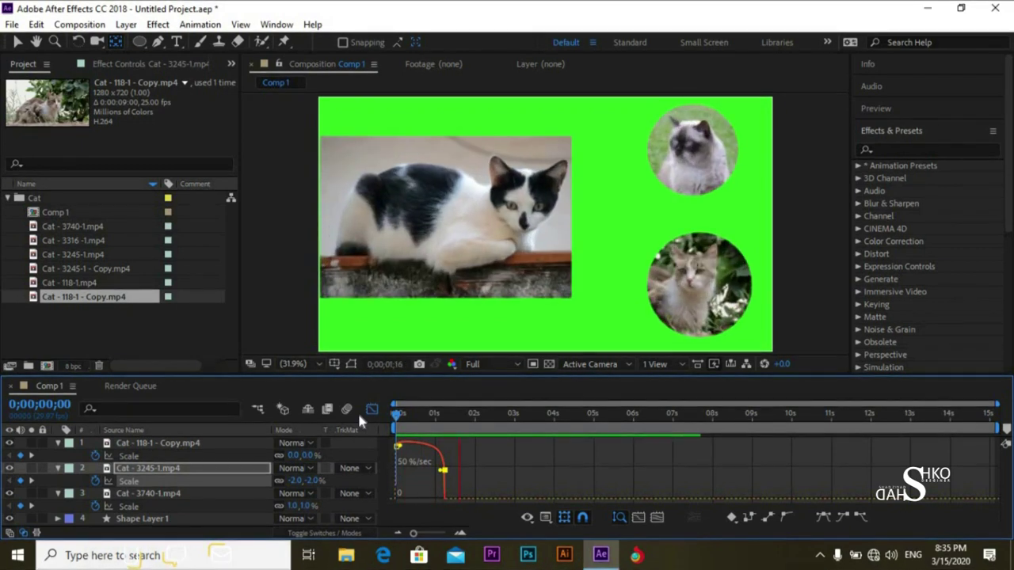
drag(460, 412, 368, 408)
key(space)
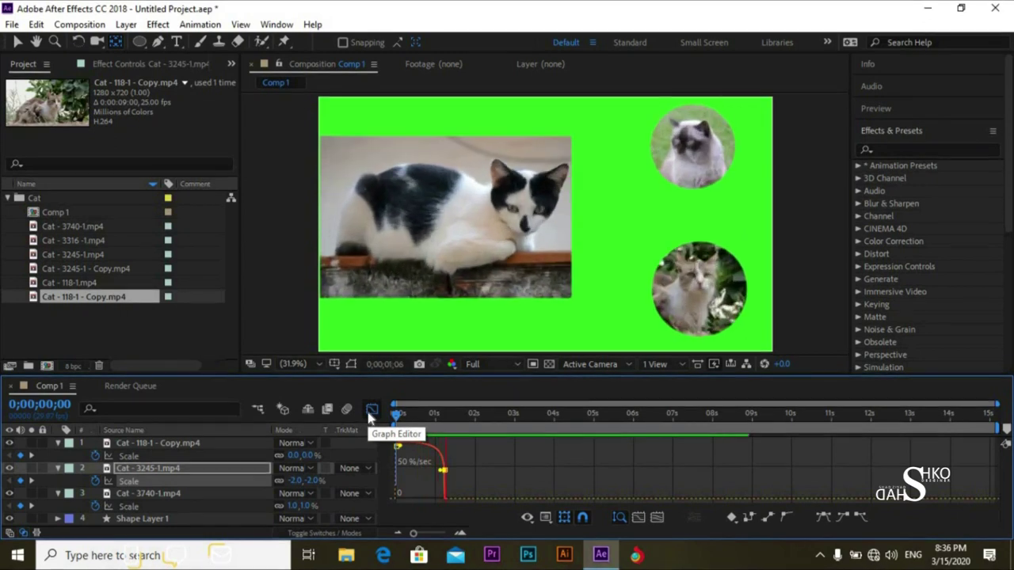
key(space)
Reshape the Cat - 3245-1.mp4 speed graph into a sharp early peak easing to zero at 0;00;01;23, and preview it from the start
drag(442, 473, 431, 499)
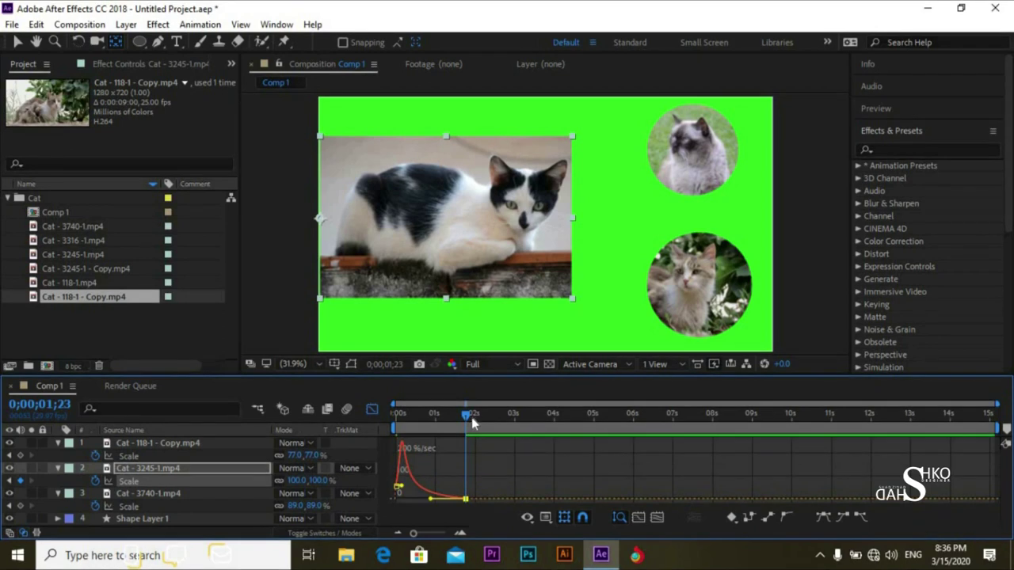
click(424, 414)
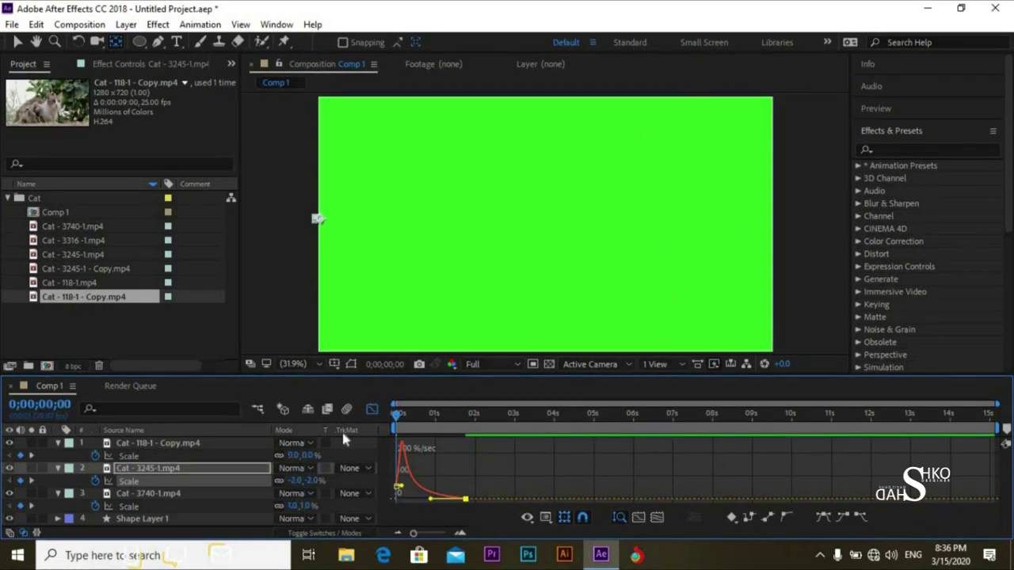
key(space)
drag(436, 414, 396, 413)
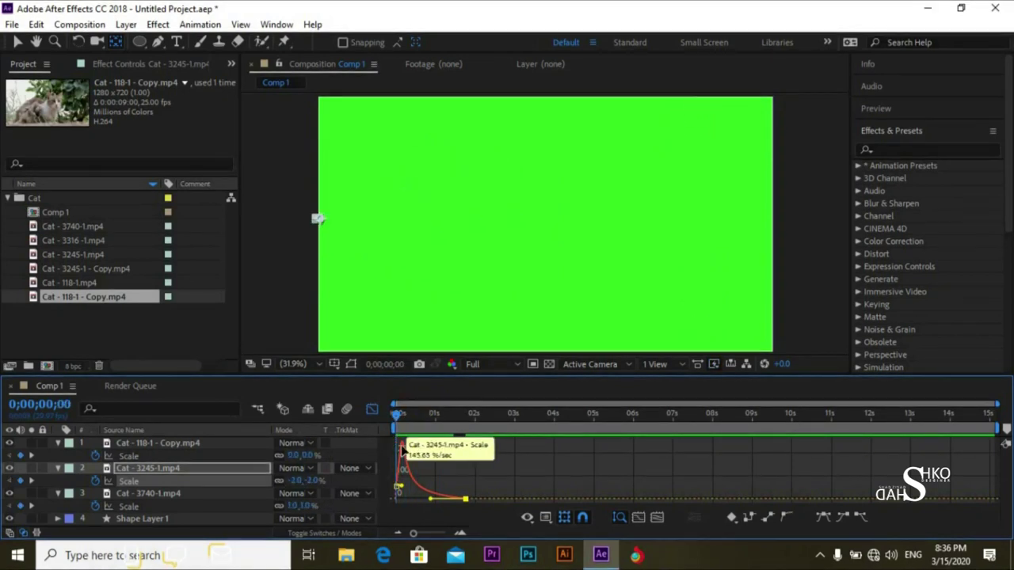
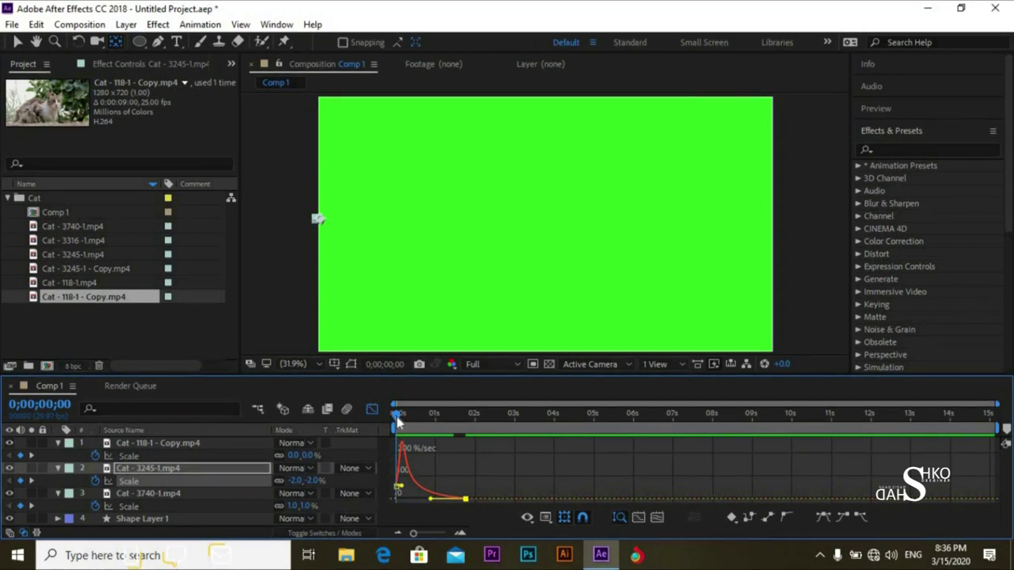
drag(396, 413, 397, 413)
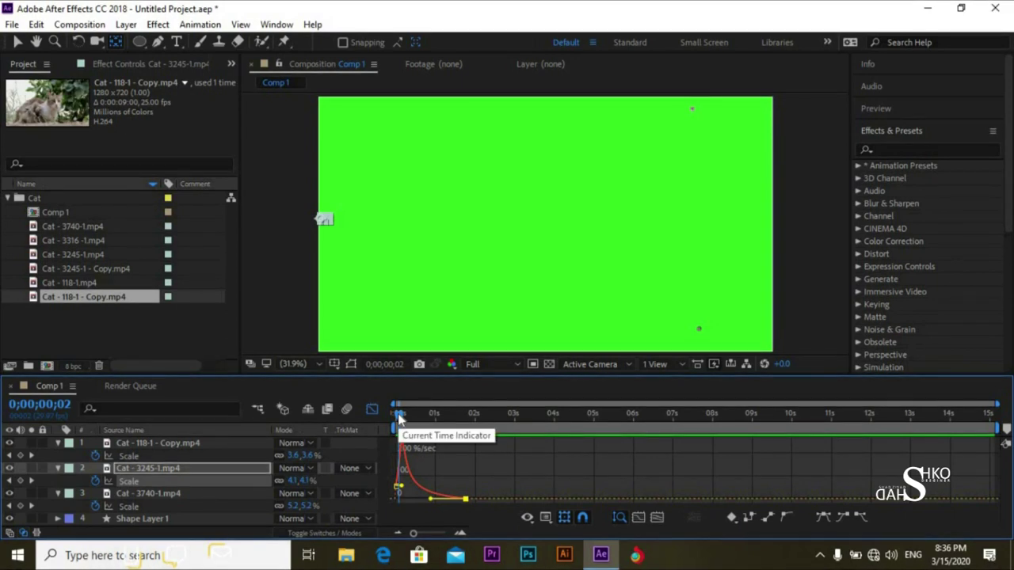
drag(397, 414, 396, 414)
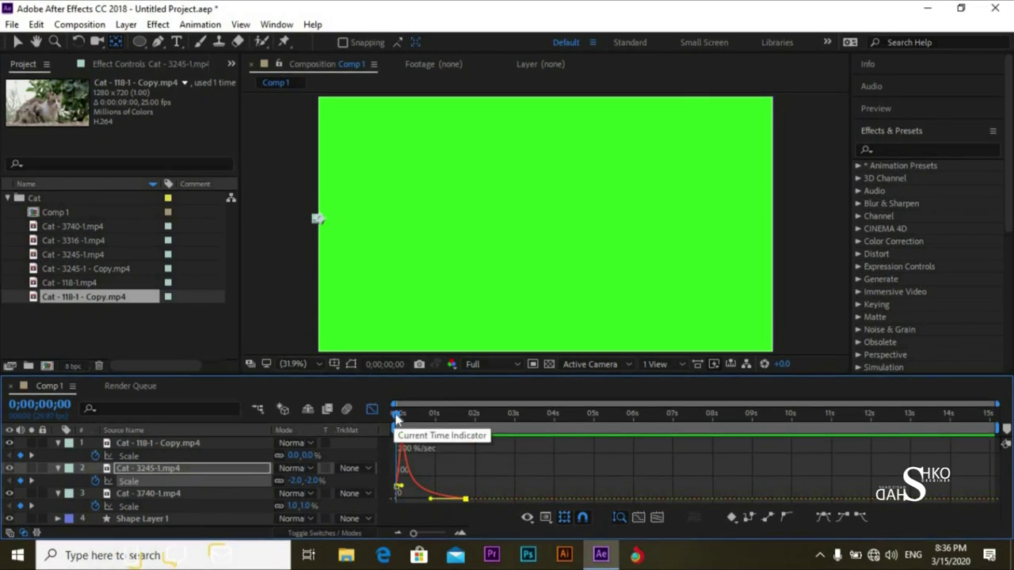
key(space)
key(space)
drag(450, 417, 401, 416)
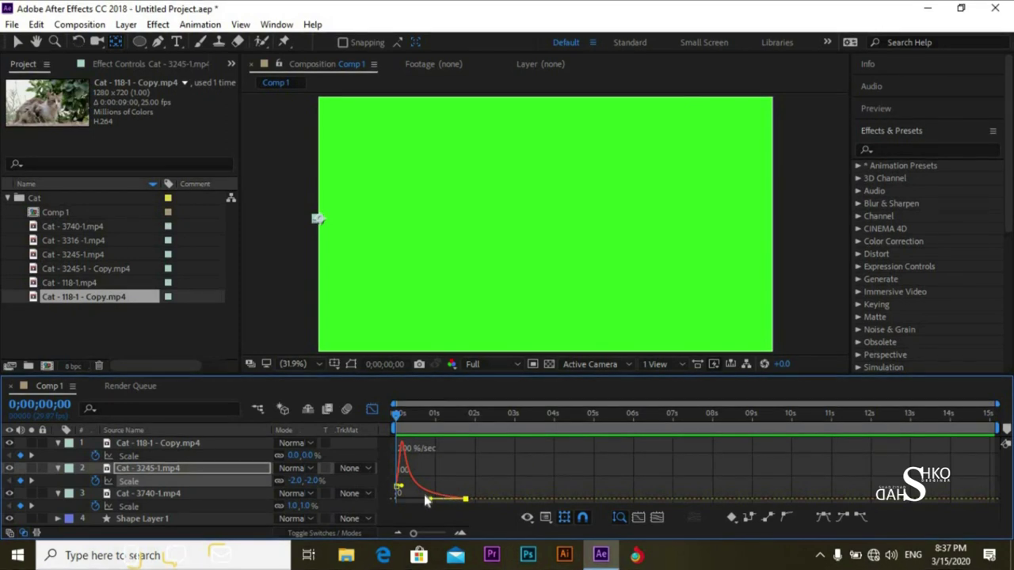
Soften the Cat - 3245-1.mp4 Scale speed curve into a steadier slowdown with shorter easing, and preview it from the start
drag(444, 507, 438, 462)
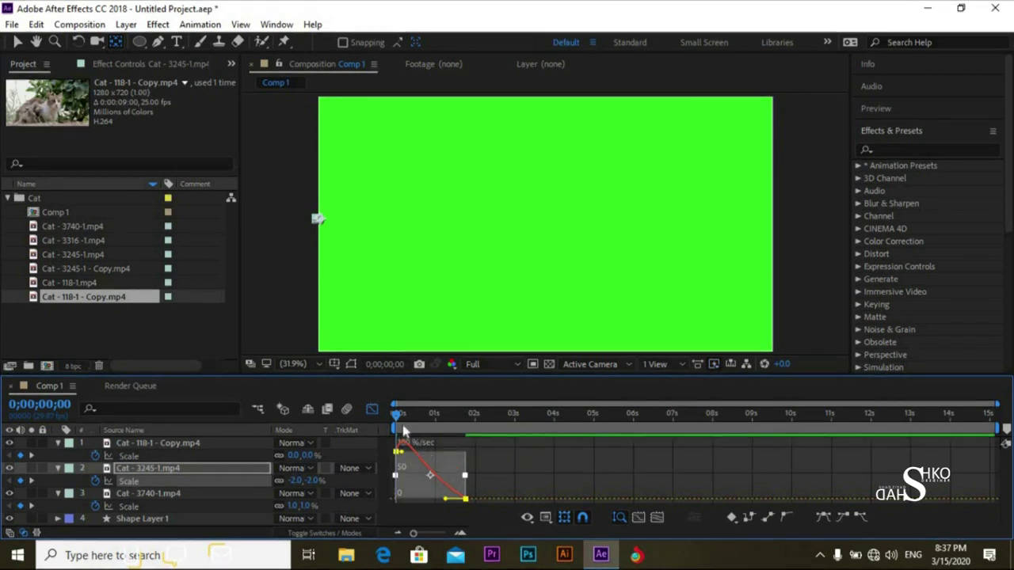
key(space)
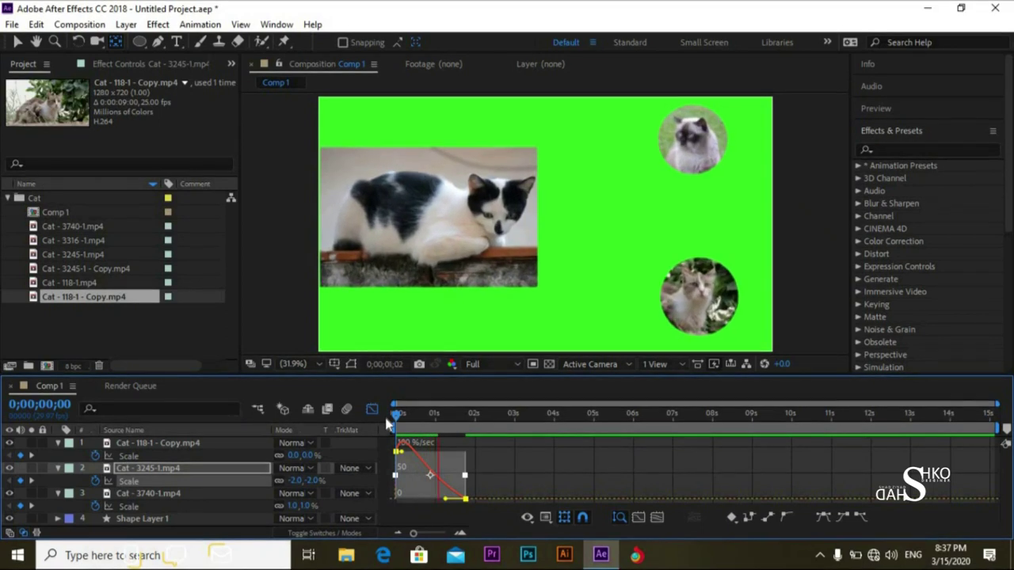
key(space)
drag(485, 420, 396, 419)
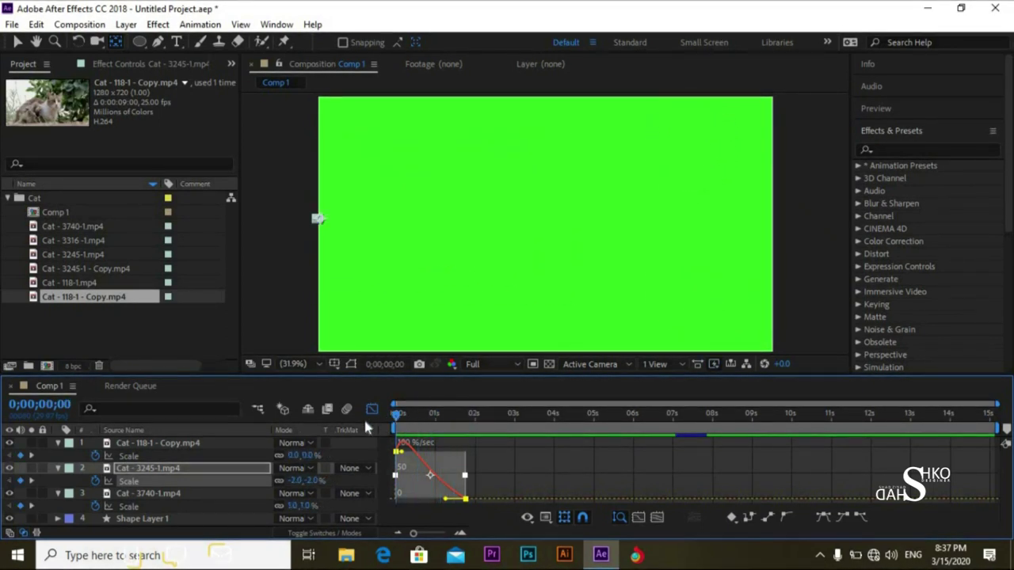
key(space)
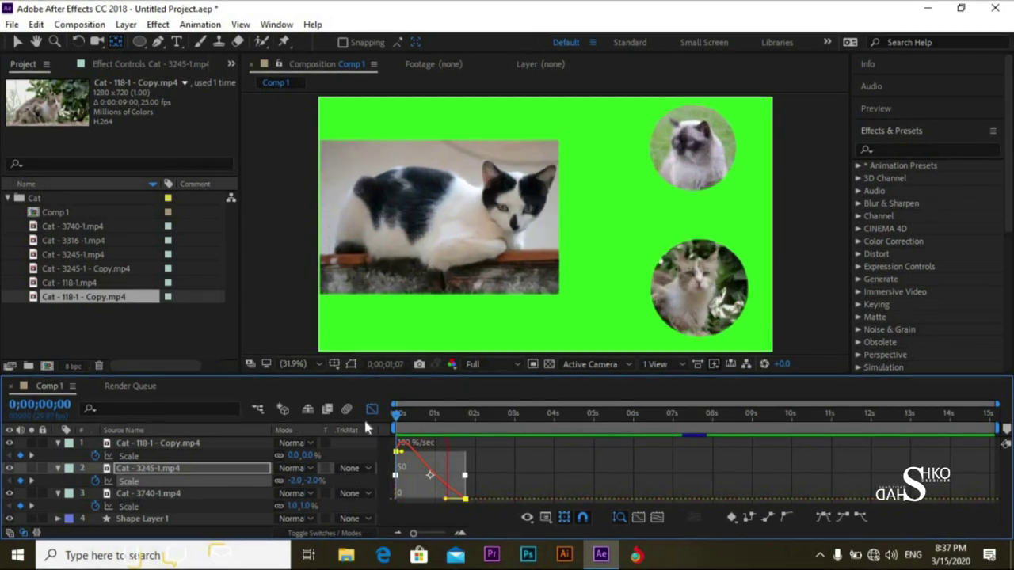
key(space)
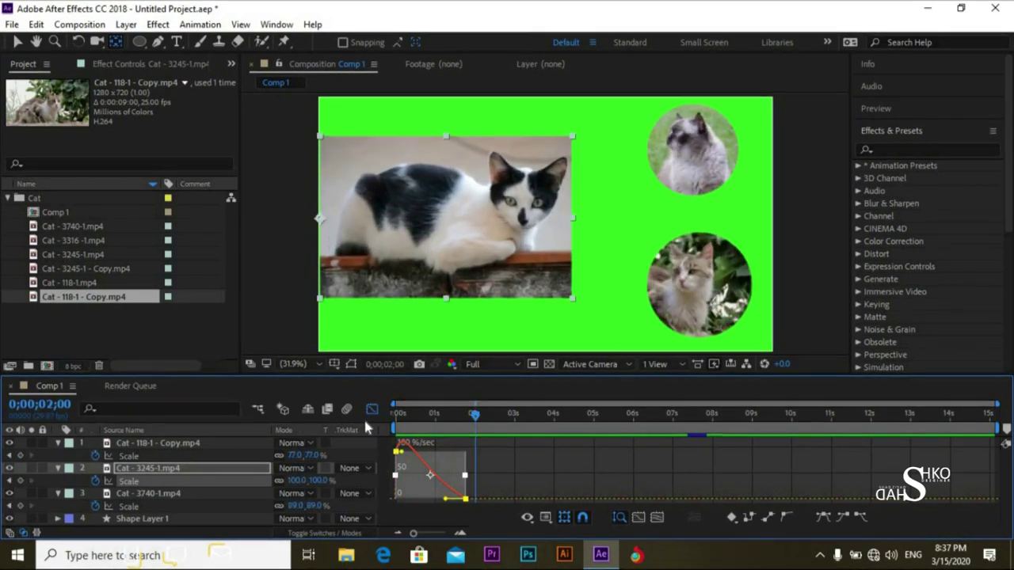
Deselect the keyframes, collapse the Cat - 3245-1.mp4 layer's properties and close the Graph Editor
click(525, 474)
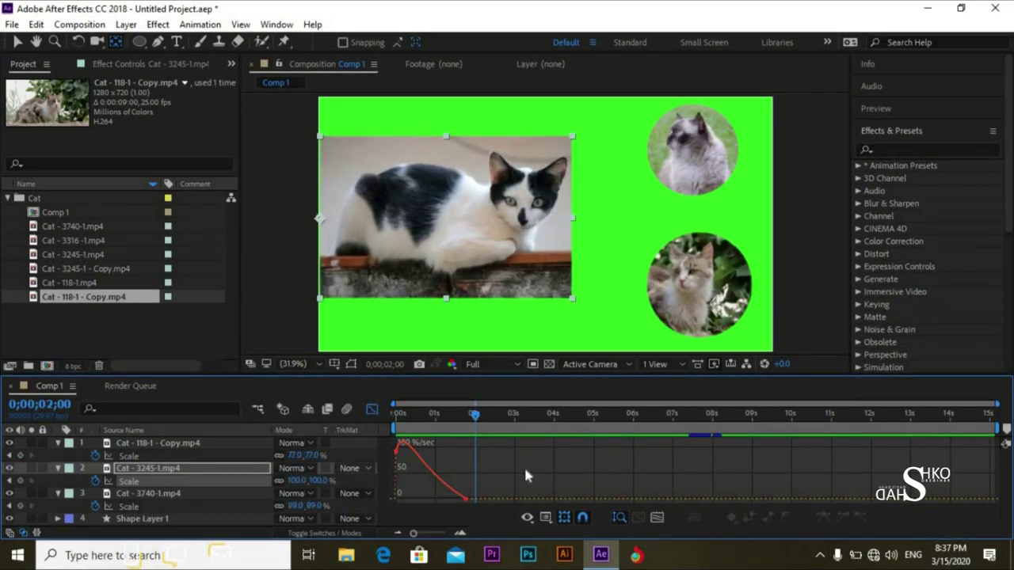
click(59, 468)
click(374, 409)
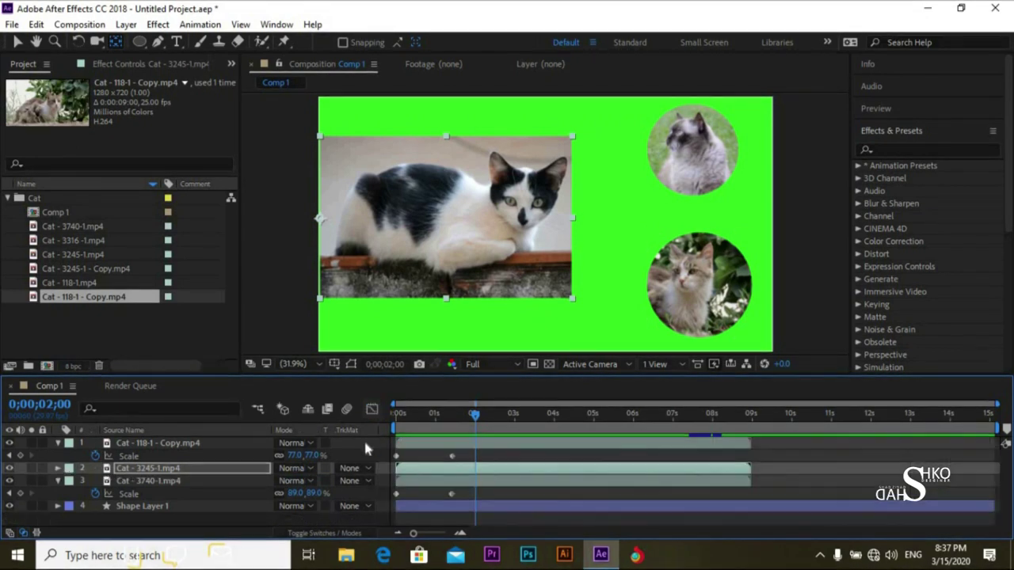
In the Scale speed graph of the Cat - 3740-1.mp4 layer, pull the last keyframe back to about 1 second and lower its speed
click(211, 482)
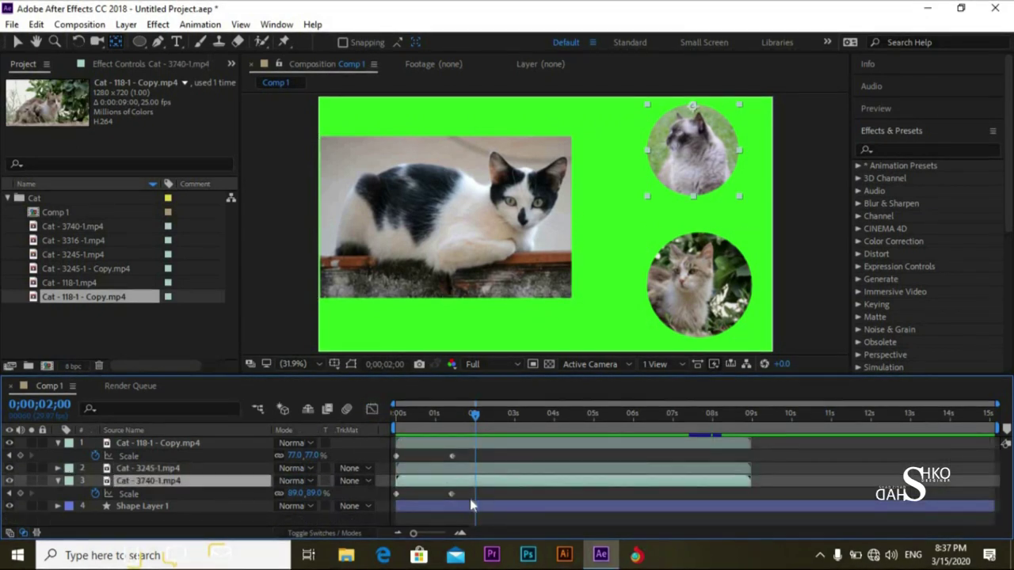
drag(474, 494, 388, 497)
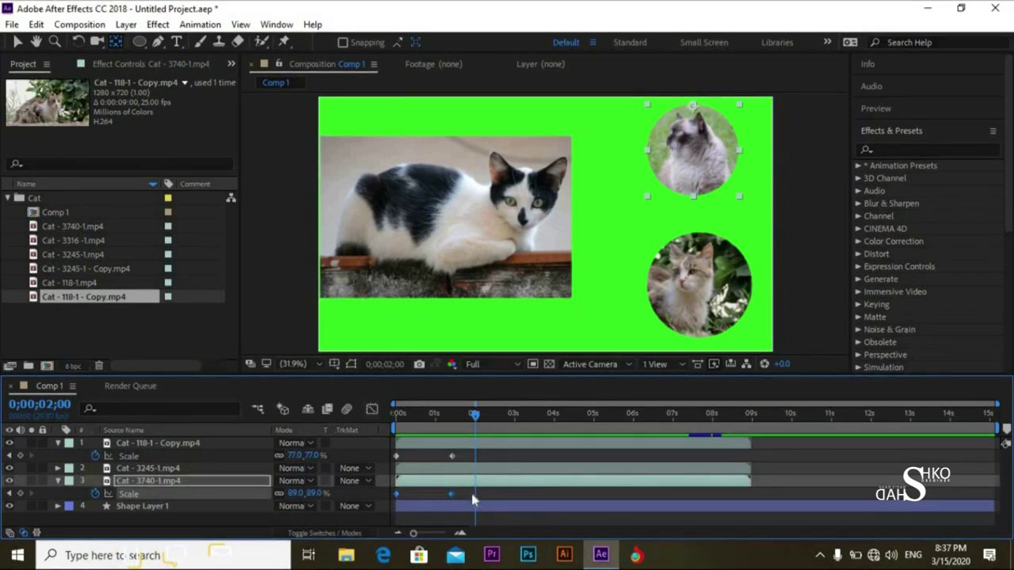
click(372, 409)
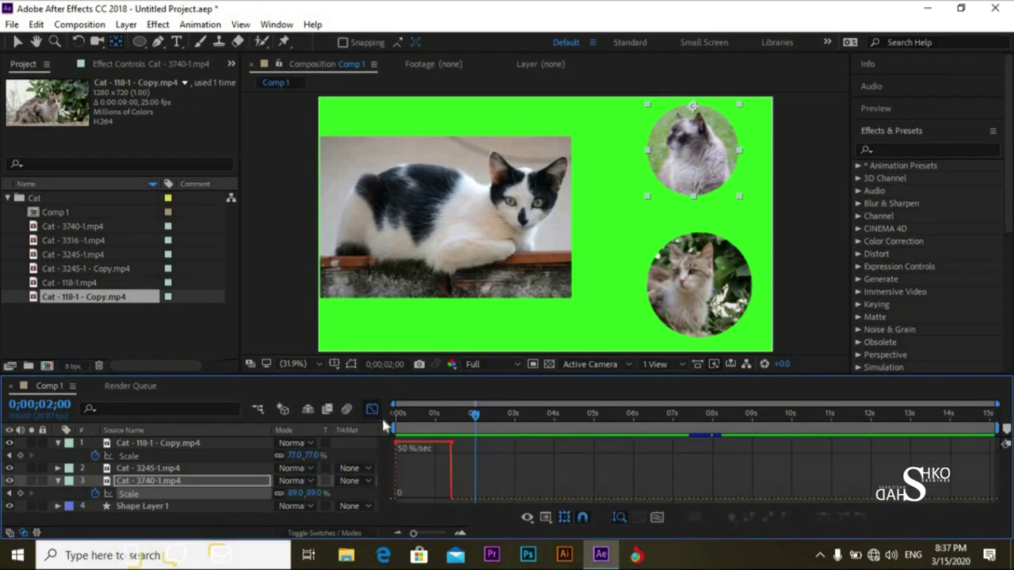
drag(451, 448, 436, 478)
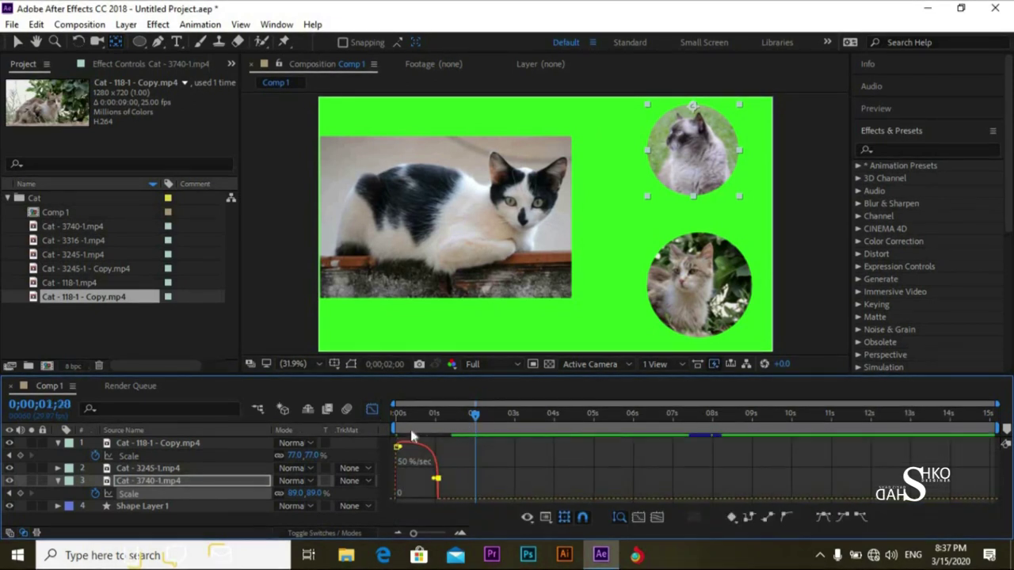
Preview the composition from the start to check the Cat - 3740-1.mp4 layer's adjusted scale motion
key(Home)
key(space)
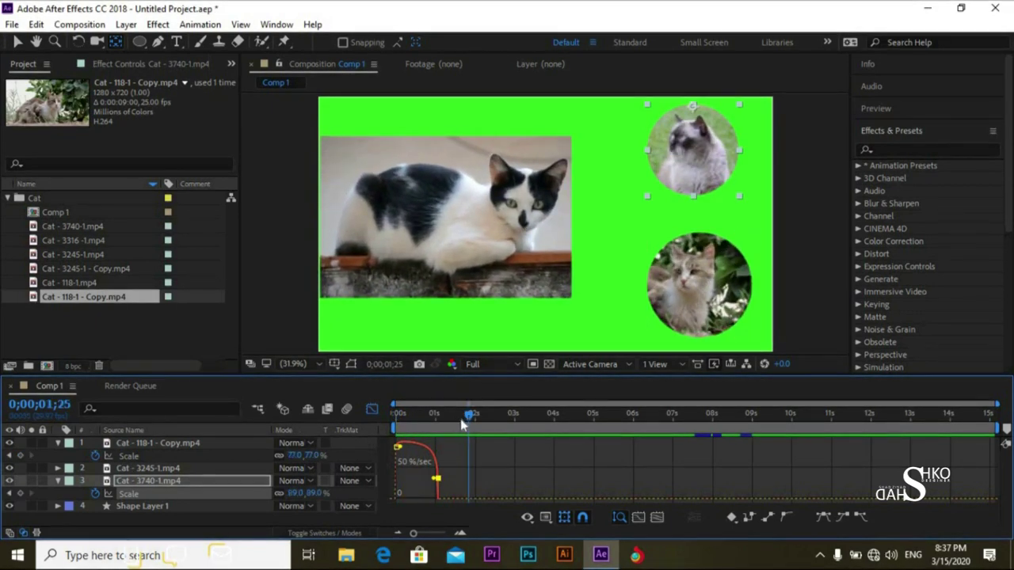
key(space)
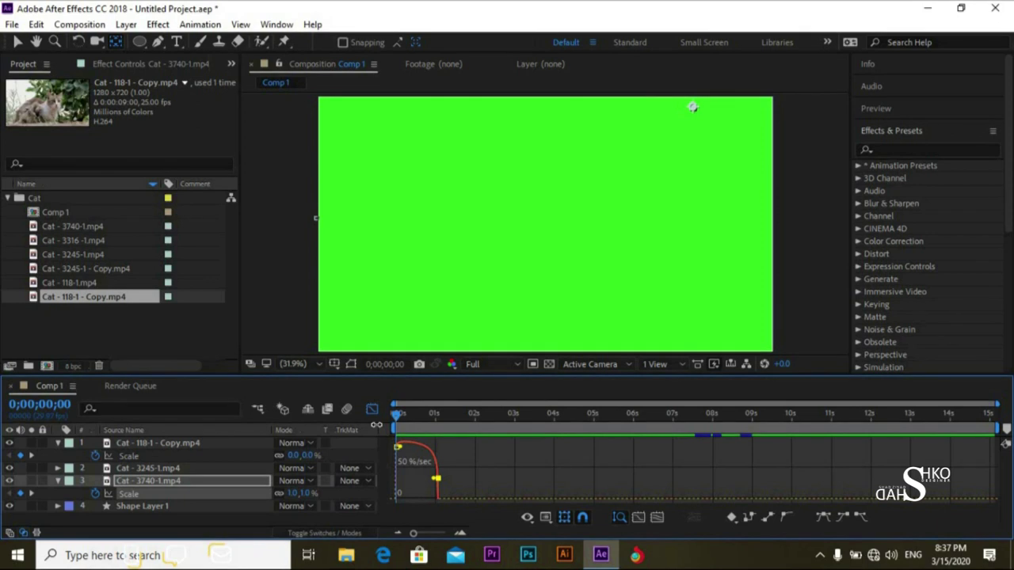
key(space)
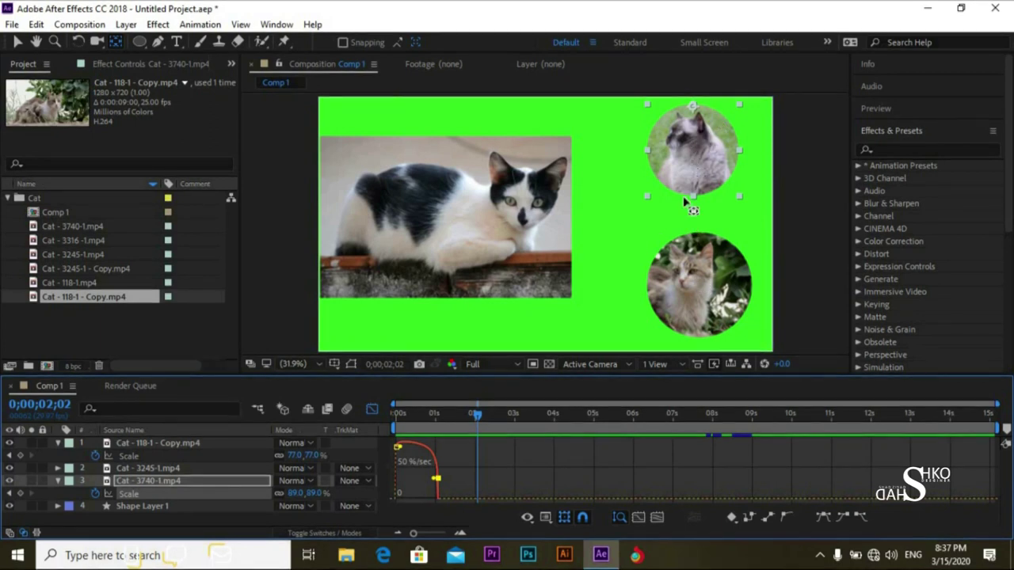
In the Scale speed graph of Cat - 118-1 - Copy.mp4, pull the last keyframe back to 0;00;00;26, lower its speed to about 11 %/sec, and preview
click(56, 480)
click(143, 445)
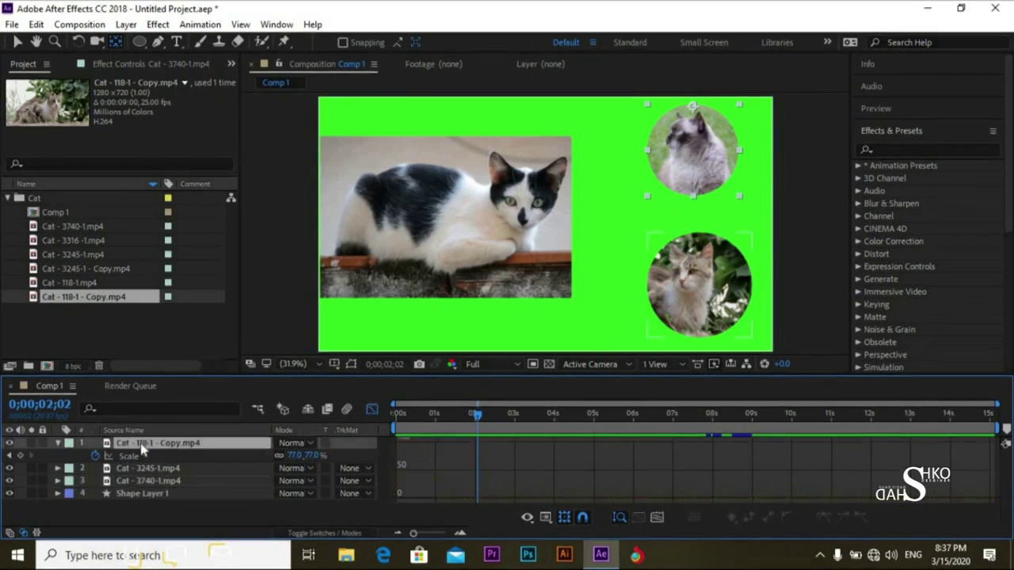
click(366, 413)
drag(400, 462, 341, 455)
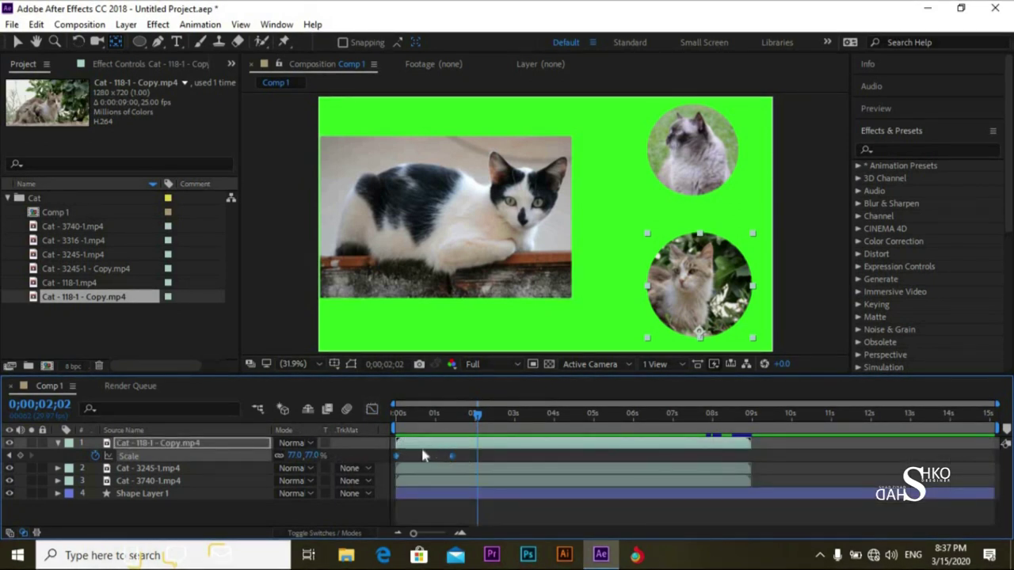
click(371, 411)
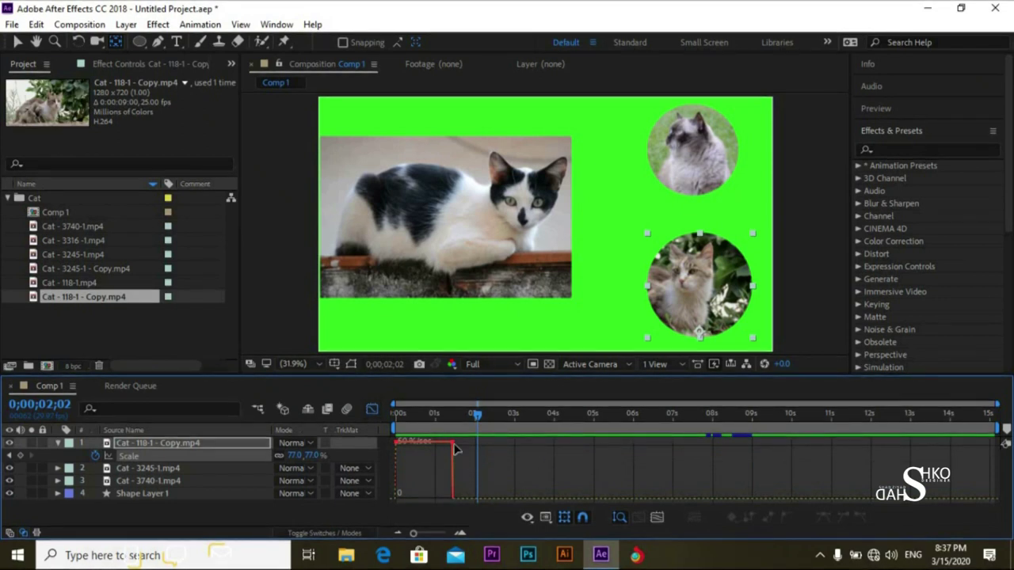
drag(454, 446, 428, 492)
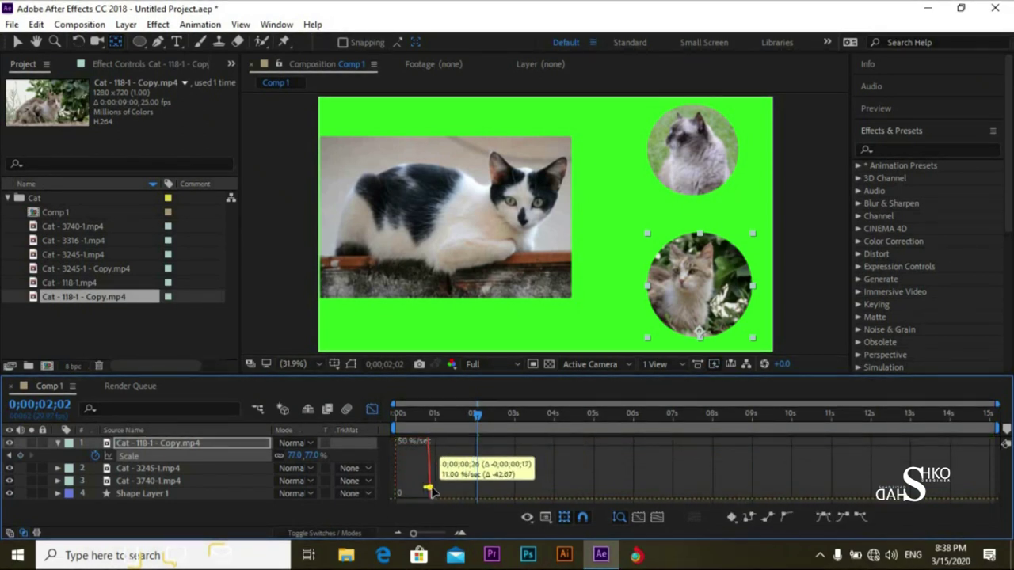
key(Home)
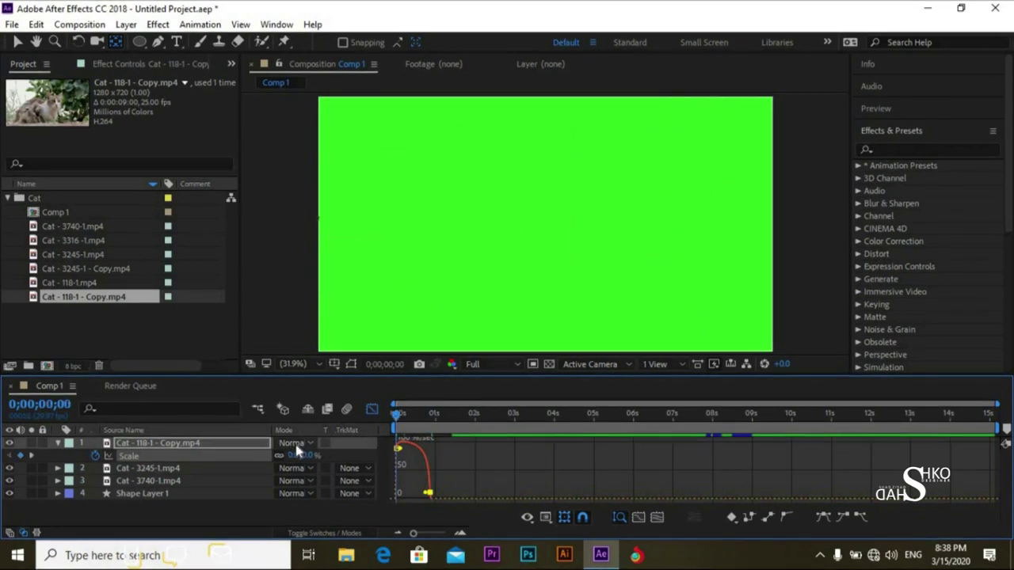
key(space)
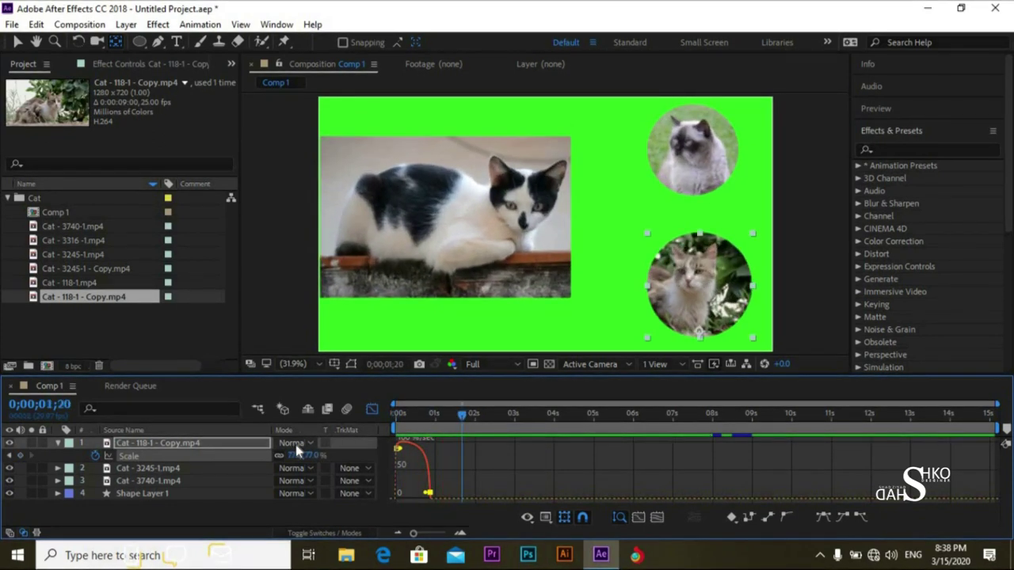
Lengthen the easing into the last Scale keyframe of Cat - 118-1 - Copy.mp4, bring its speed to about zero, and preview from the start
drag(423, 495, 400, 501)
key(Home)
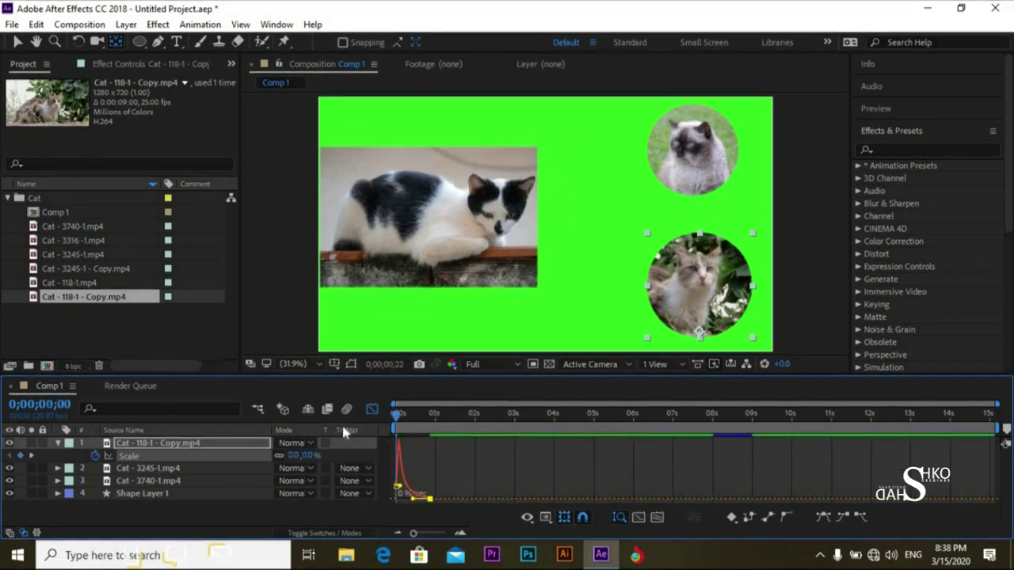
key(space)
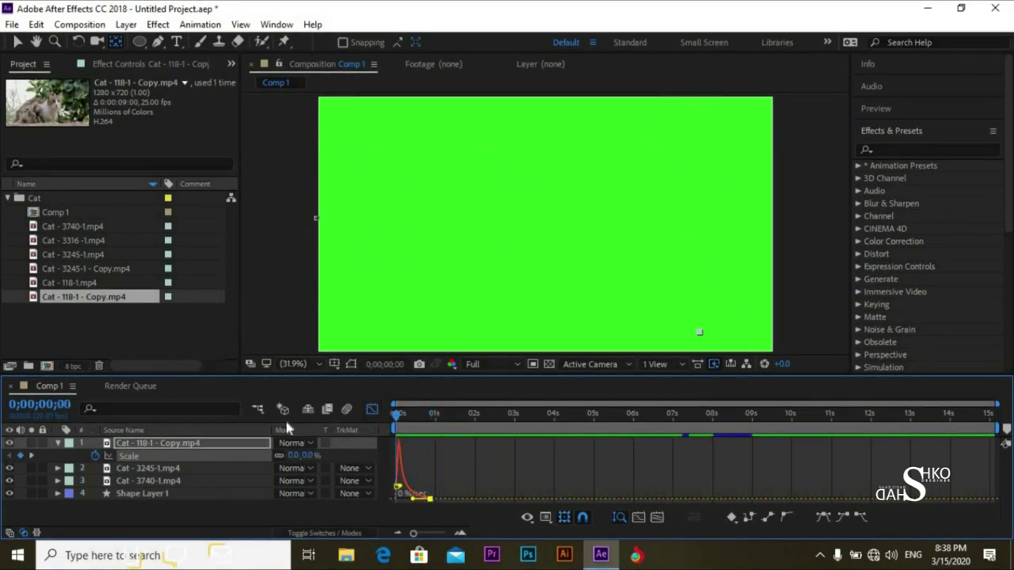
key(space)
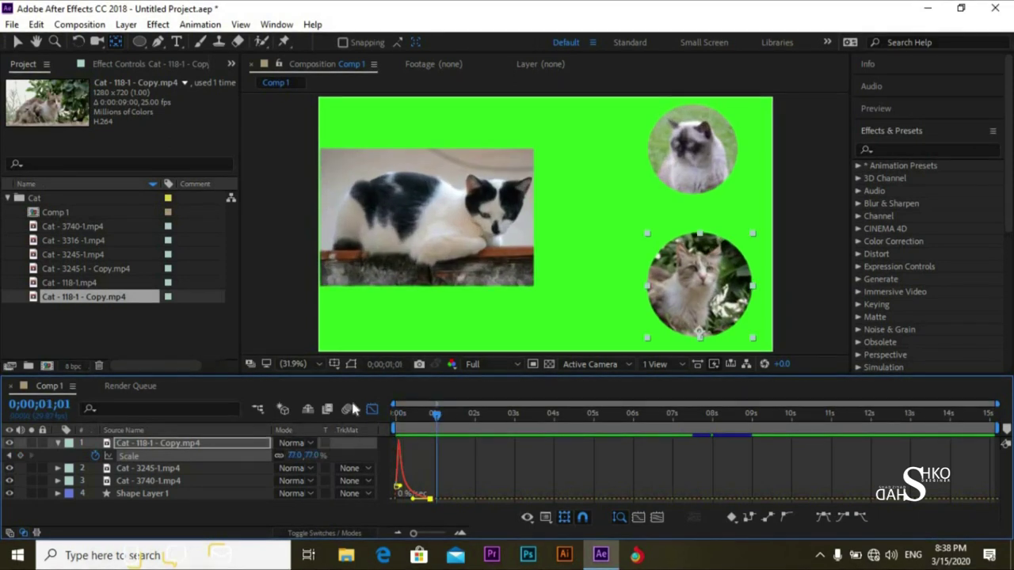
Return to the start of the composition and compare the Scale speed curve at wide and single-frame timeline zoom levels
drag(435, 413, 405, 417)
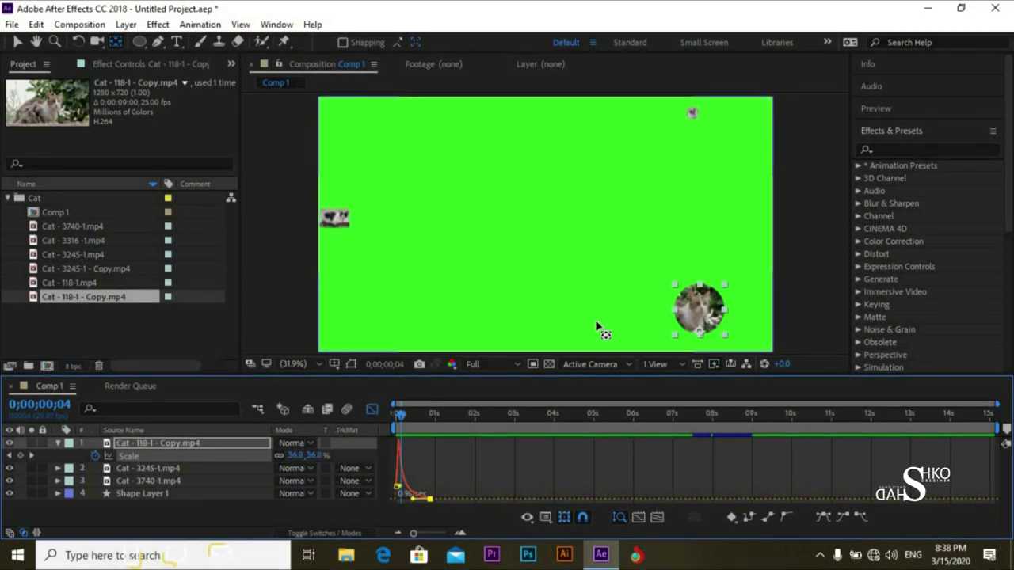
drag(401, 410, 397, 416)
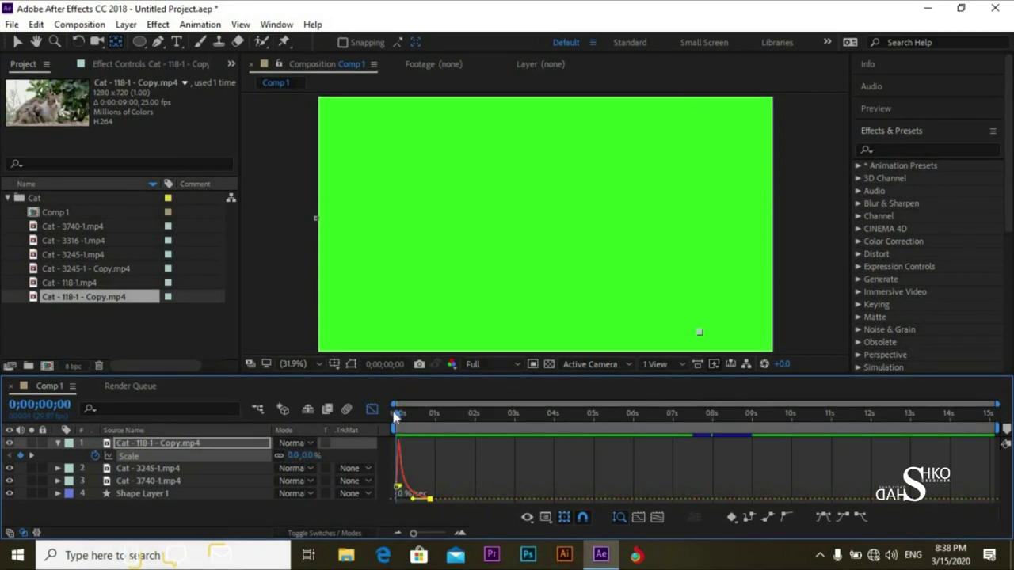
scroll(395, 414, up, 5)
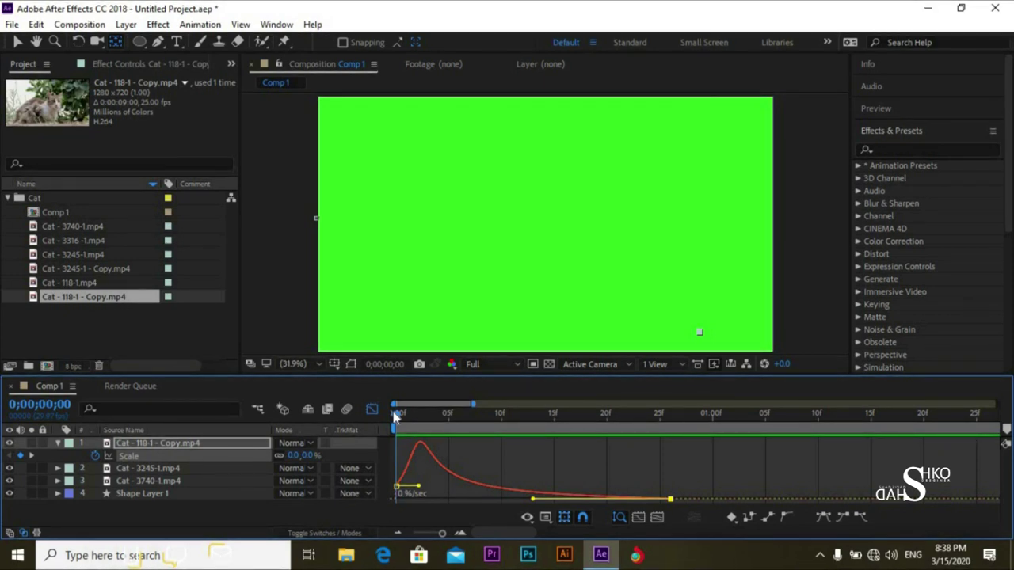
key(equal)
key(equal)
key(equal)
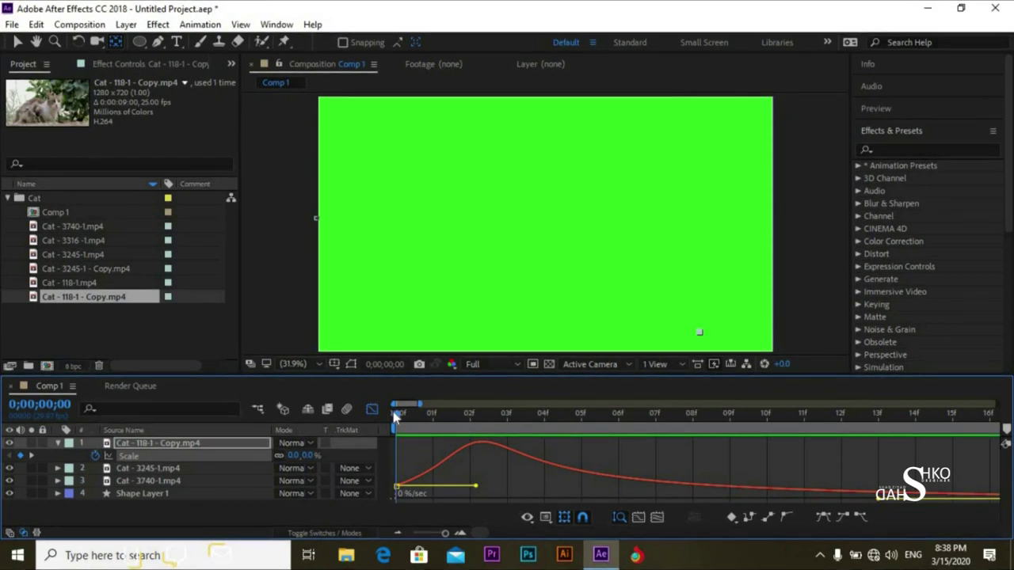
key(minus)
key(minus)
key(minus)
key(minus)
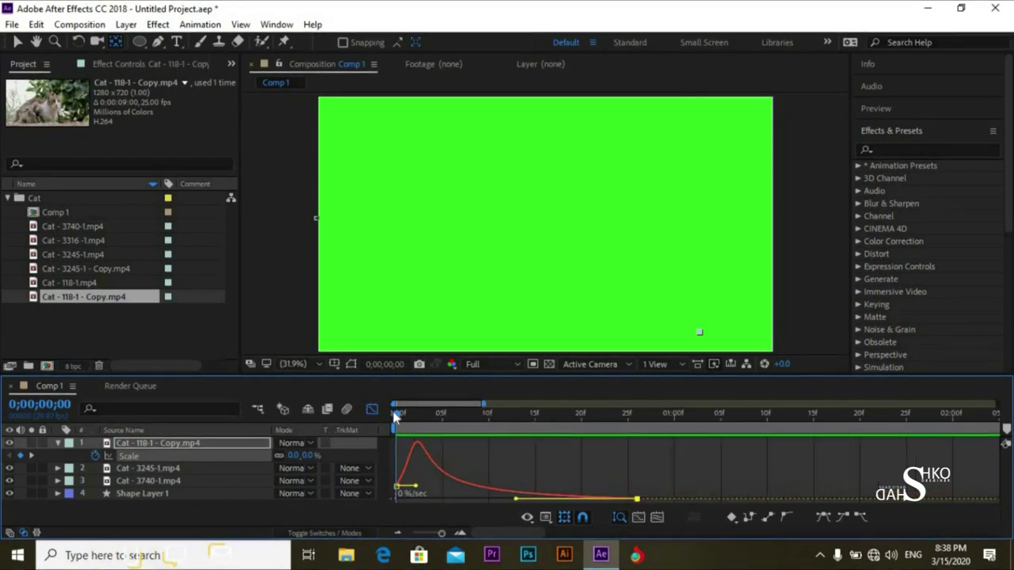
key(equal)
key(equal)
key(equal)
key(minus)
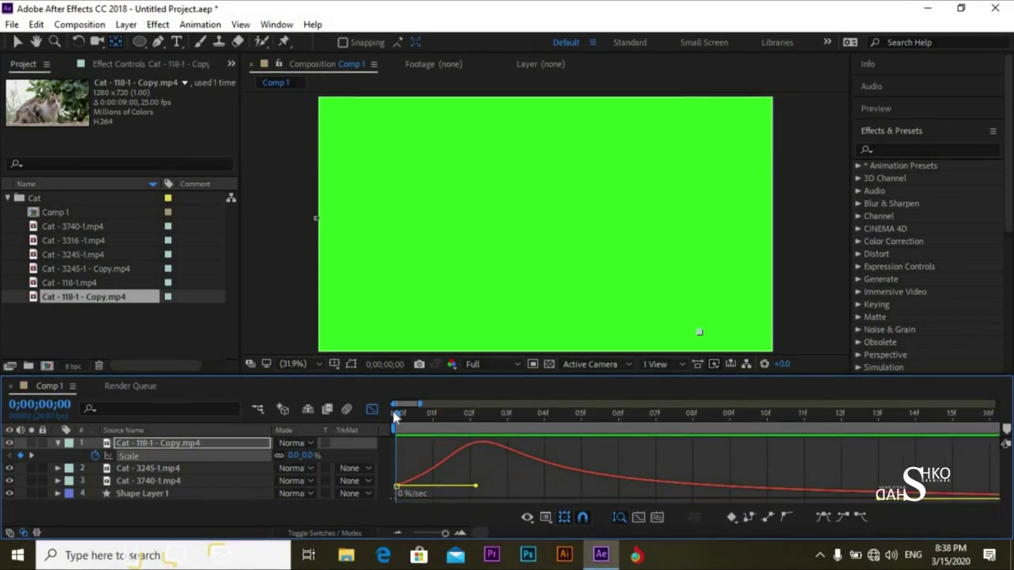
key(minus)
key(equal)
key(minus)
key(minus)
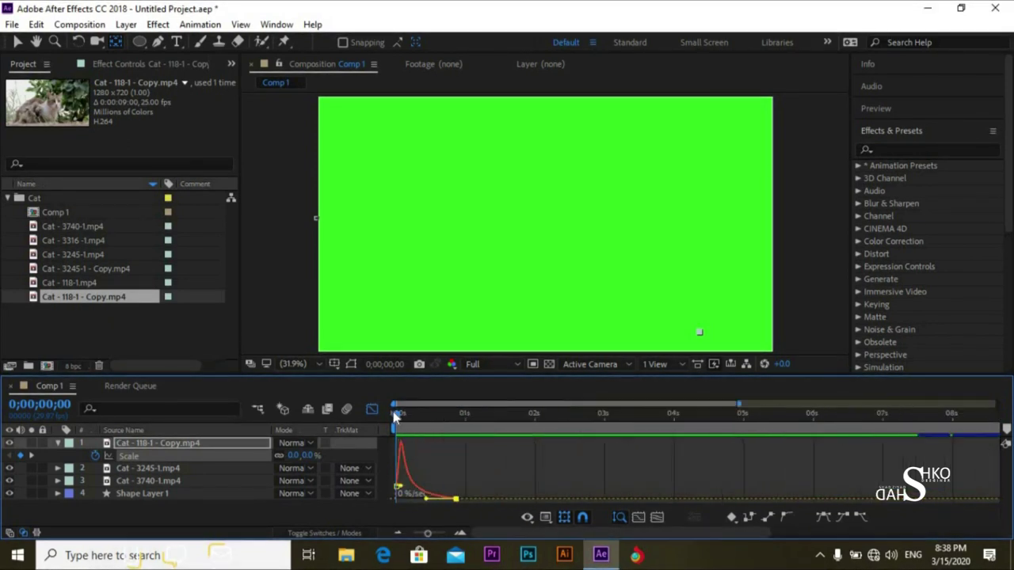
key(equal)
key(equal)
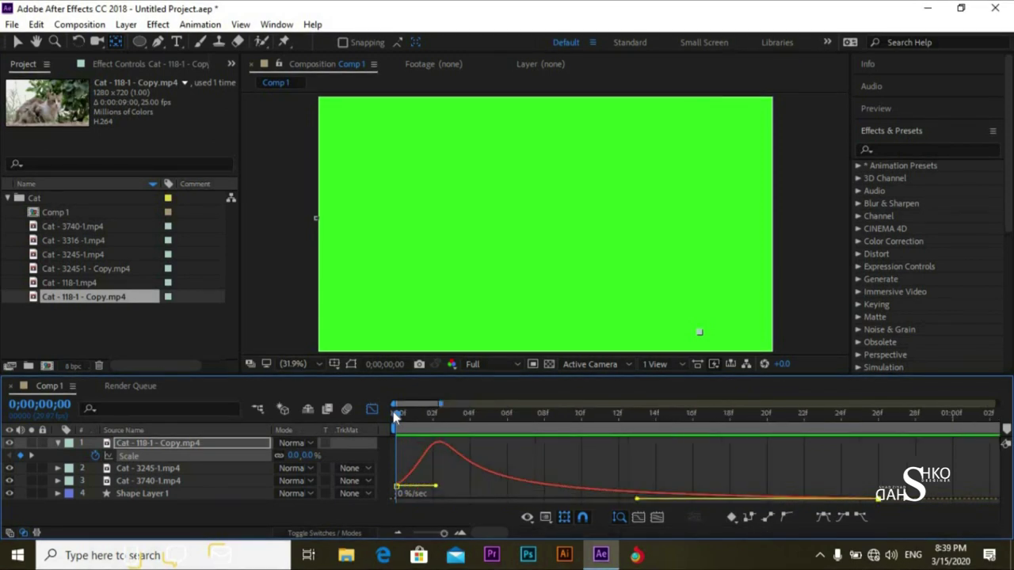
key(equal)
key(equal)
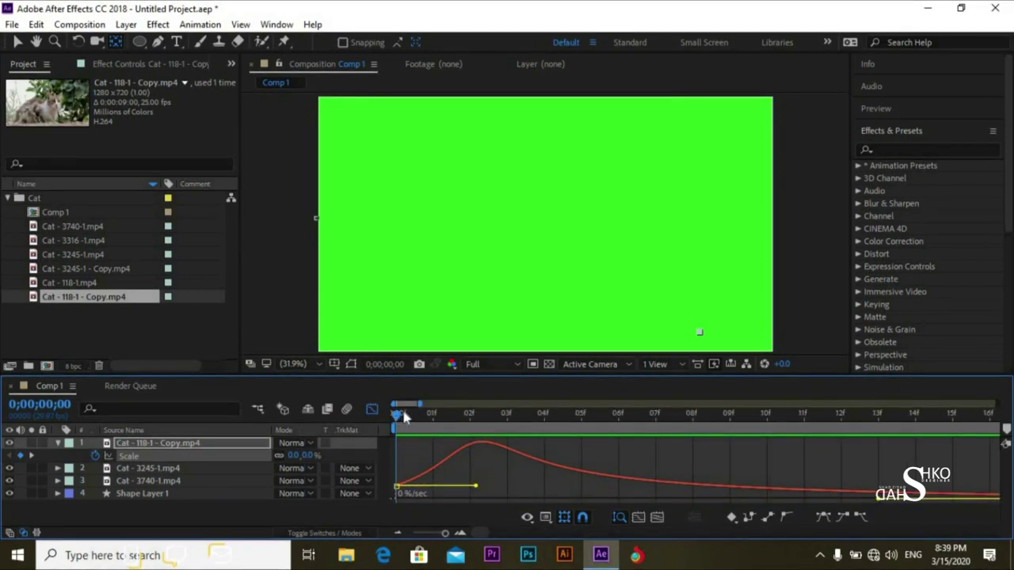
Go frame by frame through the first nine frames to examine how the cat clips grow along the Scale speed curve
drag(397, 418, 422, 423)
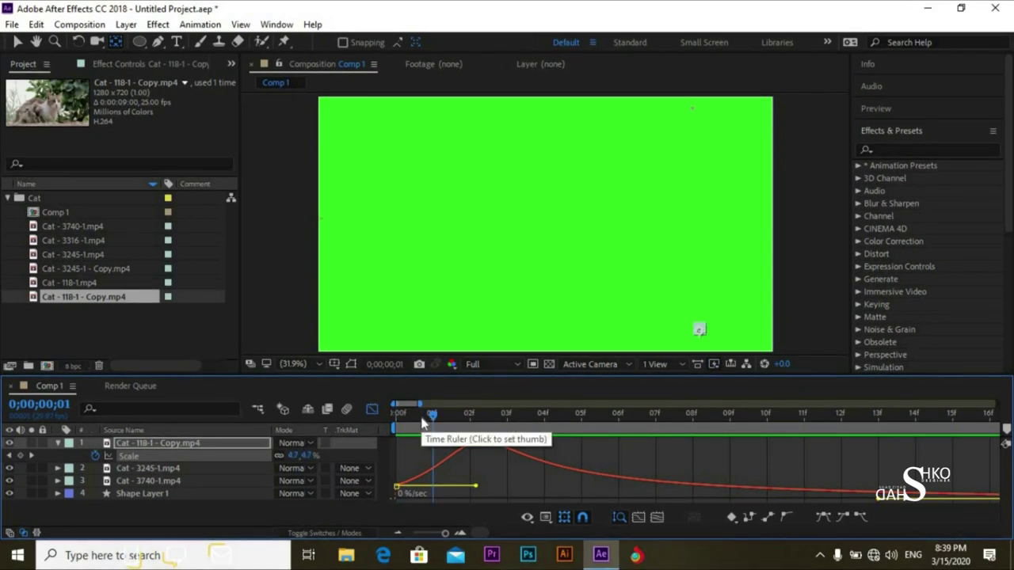
key(ctrl+shift+a)
key(ctrl+z)
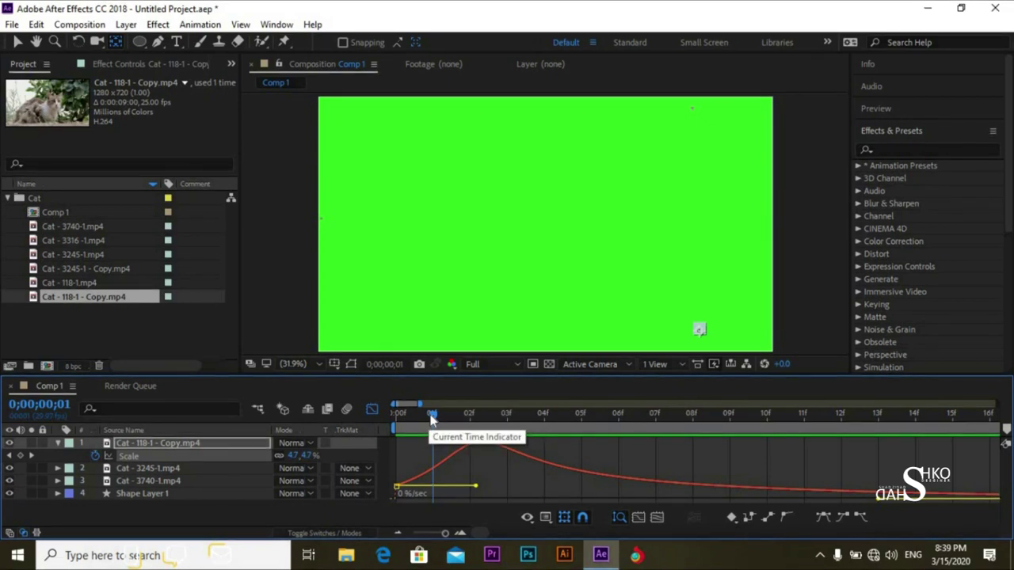
drag(431, 420, 496, 417)
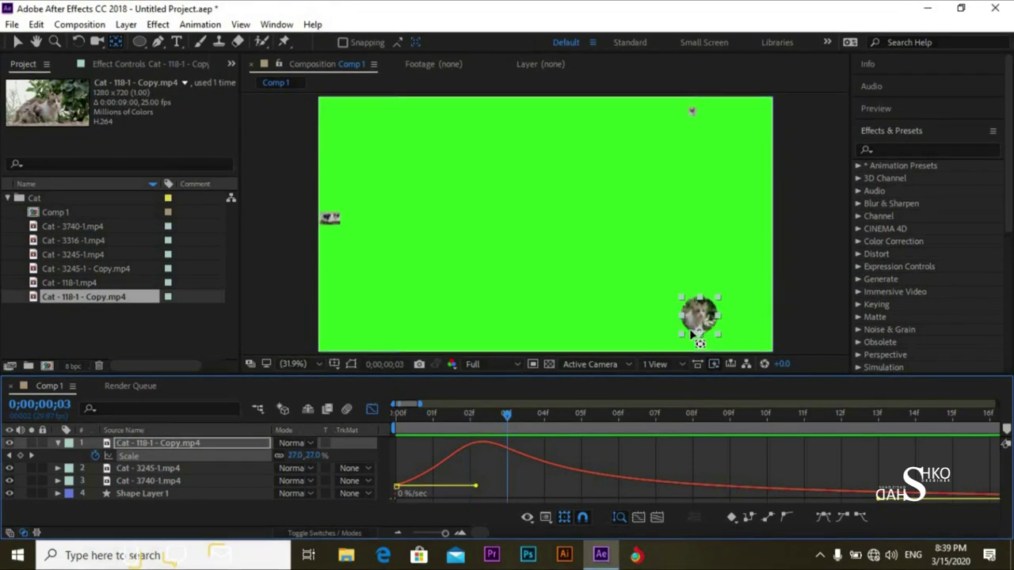
click(533, 418)
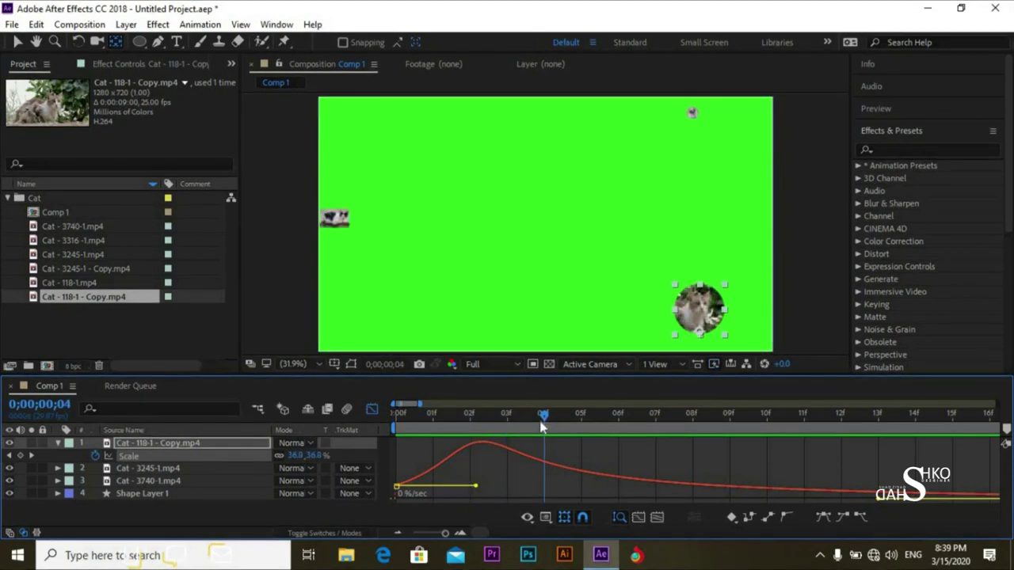
click(575, 420)
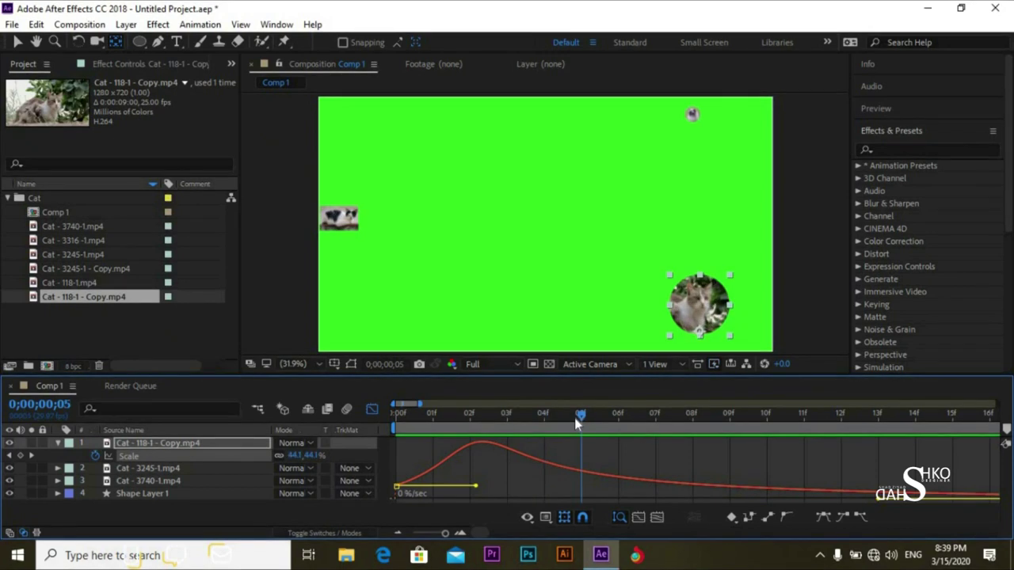
click(616, 420)
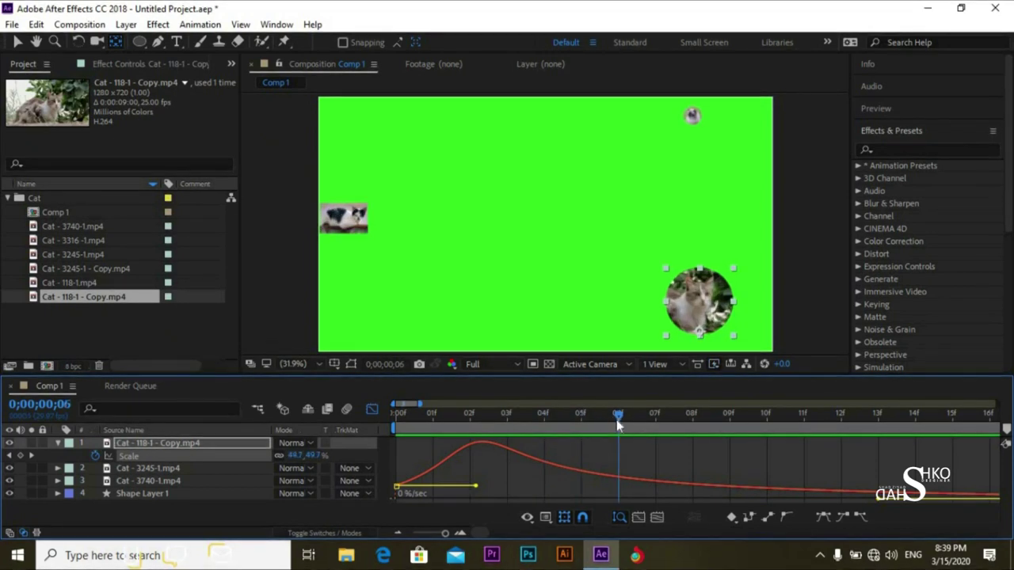
click(643, 427)
click(690, 429)
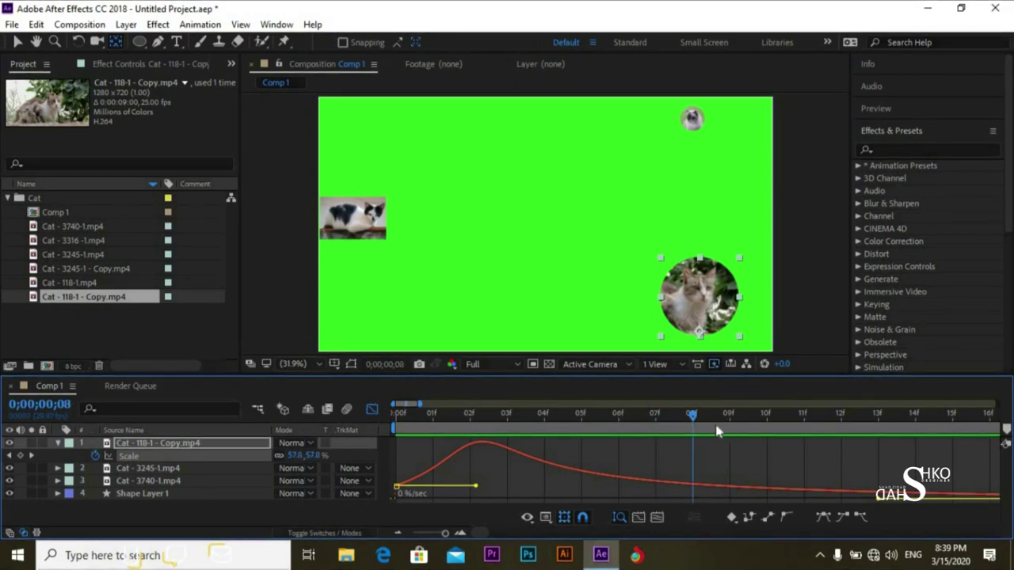
click(719, 430)
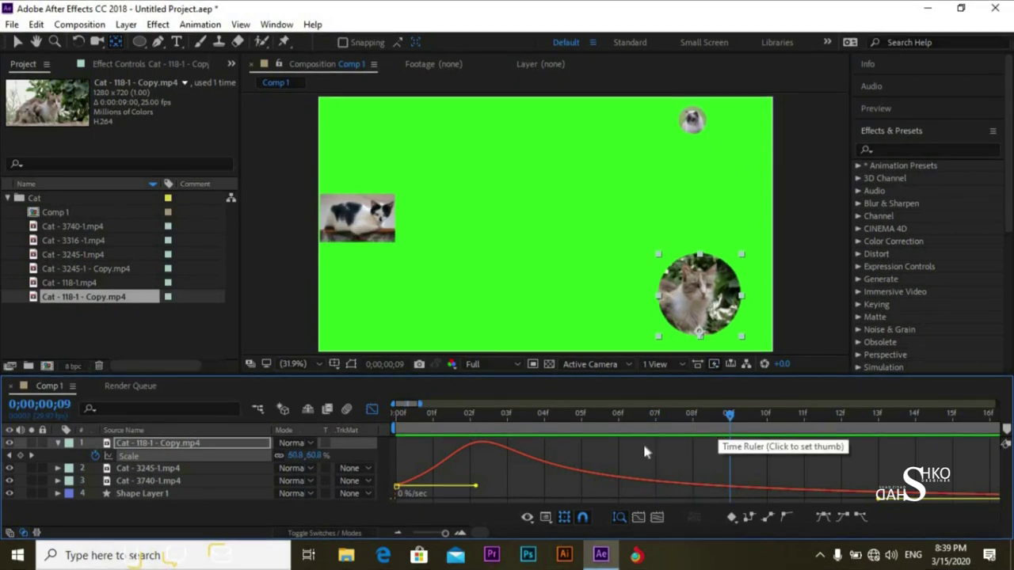
drag(575, 424, 378, 458)
key(Page_Down)
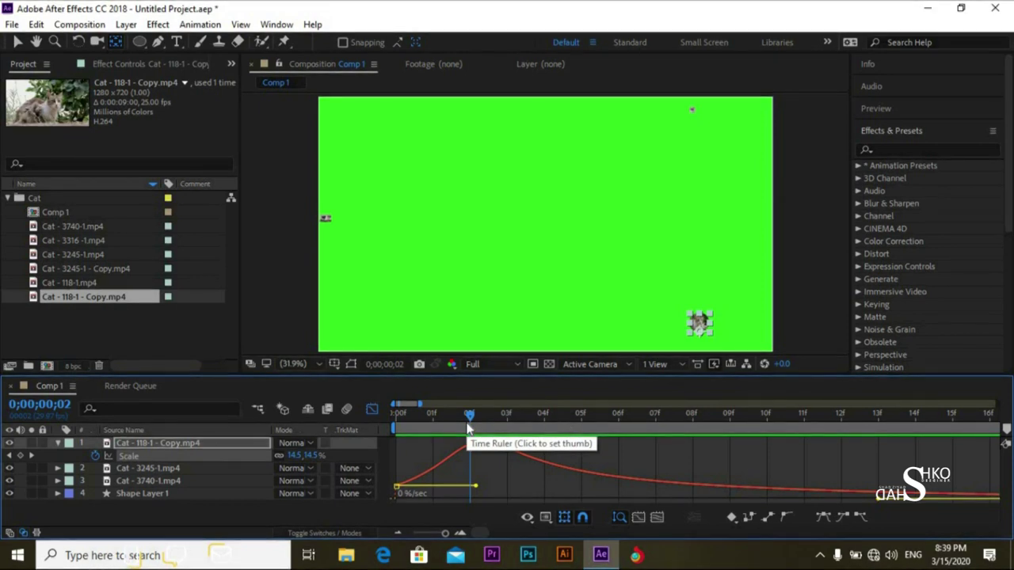
Leave the Graph Editor with the Cat - 118-1 - Copy.mp4 properties collapsed, and preview the composition from the start
click(62, 443)
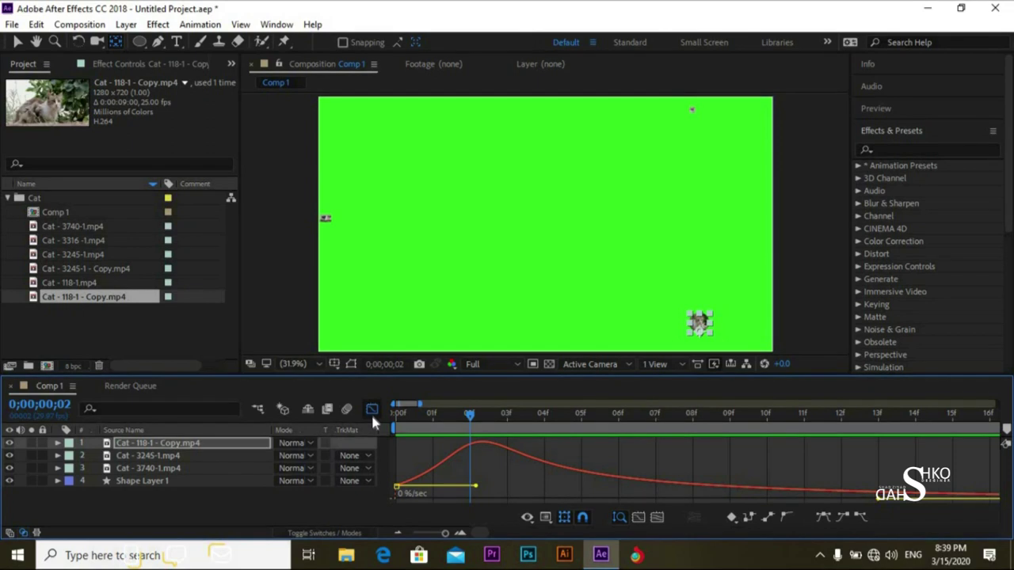
click(371, 410)
click(401, 428)
key(space)
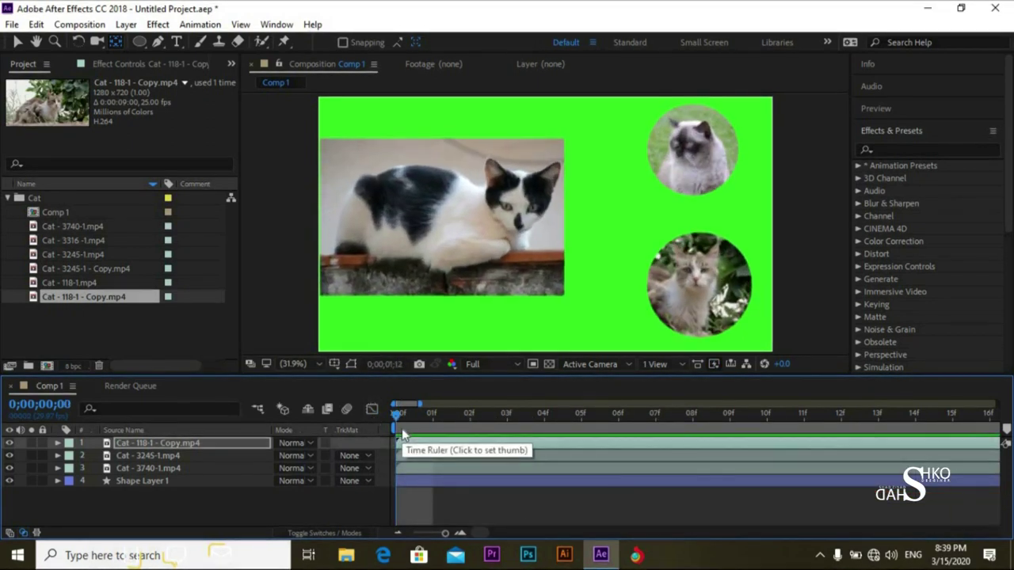
key(space)
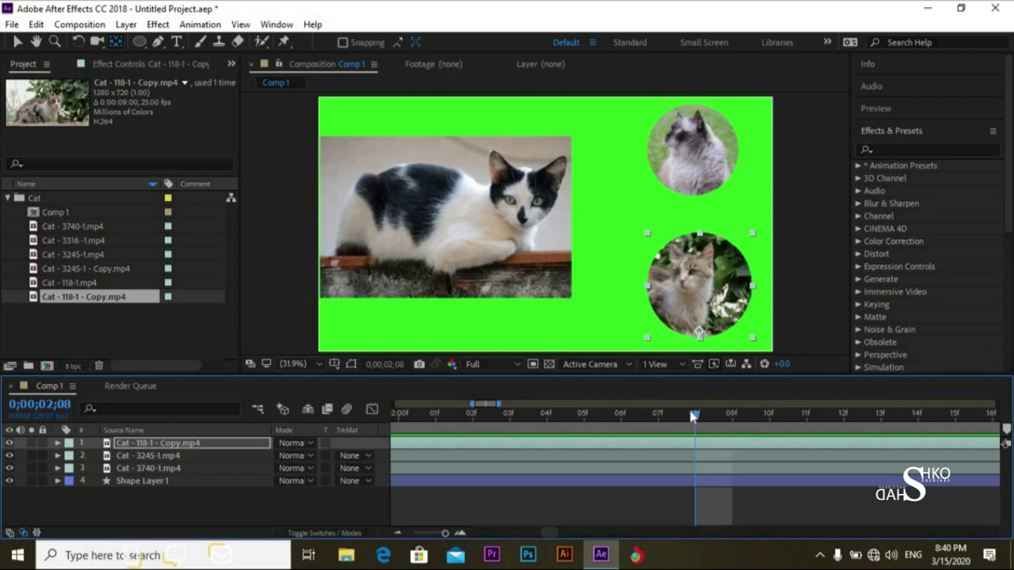
Set the current time to 0;00;01;17 and deselect the layers, switching the timeline between whole-composition and frame-level zoom
drag(578, 418, 331, 428)
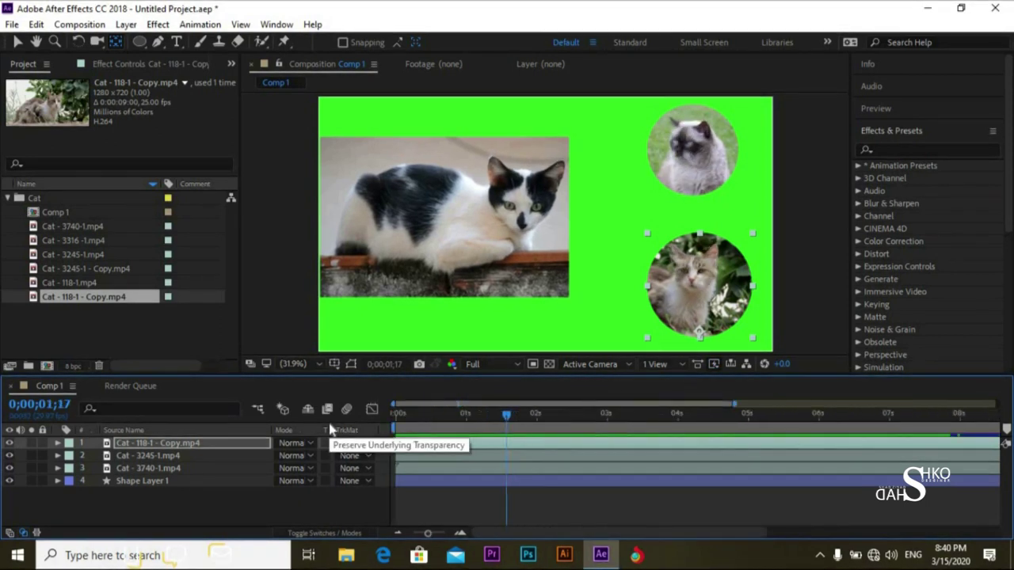
key(semicolon)
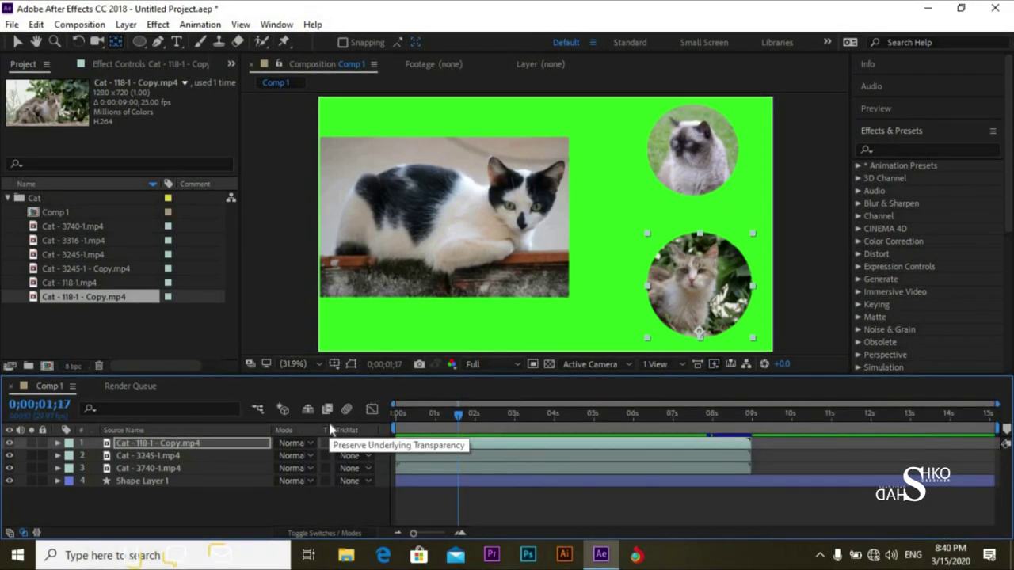
click(441, 507)
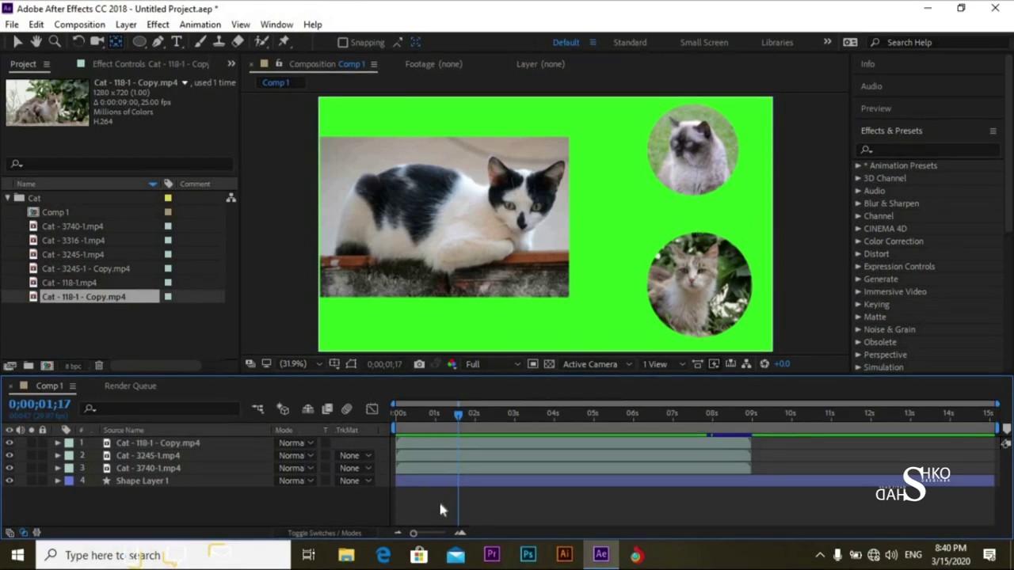
key(semicolon)
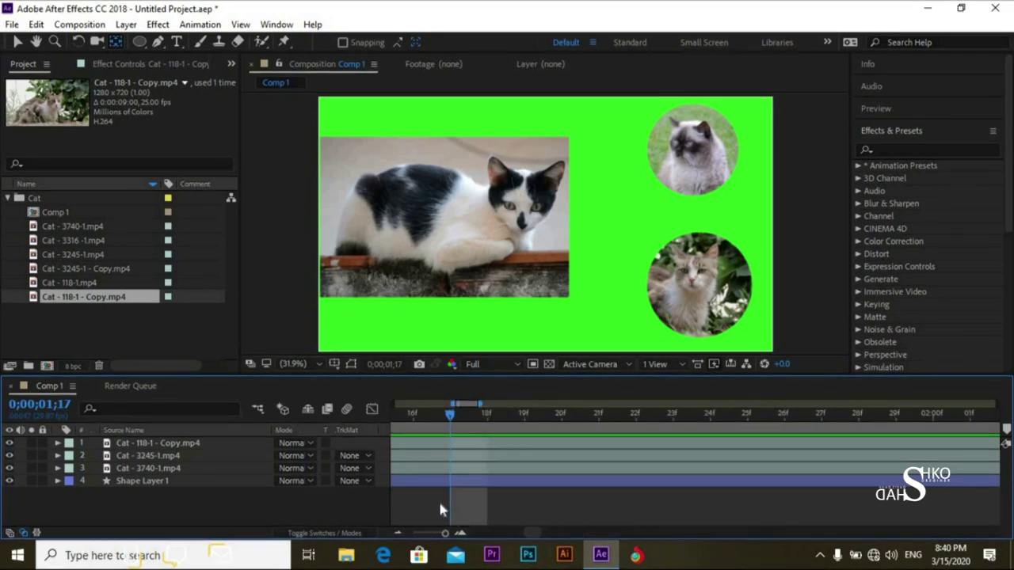
key(minus)
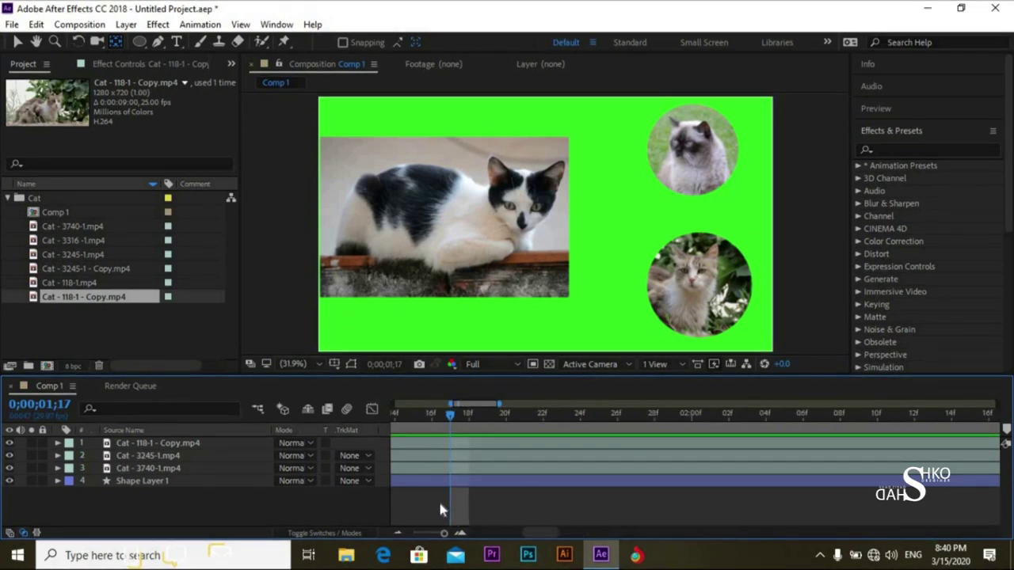
Advance the current time to 0;00;01;20 and on to 0;00;01;24 to examine the end of the cat clips' scale animation frame by frame
key(semicolon)
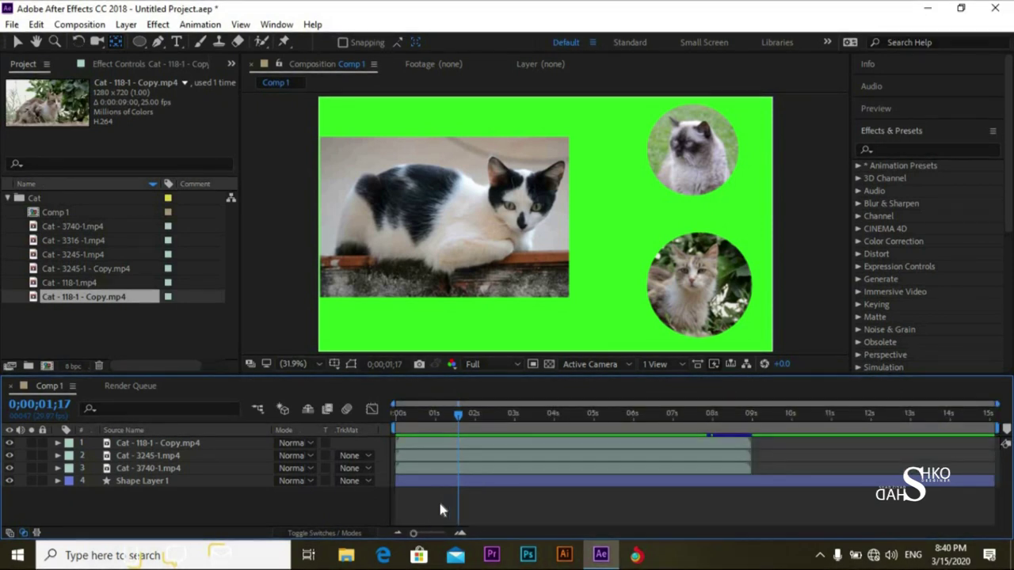
key(semicolon)
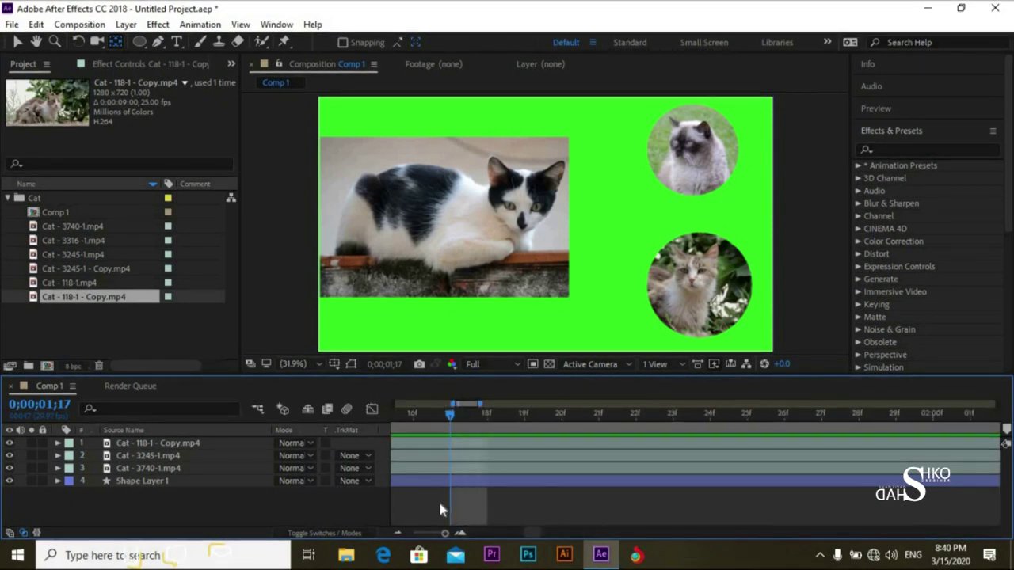
click(459, 443)
drag(467, 424, 560, 427)
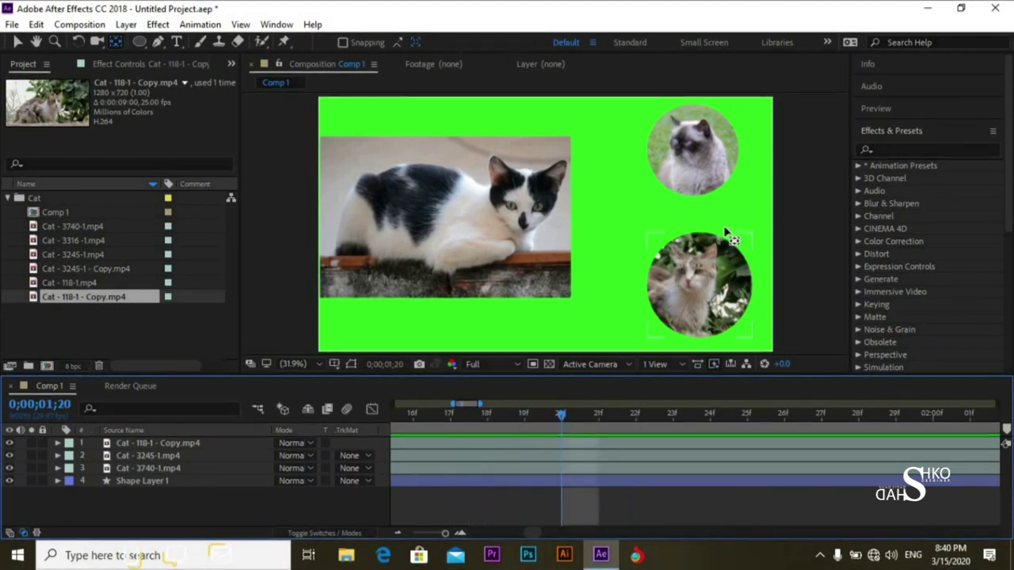
drag(563, 419, 709, 428)
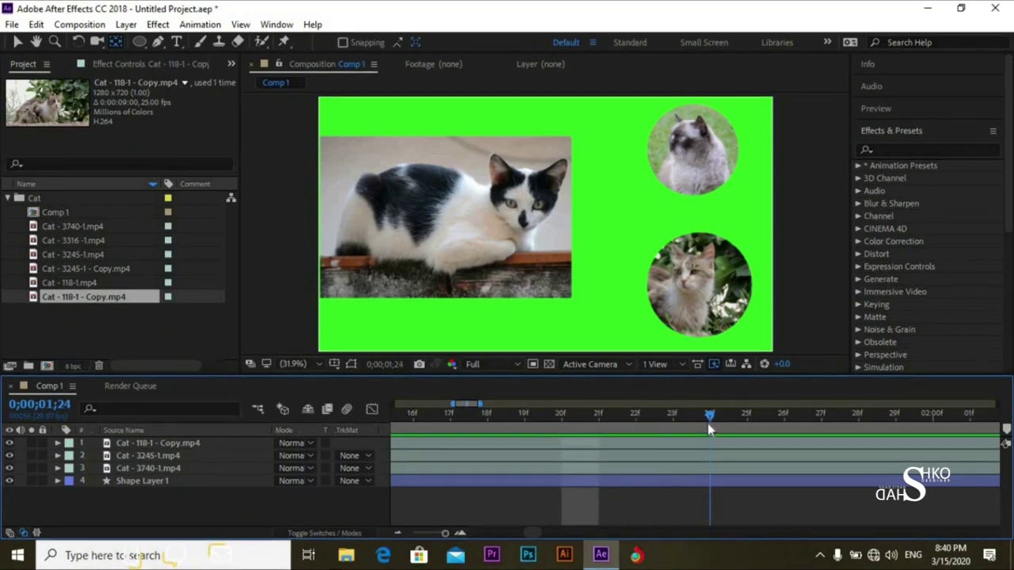
key(minus)
key(semicolon)
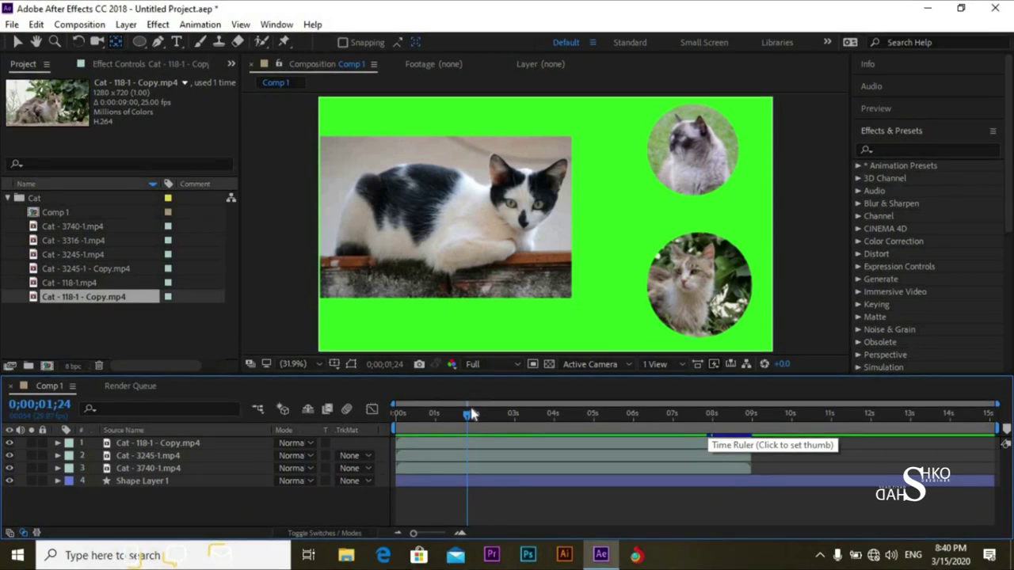
Return to the start of Comp 1 and preview the scale-in motion of all three cat clips
drag(467, 413, 379, 428)
key(space)
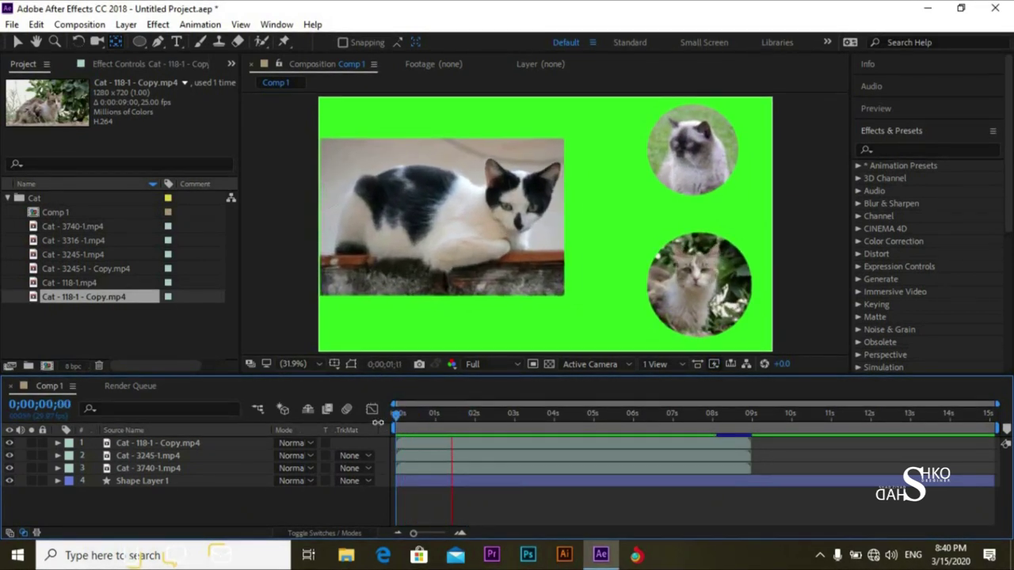
key(space)
key(space)
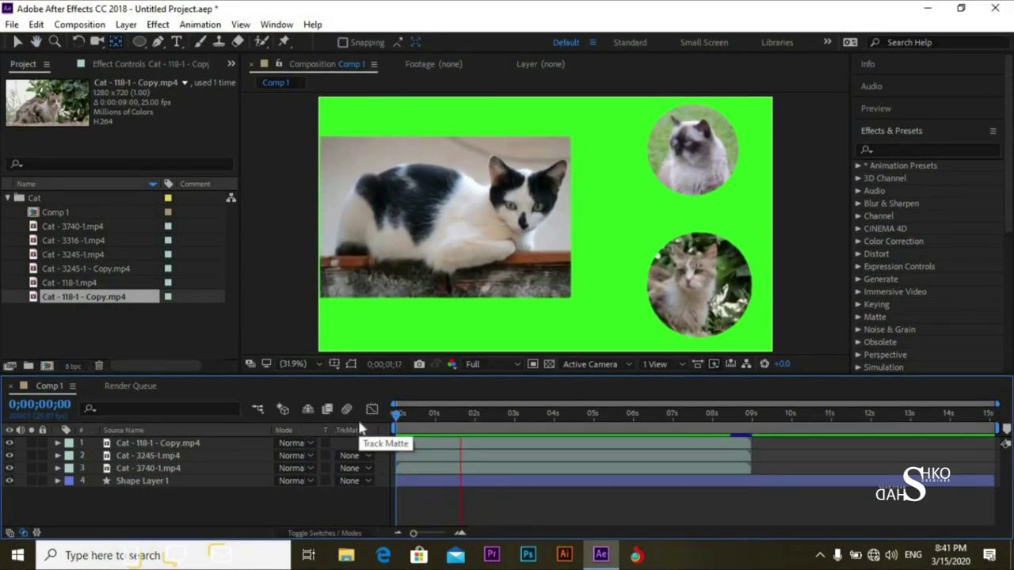
key(space)
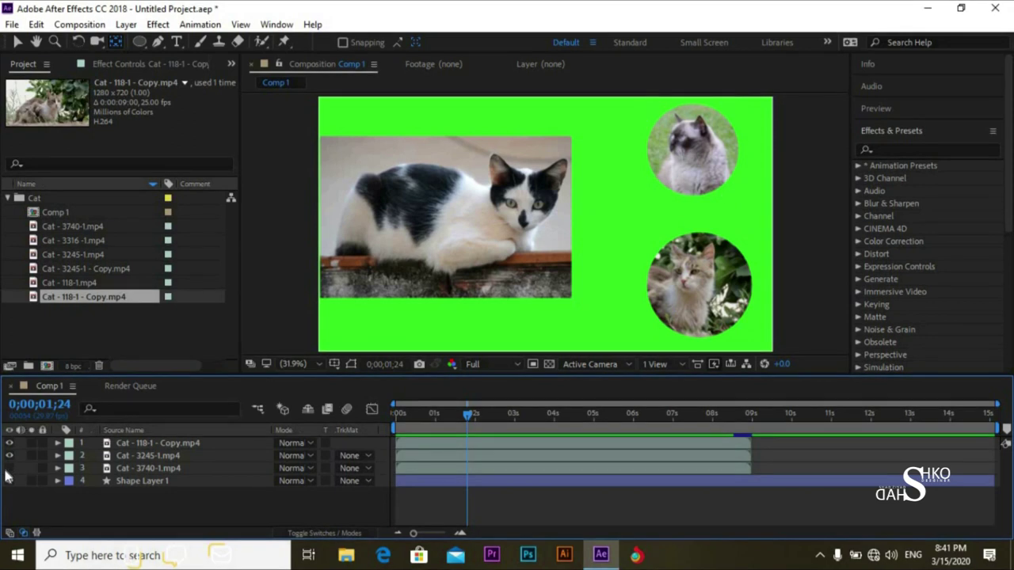
Hide the Cat - 3740-1.mp4 and Cat - 118-1 - Copy.mp4 layers, and preview the composition from the start up to 0;00;01;15
click(10, 468)
click(10, 443)
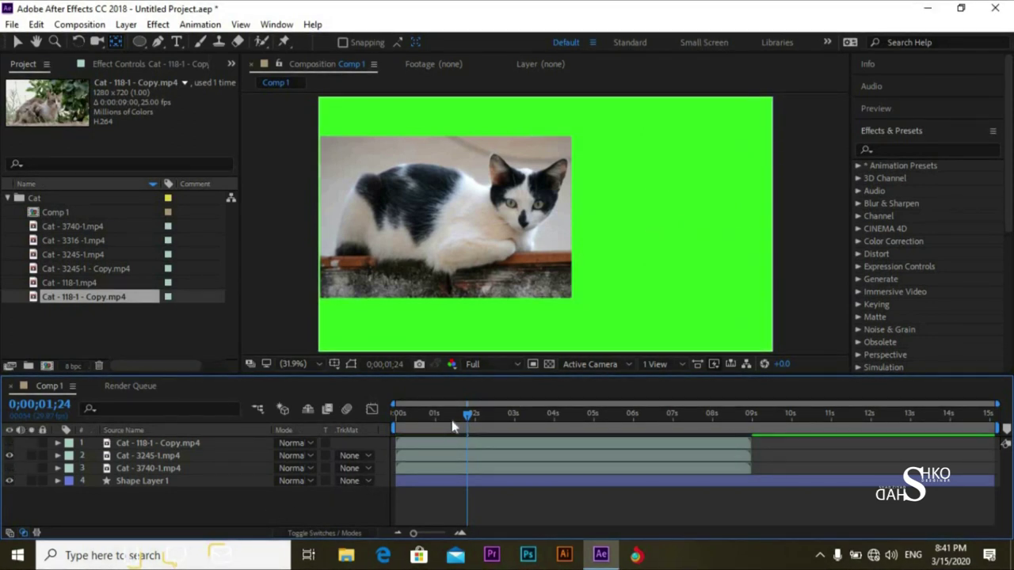
key(Home)
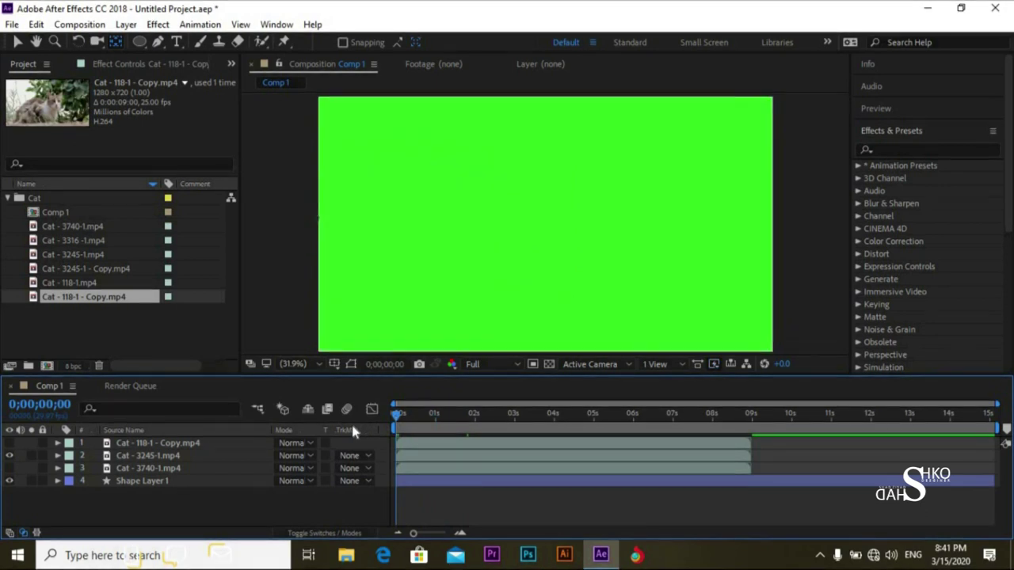
key(space)
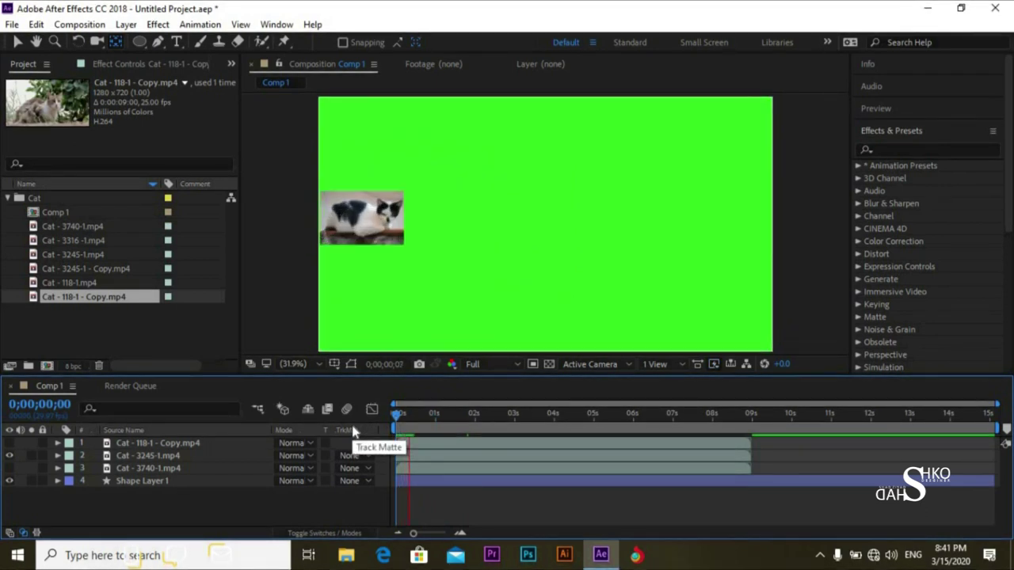
key(space)
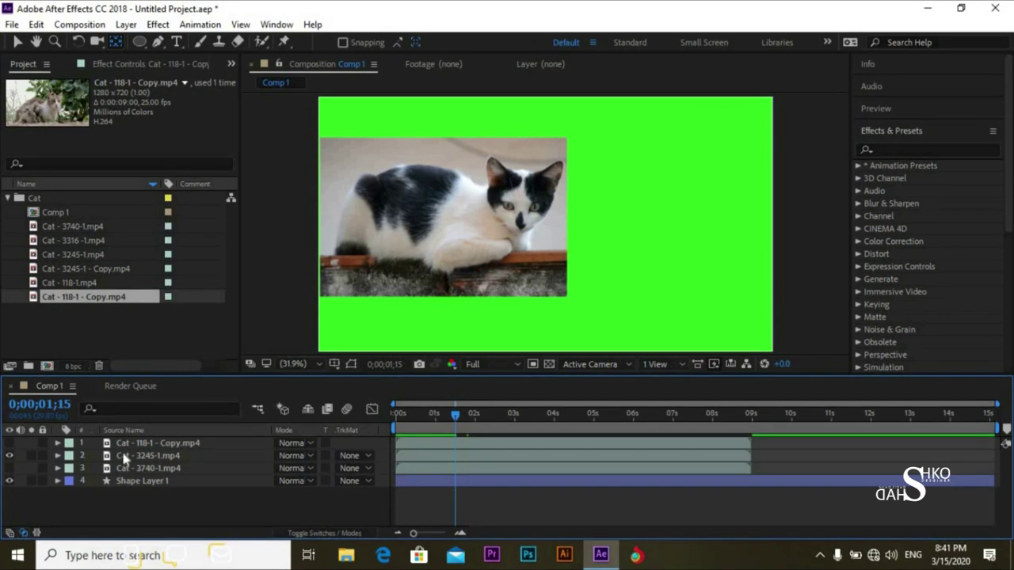
key(t)
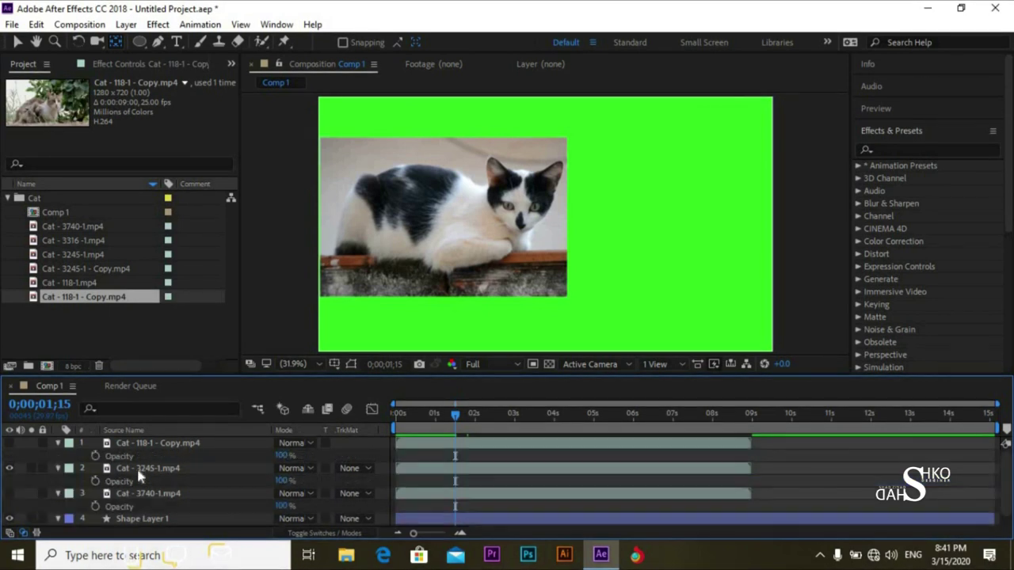
click(61, 461)
click(58, 456)
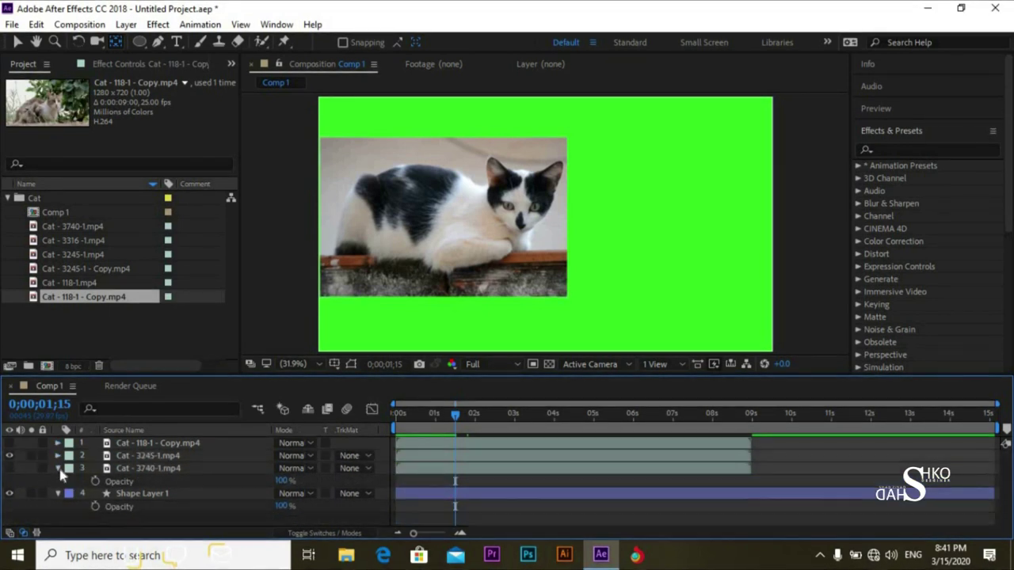
click(58, 468)
click(58, 481)
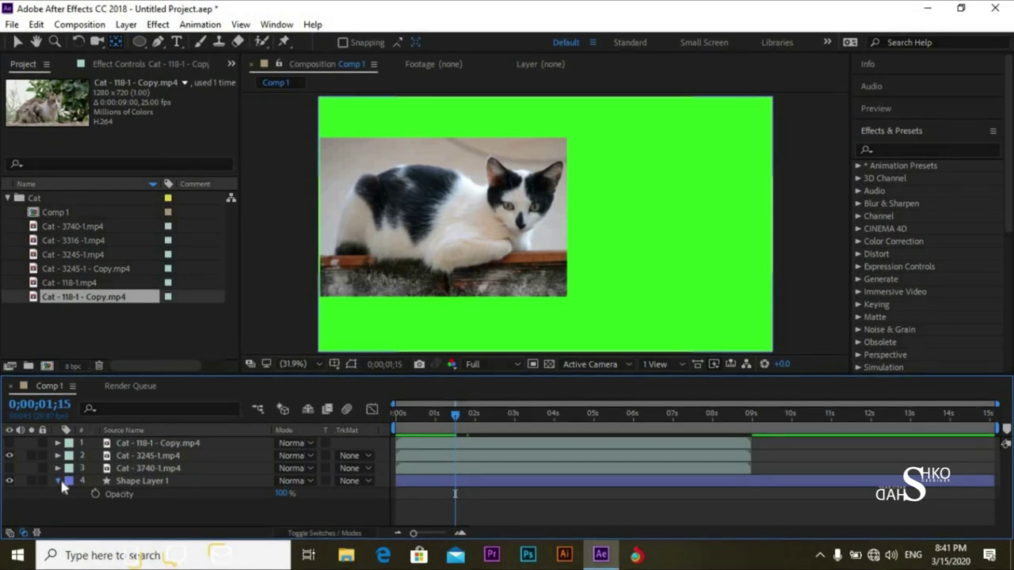
Create a text layer on the green area beside the large cat clip reading "پشیلە ئاژەڵێکی جوانە"
click(179, 42)
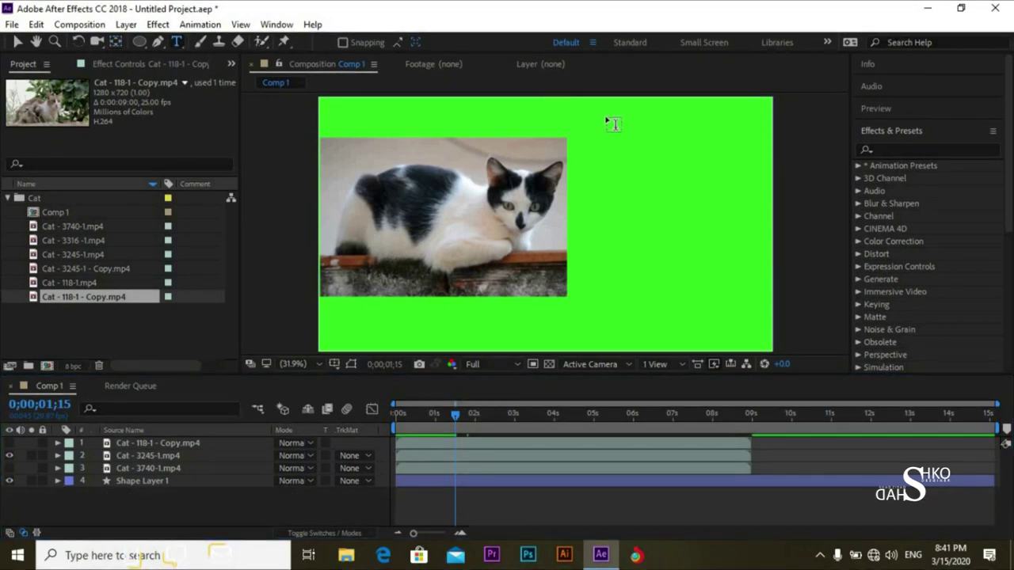
click(713, 195)
click(652, 169)
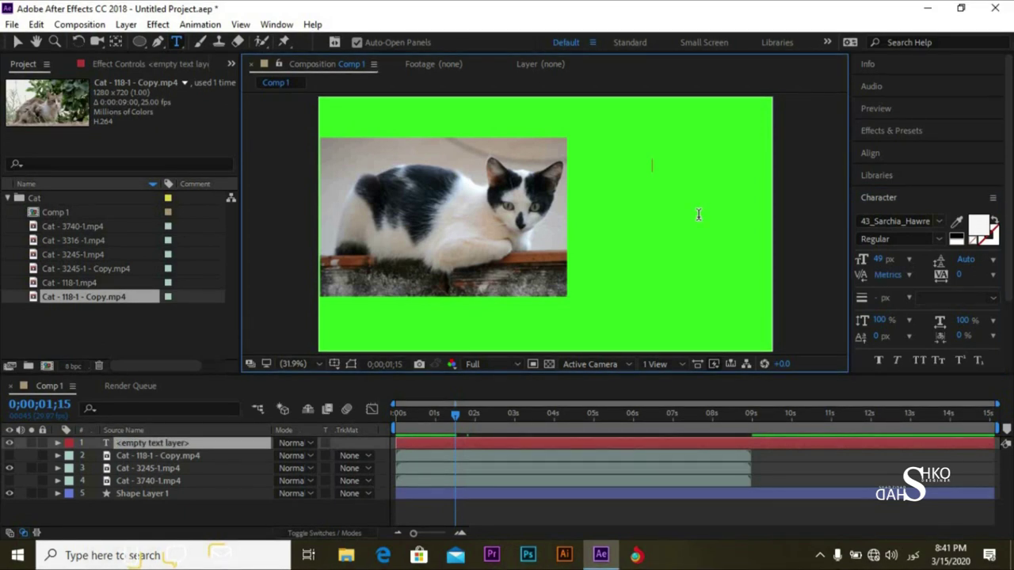
text(ی)
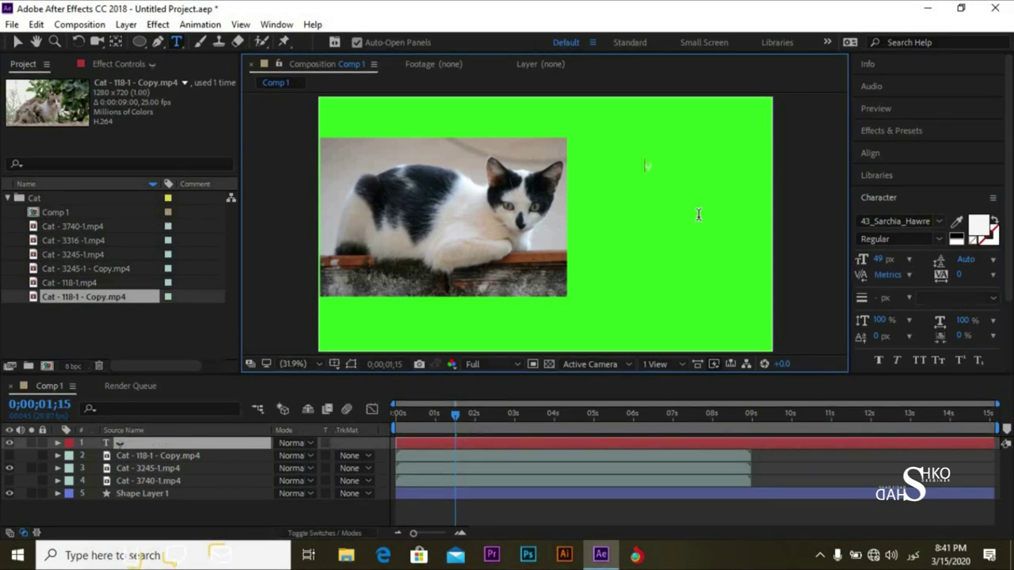
text(بشیلە)
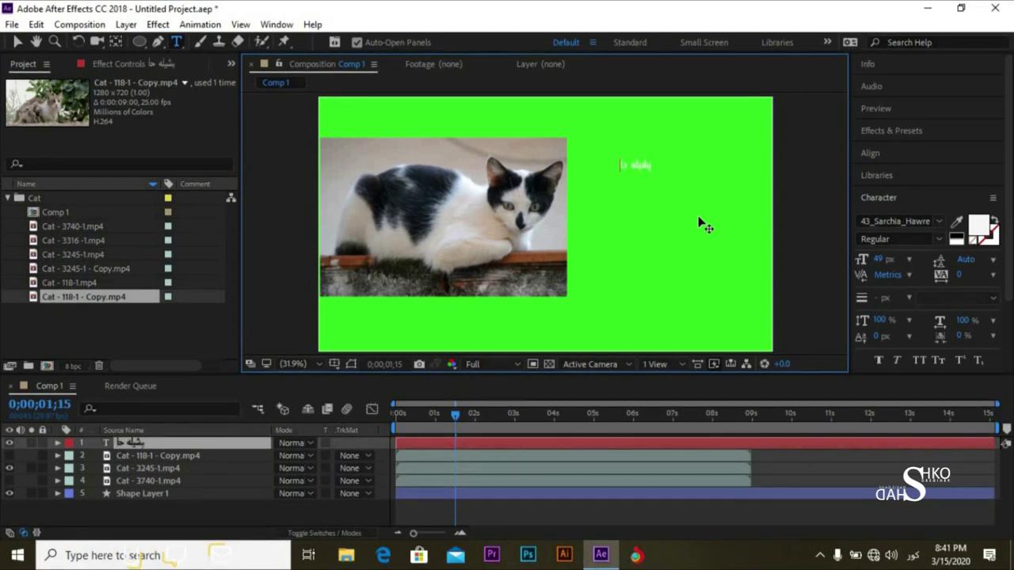
key(BackSpace)
text(تا)
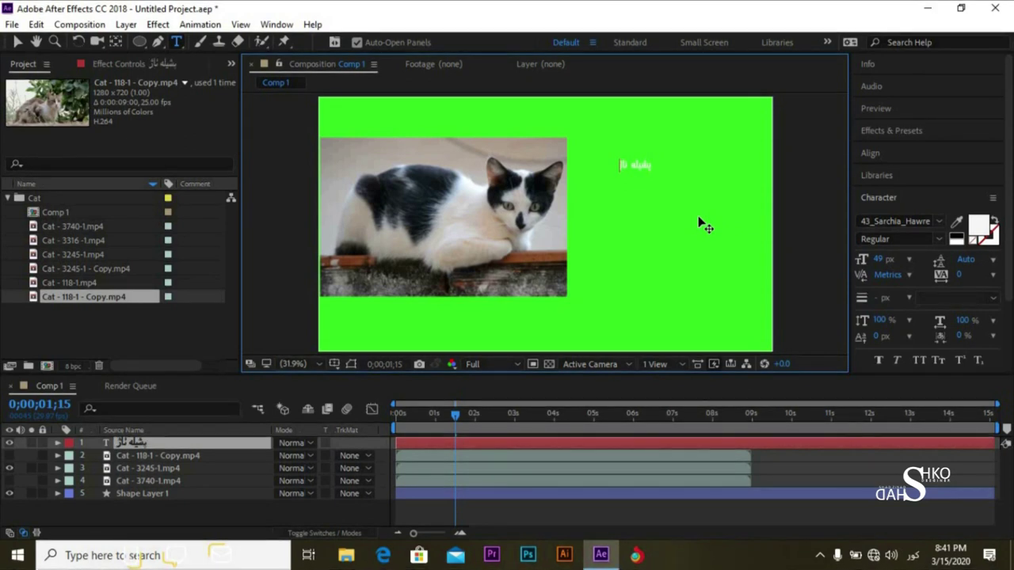
text(زە)
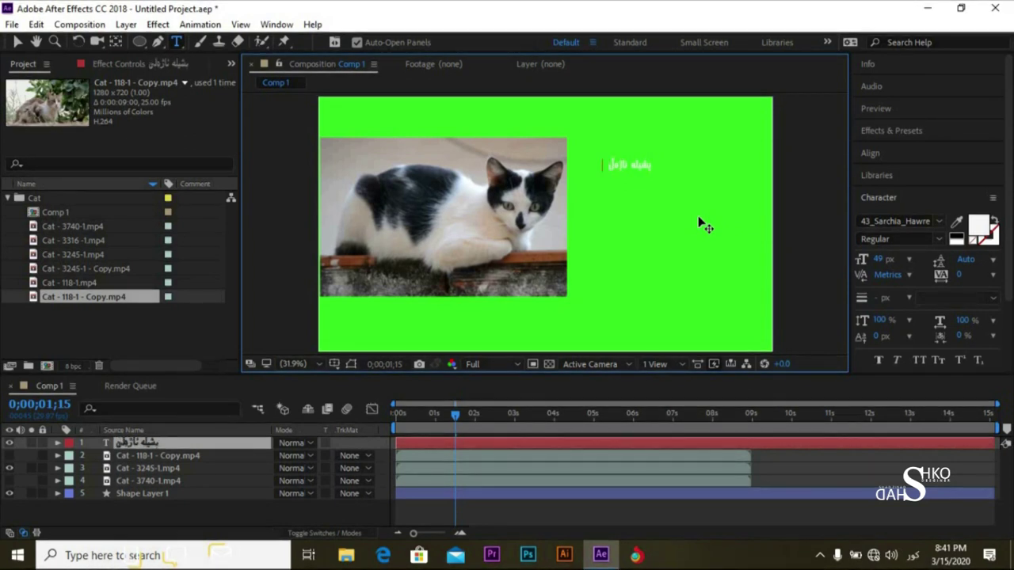
text(لەدای)
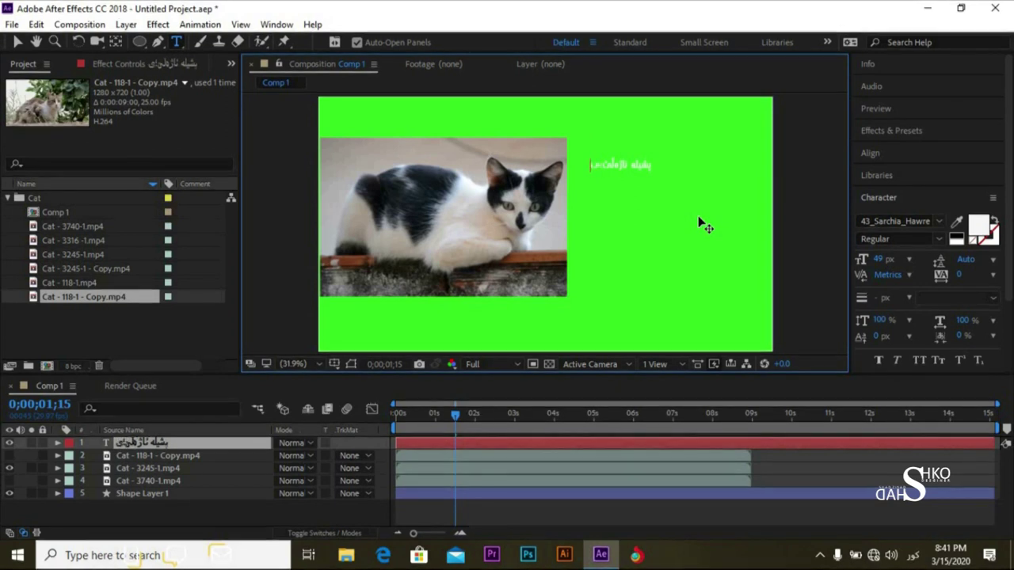
key(BackSpace)
key(BackSpace)
key(BackSpace)
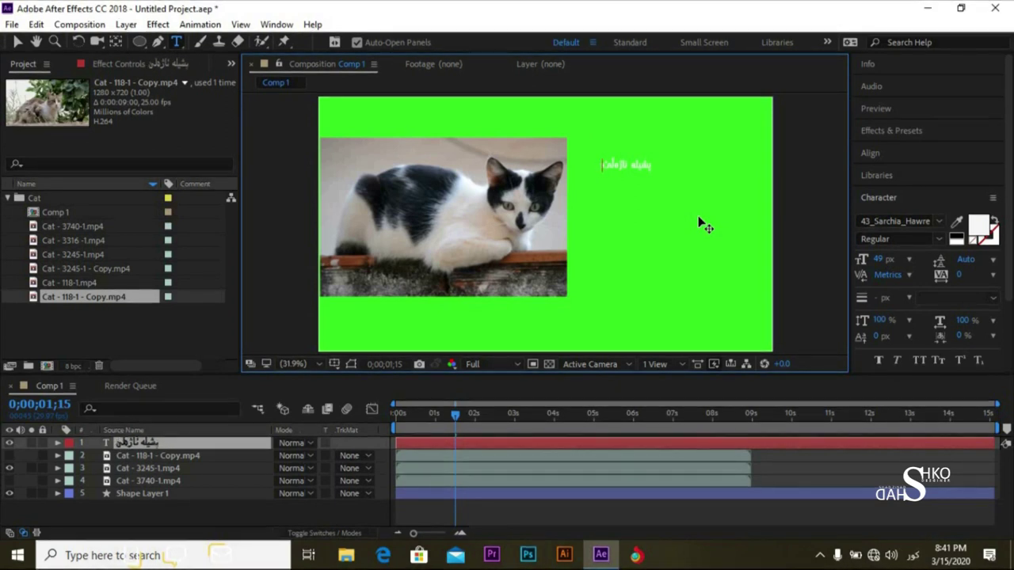
text(کی جوانە)
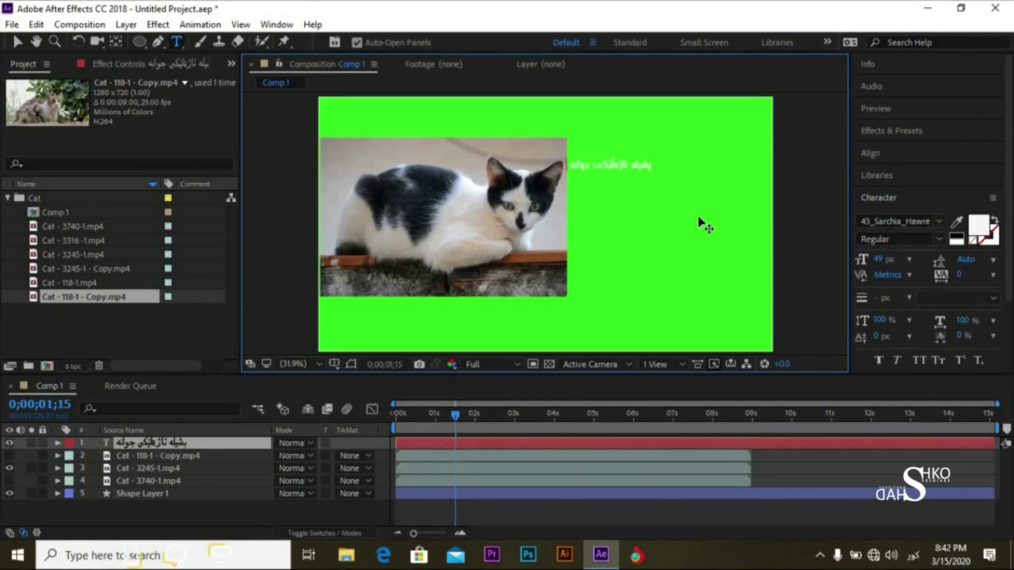
Set the Kurdish text's font size to 106 px and position it on the green area just beside the large cat clip
click(125, 430)
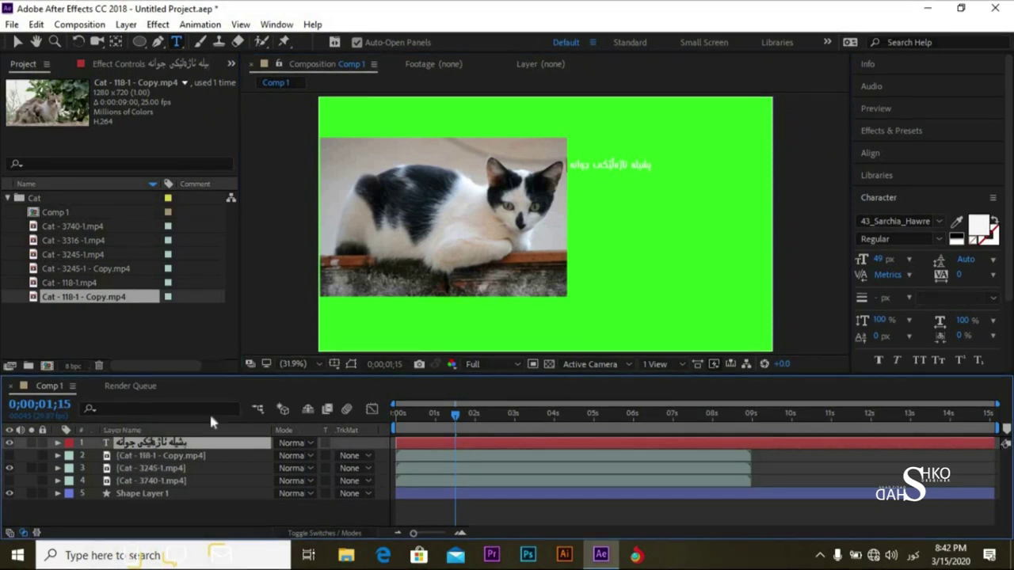
double_click(250, 447)
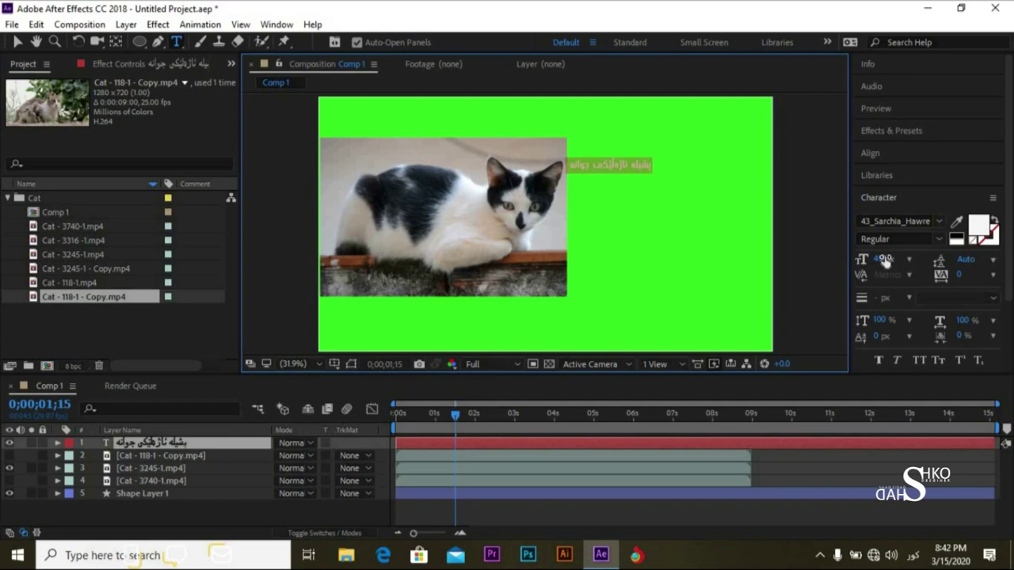
drag(885, 259, 948, 259)
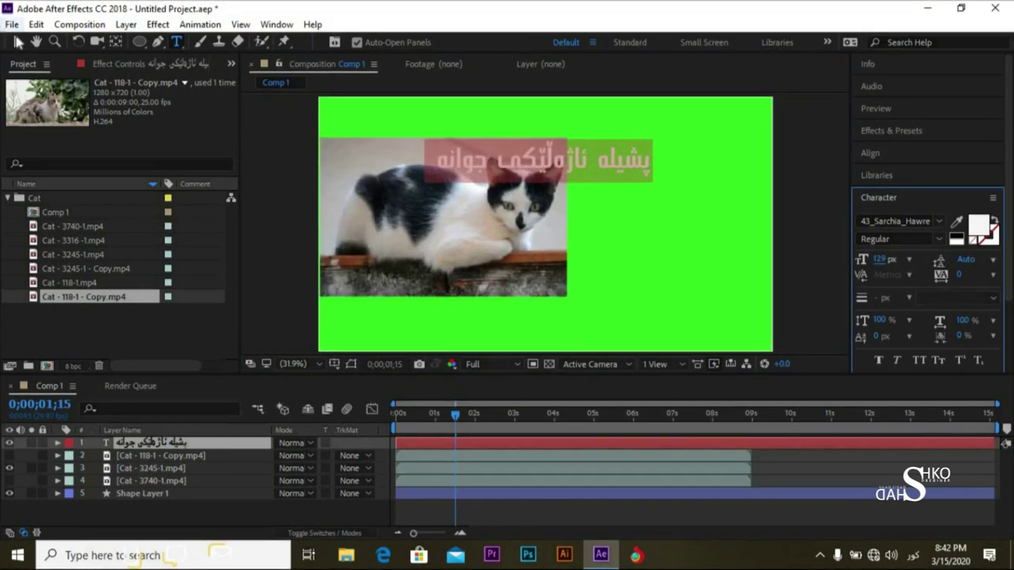
click(17, 42)
click(632, 176)
drag(631, 175, 711, 204)
mouse_move(888, 264)
mouse_down()
mouse_move(856, 261)
mouse_move(860, 273)
mouse_move(899, 266)
mouse_up()
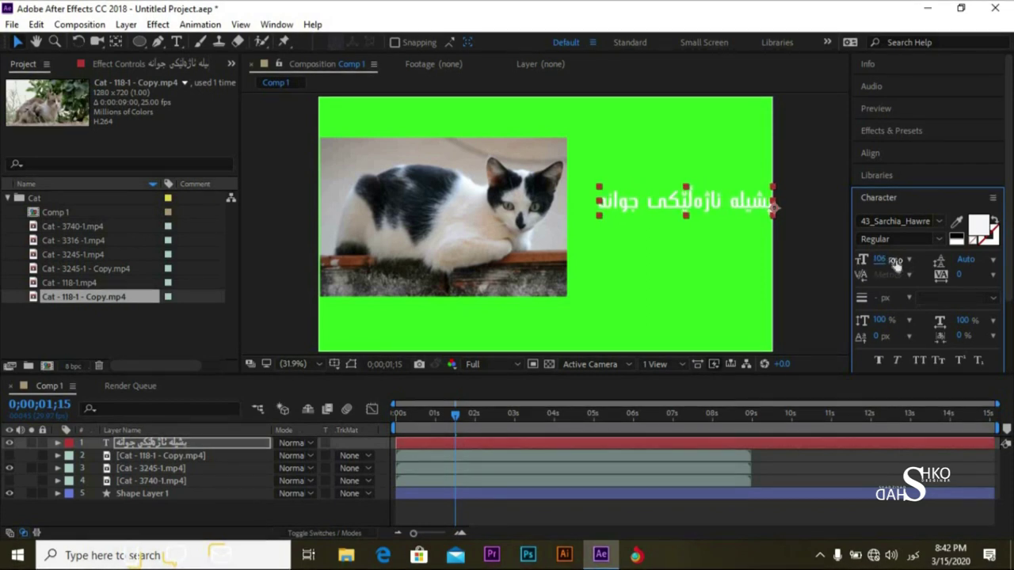
drag(738, 203, 721, 209)
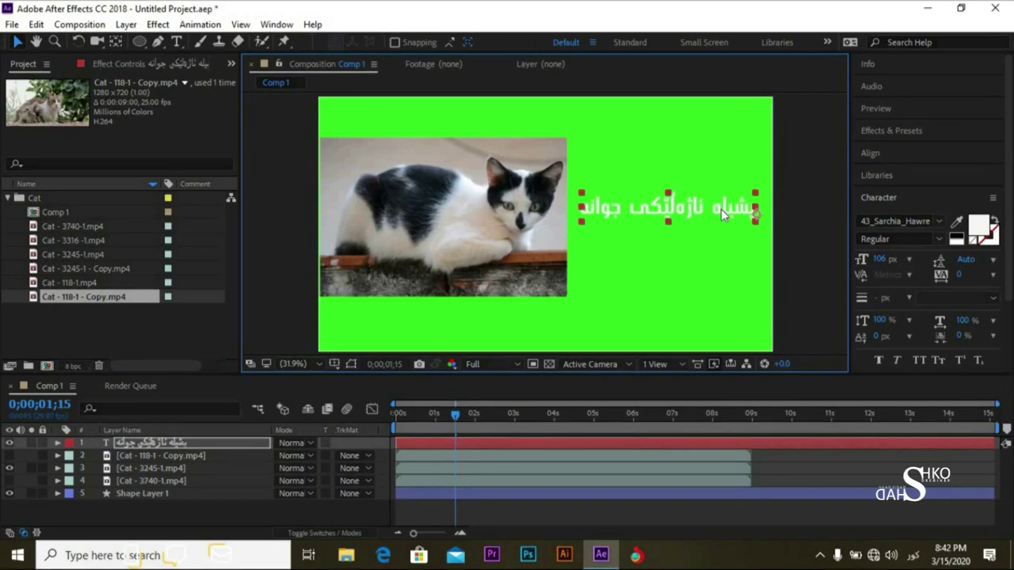
Move the text layer's anchor point to the centre of the text with the Pan Behind tool
click(114, 62)
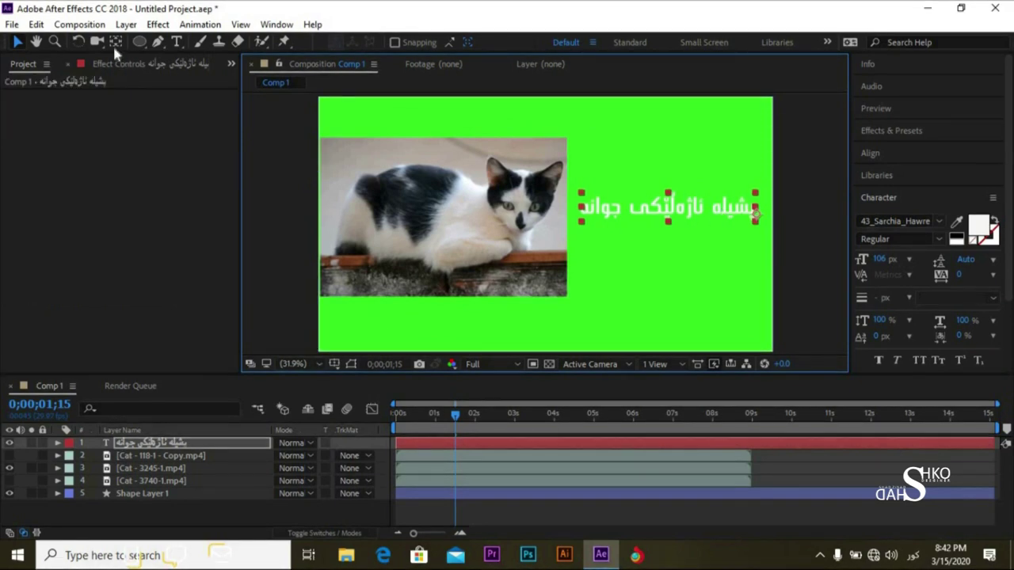
click(10, 69)
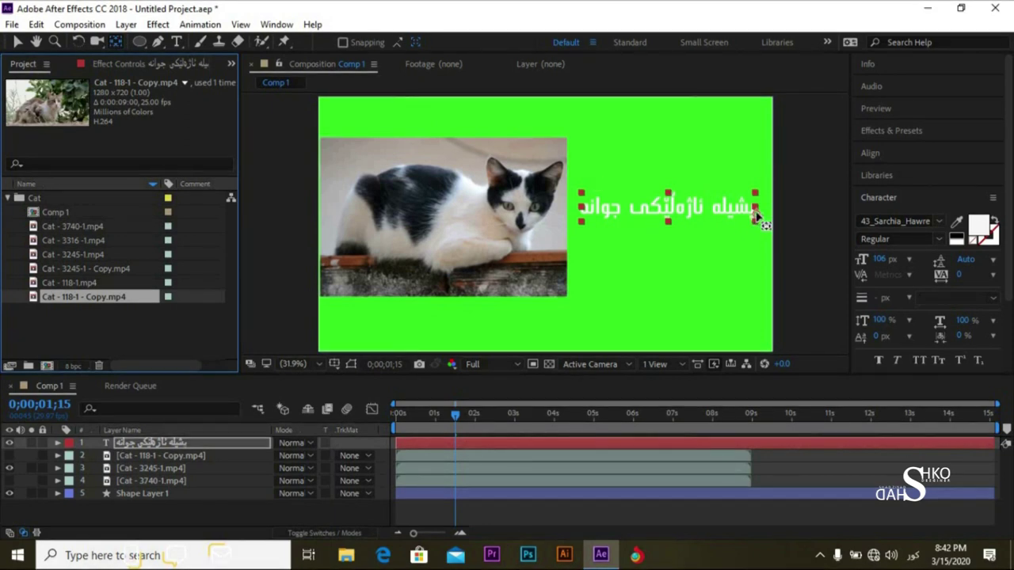
click(683, 209)
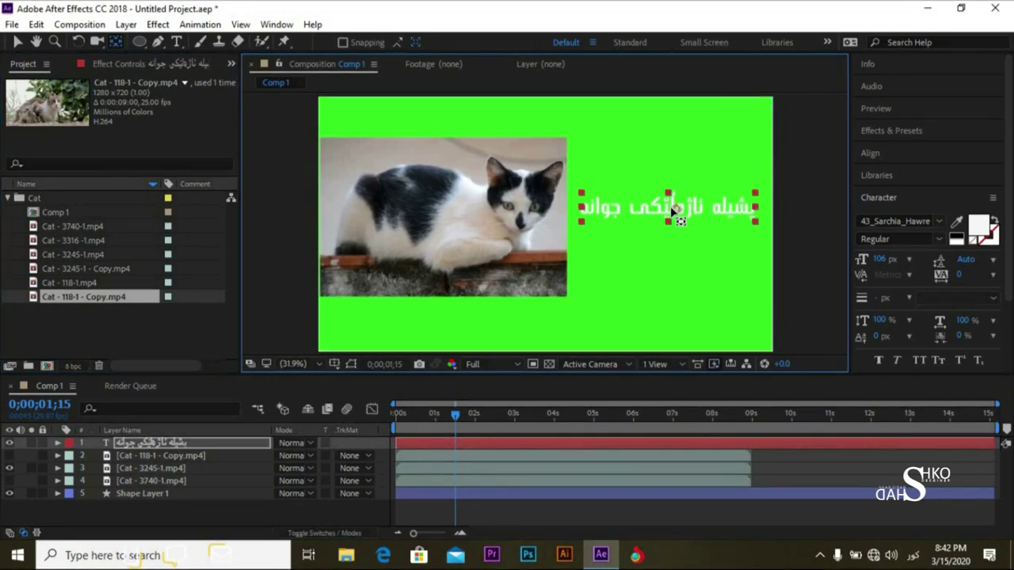
Add a Rotation text animator to the Kurdish text layer
click(57, 444)
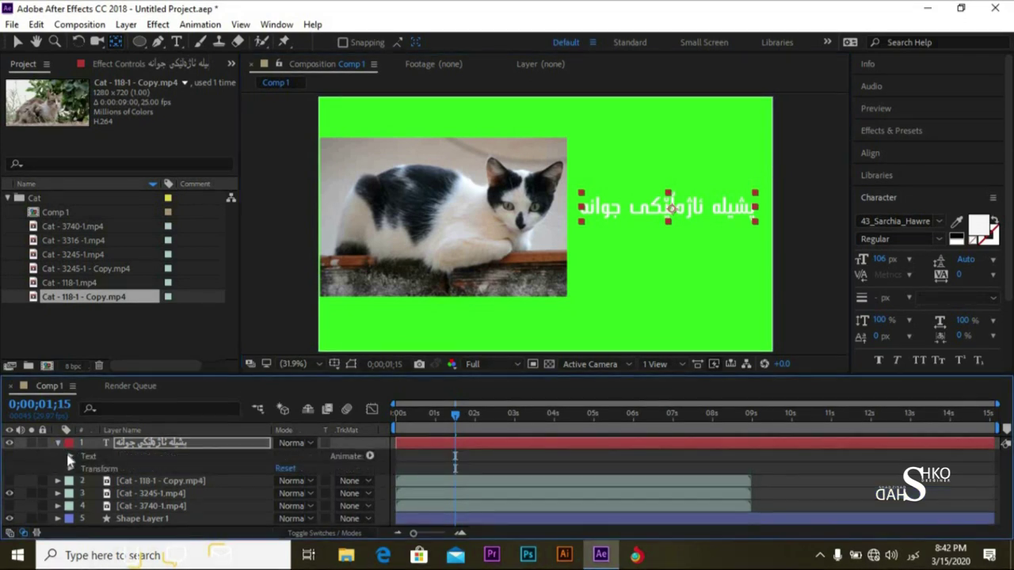
click(371, 457)
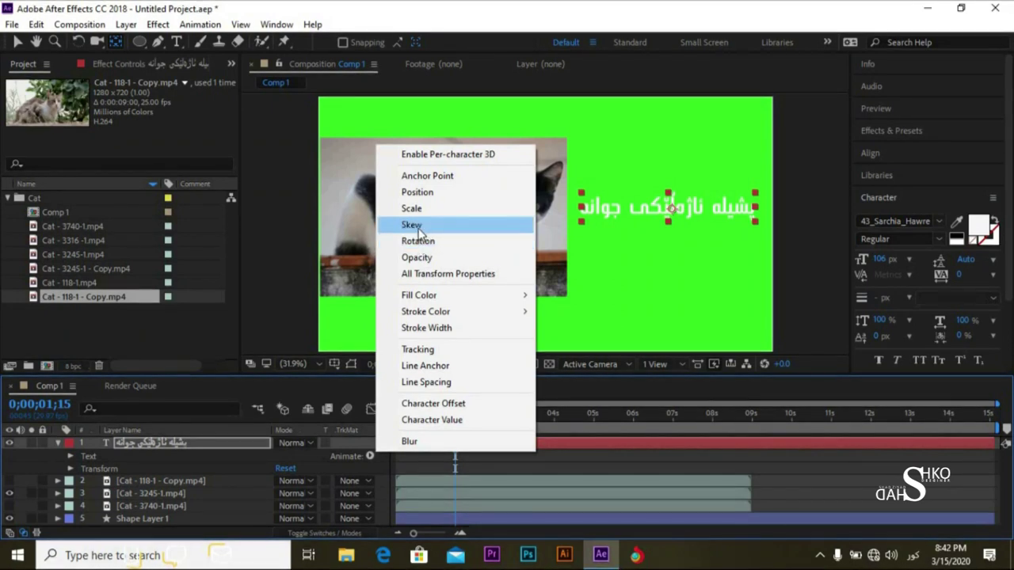
click(416, 242)
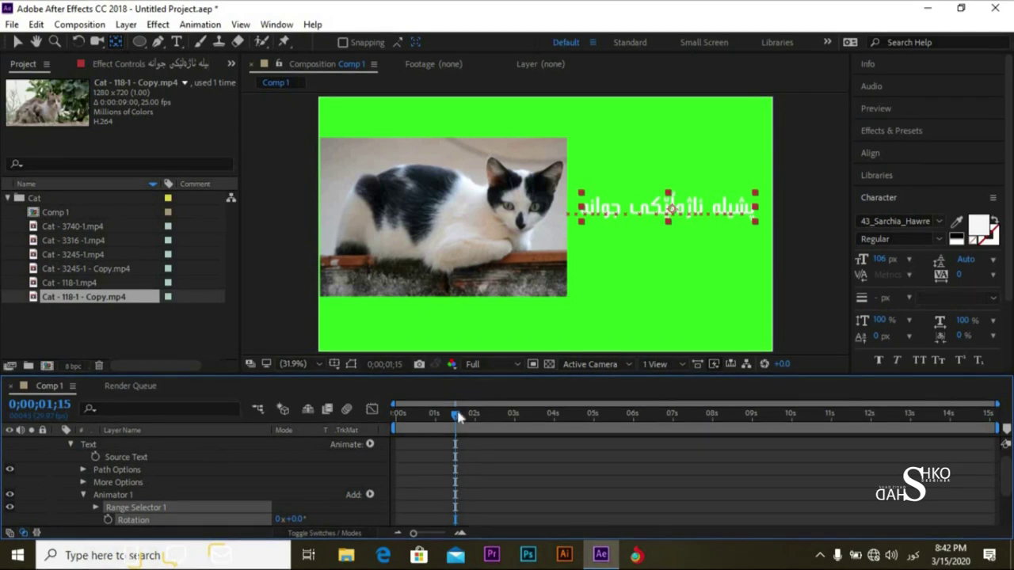
With the playhead at 0;00;00;00, add a Position property to the text's Animator 1, setting Position to 874.0, 0.0 and Rotation to about 56°
drag(432, 422, 401, 428)
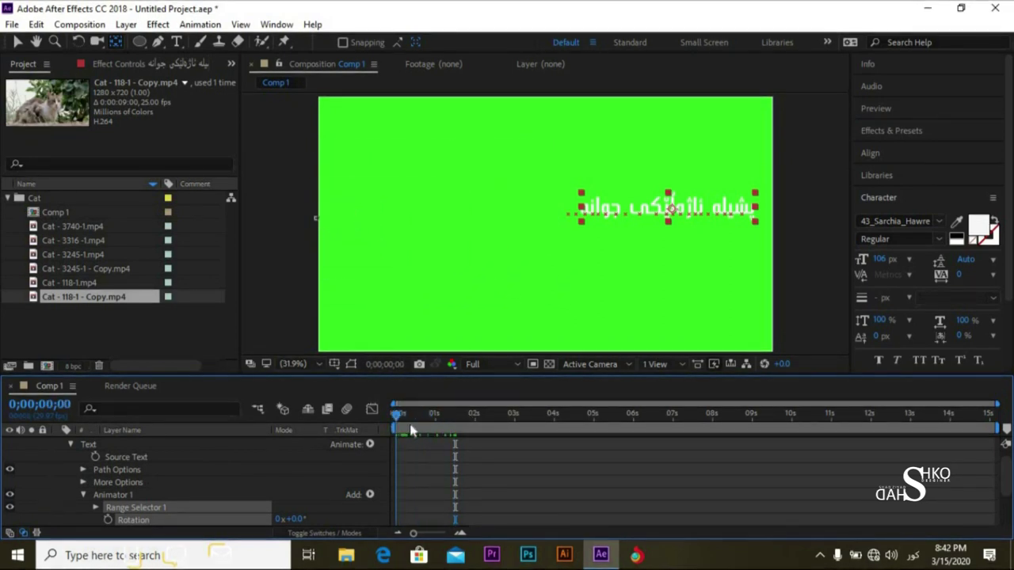
click(391, 431)
drag(1006, 483, 1007, 495)
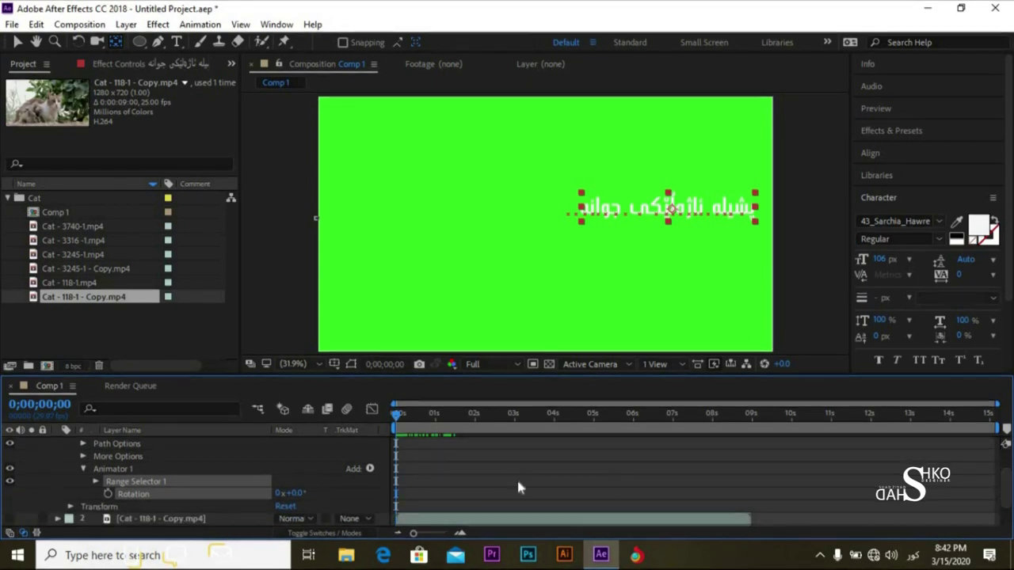
click(96, 481)
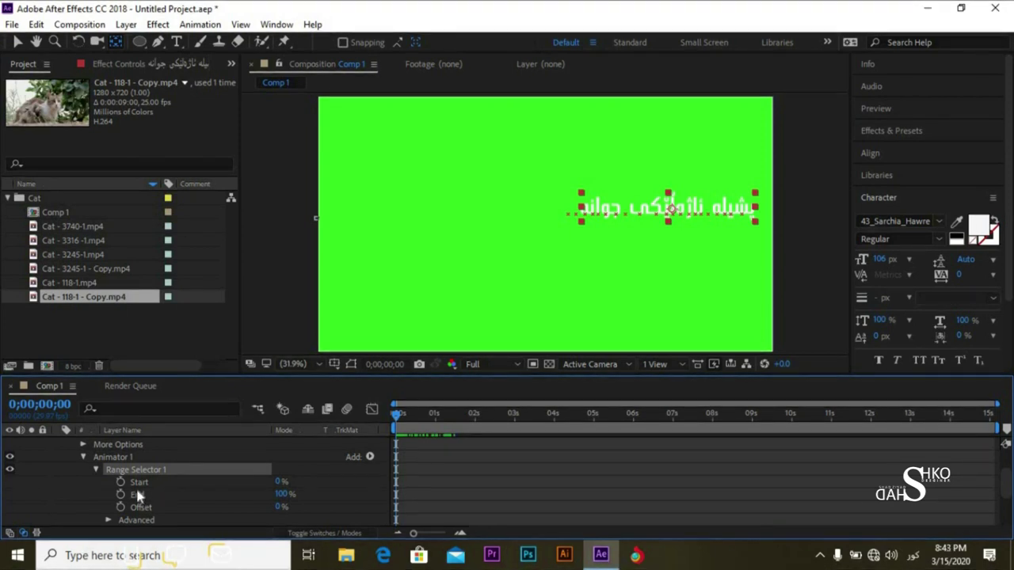
click(97, 471)
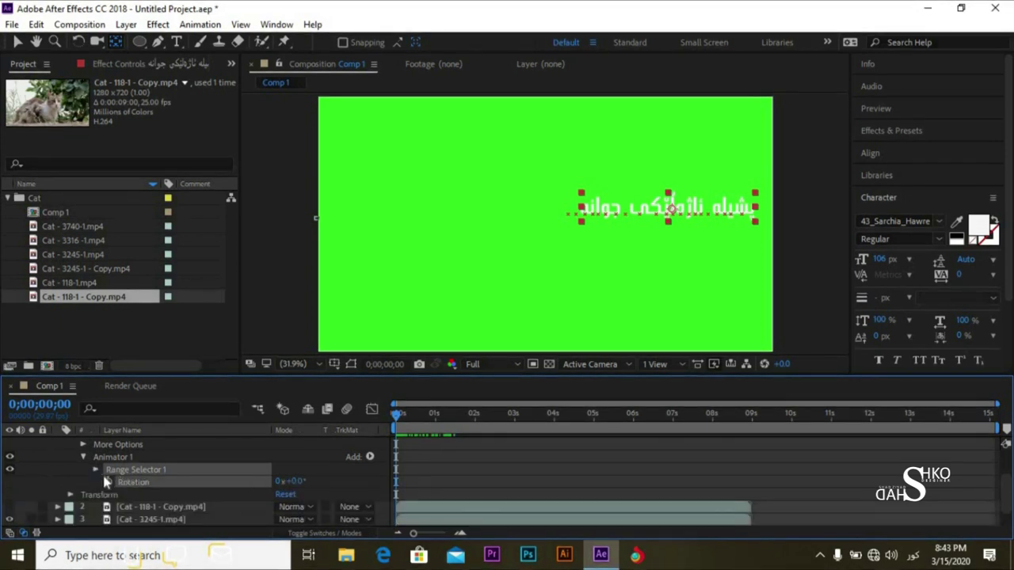
click(371, 457)
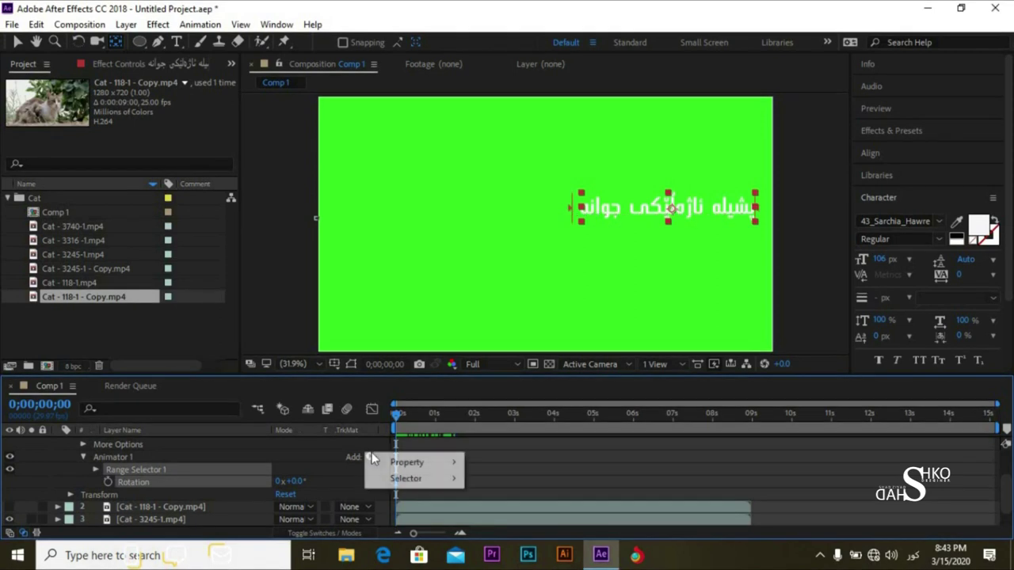
mouse_move(396, 464)
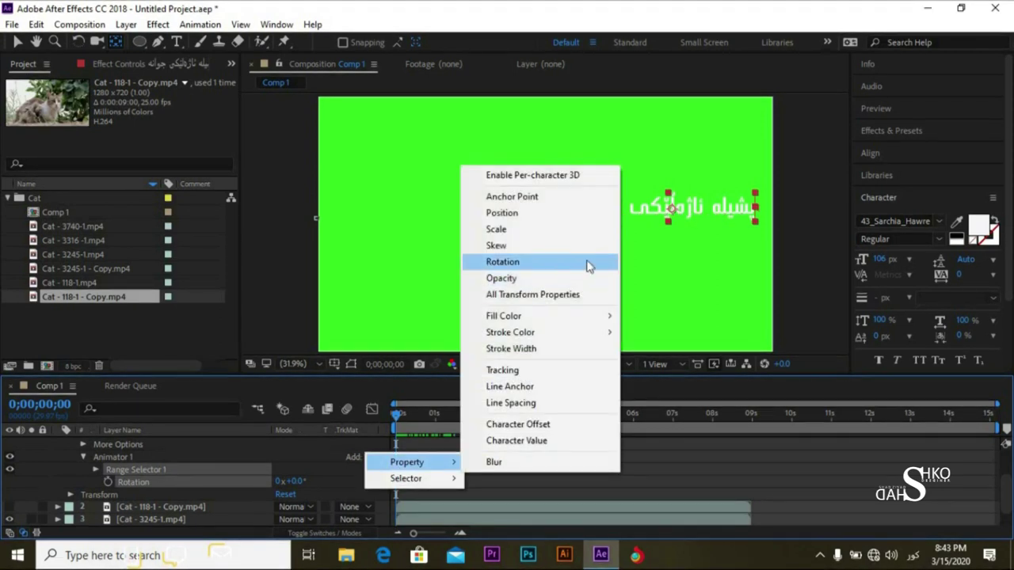
click(539, 215)
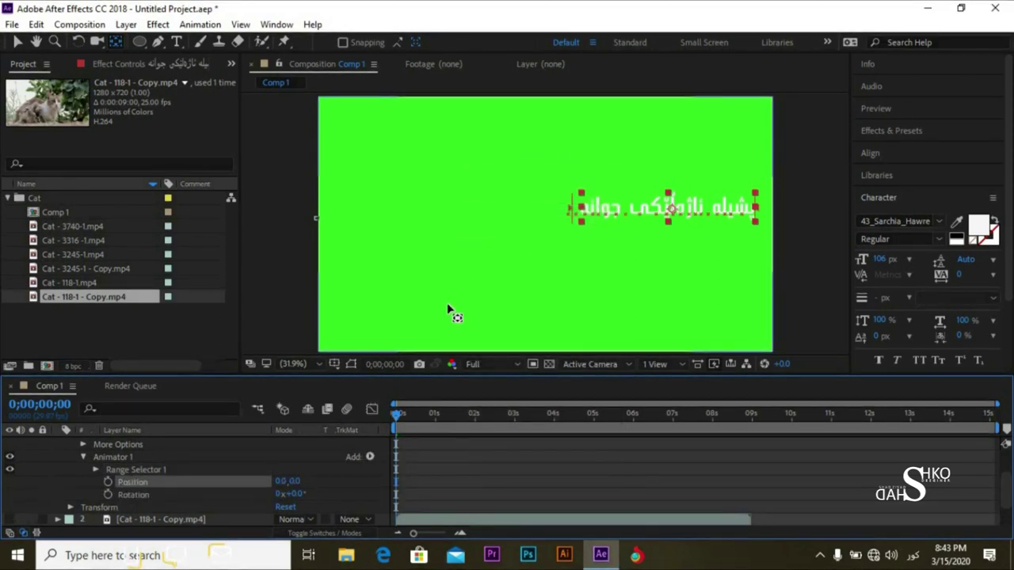
drag(283, 481, 902, 453)
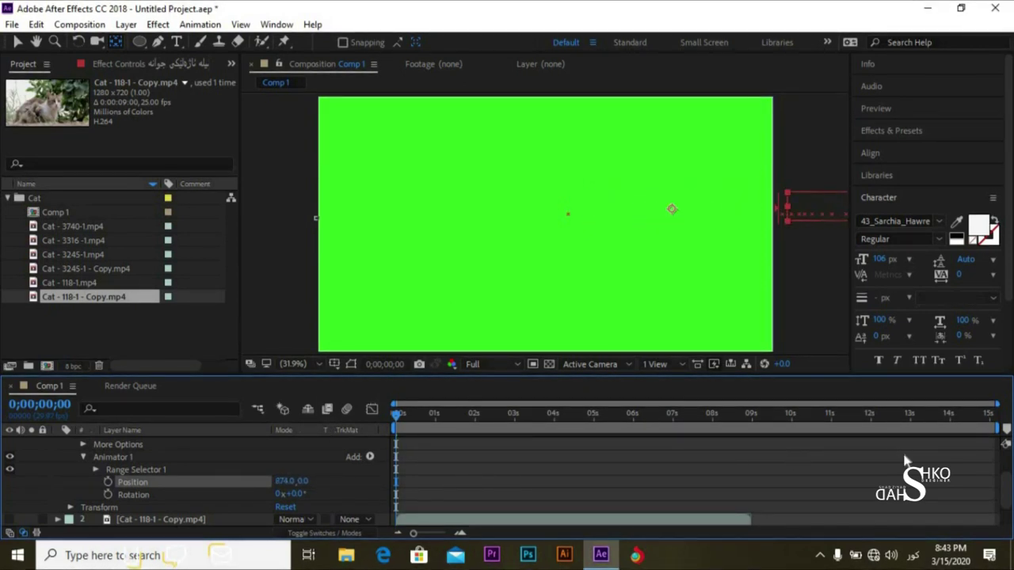
drag(318, 494, 340, 495)
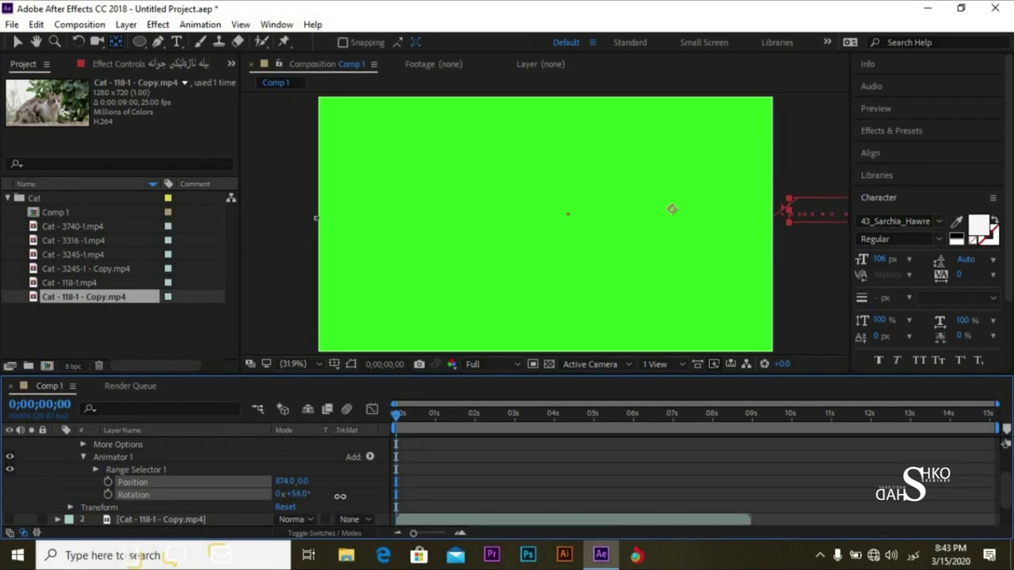
Keyframe Range Selector 1's Start from 0% at 0;00;00;00 to 100% at 0;00;01;27, and preview the text animation from the beginning
click(95, 471)
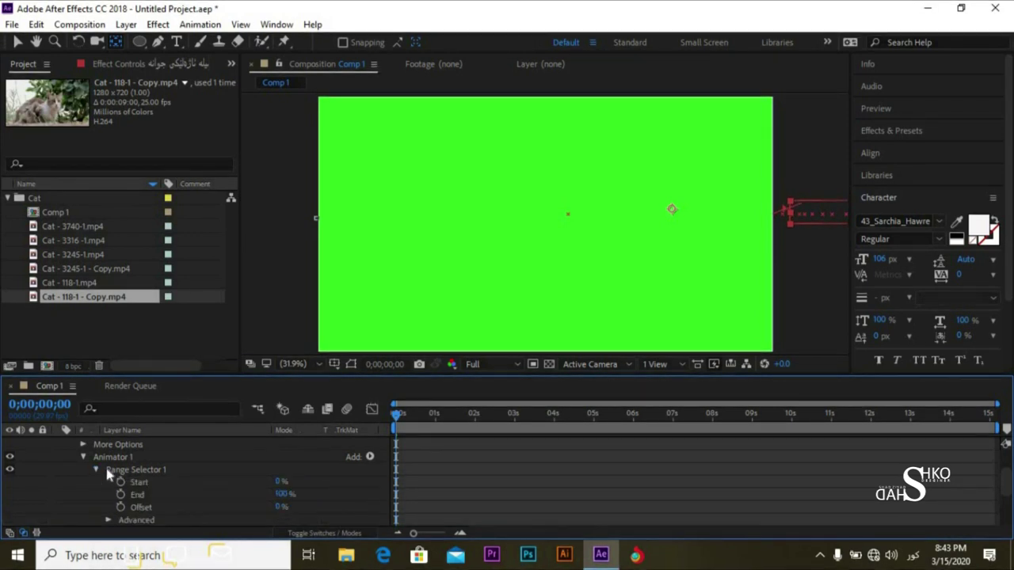
click(121, 483)
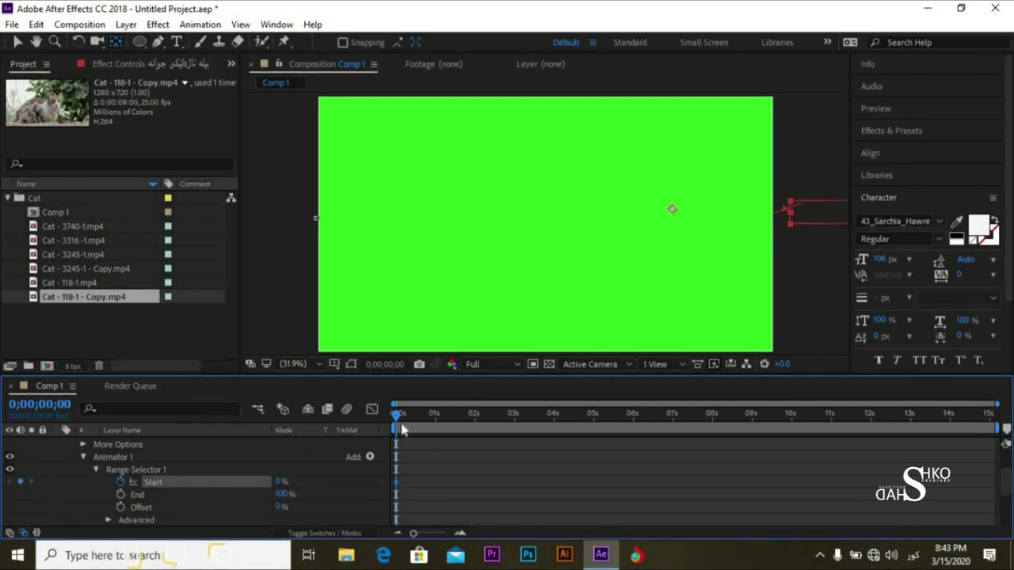
drag(399, 422, 475, 440)
drag(283, 483, 389, 472)
drag(471, 413, 396, 414)
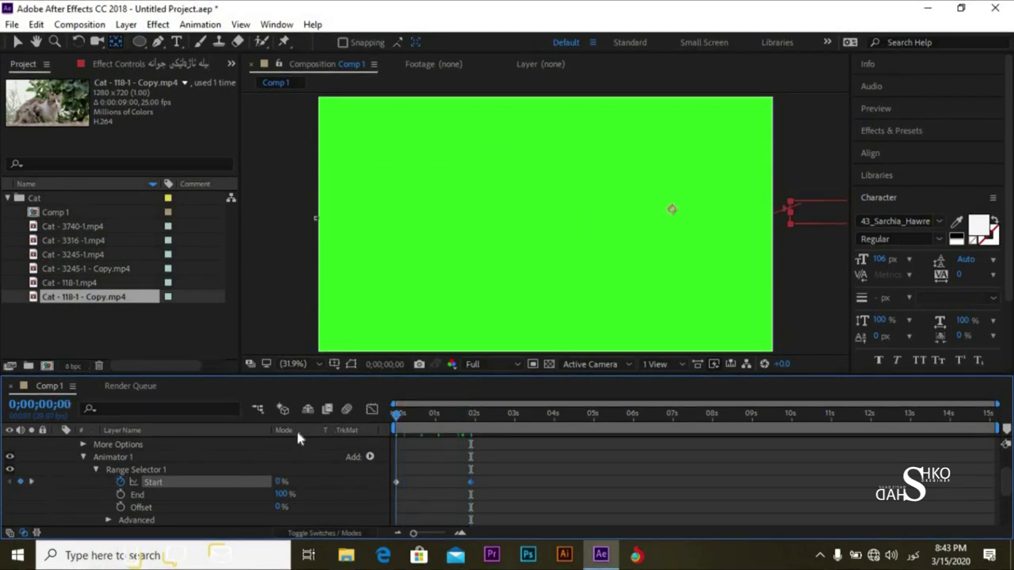
click(83, 457)
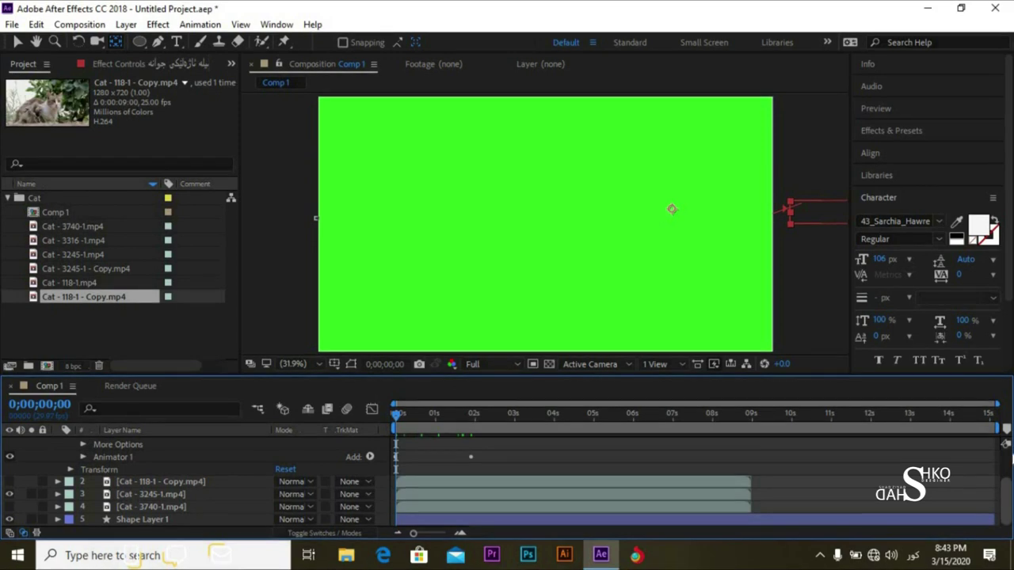
scroll(803, 486, up, 3)
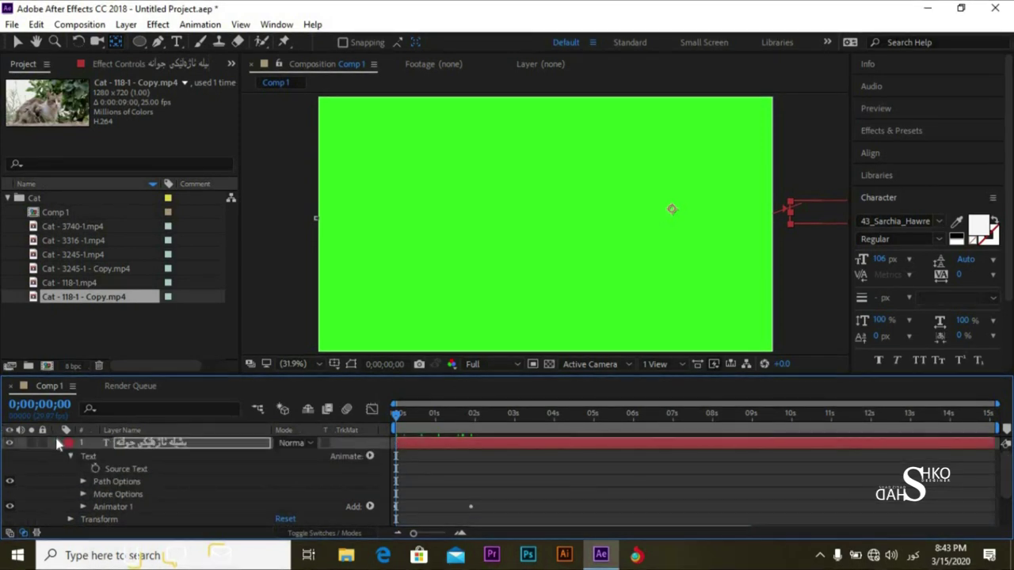
click(57, 443)
key(space)
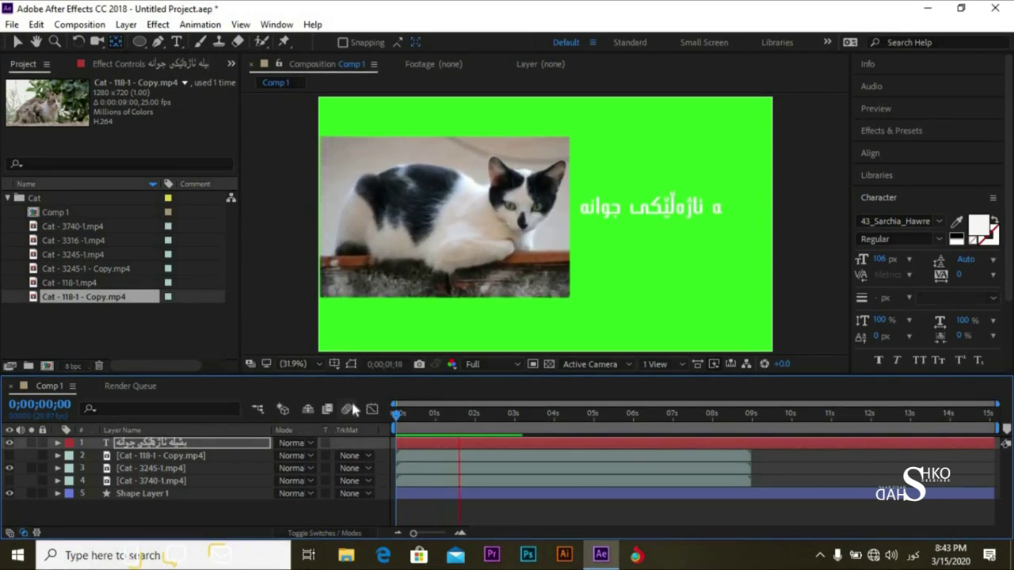
key(space)
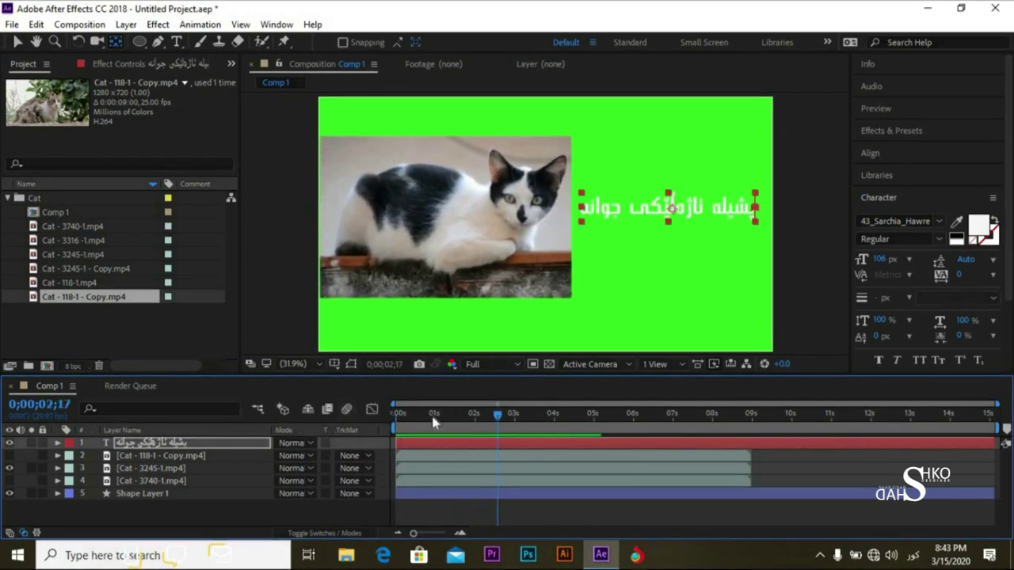
Ease the text's Start keyframes in the speed graph, move the last keyframe to about 3 seconds, and preview the result
click(143, 446)
key(u)
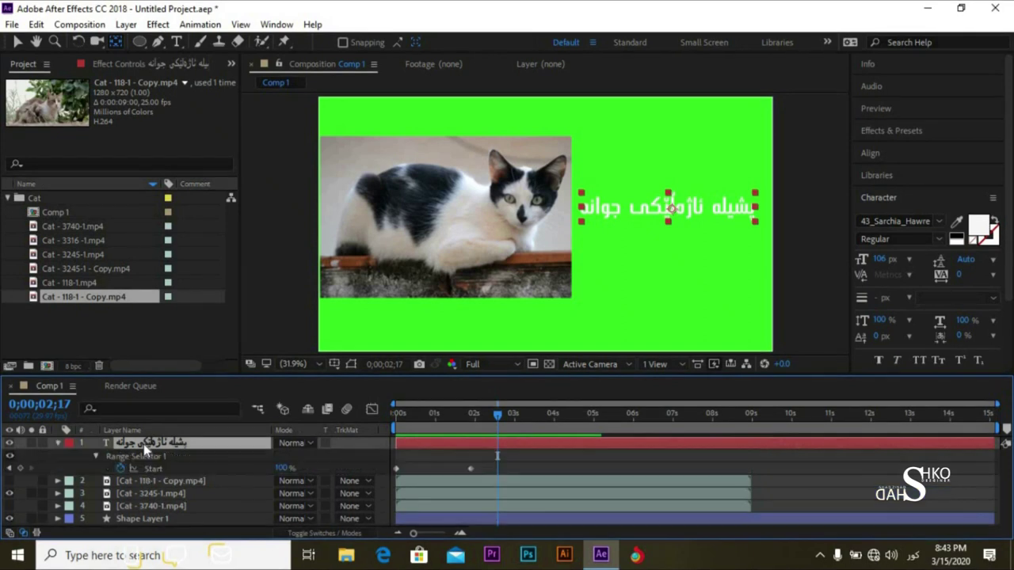
drag(456, 472, 392, 480)
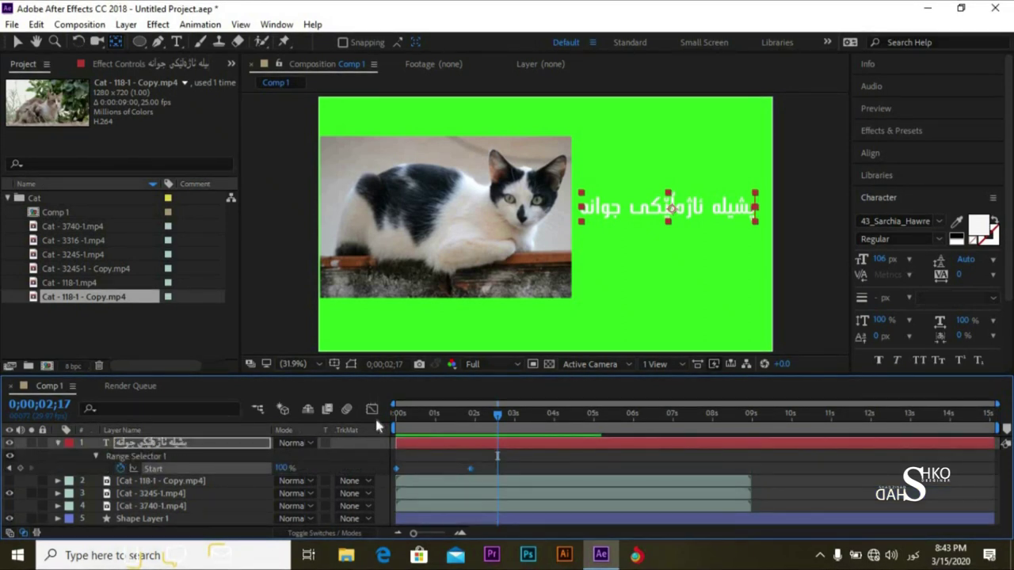
click(372, 409)
click(472, 444)
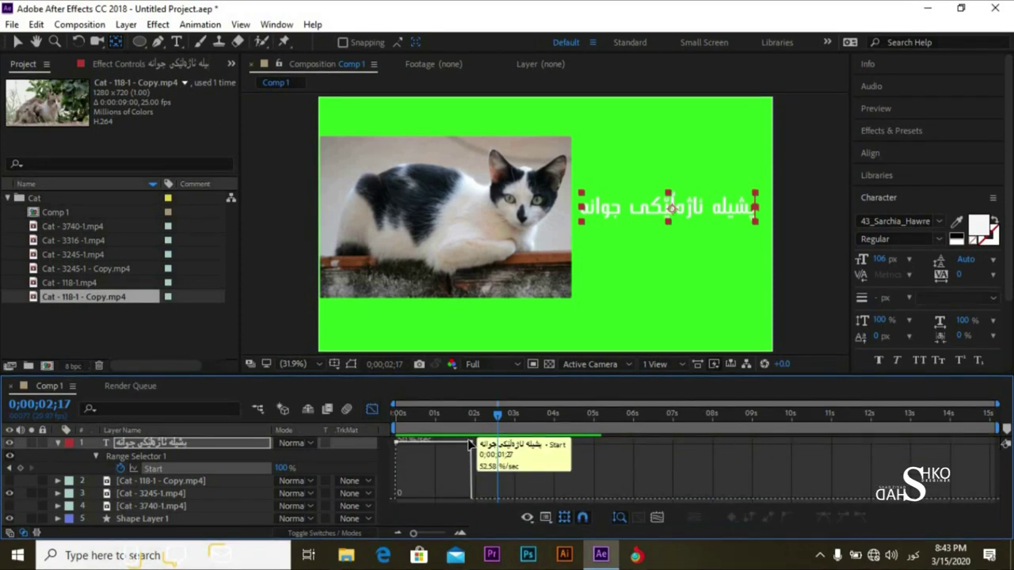
drag(479, 454, 517, 443)
key(space)
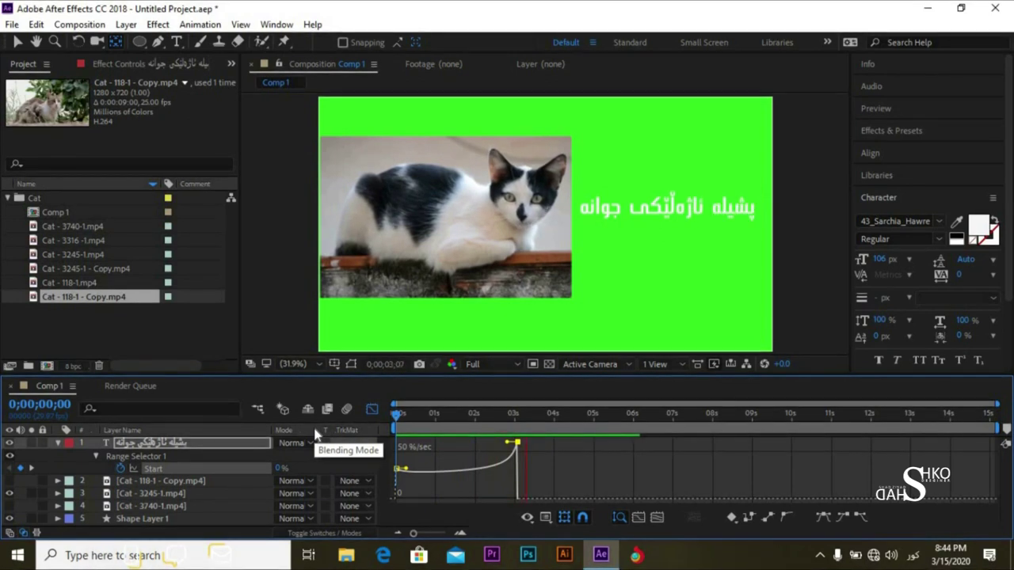
key(space)
Reshape the Start speed curve to begin at 0 %/sec with the last keyframe at about 2.6 seconds, leave the graph view, and preview it
drag(515, 447, 445, 486)
key(Home)
key(space)
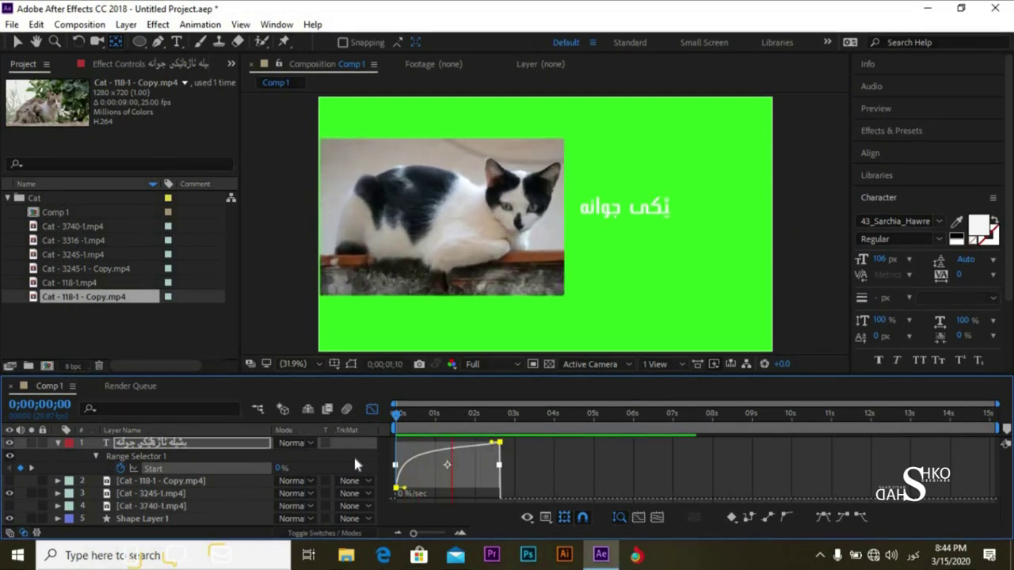
key(space)
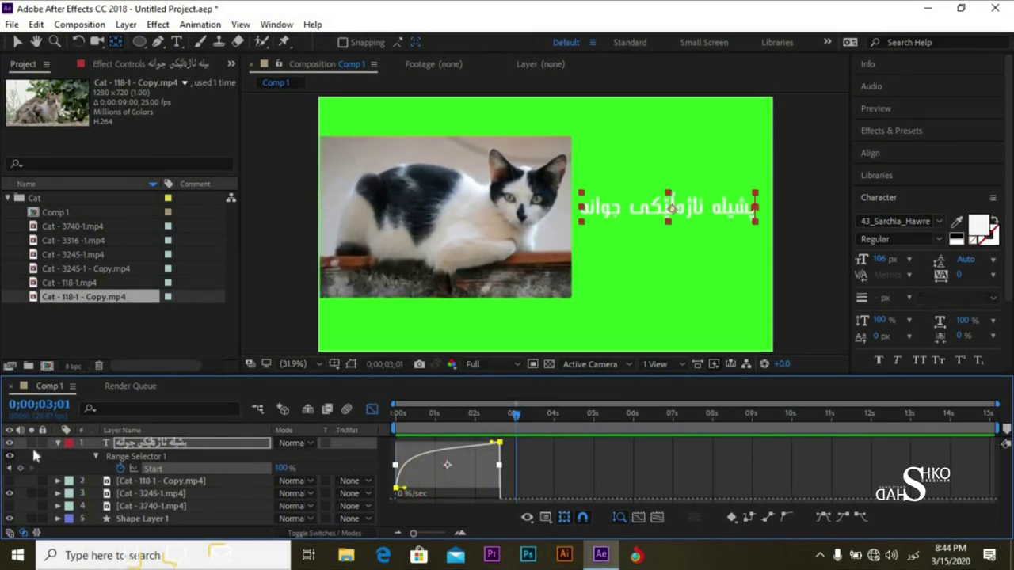
click(58, 443)
click(236, 503)
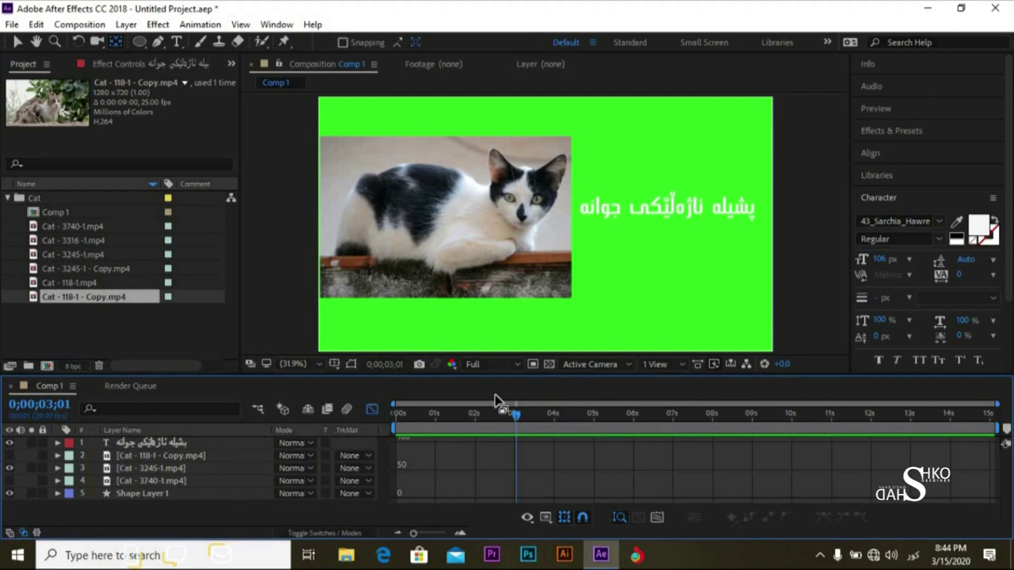
click(372, 409)
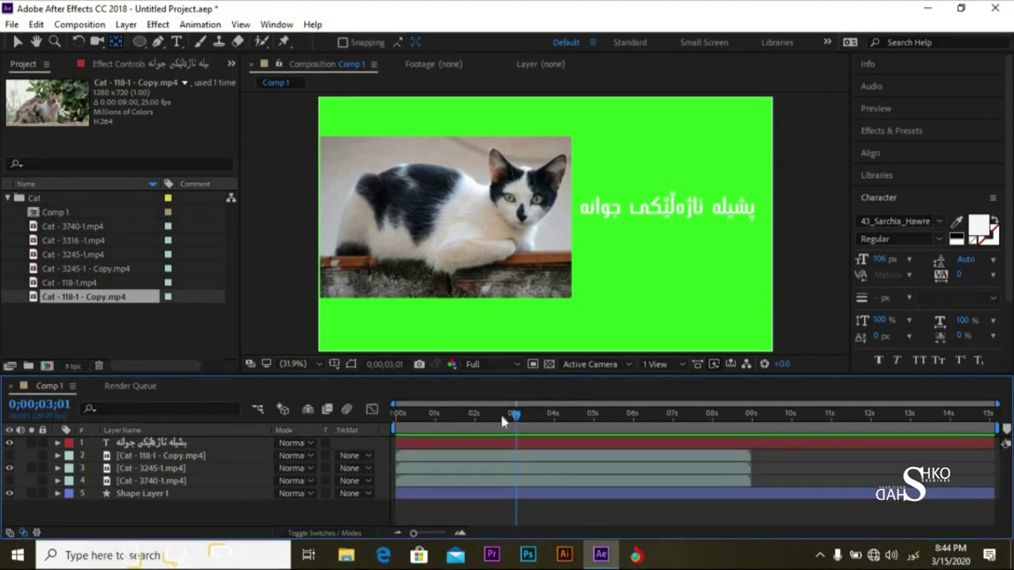
drag(503, 421, 385, 412)
key(space)
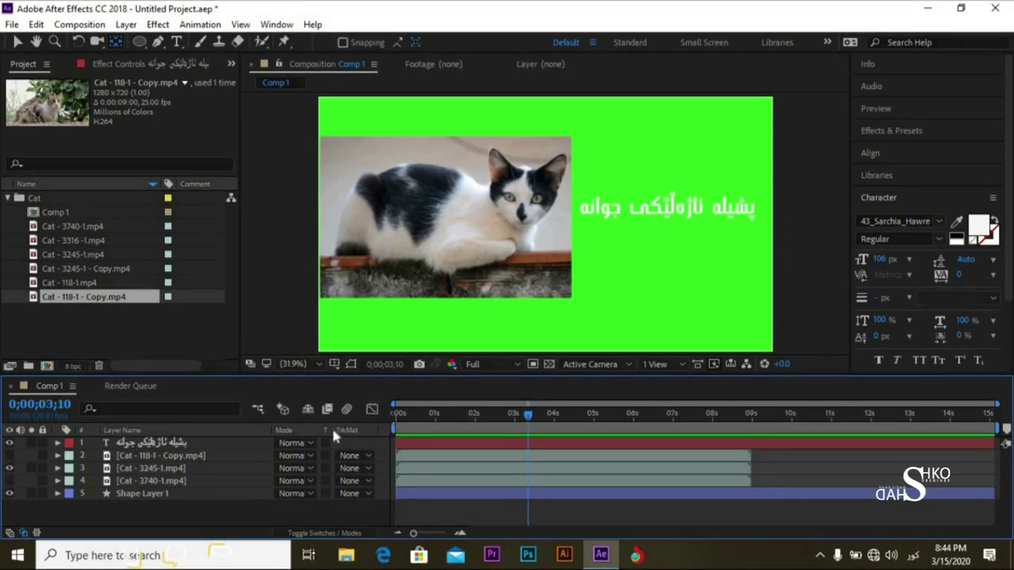
Delay the text layer's first Start keyframe to 0;00;01;16 and preview the text entering after the cat clip scales in
click(221, 446)
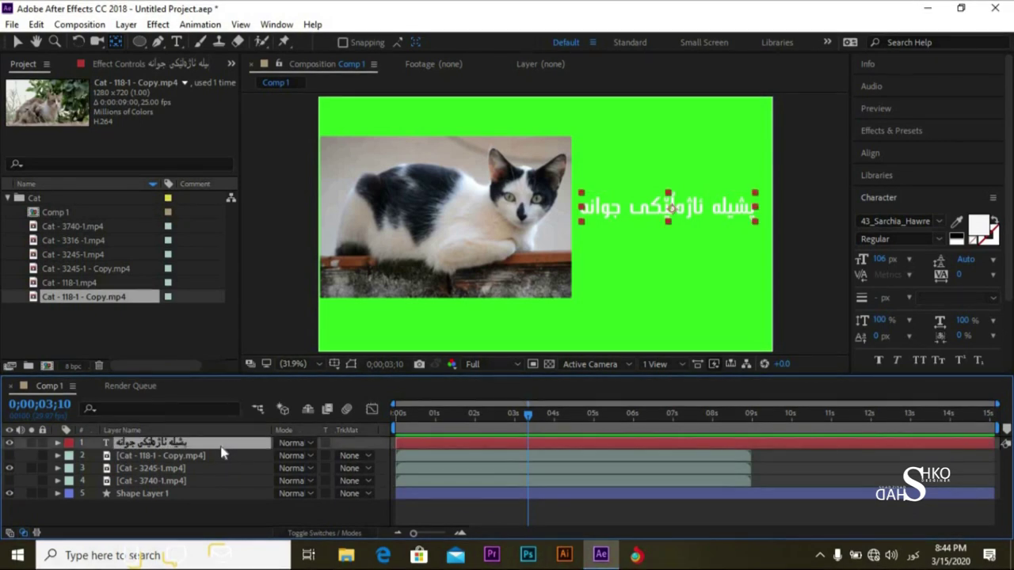
key(u)
drag(396, 470, 458, 470)
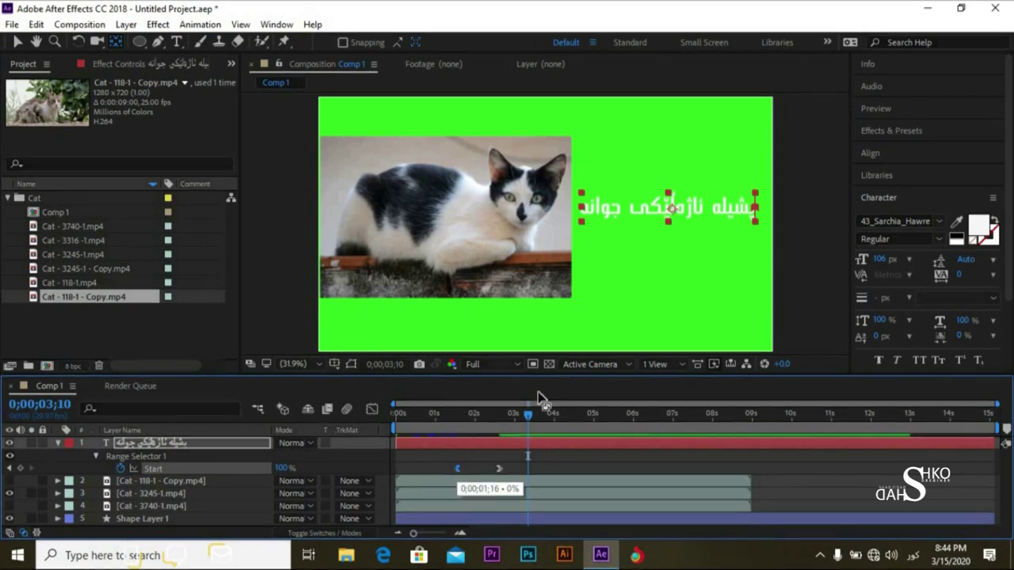
click(470, 413)
drag(436, 430, 401, 429)
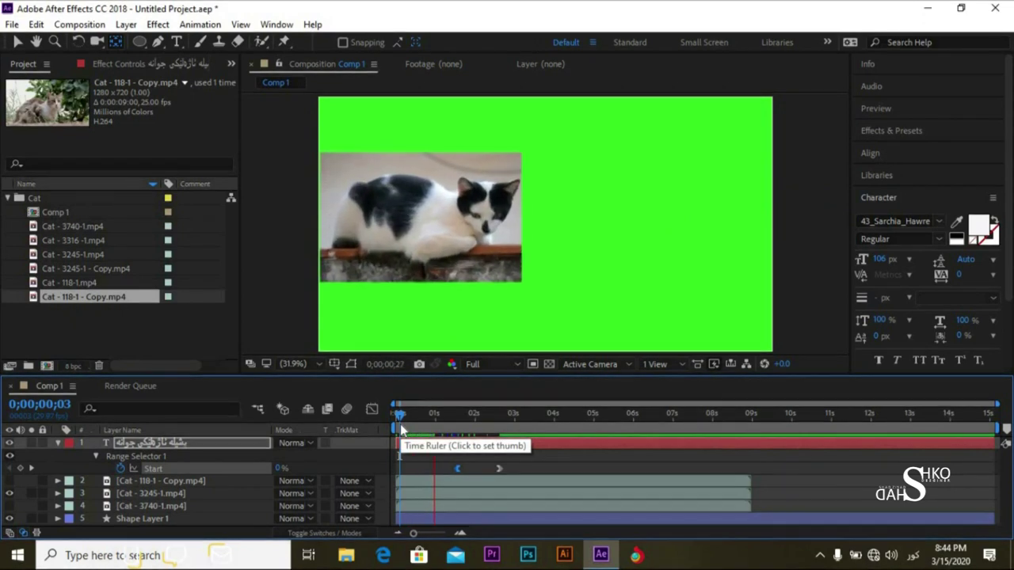
click(398, 414)
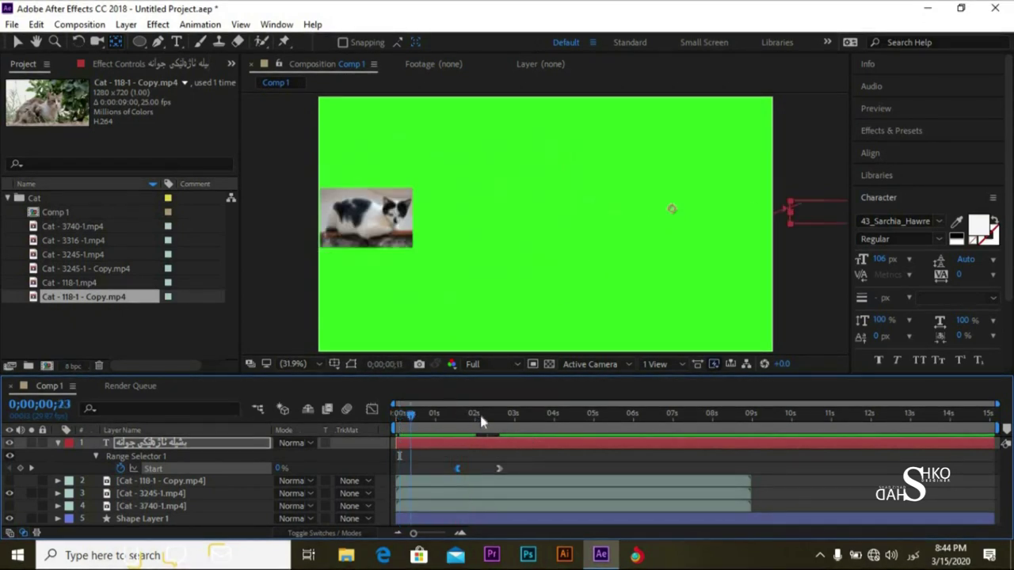
key(space)
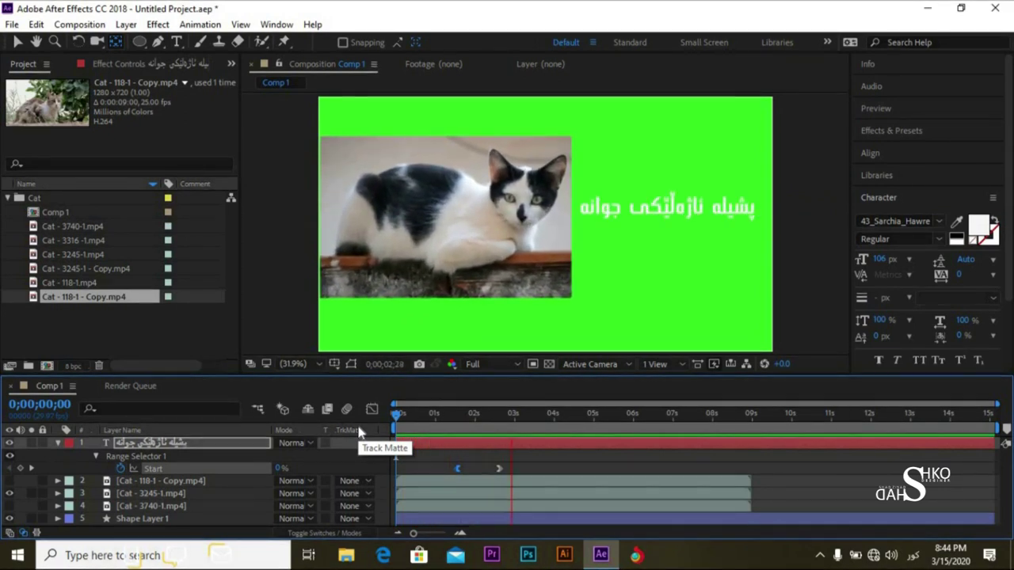
key(space)
key(space)
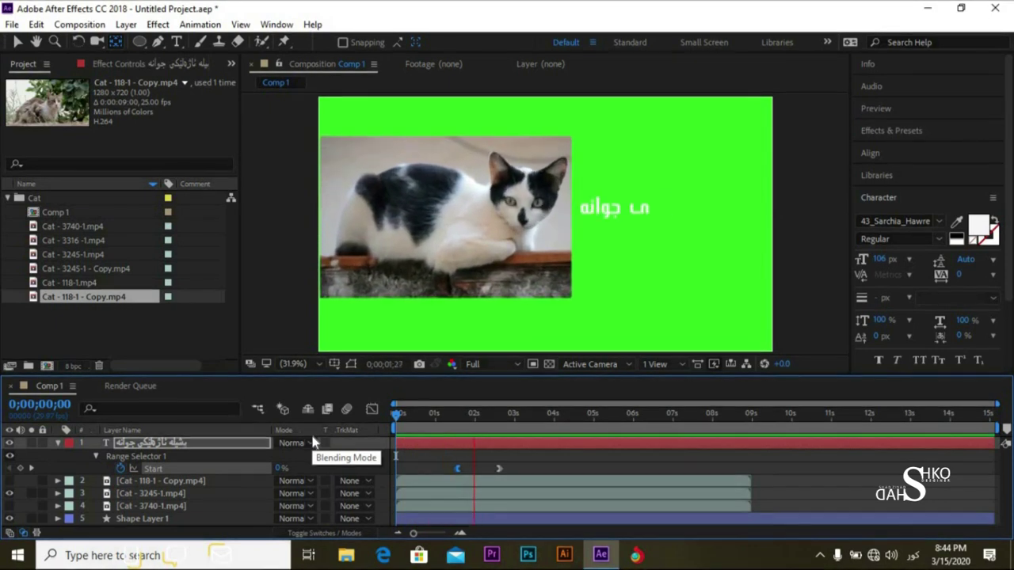
key(space)
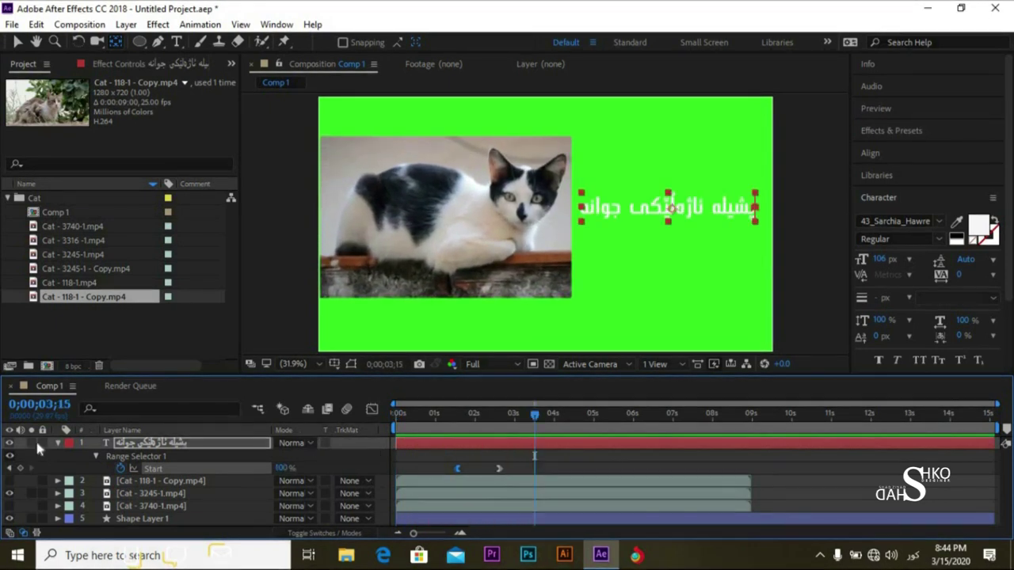
Collapse the Kurdish text layer's properties and delete the layer from Comp 1
click(57, 443)
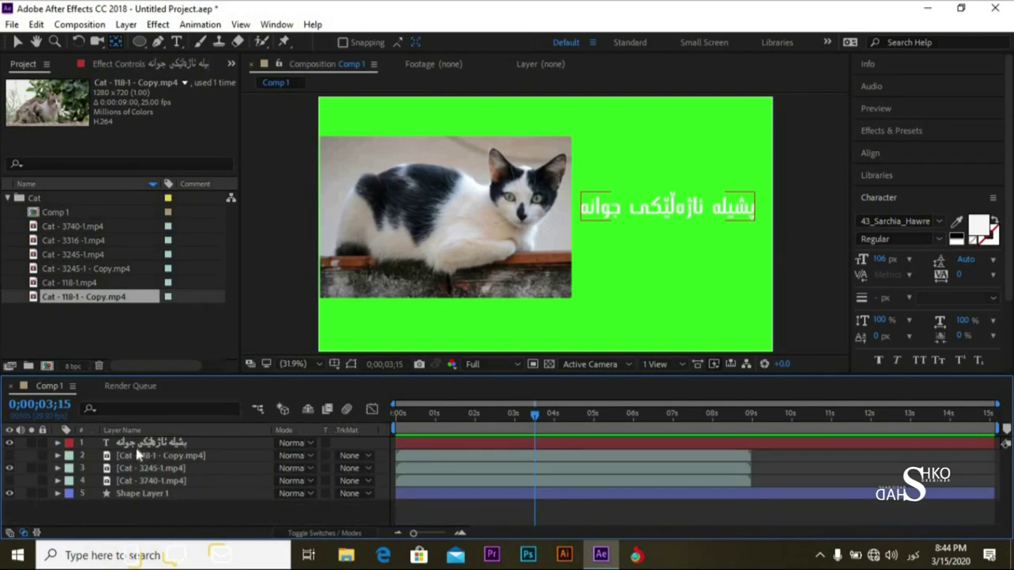
click(163, 444)
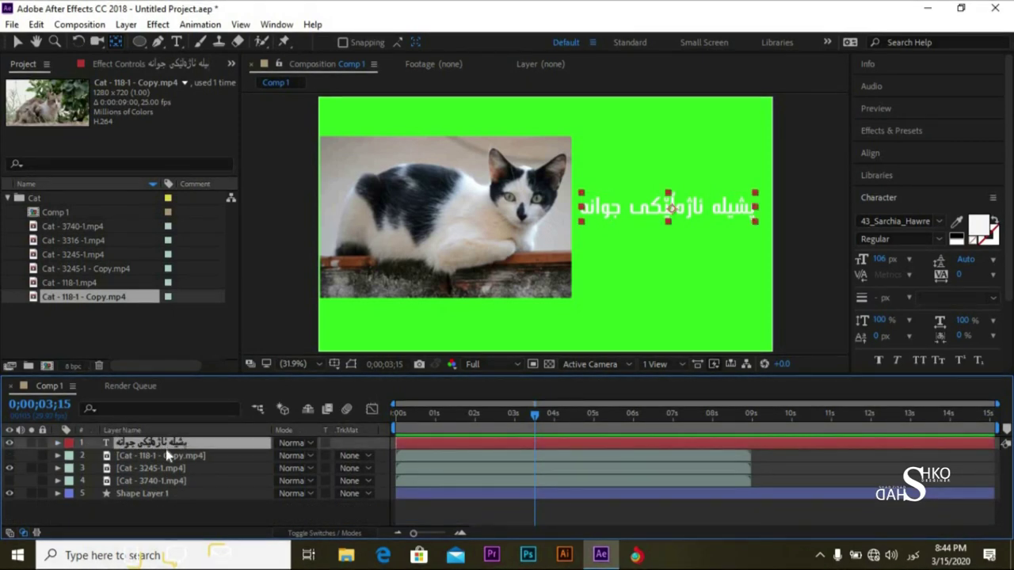
key(Delete)
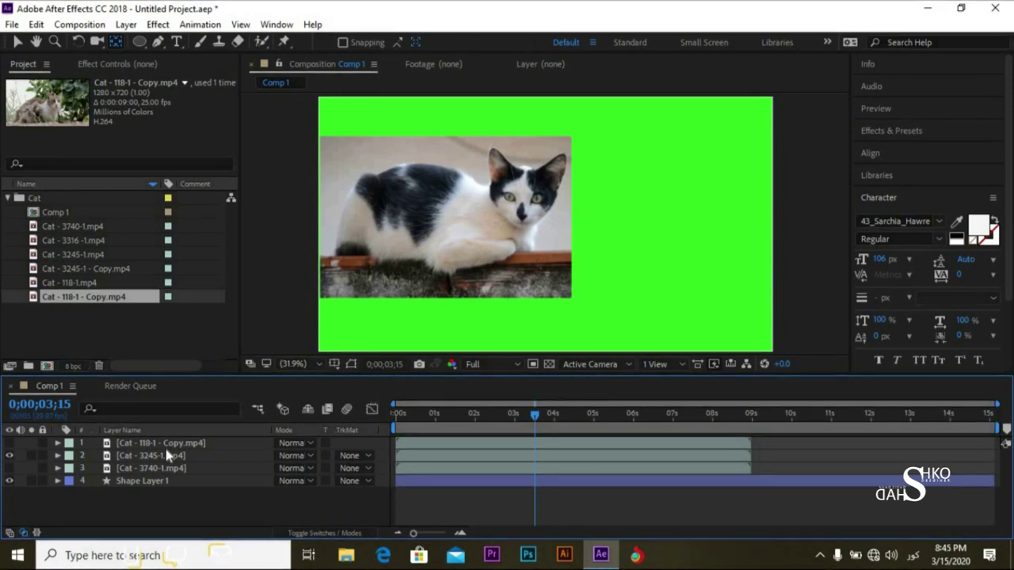
Change the outline colour of Mask 1 on the Cat - 3245-1.mp4 layer to pink F10B72
click(159, 457)
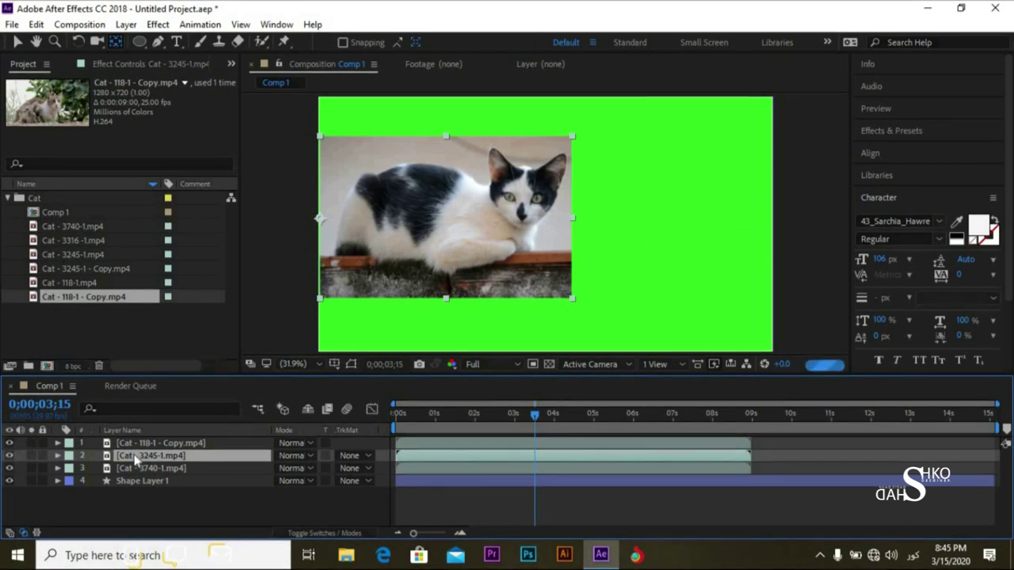
click(58, 457)
click(69, 470)
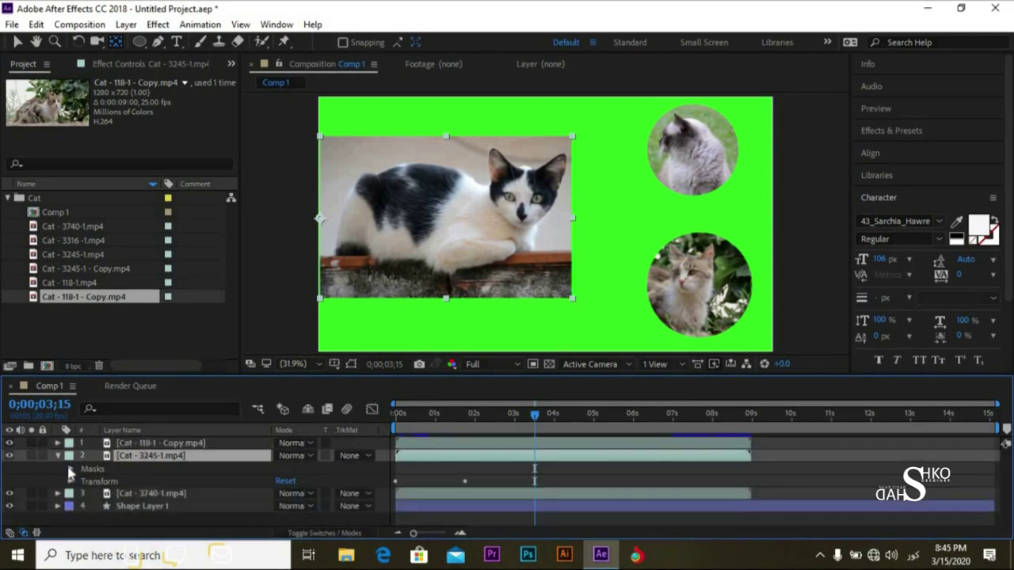
click(71, 469)
click(82, 481)
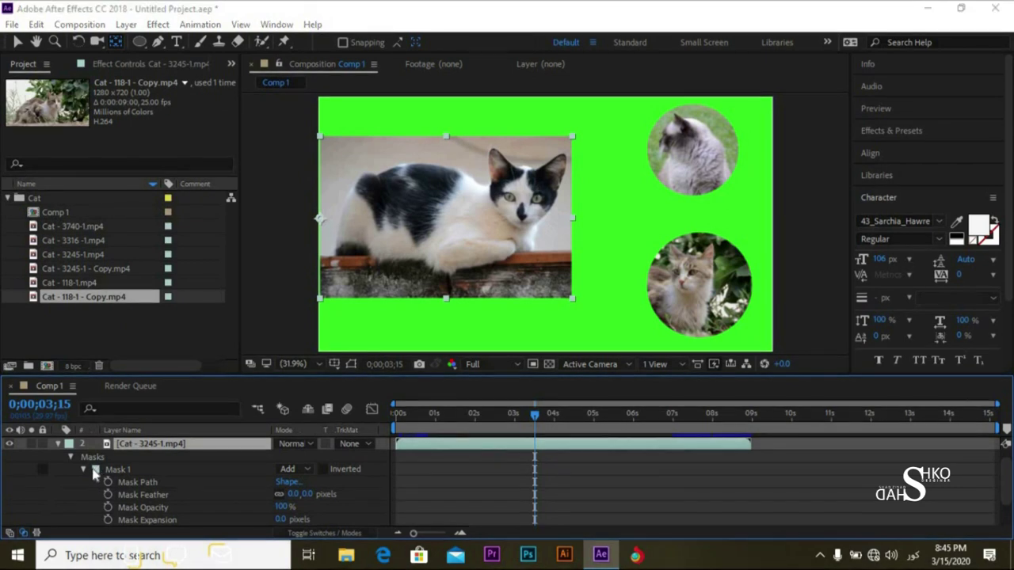
click(95, 470)
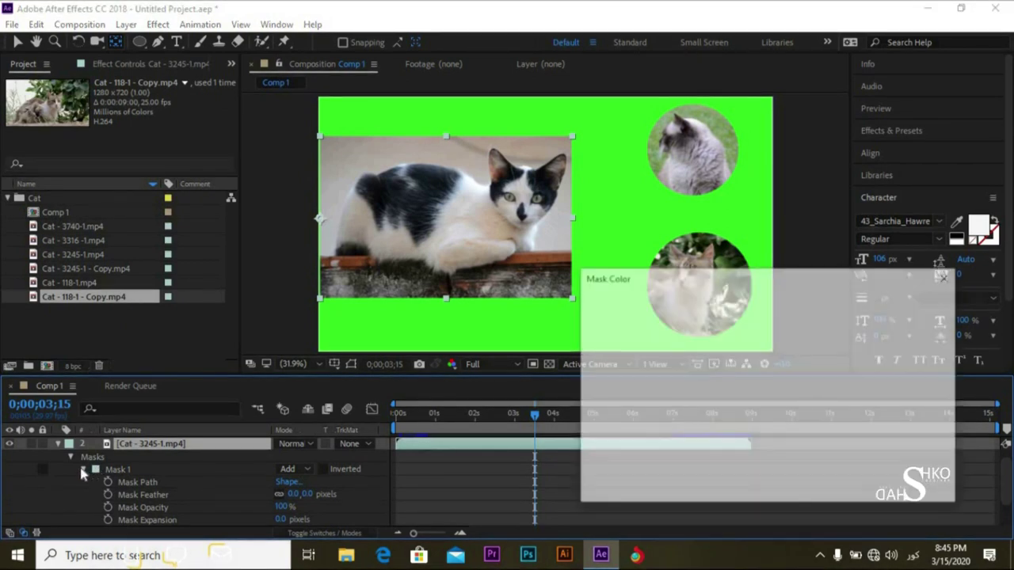
mouse_move(798, 400)
mouse_down()
mouse_move(798, 350)
mouse_move(771, 313)
mouse_up()
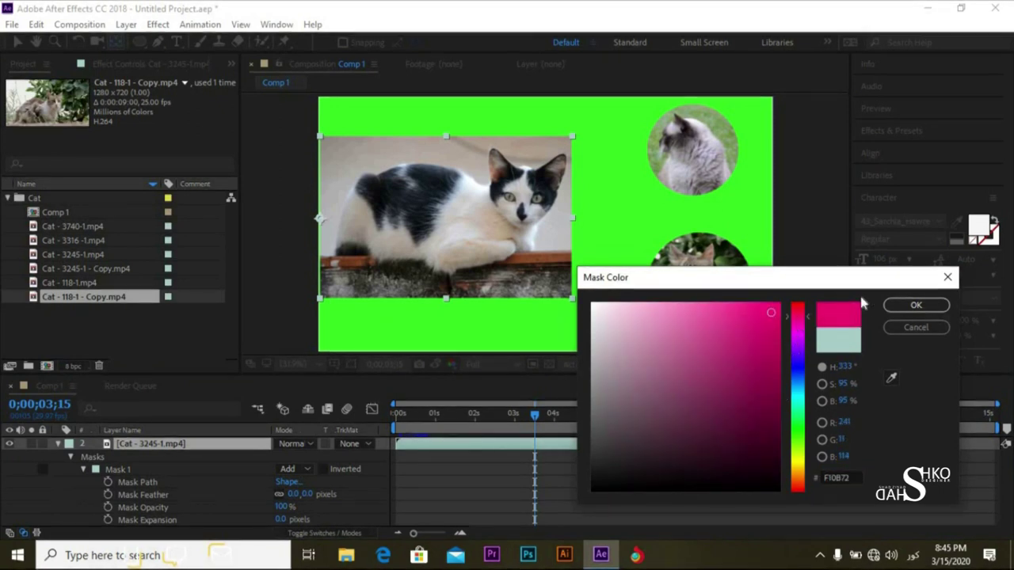
key(Return)
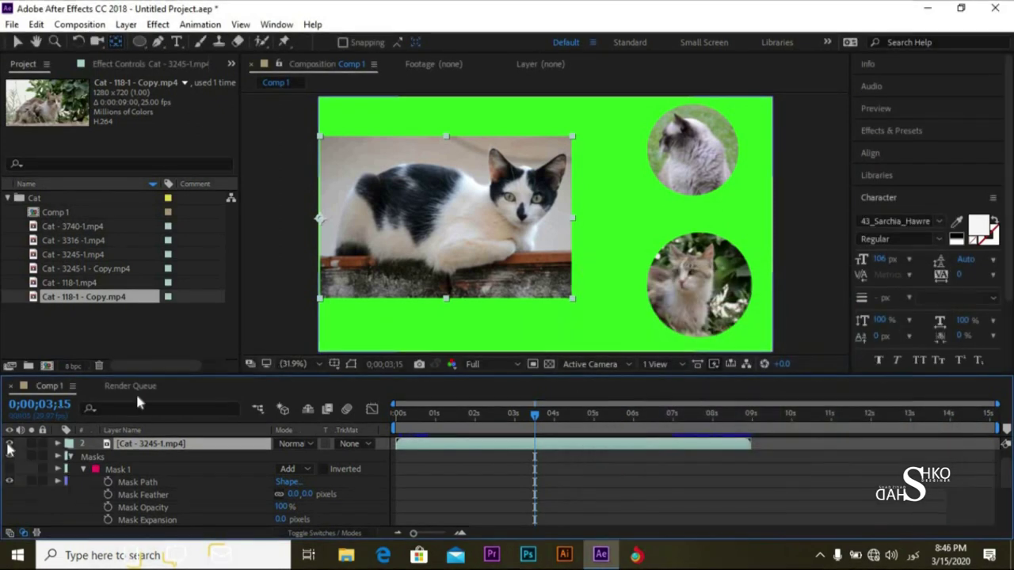
Return the playhead to 0;00;00;00 and delete the Cat - 118-1 - Copy.mp4 and Cat - 3740-1.mp4 layers from Comp 1
click(394, 413)
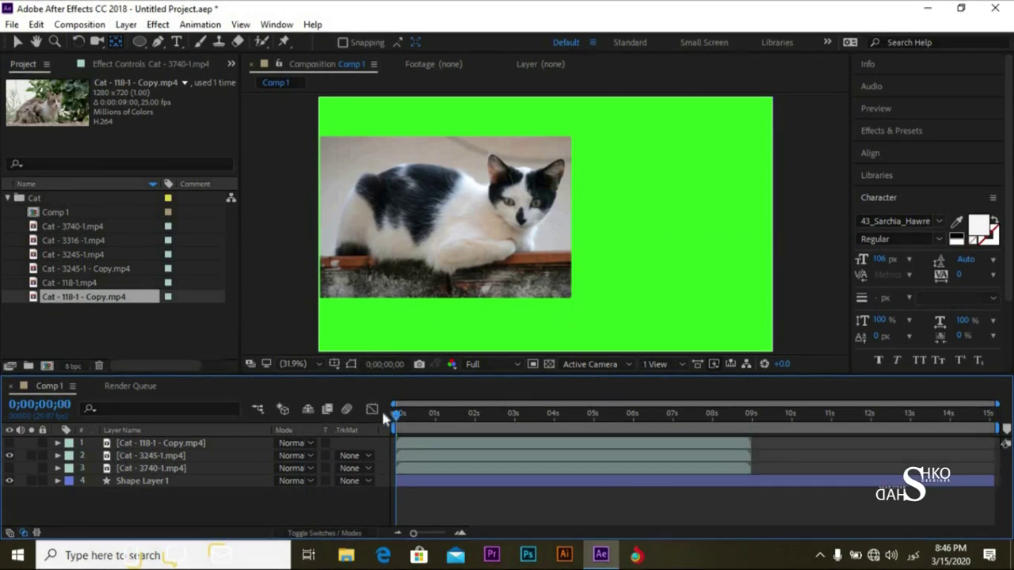
drag(395, 413, 367, 417)
click(9, 443)
click(120, 445)
key(Delete)
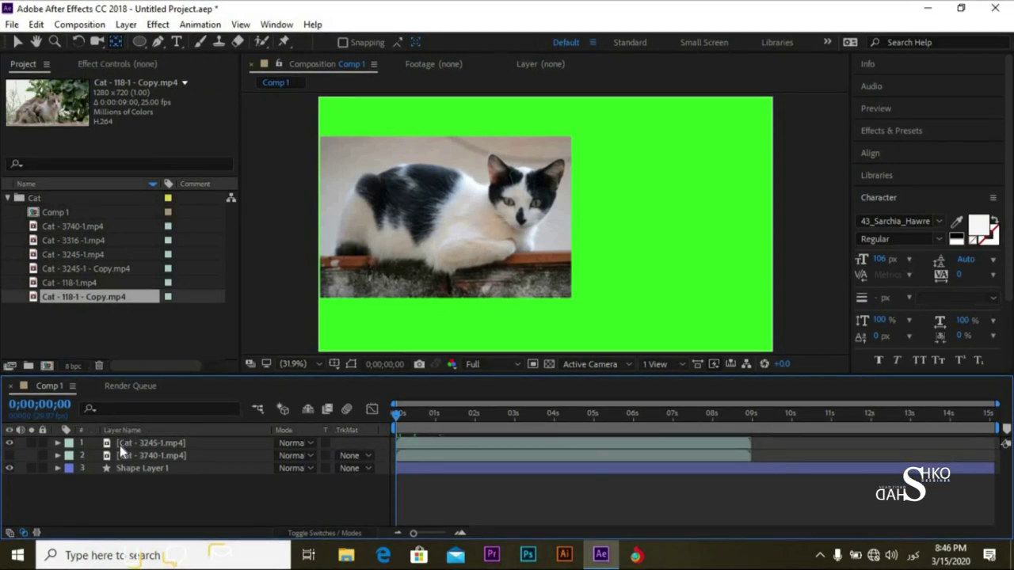
click(119, 452)
key(Delete)
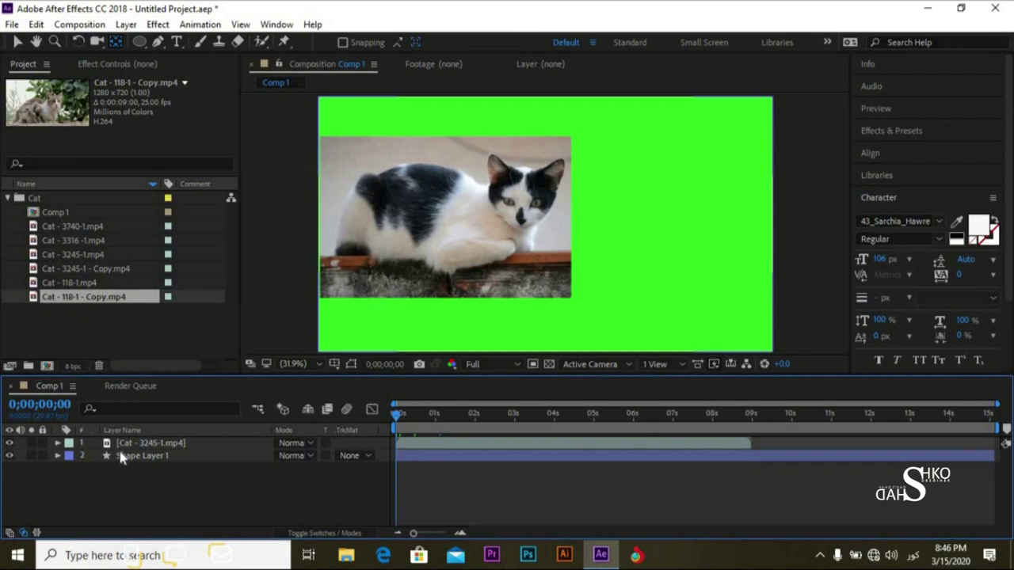
Set a Mask Path keyframe at 0;00;01;16 for Mask 1 on the Cat - 3245-1.mp4 layer
click(127, 446)
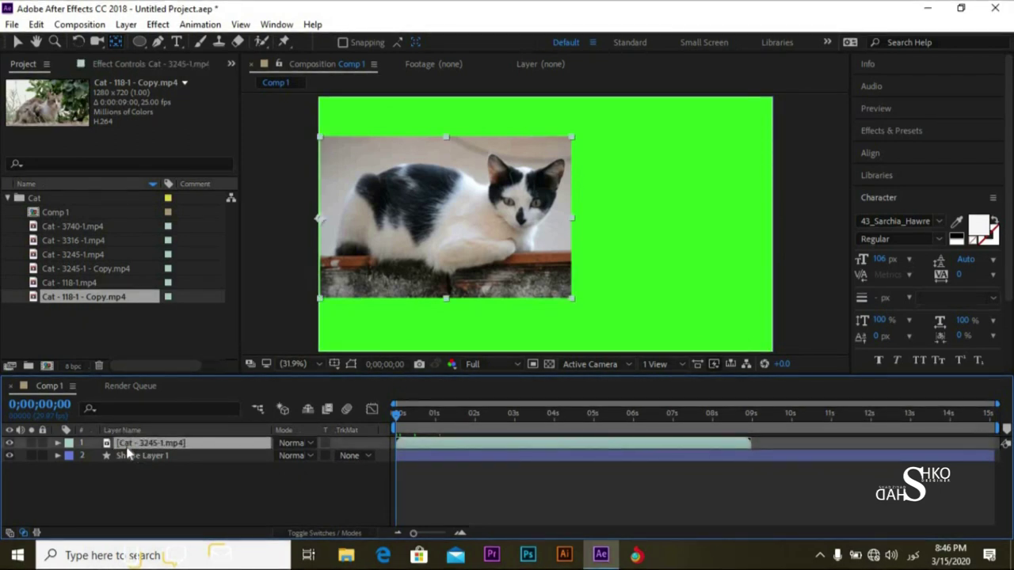
click(57, 444)
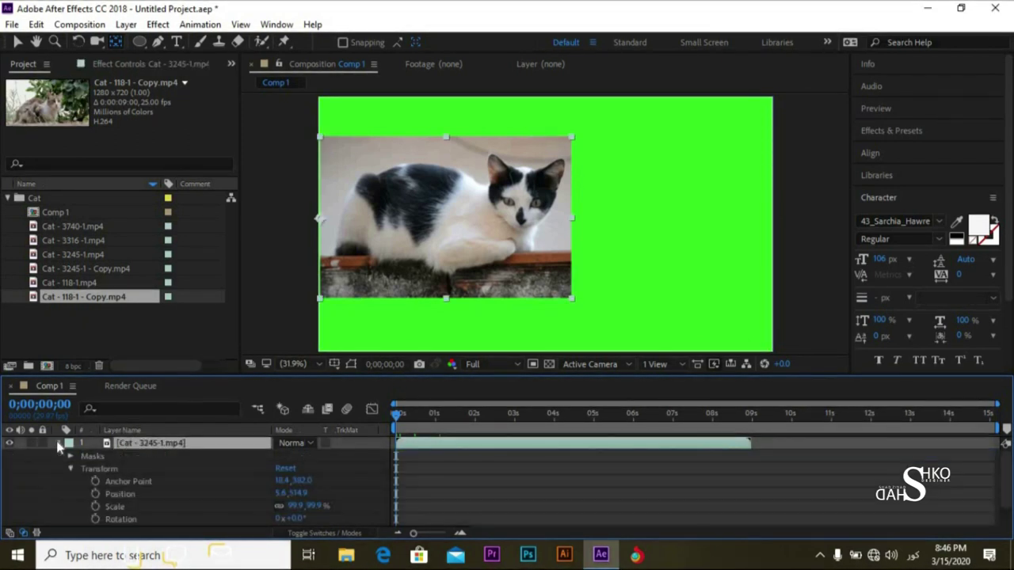
click(71, 470)
click(70, 457)
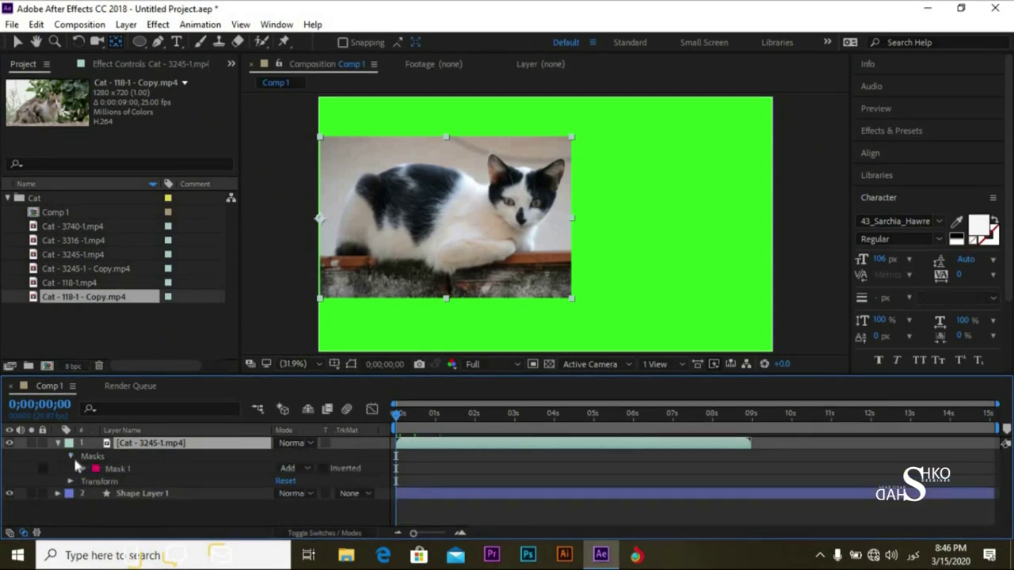
click(84, 469)
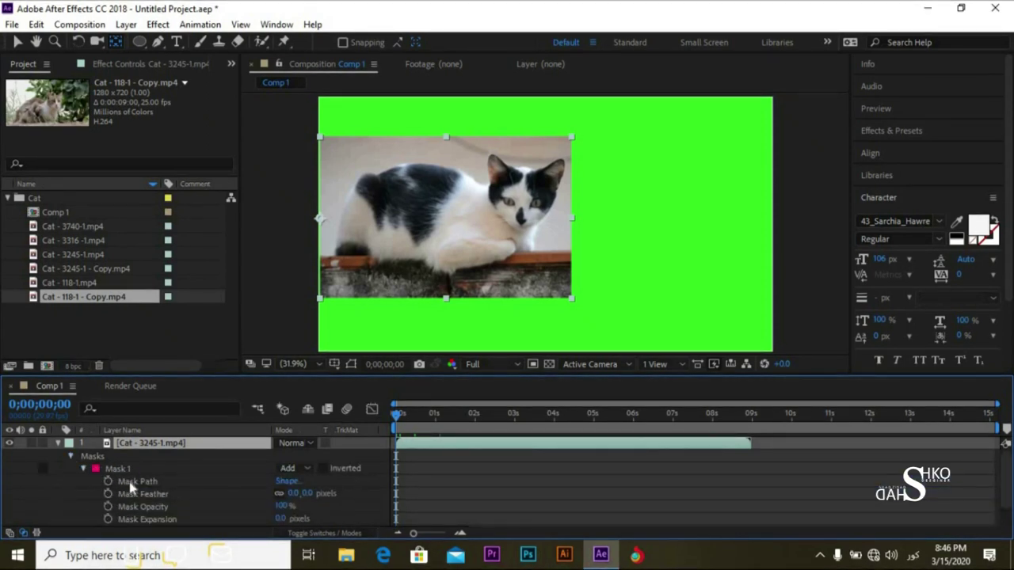
click(131, 484)
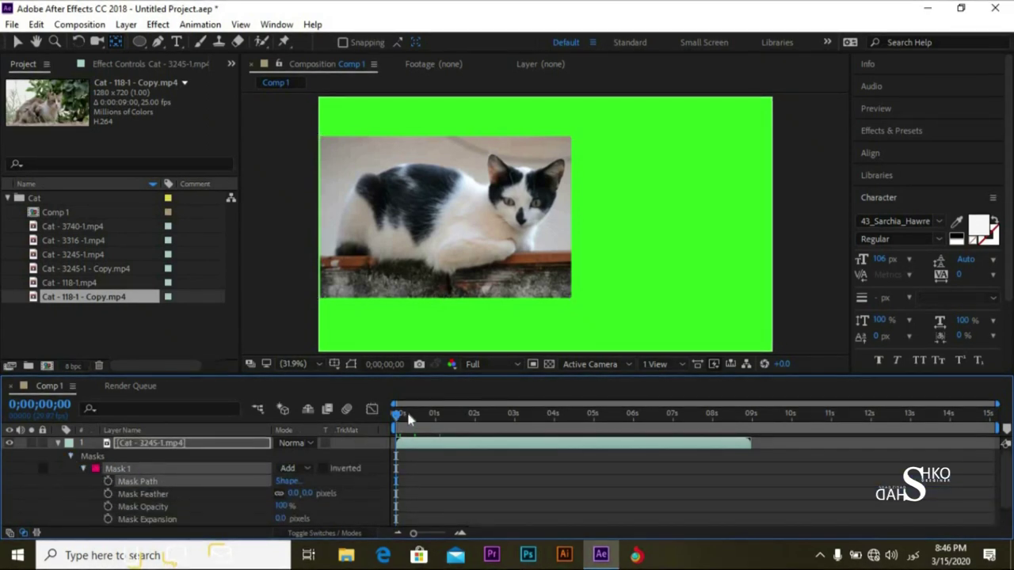
key(space)
click(438, 430)
click(457, 430)
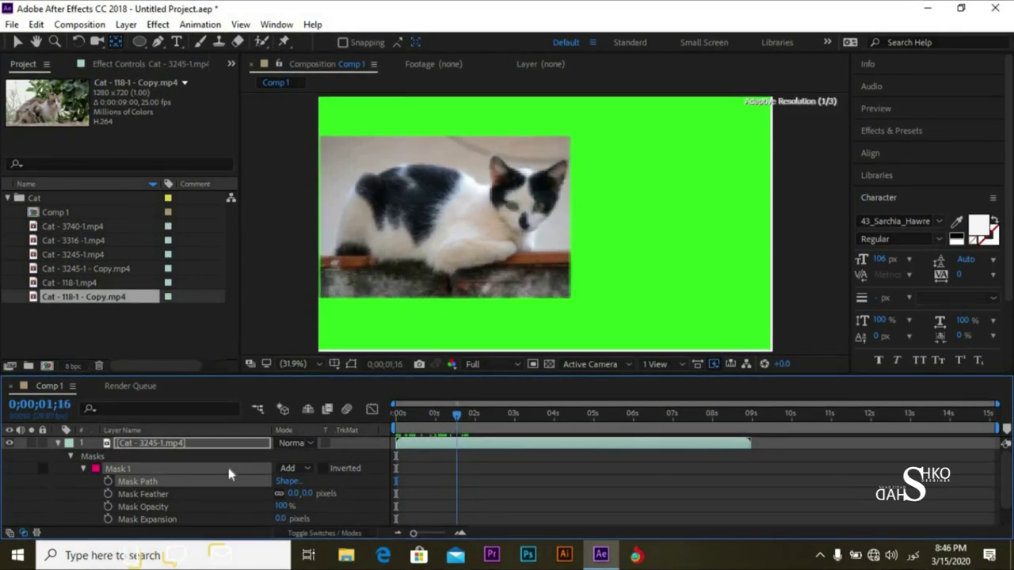
Return to 0;00;00;00 and show the outline of Mask 1 in the composition, ready for editing with the Selection tool
drag(456, 413, 369, 416)
click(138, 495)
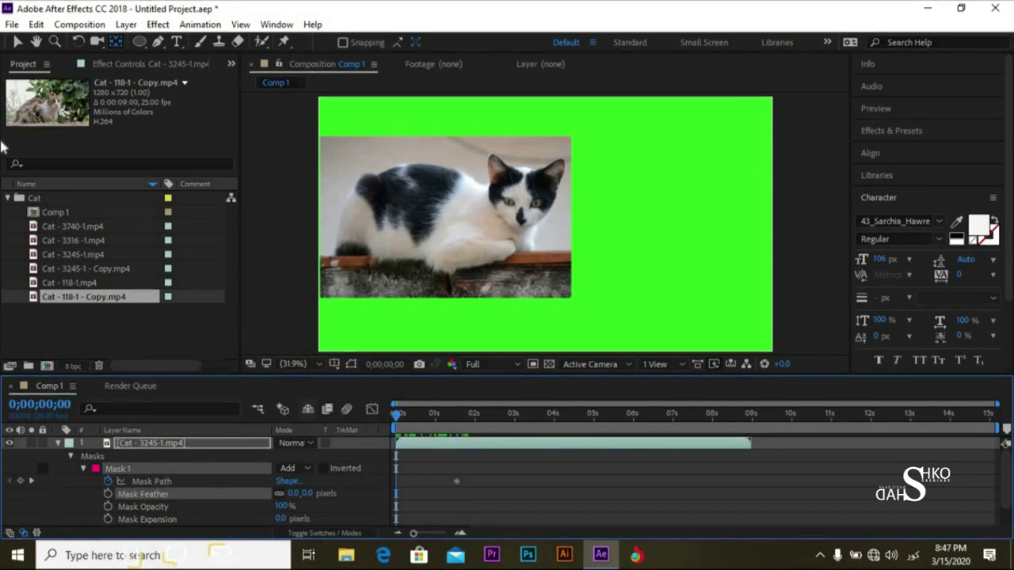
click(18, 42)
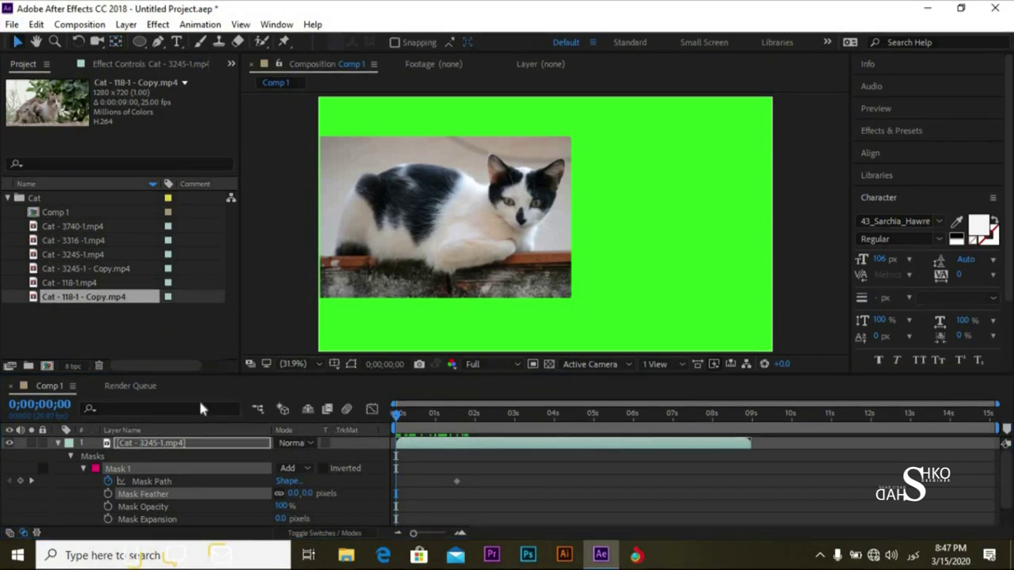
click(164, 480)
click(350, 365)
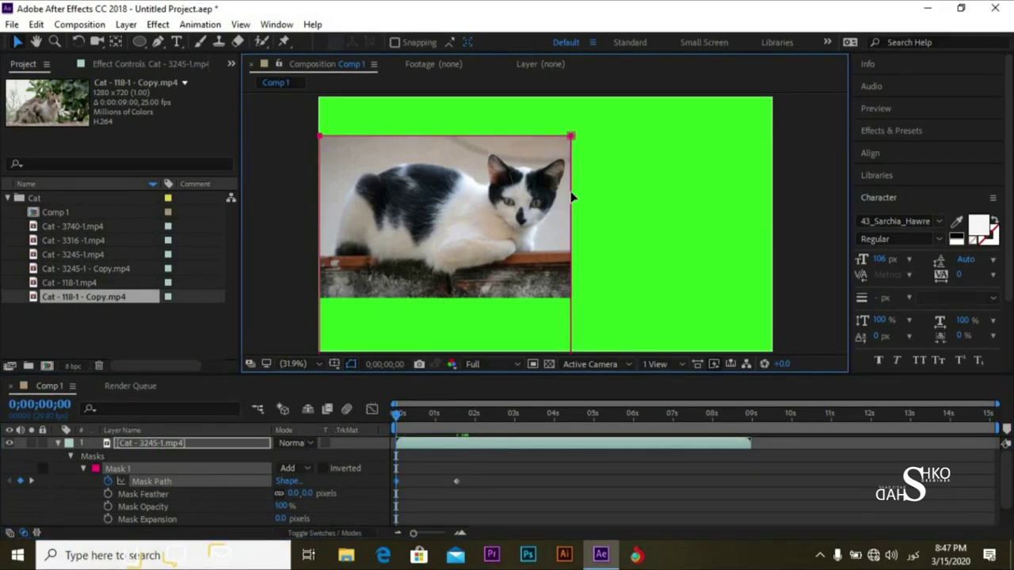
Shift Mask 1 past the frame's left edge at 0;00;00;00 and preview the cat clip's wipe-in several times
drag(568, 194, 292, 233)
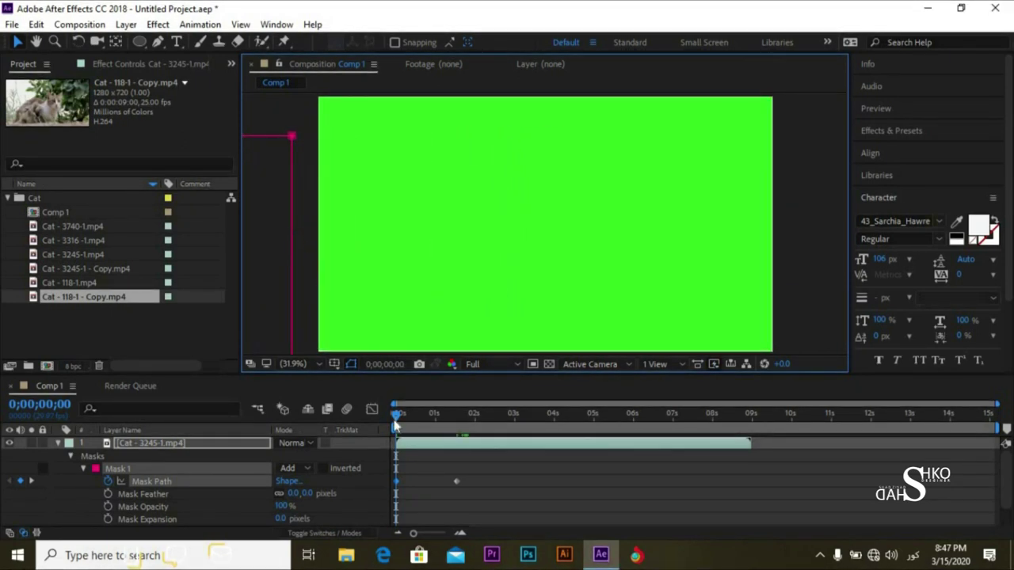
click(294, 363)
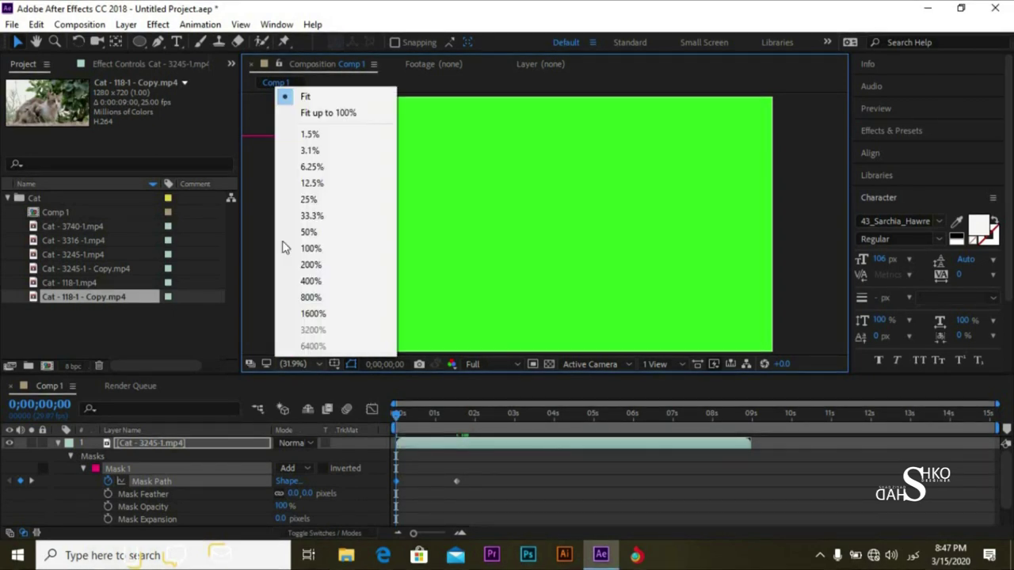
click(308, 98)
drag(402, 422, 371, 413)
click(407, 449)
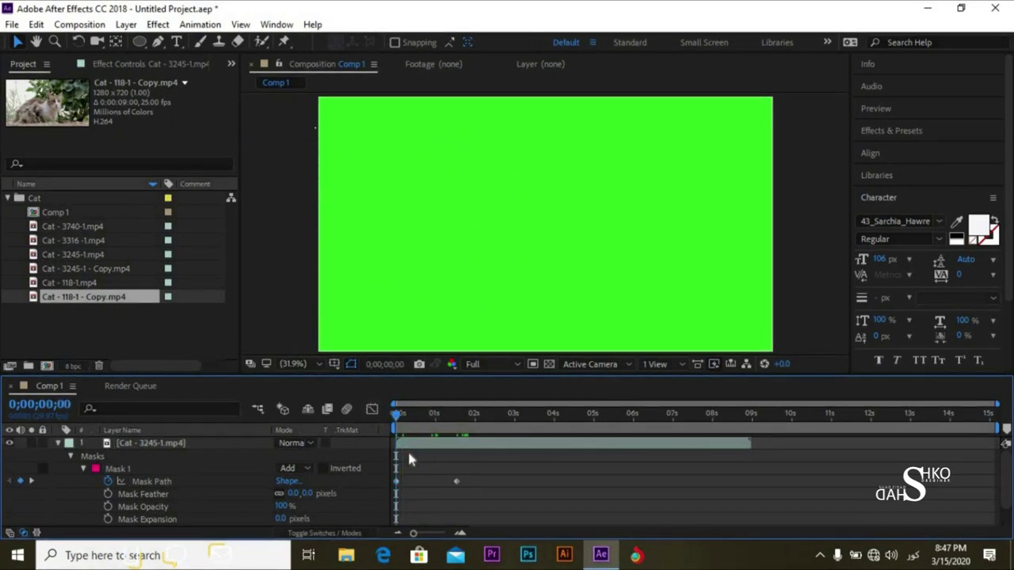
key(space)
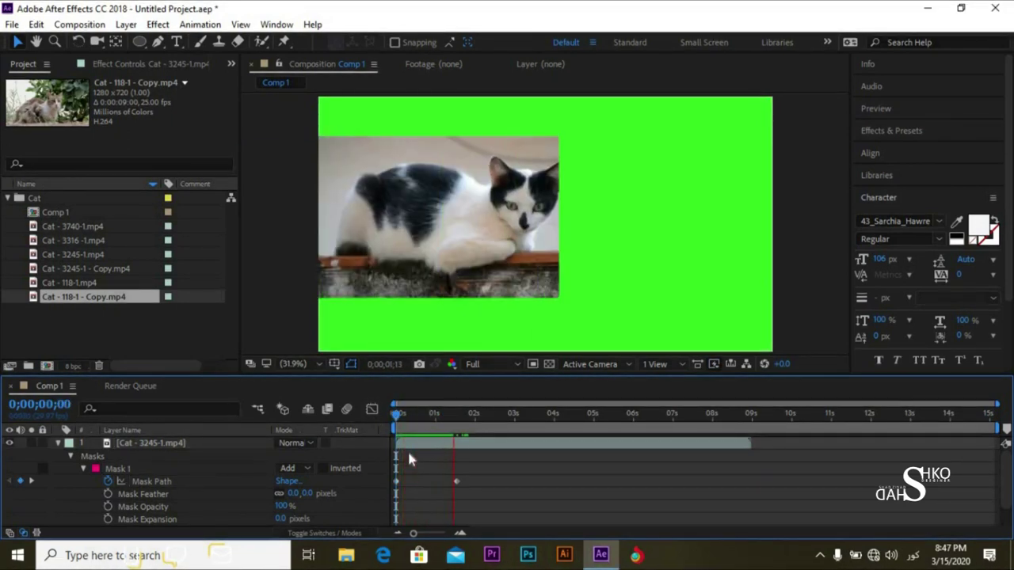
key(space)
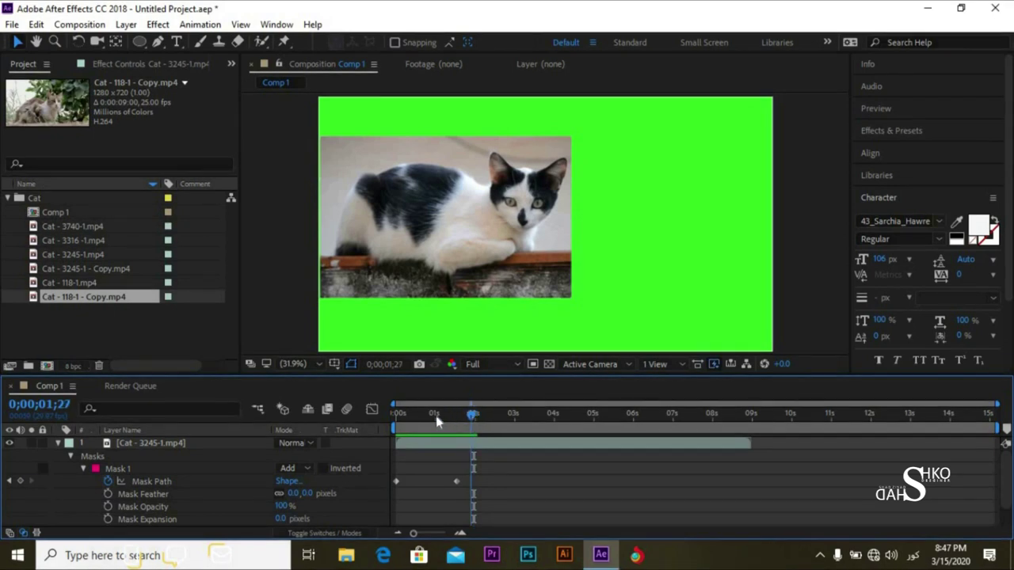
drag(436, 416, 372, 422)
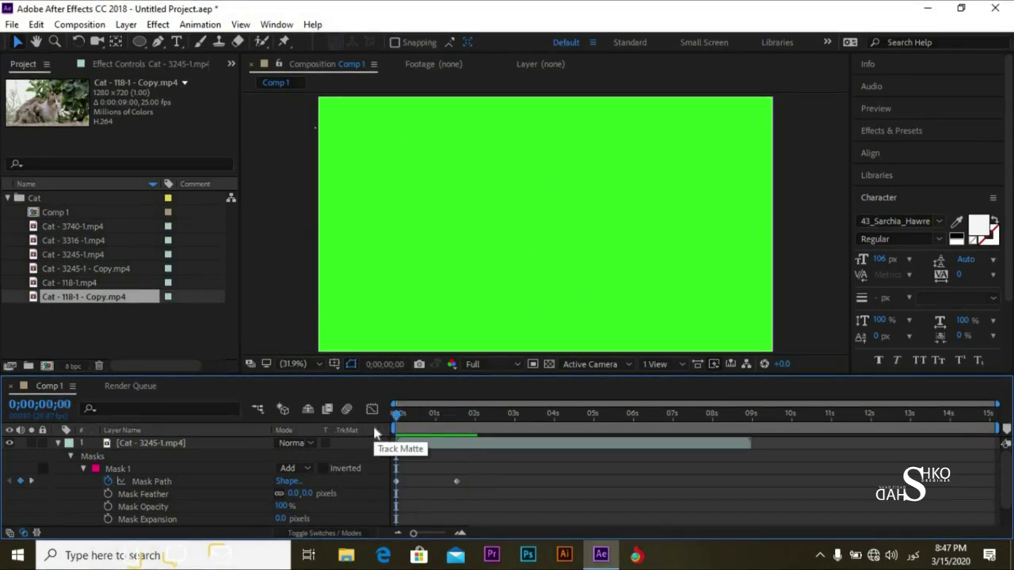
key(space)
key(space)
drag(472, 414, 376, 421)
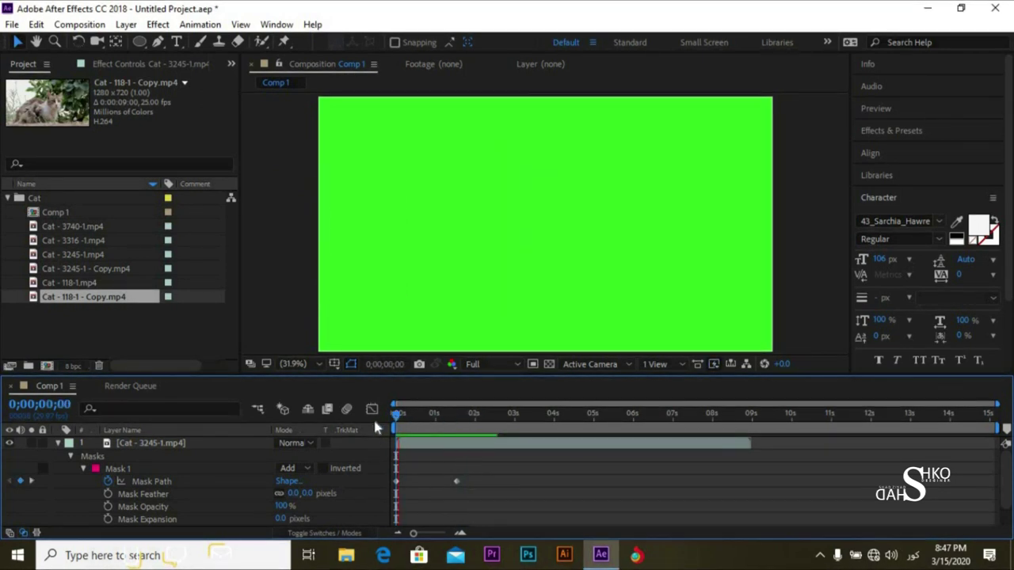
key(space)
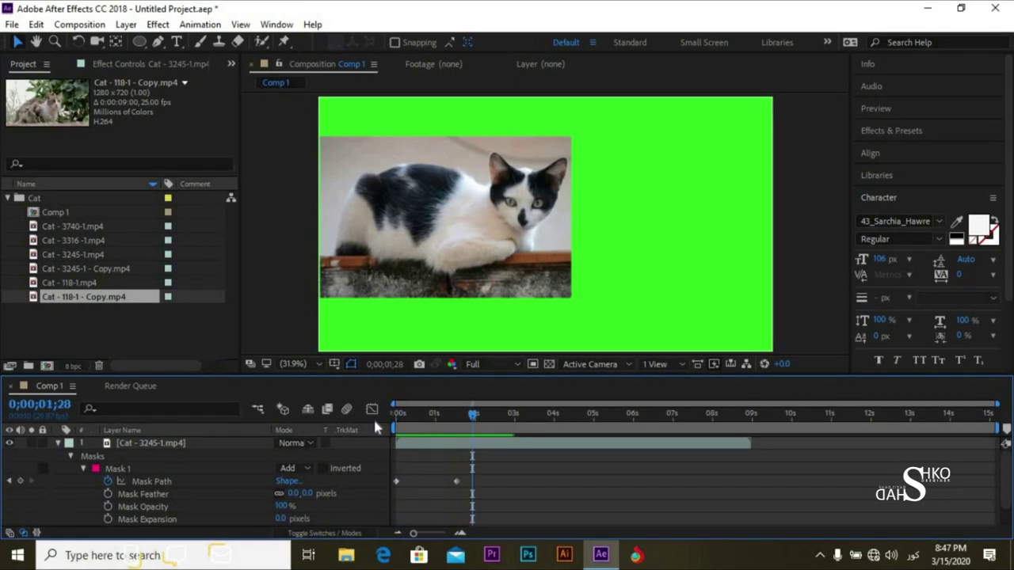
Try moving the mask's right edge past the frame's left side at 0;00;01;28, preview the wipe-out, and undo it
click(507, 261)
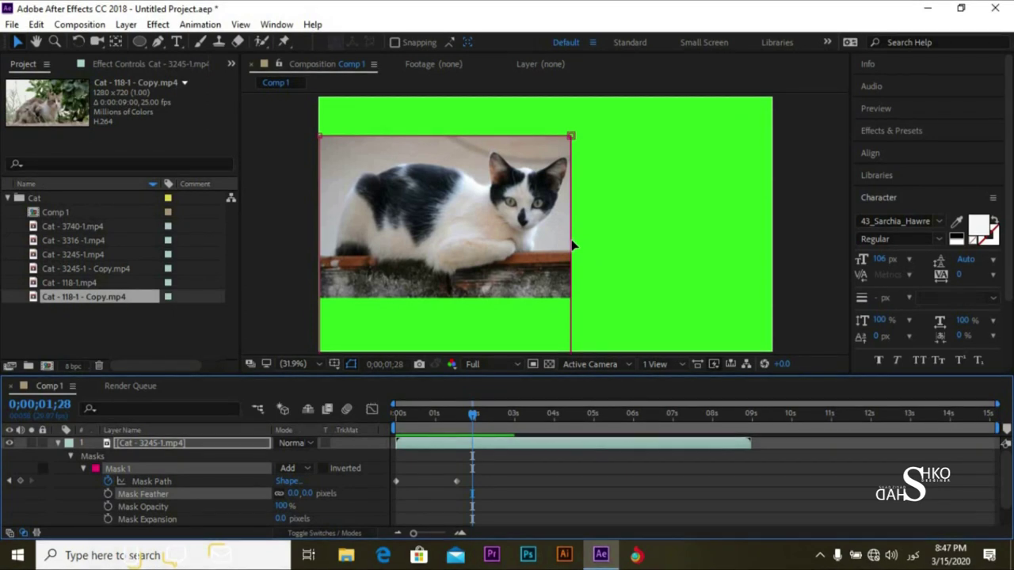
drag(574, 246, 289, 221)
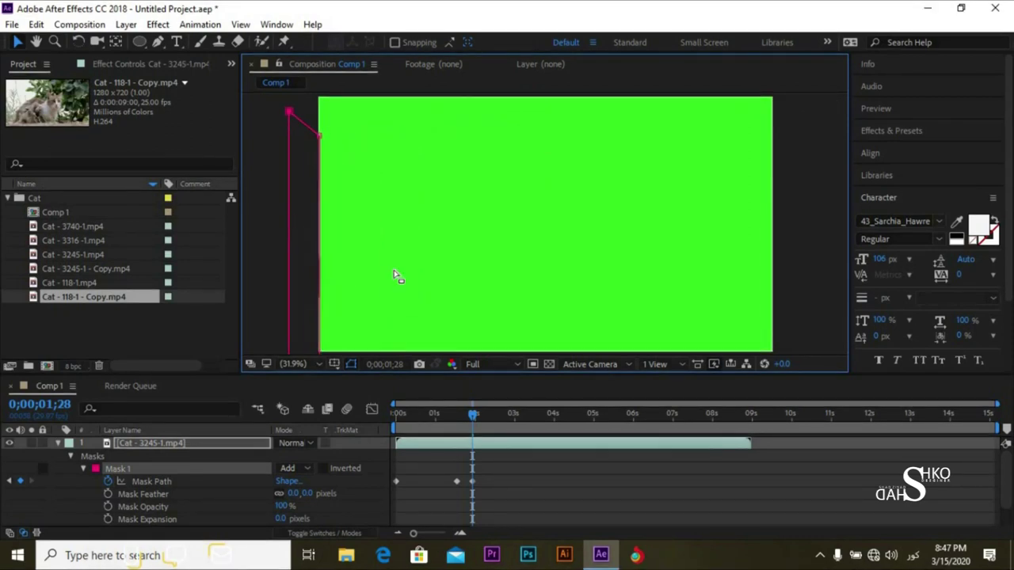
key(Home)
key(space)
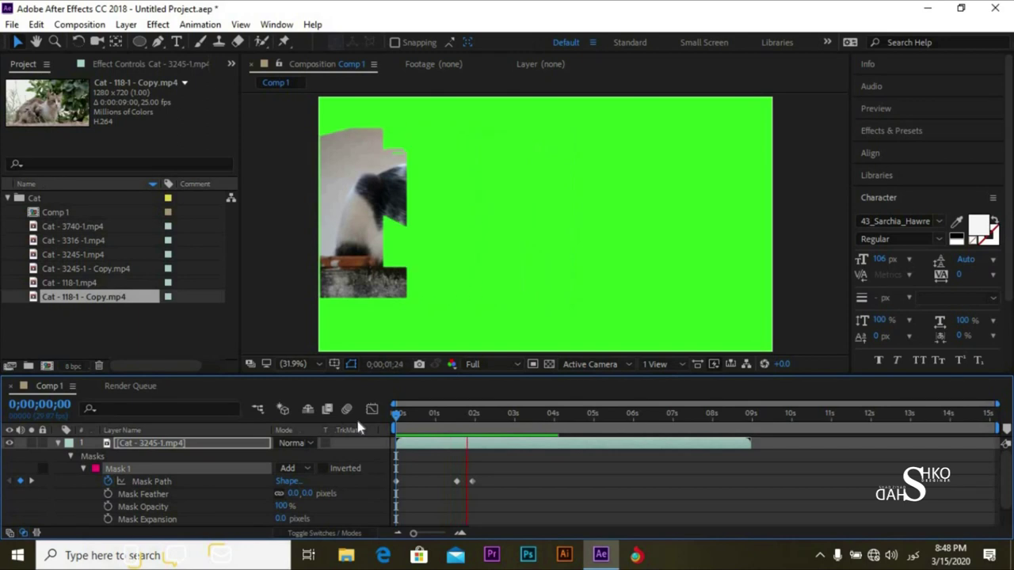
key(space)
key(j)
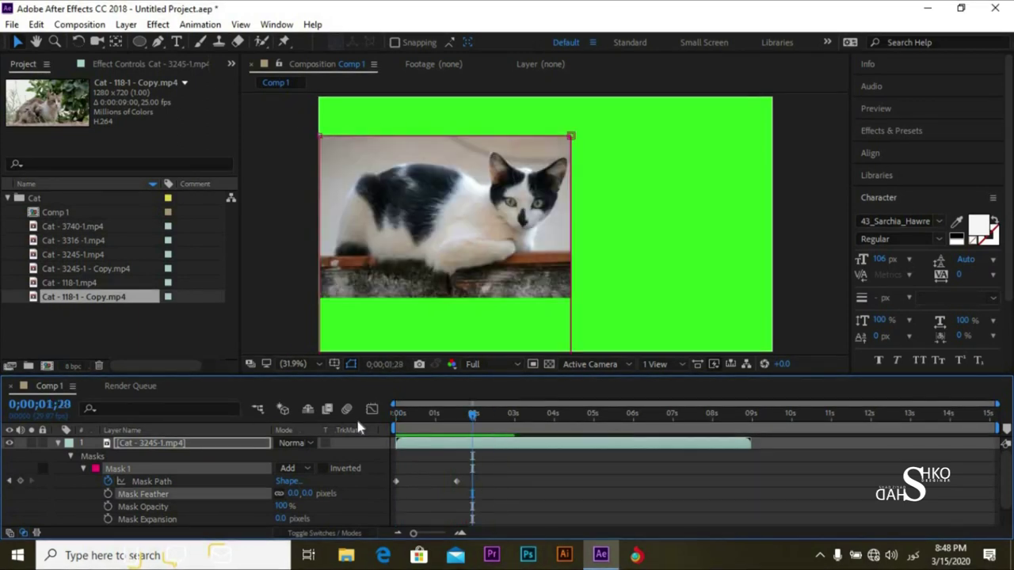
Undo the starting Mask Path keyframe and, at 0;00;00;00, move the cat clip up to the composition's top edge
key(Home)
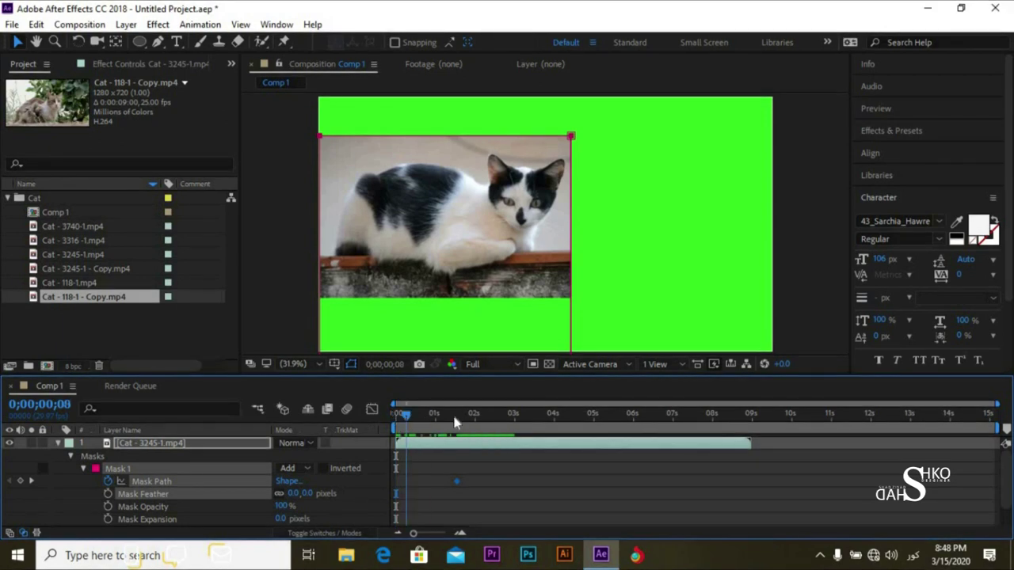
key(space)
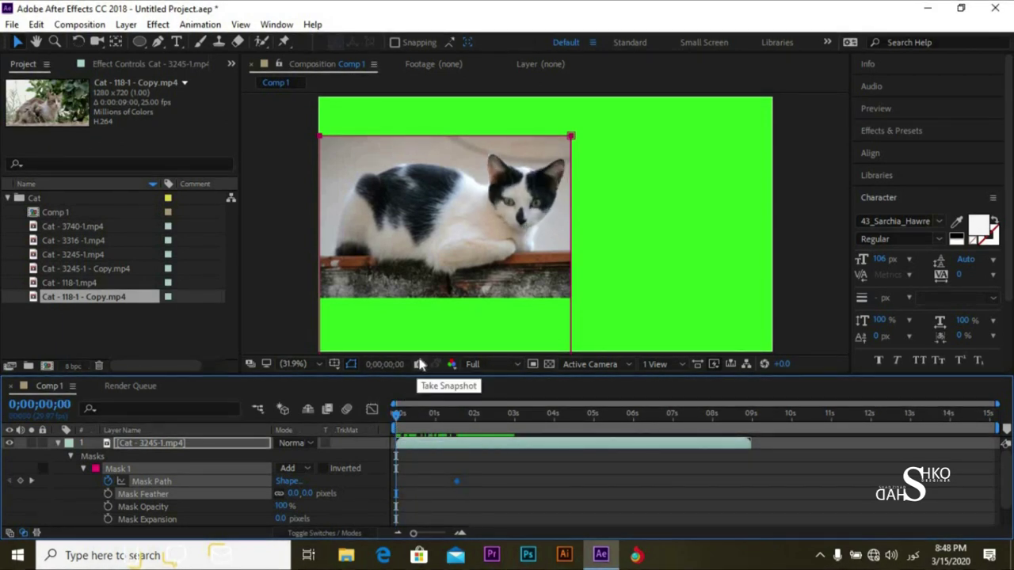
click(435, 230)
drag(453, 244, 453, 204)
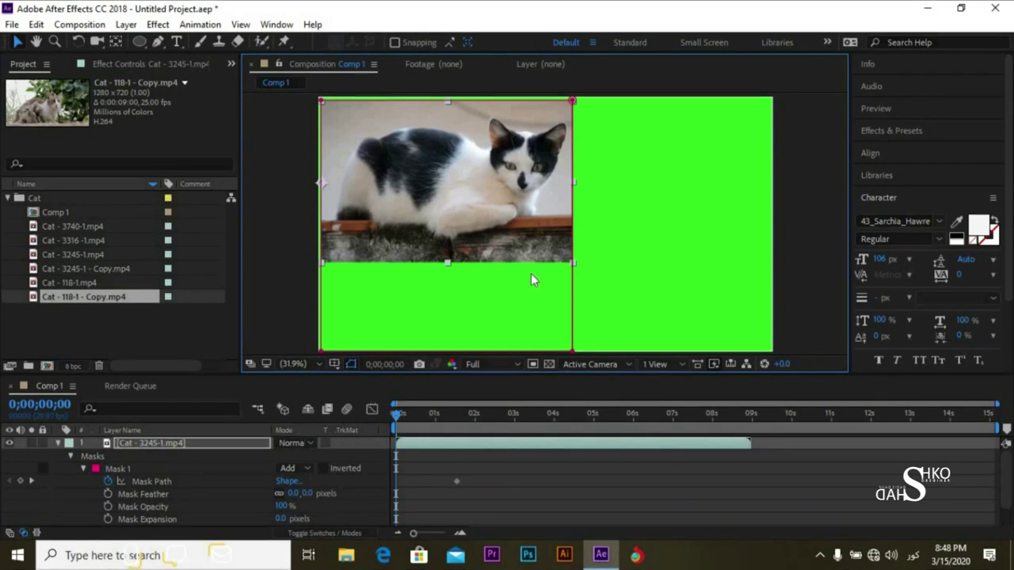
At 0;00;00;00, shift Mask 1's right-hand corners and its left edge past the frame's left side
click(142, 493)
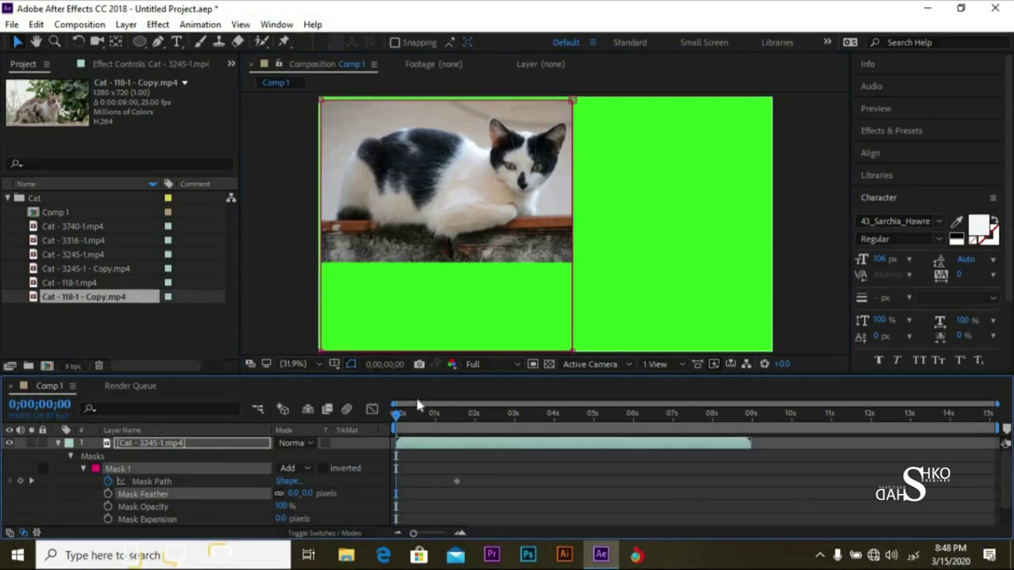
click(571, 350)
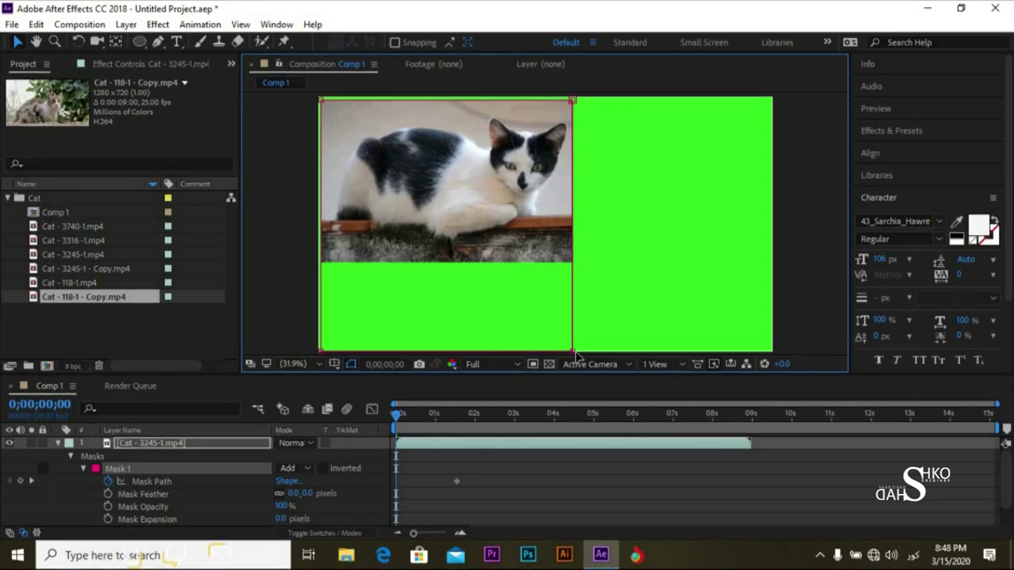
drag(572, 350, 307, 323)
drag(506, 115, 276, 148)
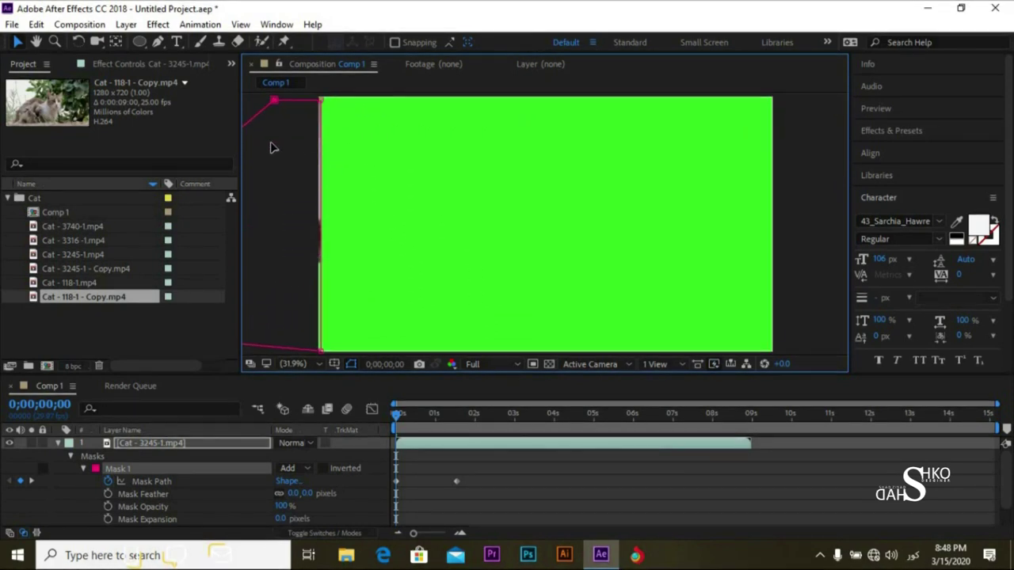
click(294, 365)
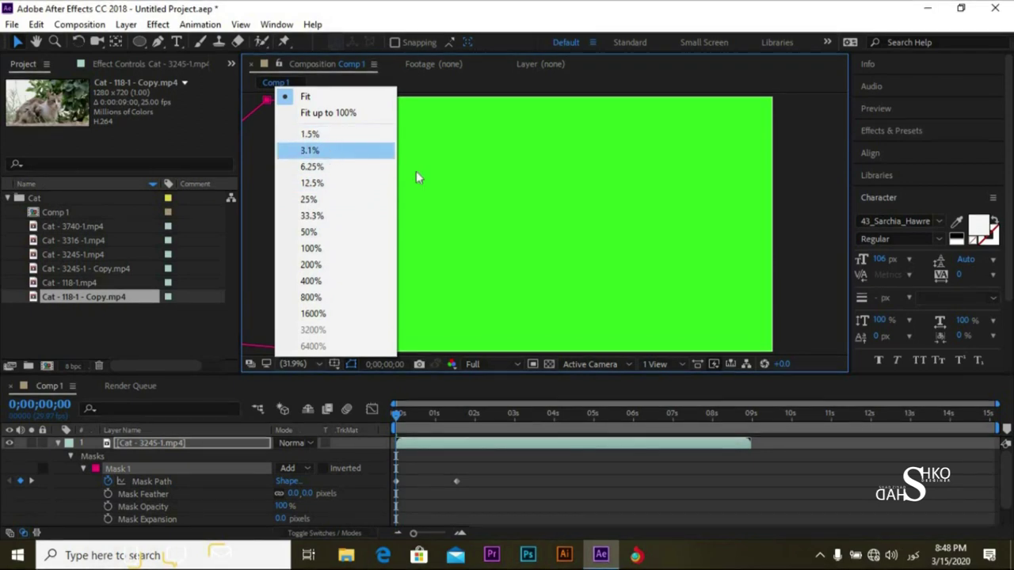
click(471, 172)
key(ctrl+z)
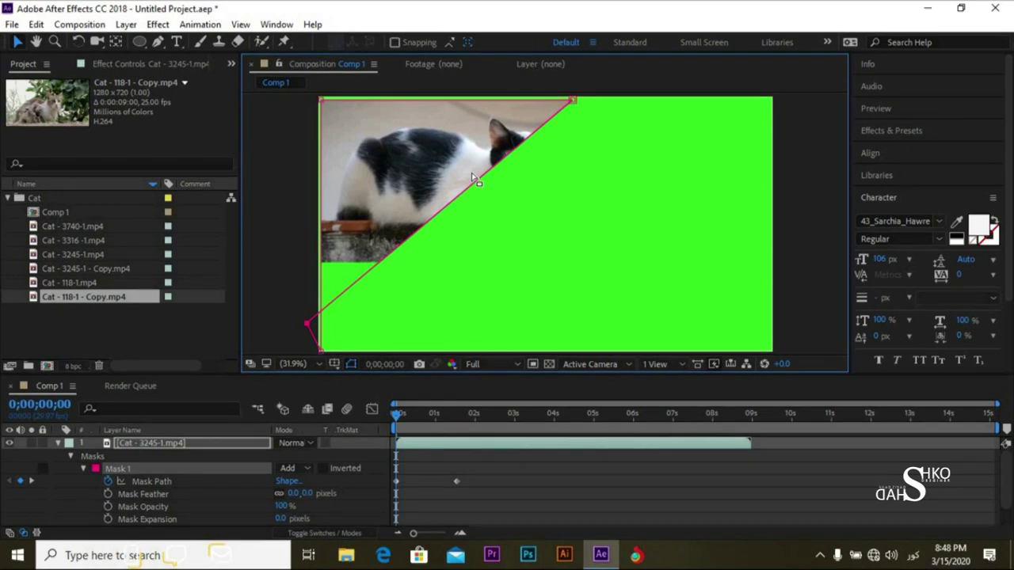
drag(573, 103, 278, 121)
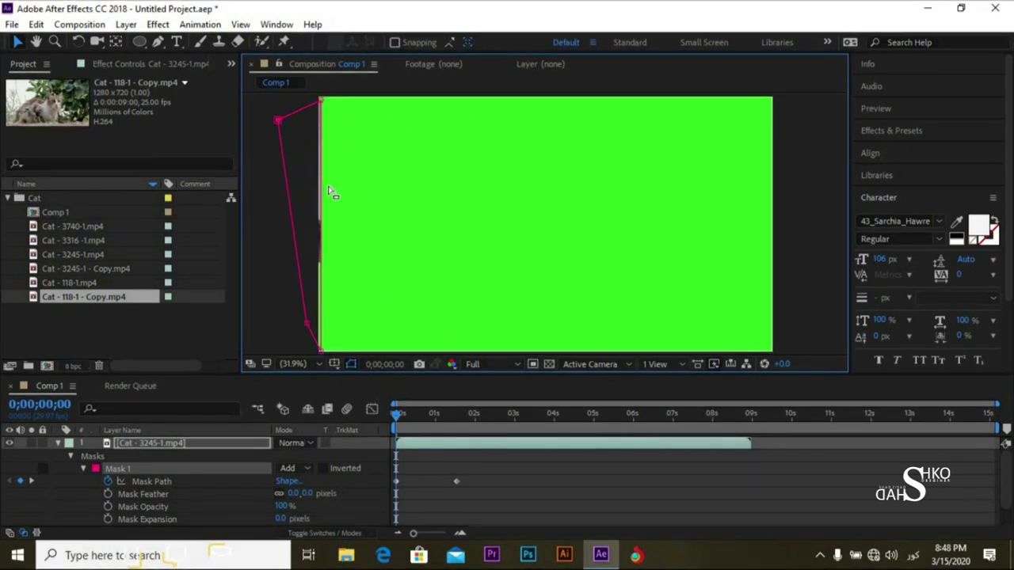
drag(321, 190, 311, 190)
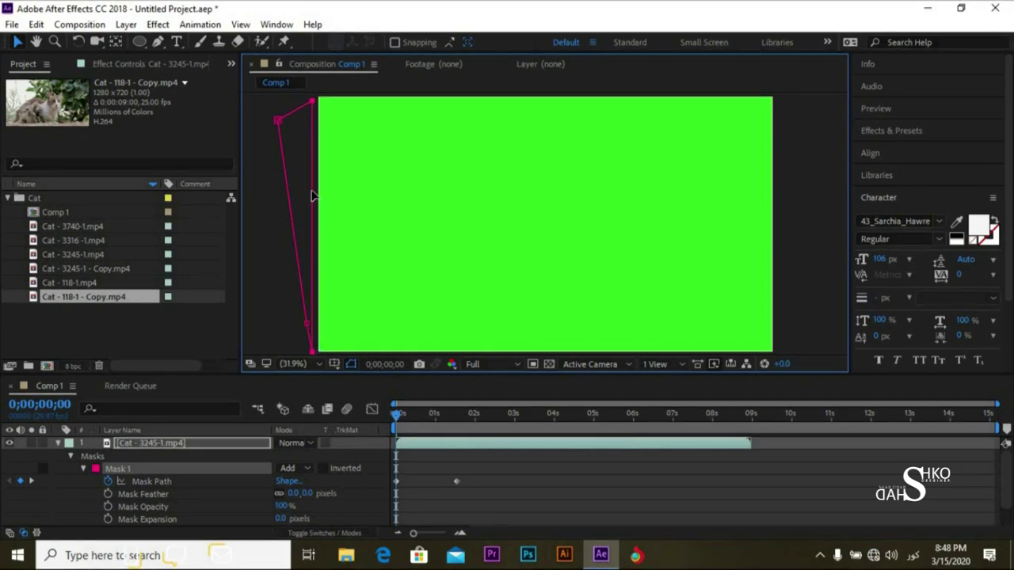
Pull the two outer corners of Mask 1 farther away from the frame's left edge at 0;00;00;00
key(z)
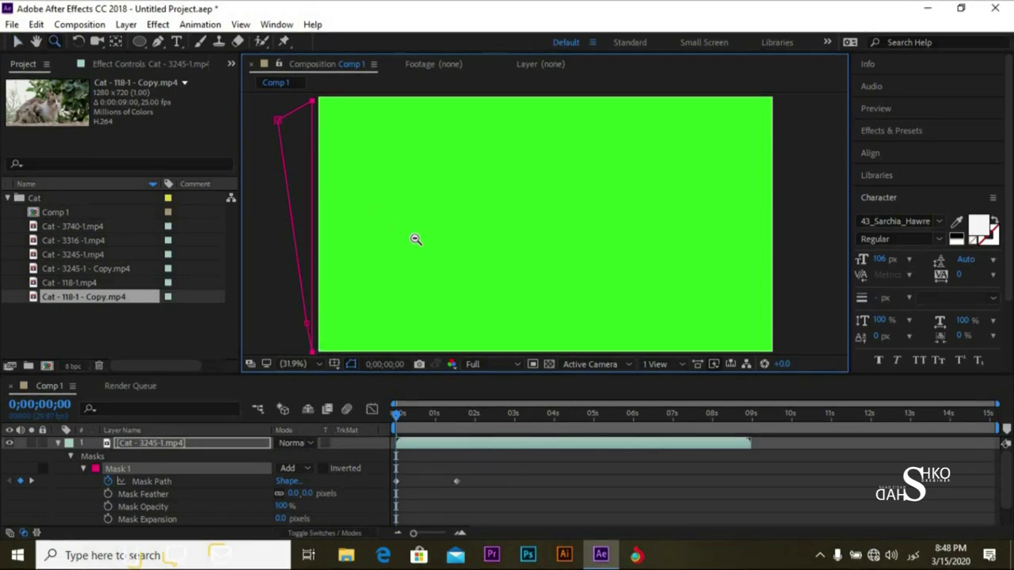
alt+click(416, 240)
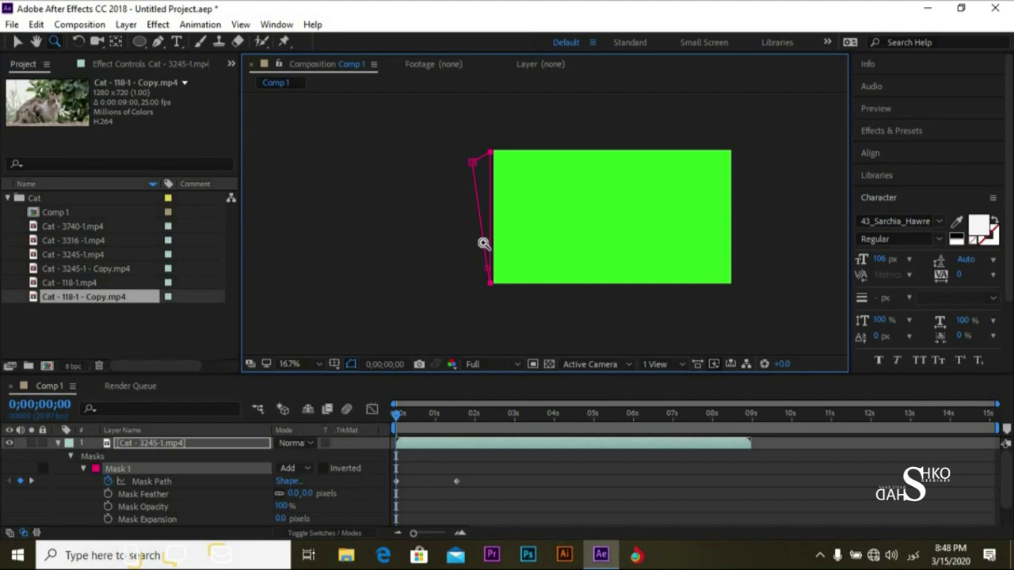
key(h)
drag(528, 247, 486, 272)
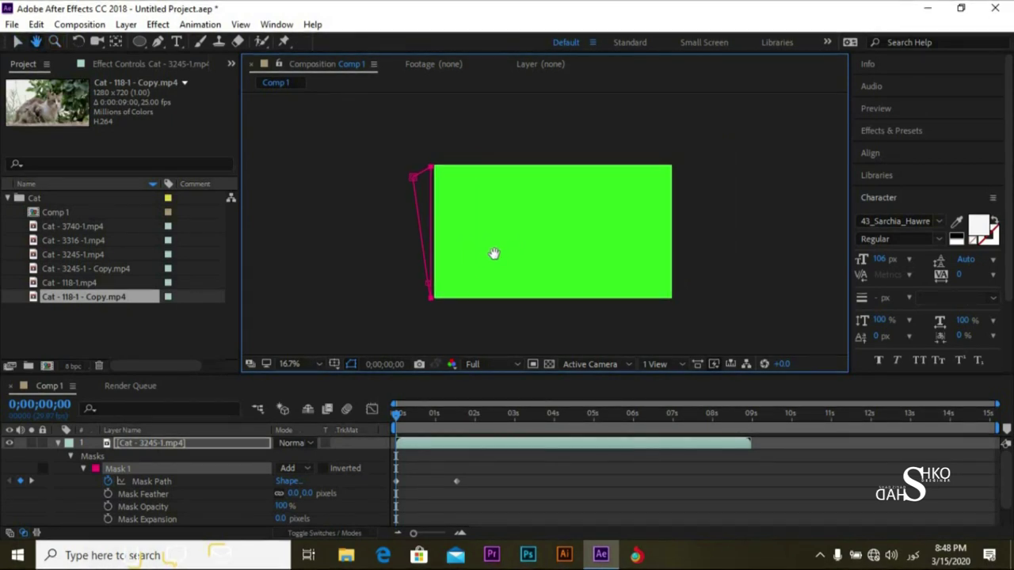
key(v)
drag(428, 285, 402, 290)
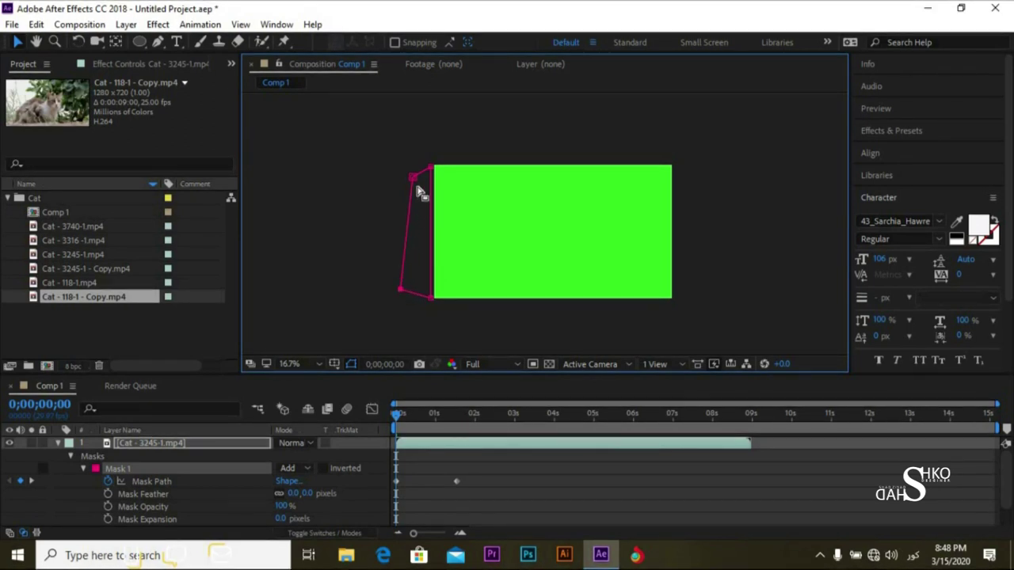
drag(413, 177, 397, 178)
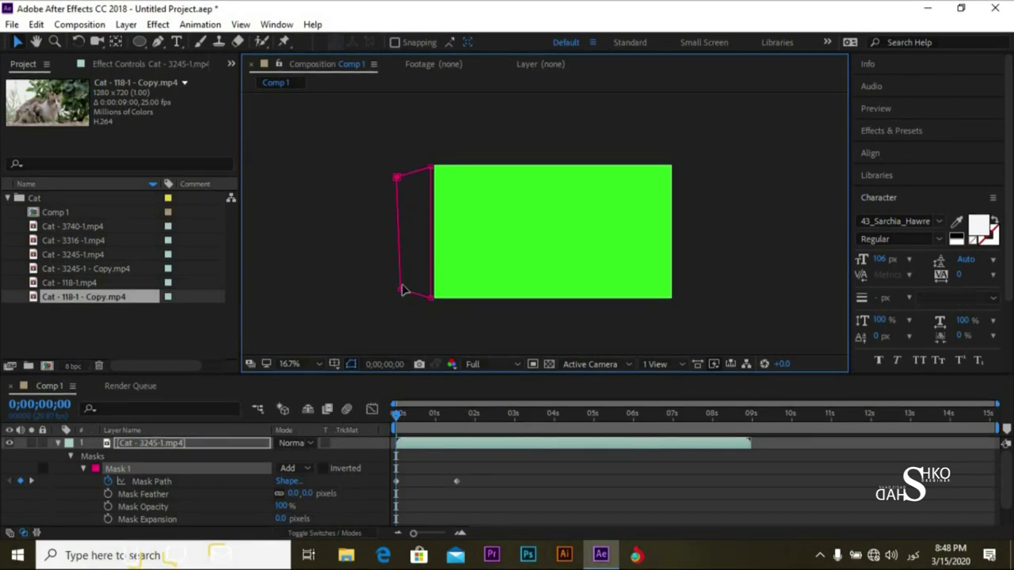
drag(398, 290, 393, 289)
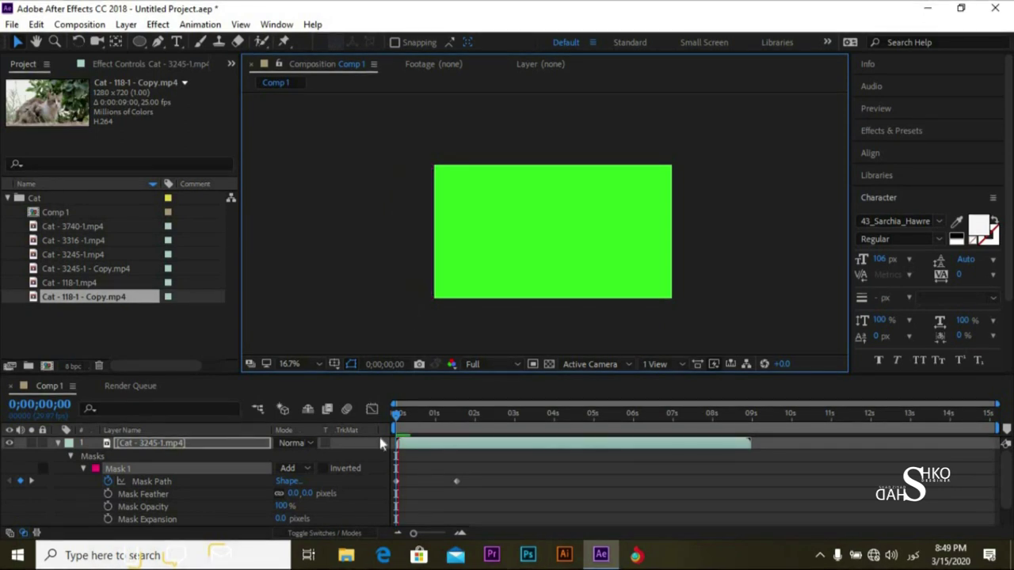
Preview the cat clip's wipe-in and compare the mask shapes at 0;00;01;16 and 0;00;00;00
key(space)
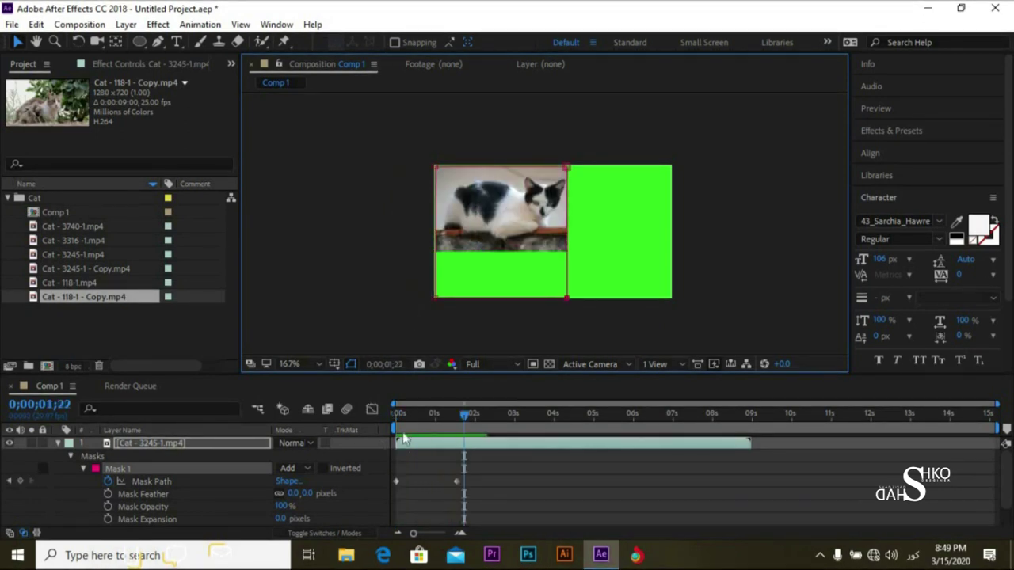
drag(446, 423, 374, 423)
key(space)
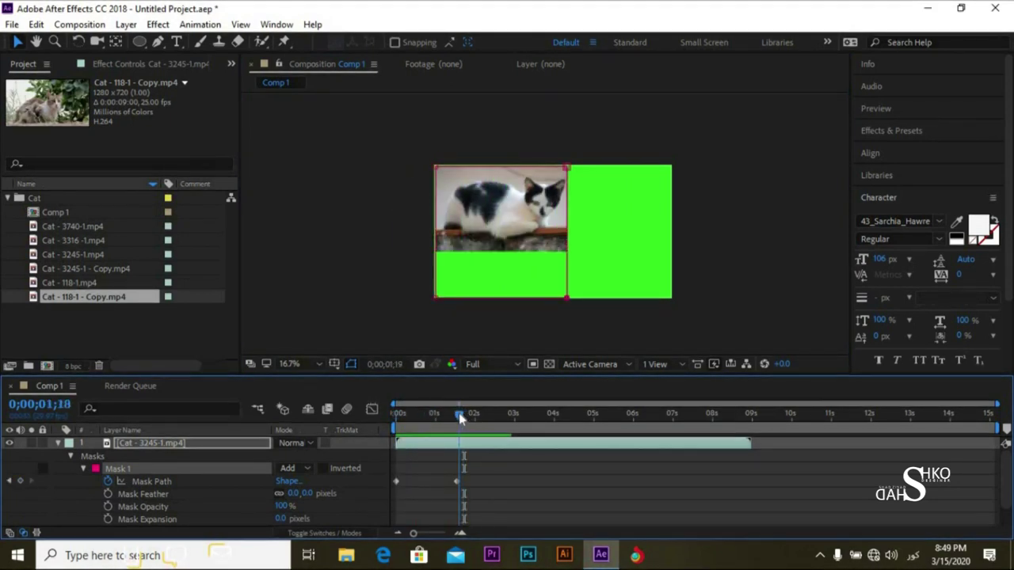
drag(459, 414, 457, 414)
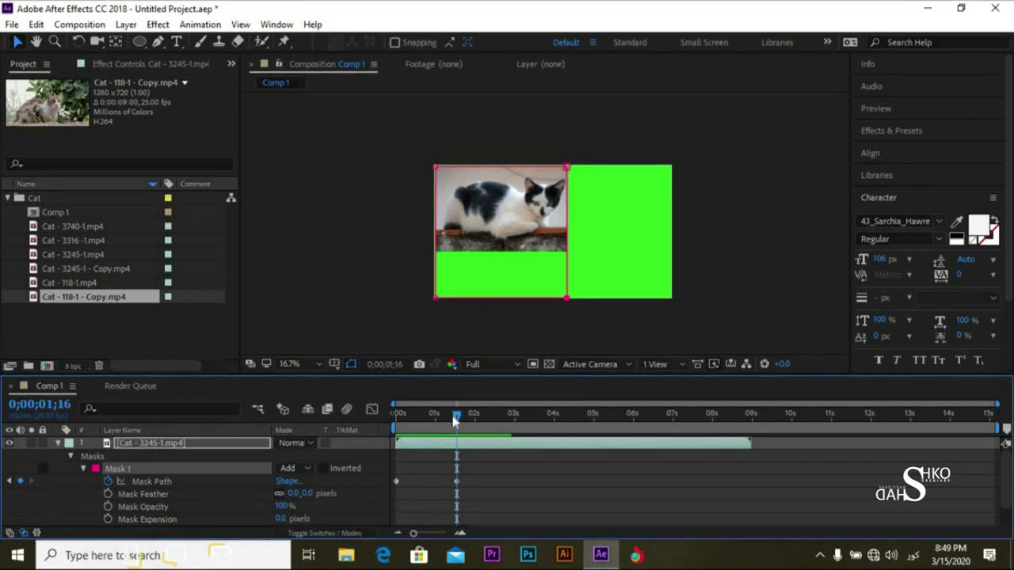
drag(456, 420, 380, 424)
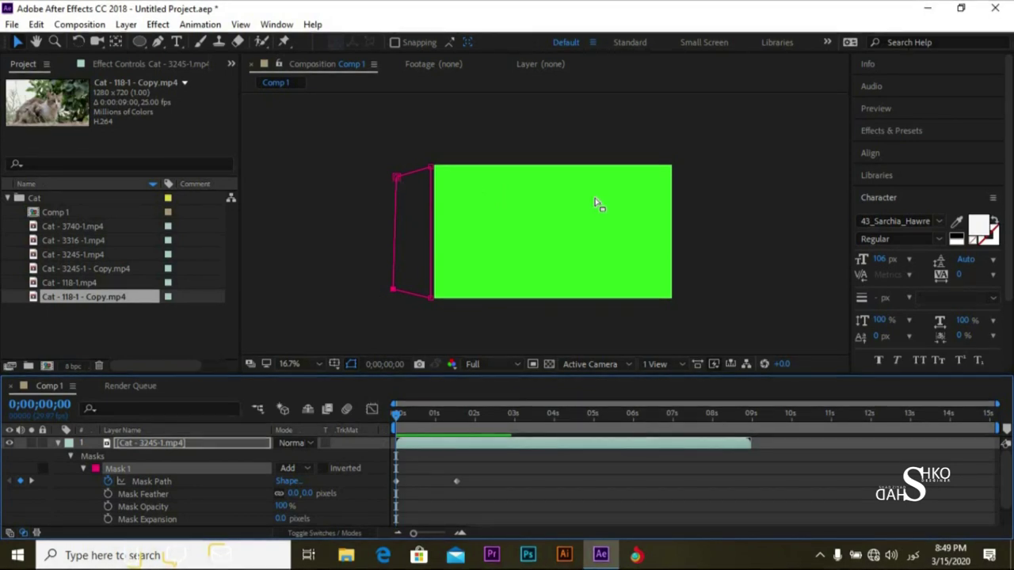
Set the lower mask corner beside the frame's left edge as Mask 1's first vertex at 0;00;00;00
right_click(430, 303)
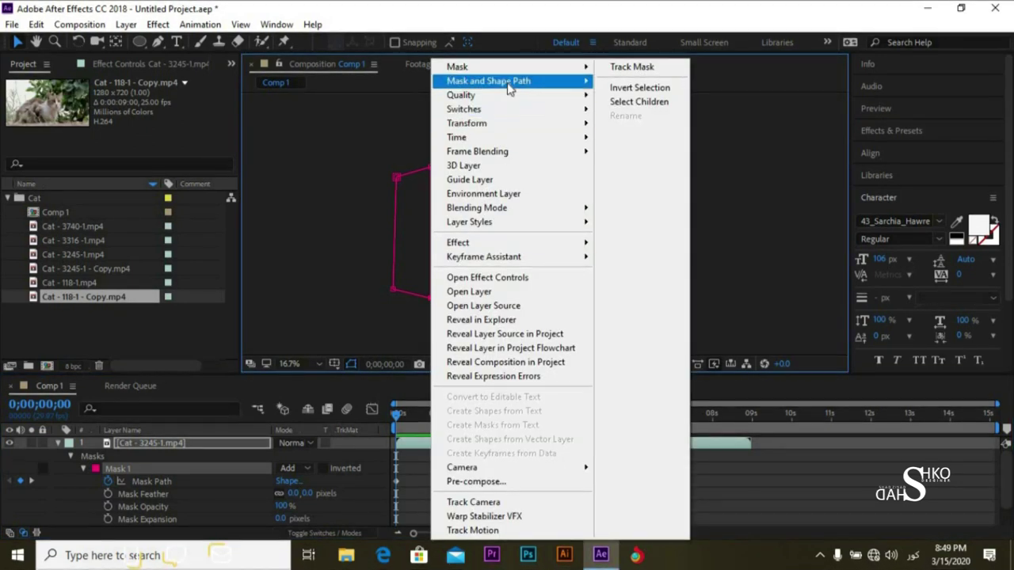
mouse_move(507, 82)
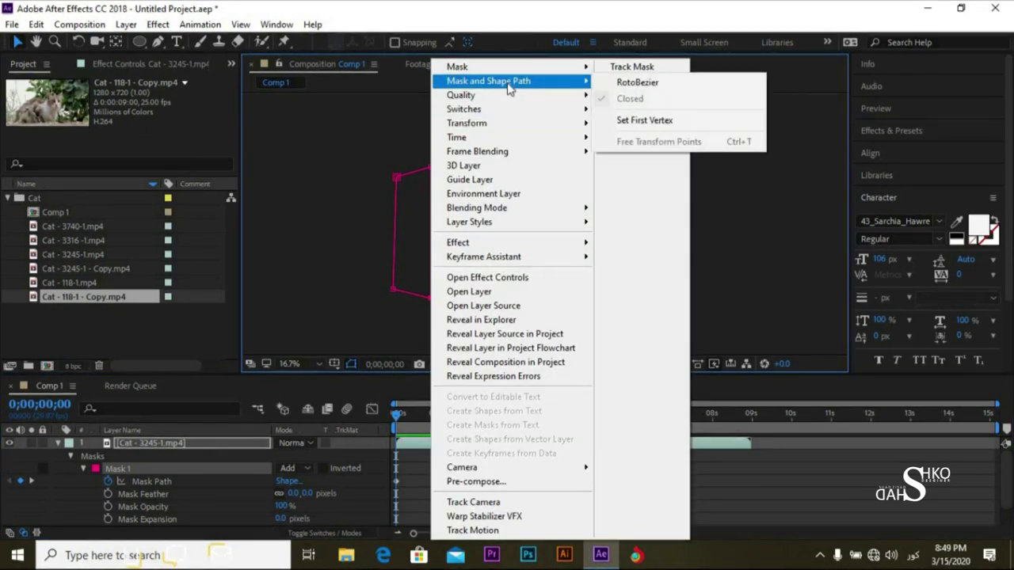
click(614, 125)
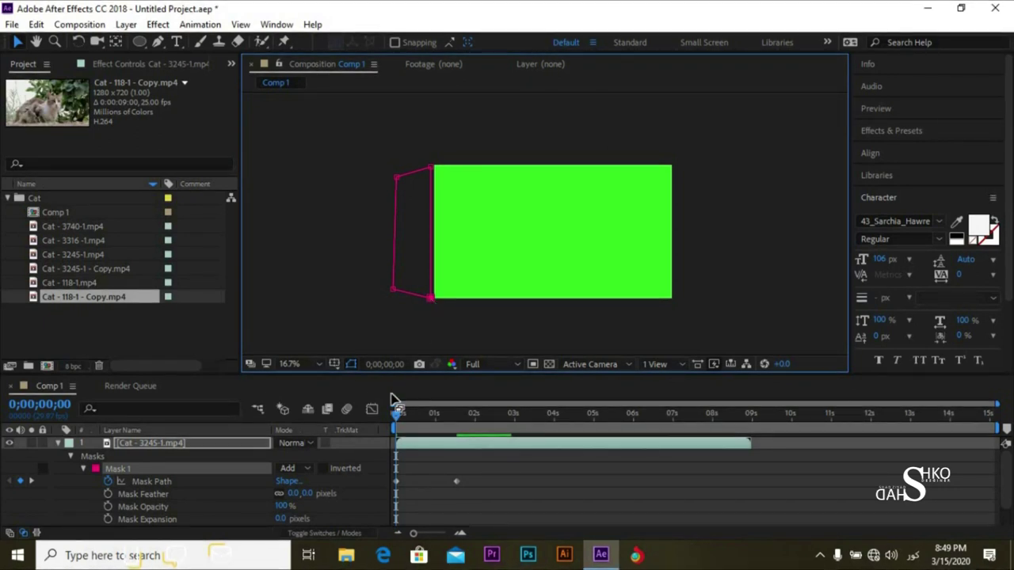
Check the mask shape at 0;00;01;16, preview the altered reveal twice, and return to 0;00;00;00
drag(399, 415, 456, 412)
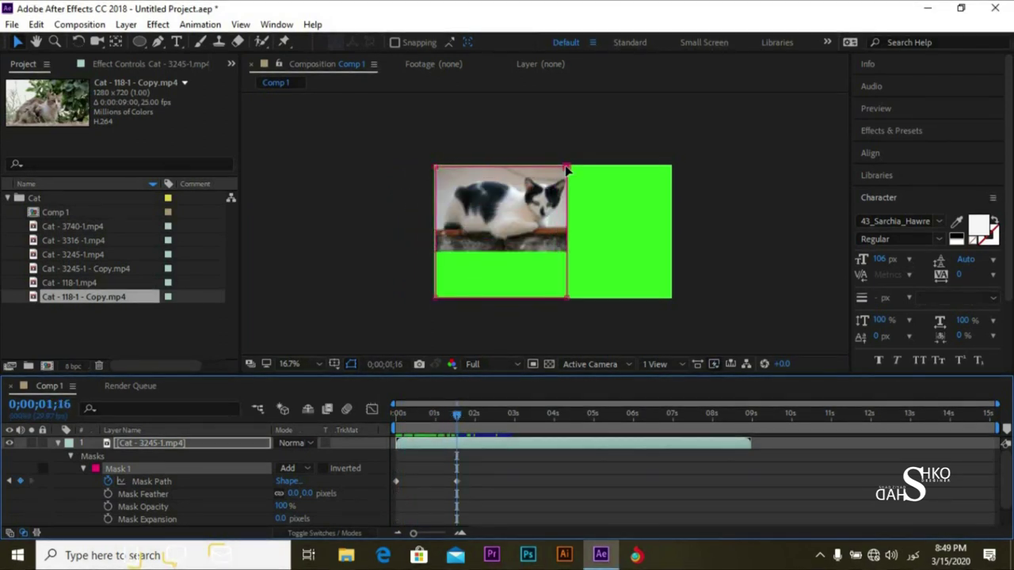
drag(458, 417, 394, 415)
key(space)
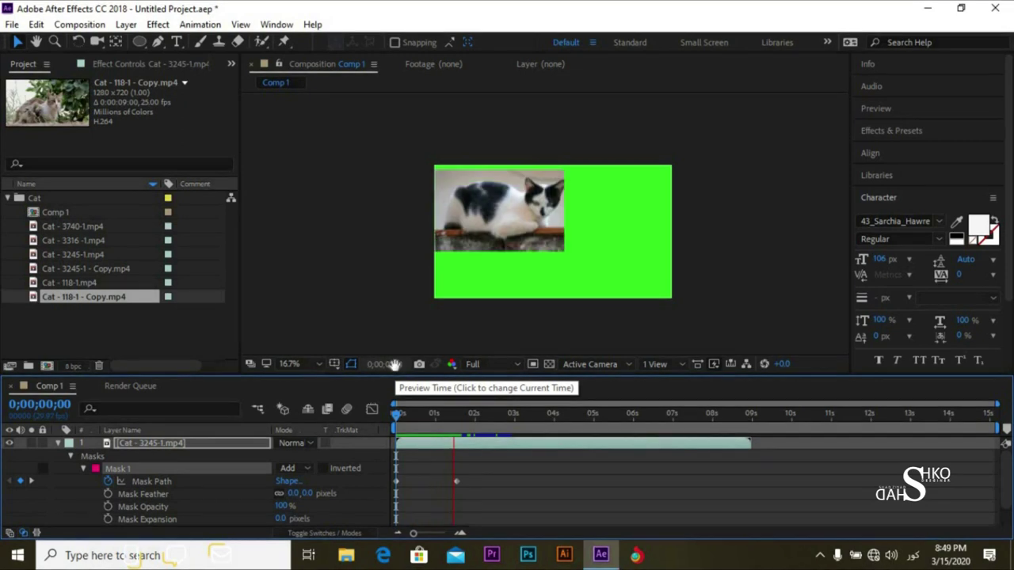
key(space)
drag(418, 426, 378, 416)
key(space)
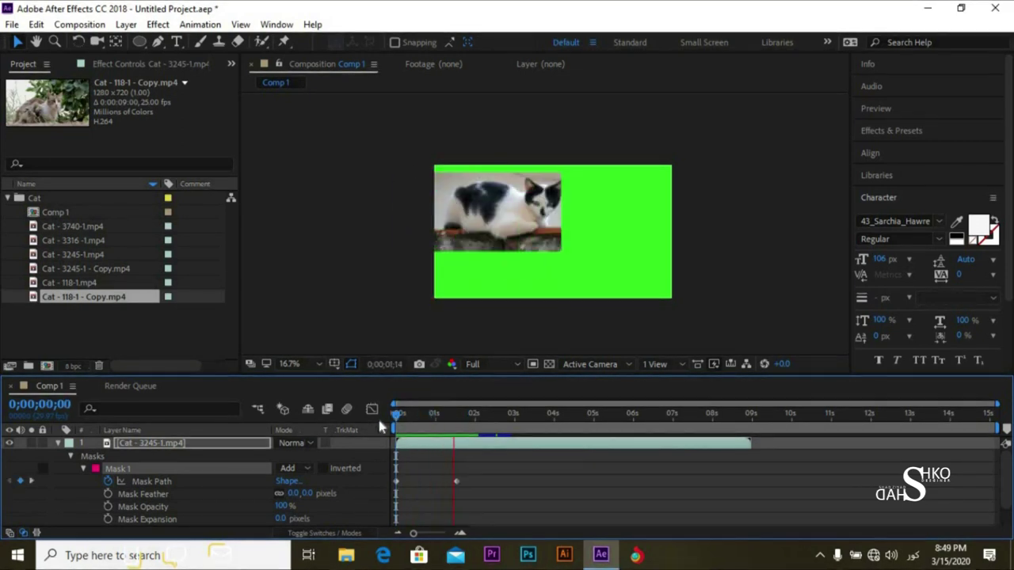
key(space)
drag(447, 422, 389, 420)
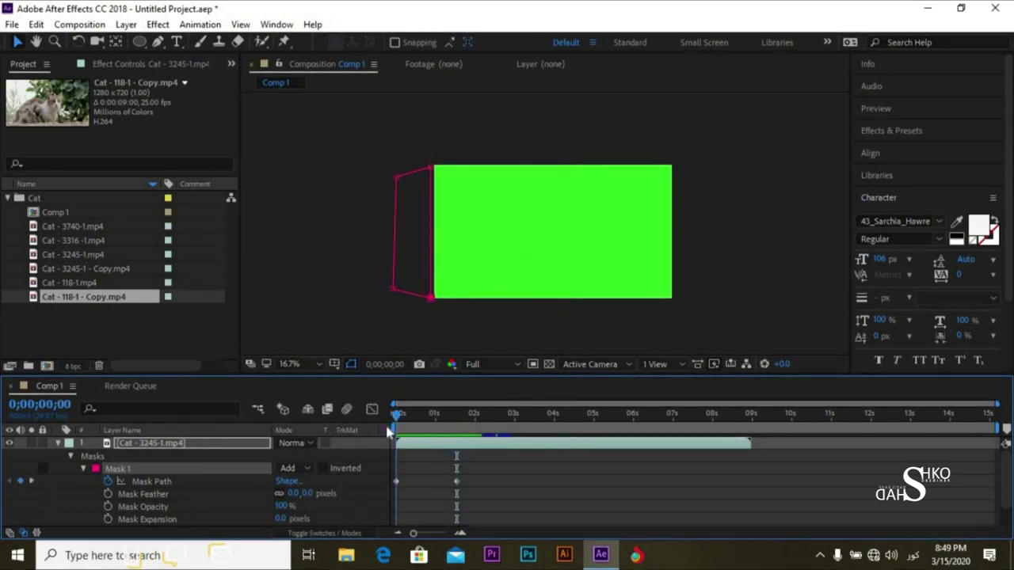
Rearrange Mask 1's vertices beside the frame at 0;00;00;00 so that its edges cross into a twisted shape
drag(393, 289, 406, 262)
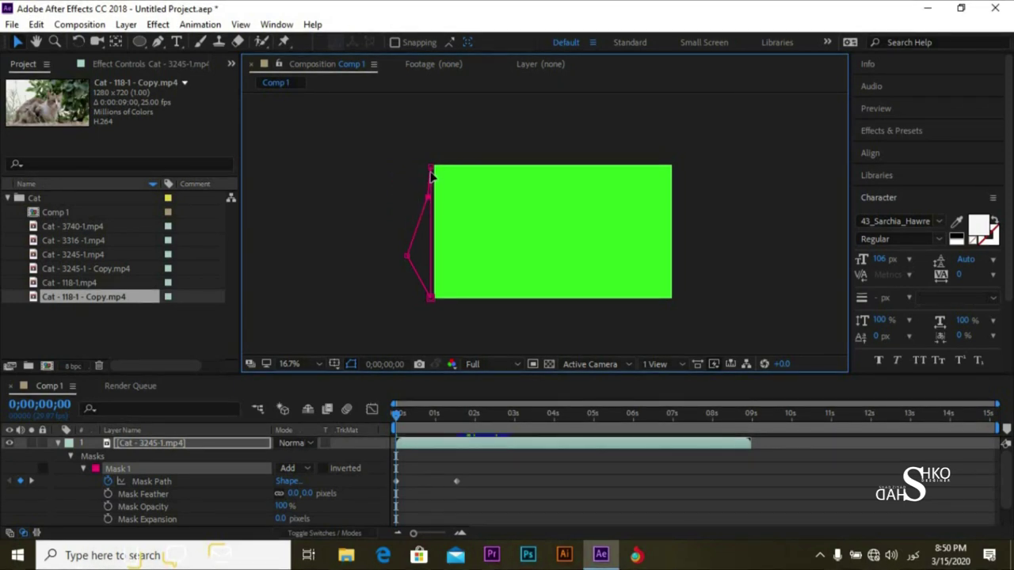
drag(430, 167, 387, 173)
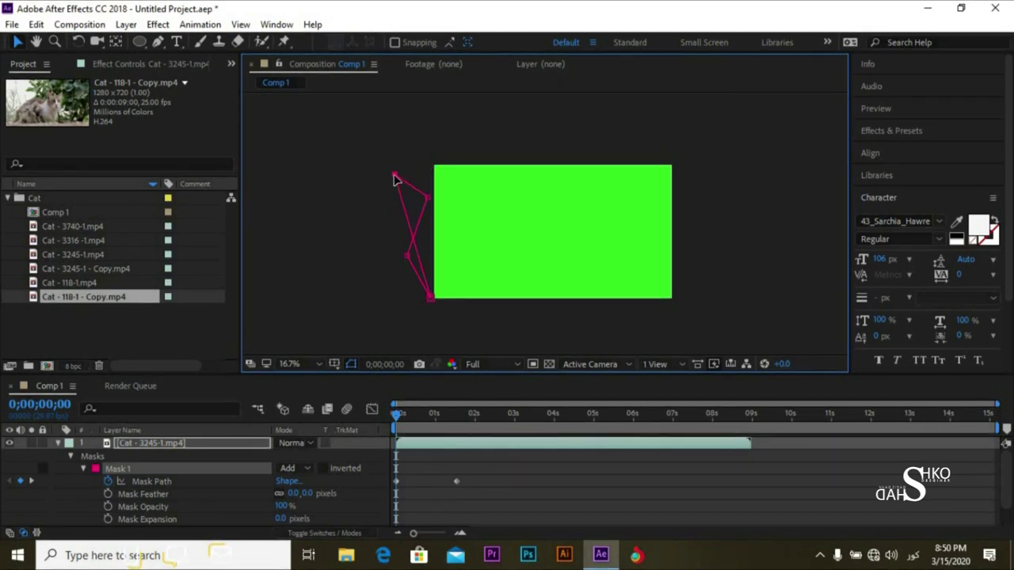
drag(388, 262, 385, 260)
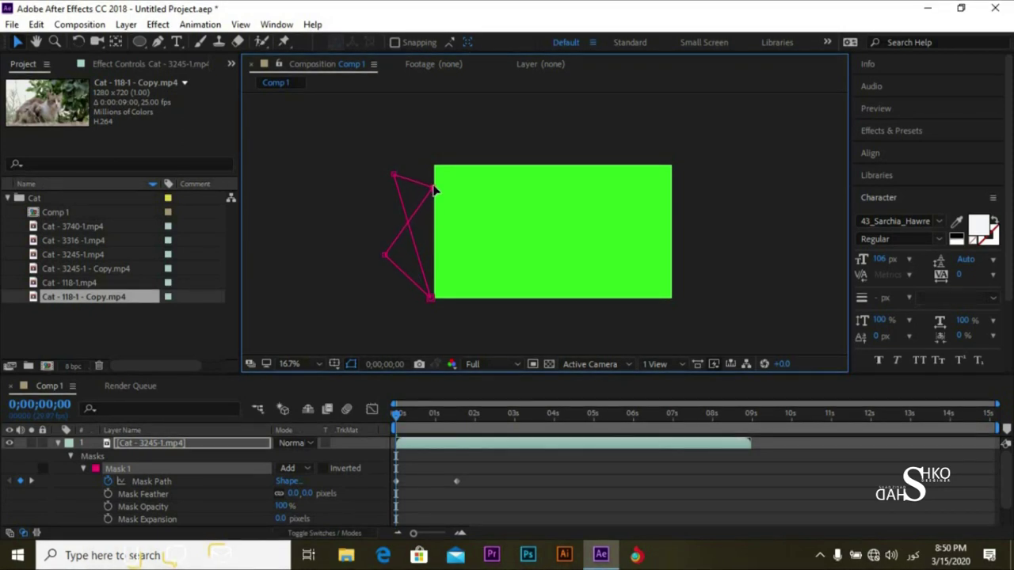
Preview the twisted mask's reveal of the cat clip twice and return to 0;00;00;00
click(386, 414)
key(space)
key(space)
drag(469, 418, 359, 432)
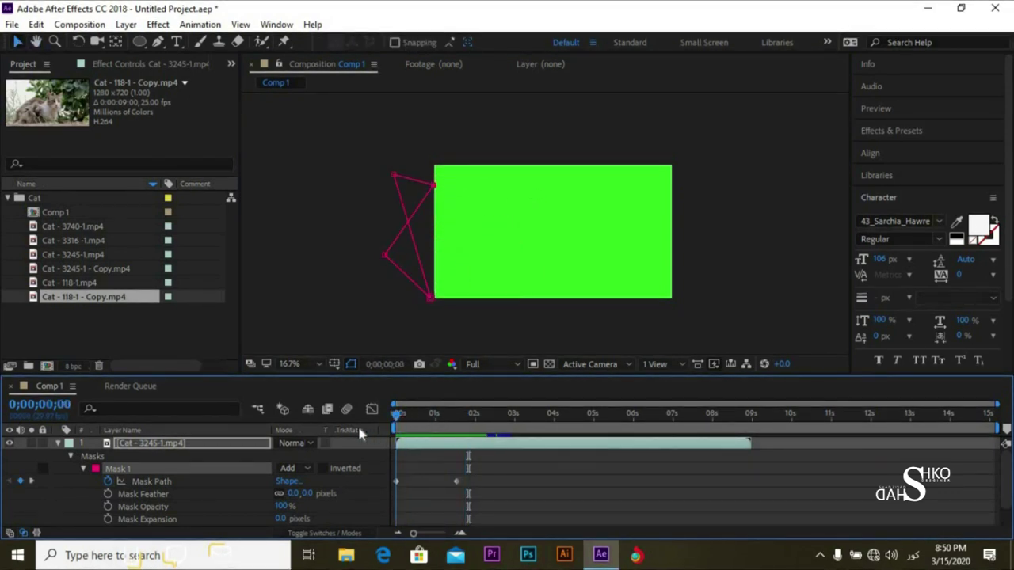
key(space)
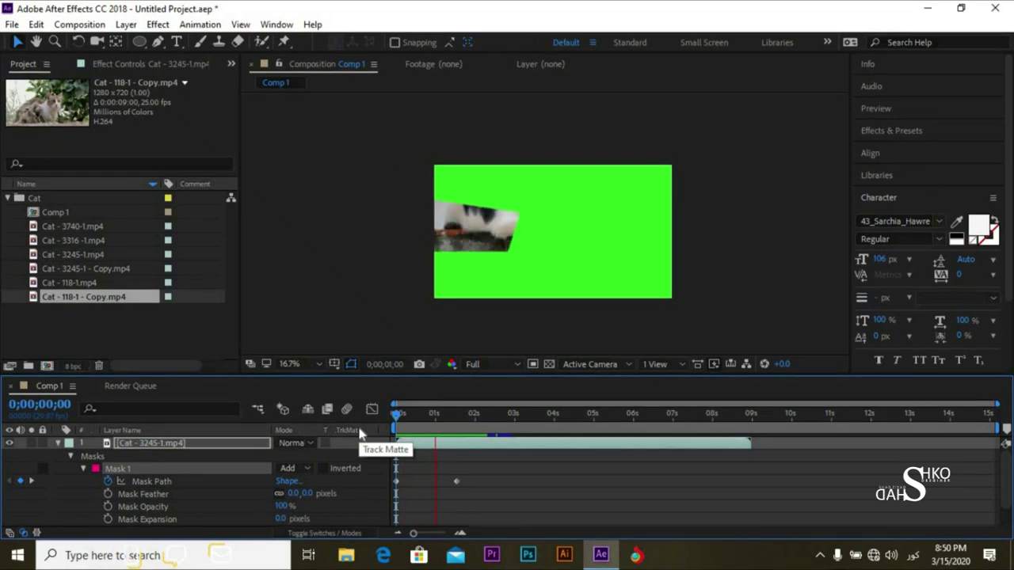
key(space)
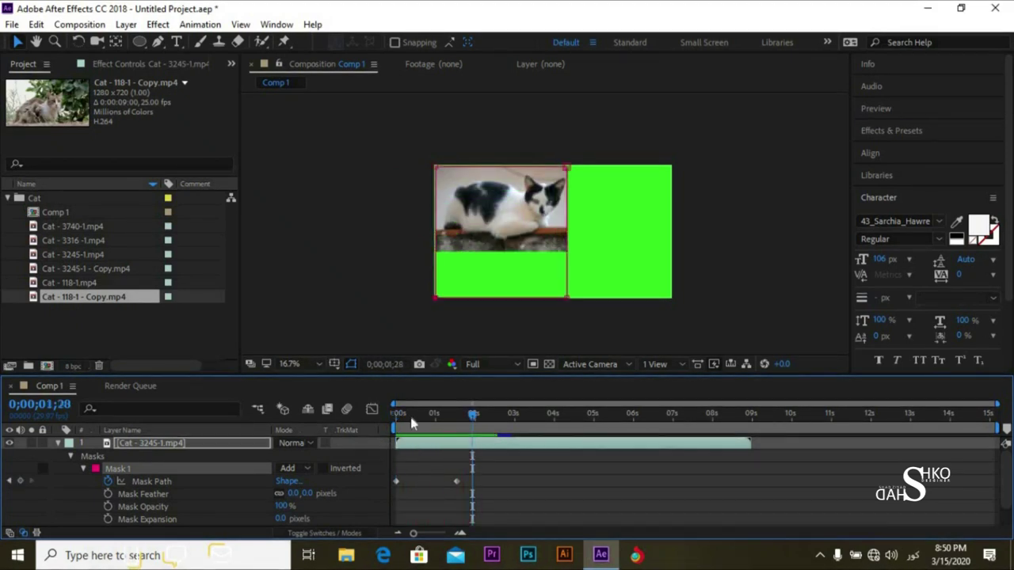
drag(463, 417, 364, 434)
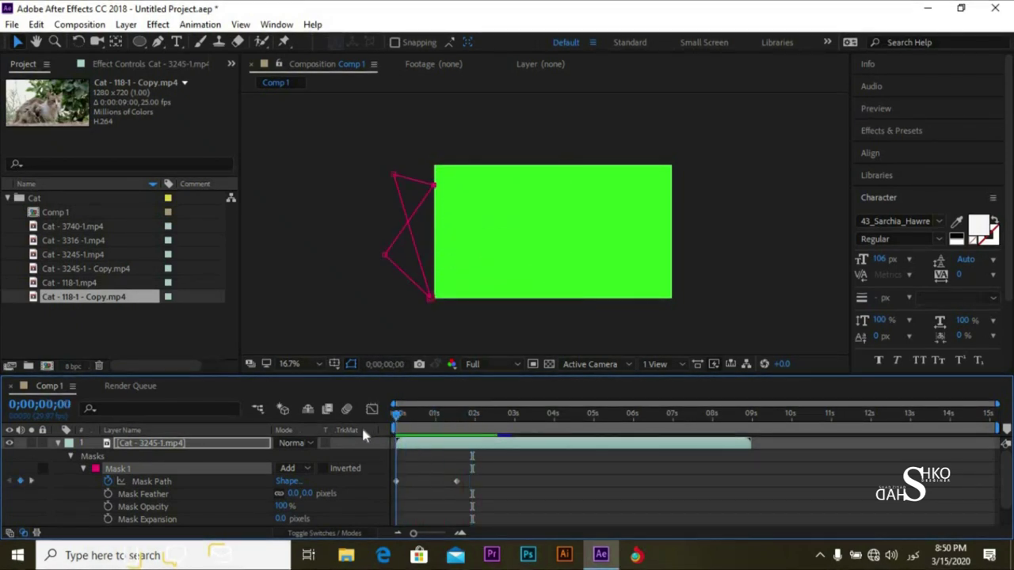
Add two vertices along Mask 1's crossing edge with the Pen tool, and switch back to the Selection tool
click(156, 49)
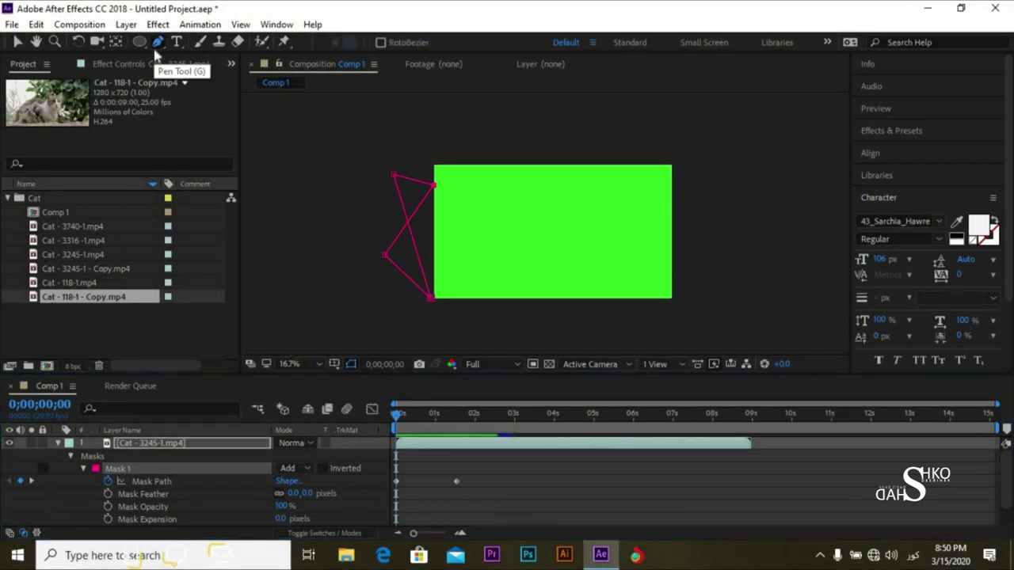
drag(156, 53, 199, 57)
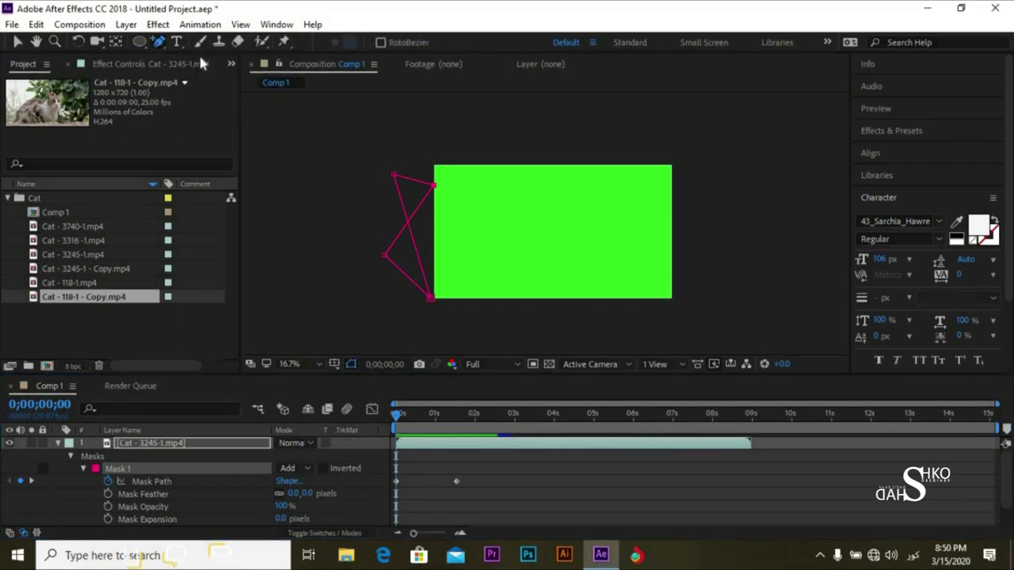
click(408, 222)
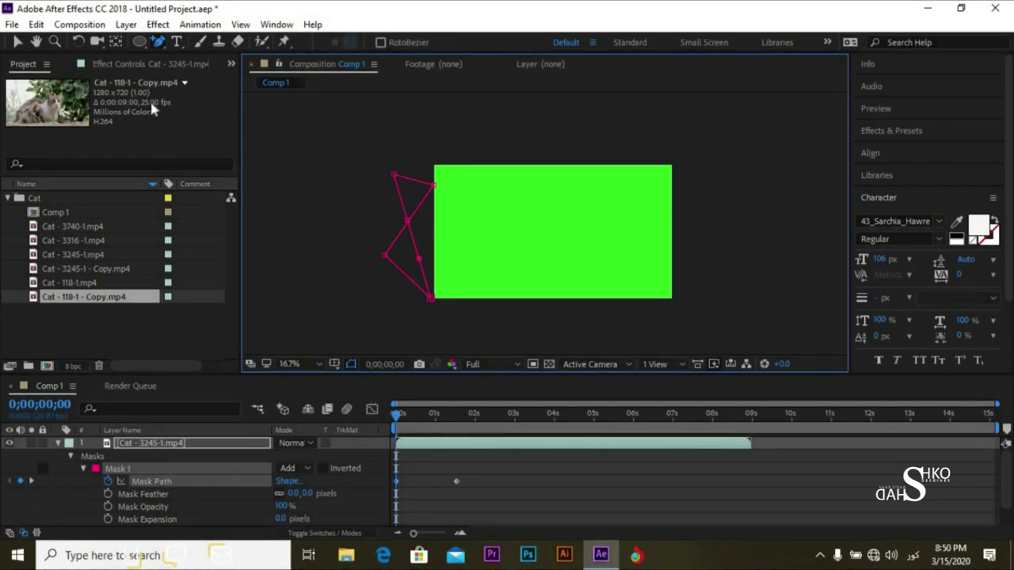
key(v)
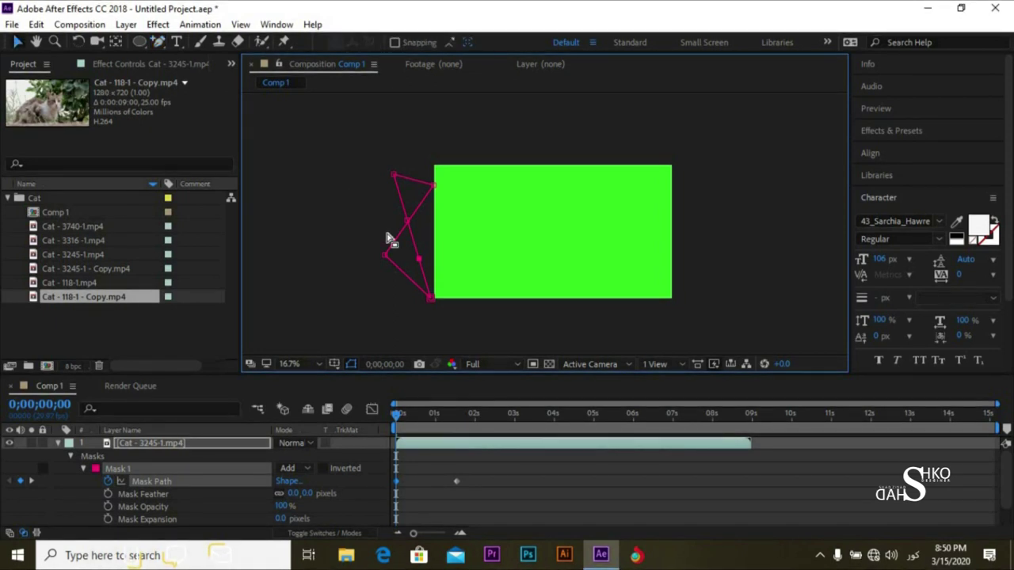
Reposition Mask 1's middle and lower vertices beside the frame at 0;00;00;00, making two crossed lobes, and preview the cat clip's reveal
drag(408, 221, 361, 223)
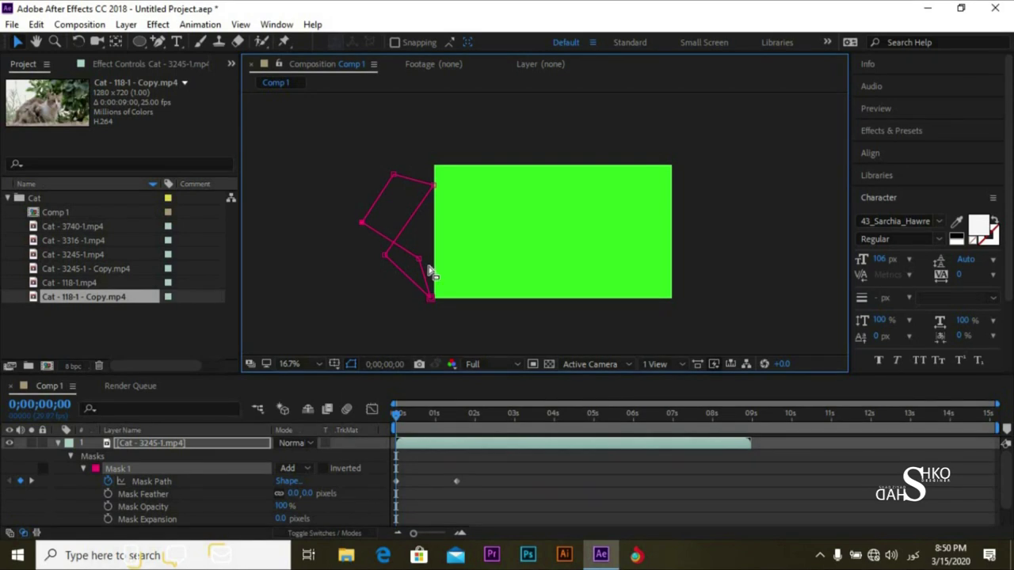
drag(418, 260, 369, 283)
key(space)
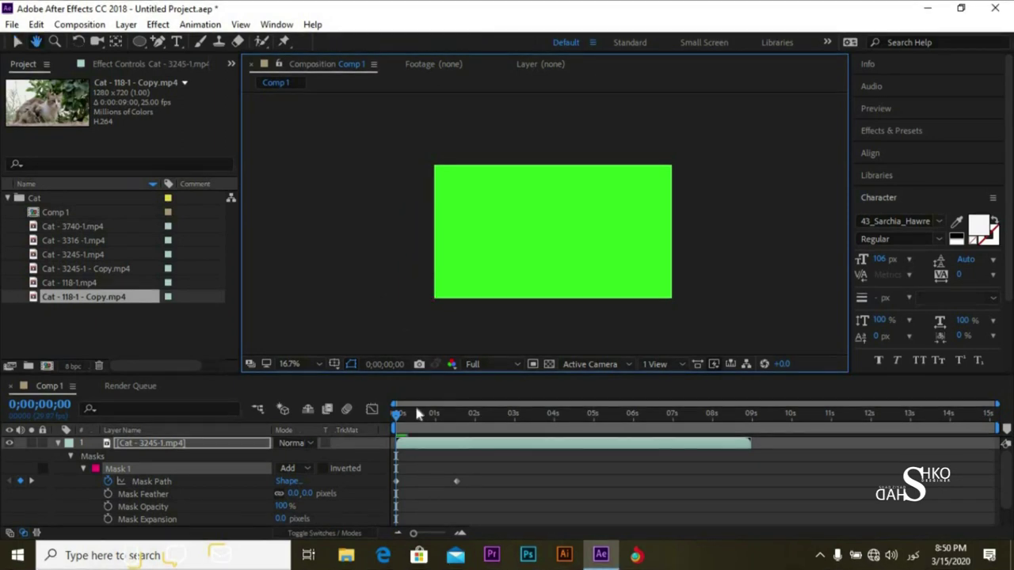
click(461, 413)
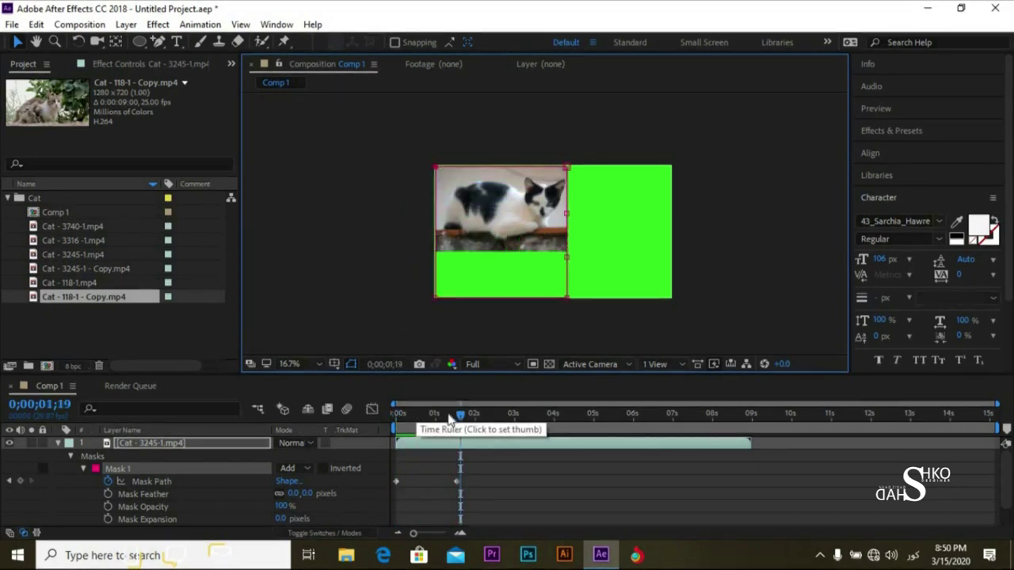
drag(461, 414, 396, 414)
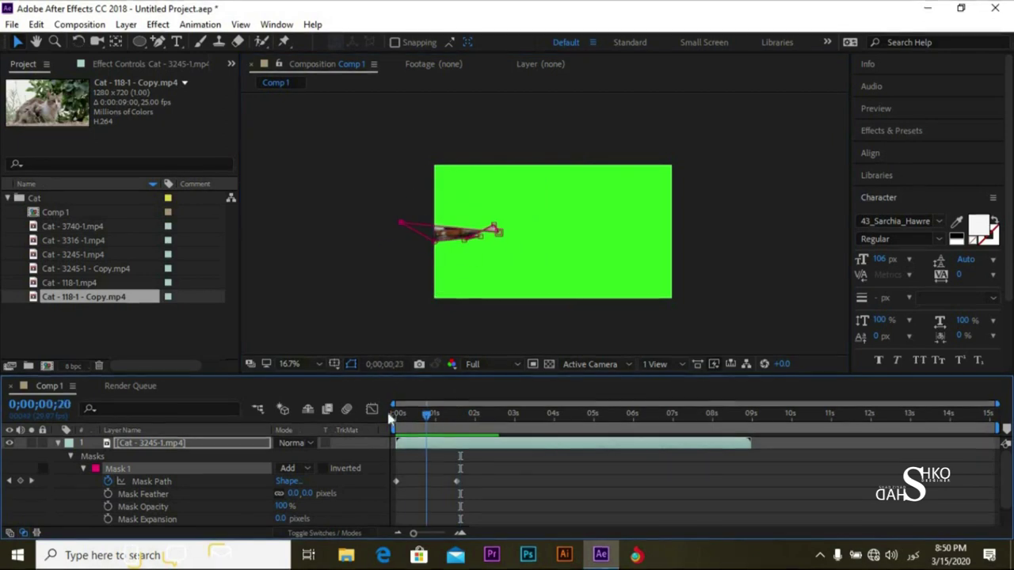
key(space)
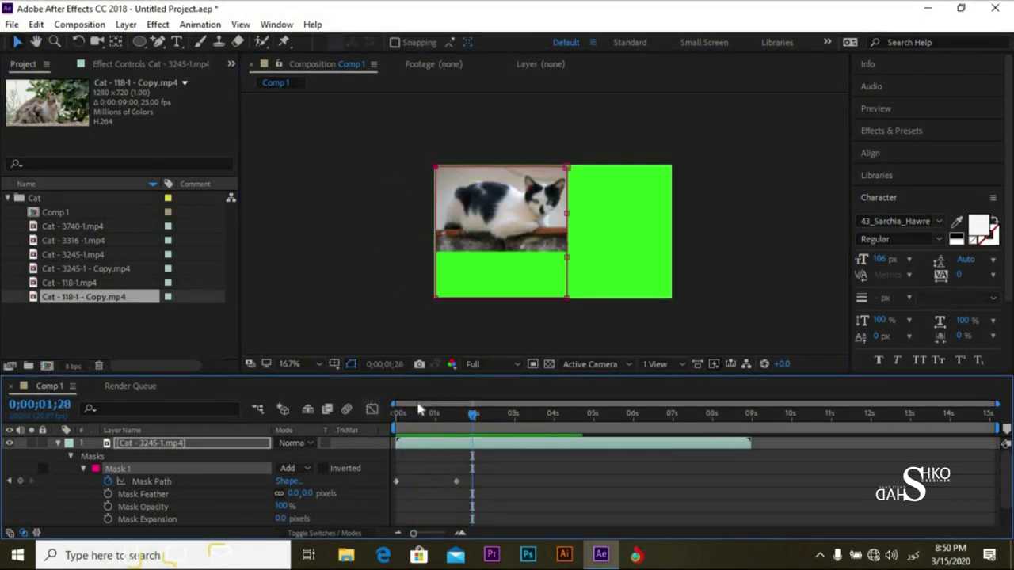
drag(473, 413, 384, 412)
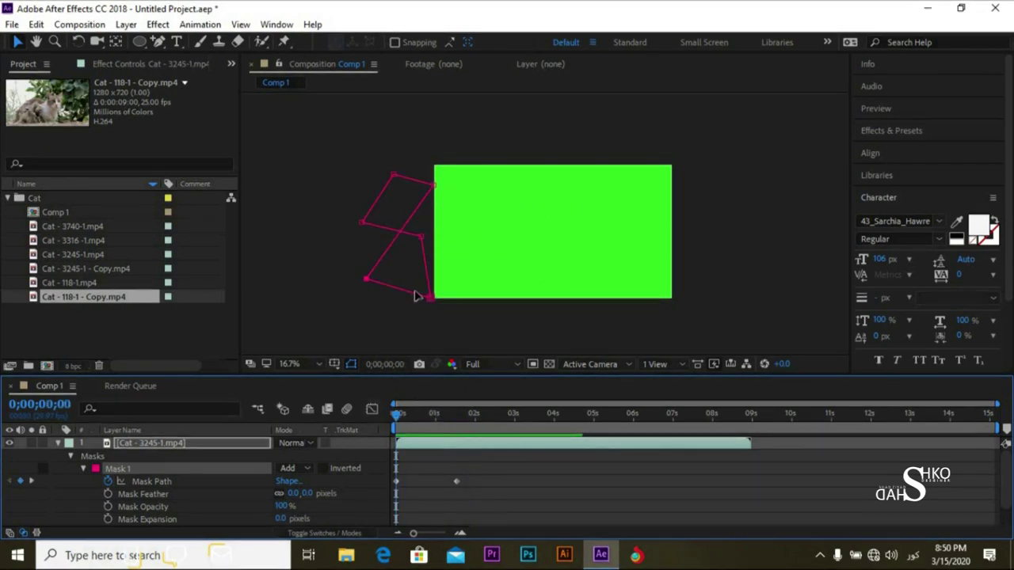
Set the middle vertex nearest the frame's edge as Mask 1's first vertex at 0;00;00;00
right_click(423, 242)
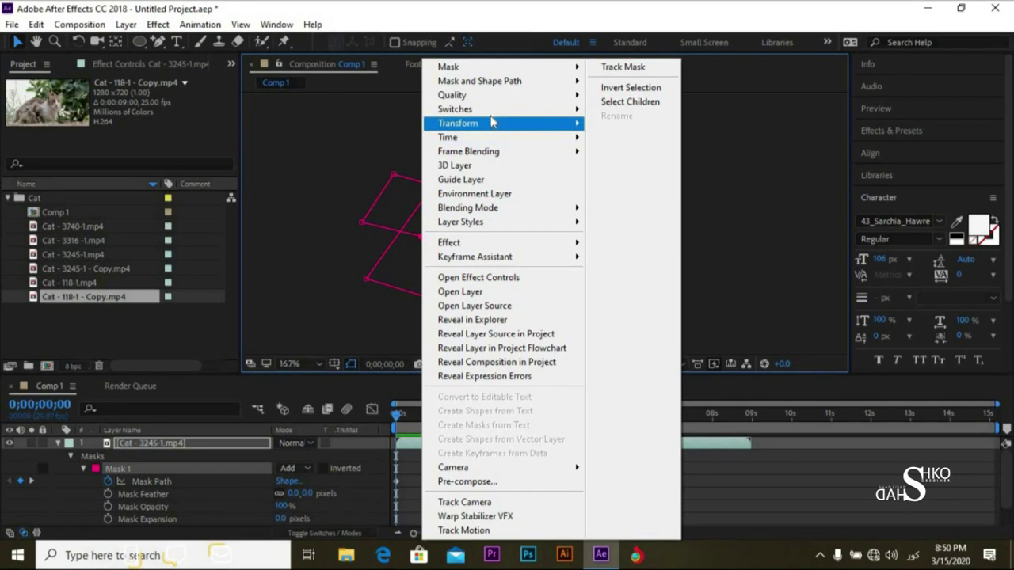
mouse_move(509, 82)
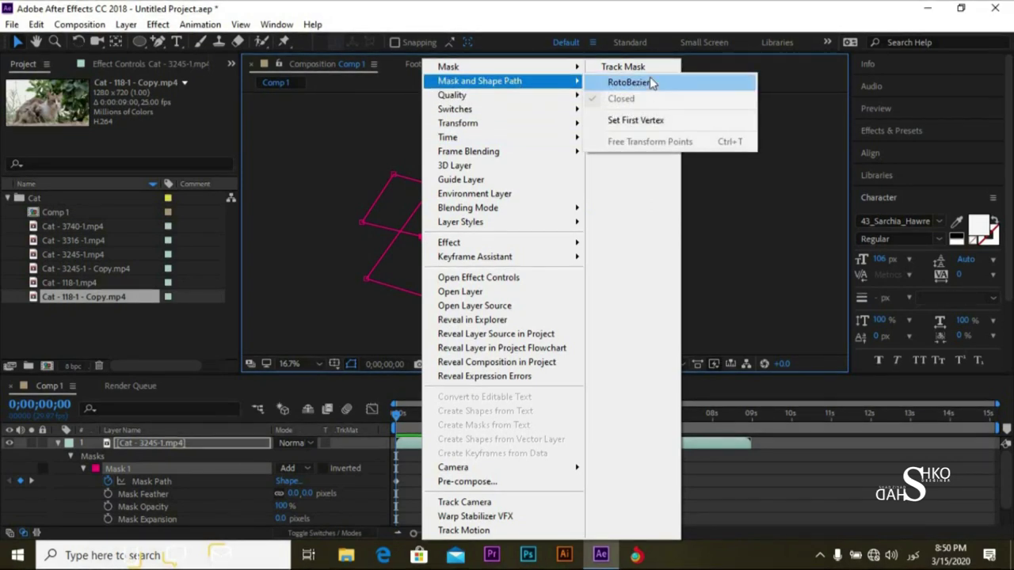
click(639, 122)
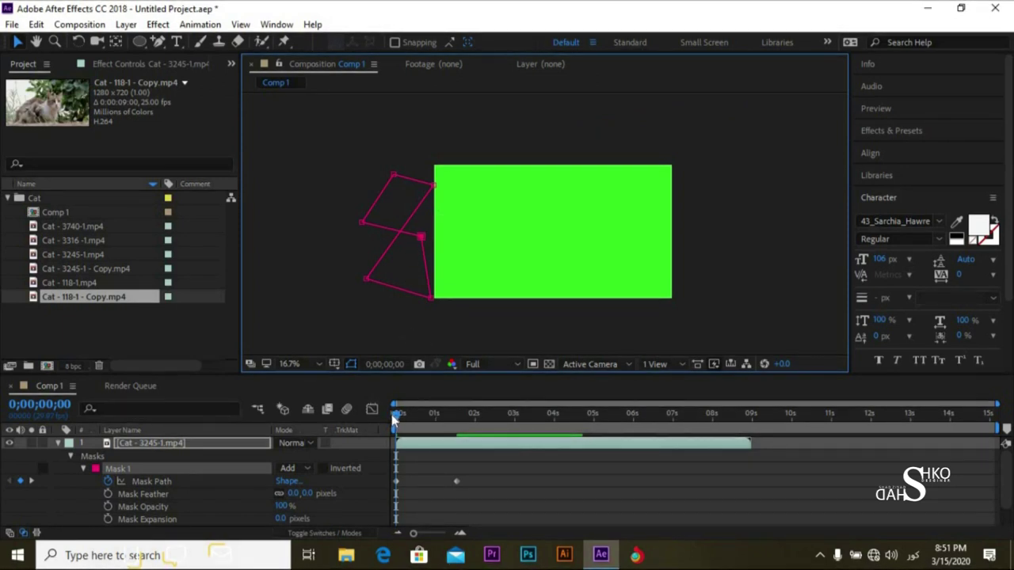
Scrub the mask reveal to 0;00;01;17, play it back twice from the start, and return to 0;00;00;00
drag(393, 415, 458, 417)
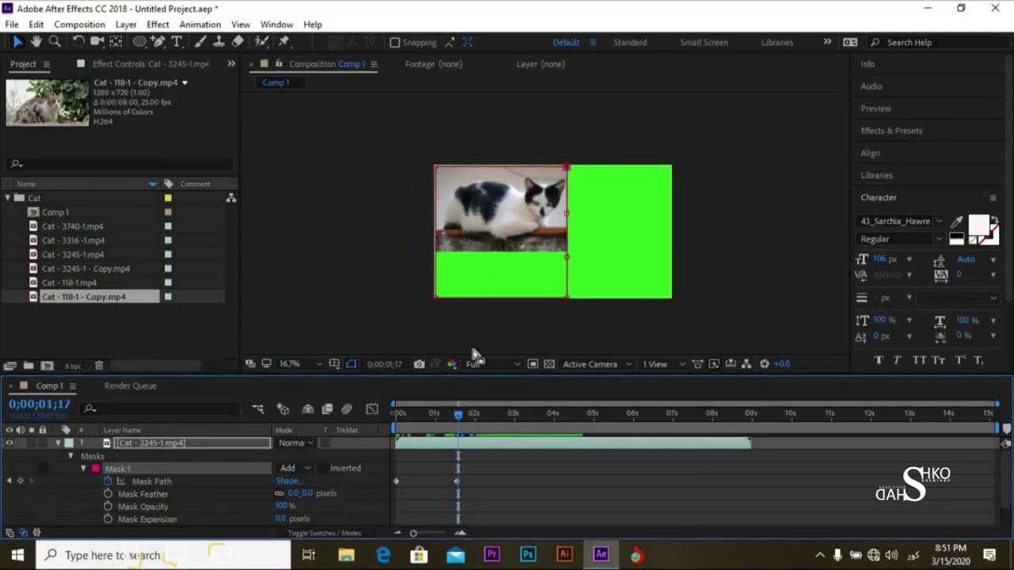
drag(461, 414, 376, 413)
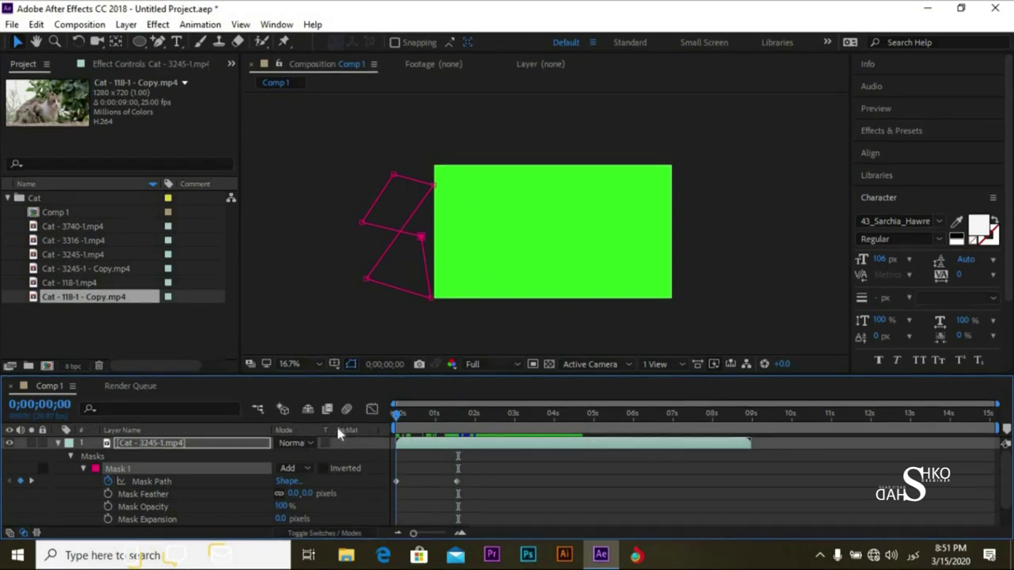
key(space)
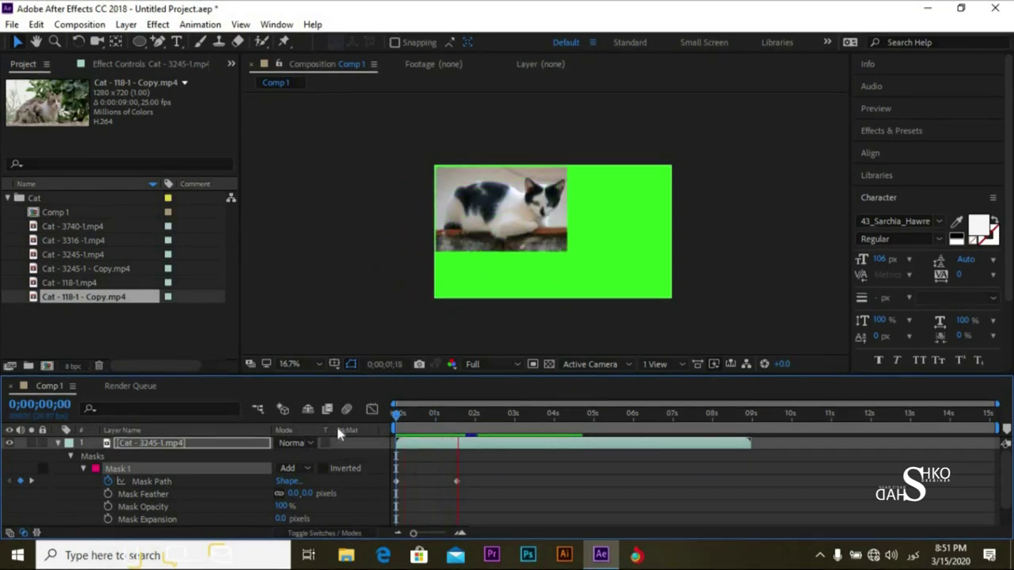
key(space)
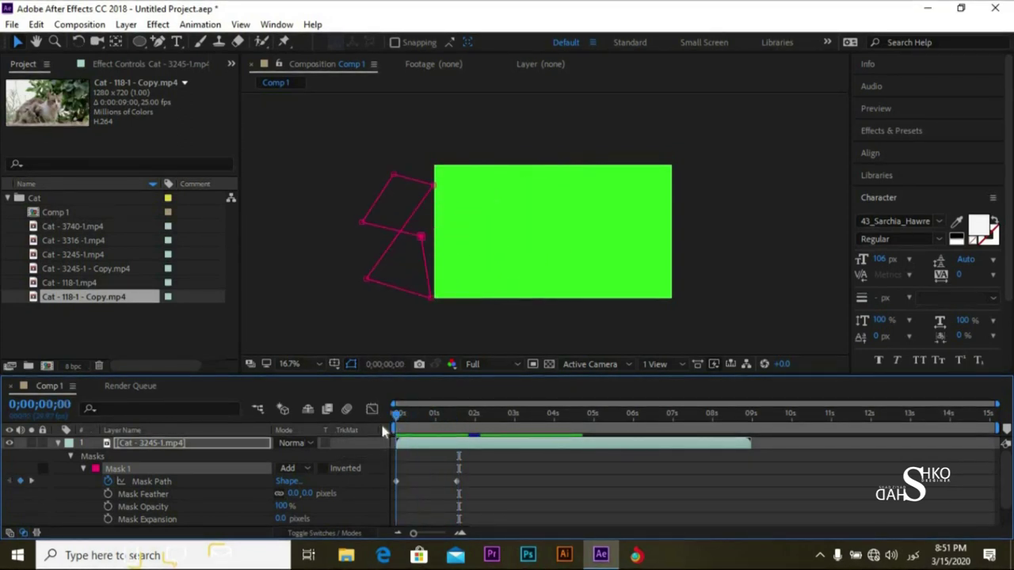
key(space)
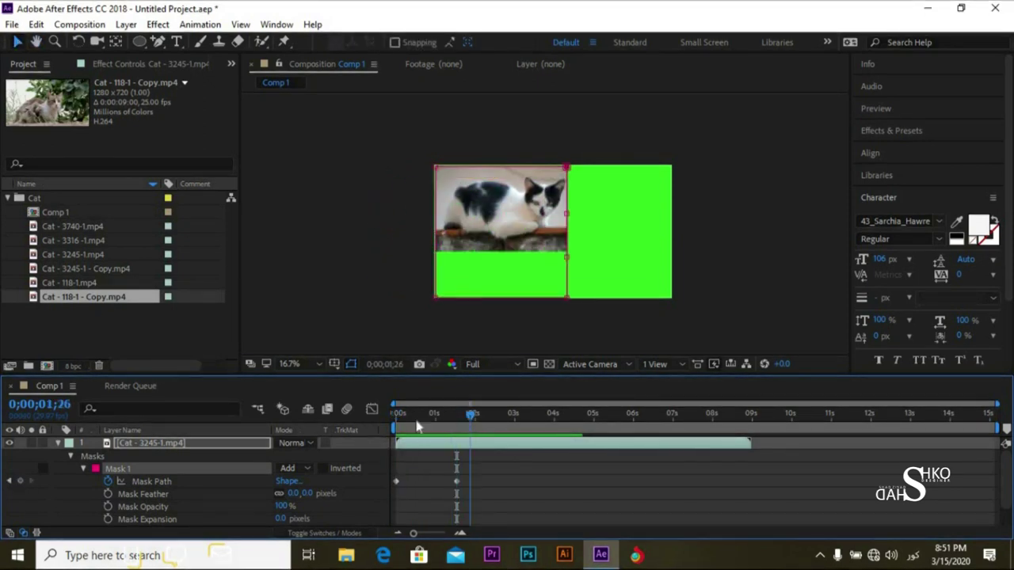
key(space)
Collapse the Cat - 3245-1.mp4 layer's properties, scrub its reveal to 0;00;00;29, and deselect the layer at 0;00;00;00
click(57, 442)
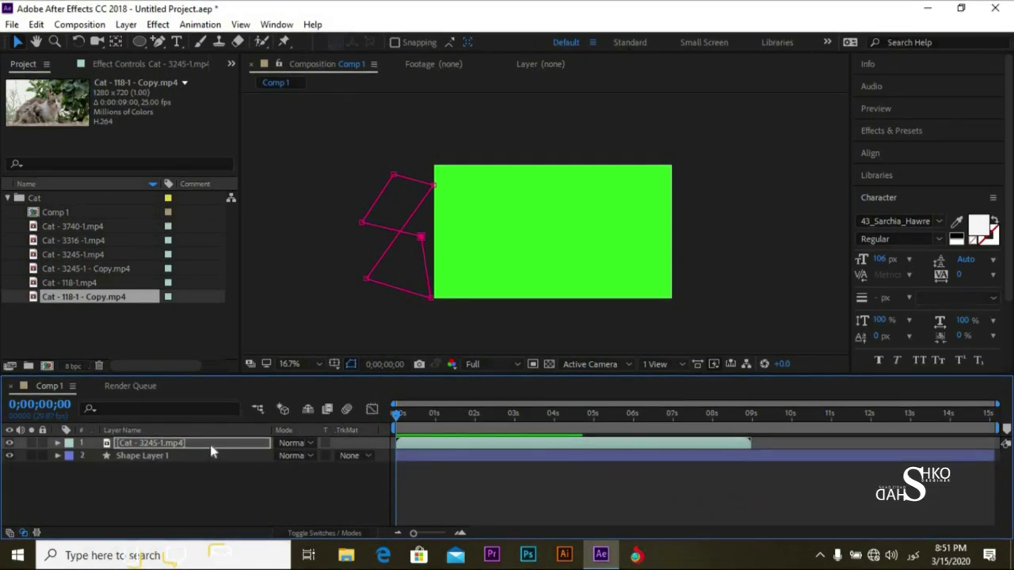
drag(400, 416, 355, 418)
drag(398, 414, 434, 416)
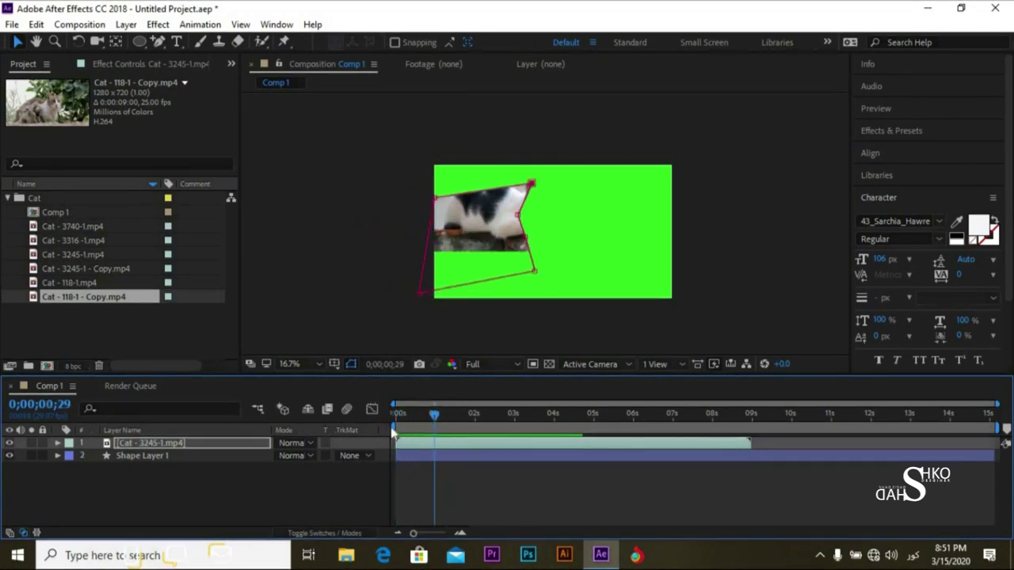
key(Home)
click(297, 475)
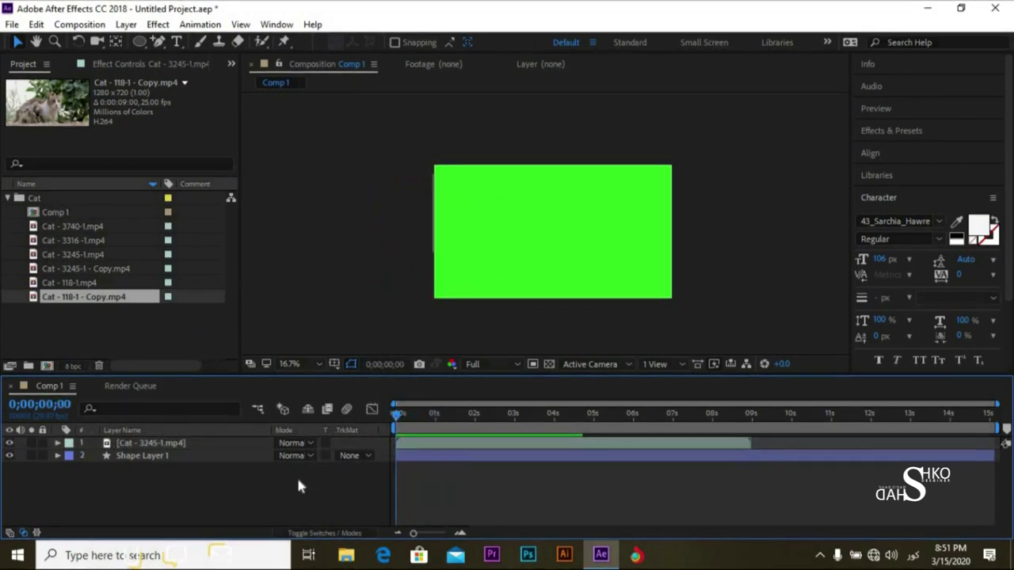